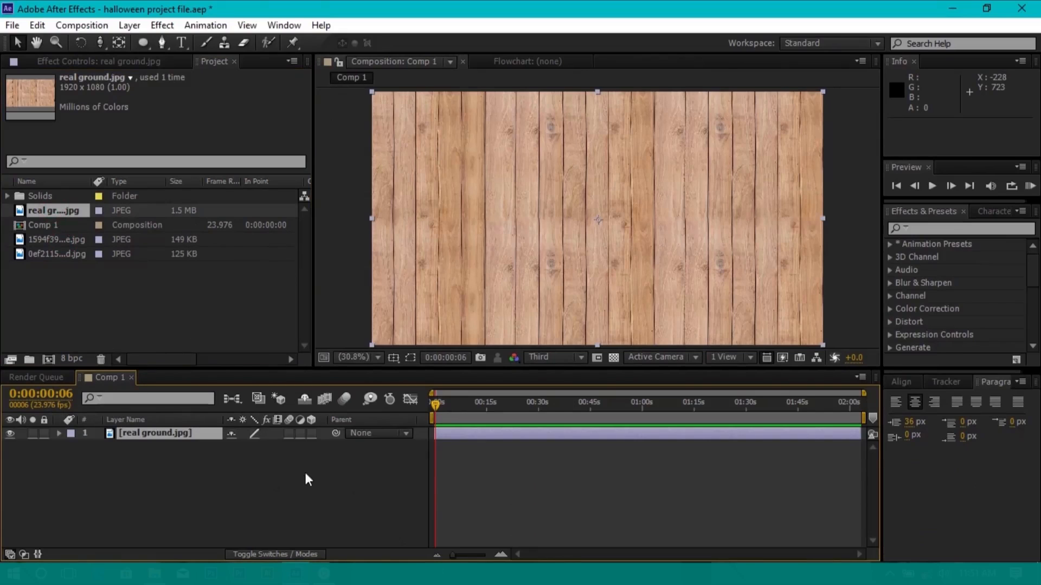
# Add a full-frame black solid layer above the real ground.jpg layer
pyautogui.rightClick(313, 480)
pyautogui.click(392, 317)
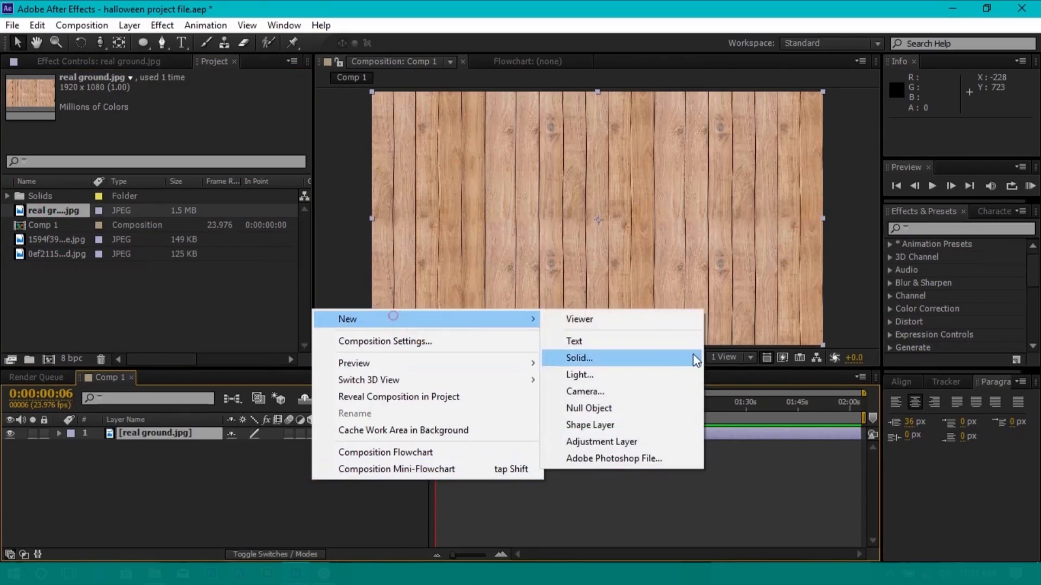
pyautogui.click(592, 358)
pyautogui.click(847, 351)
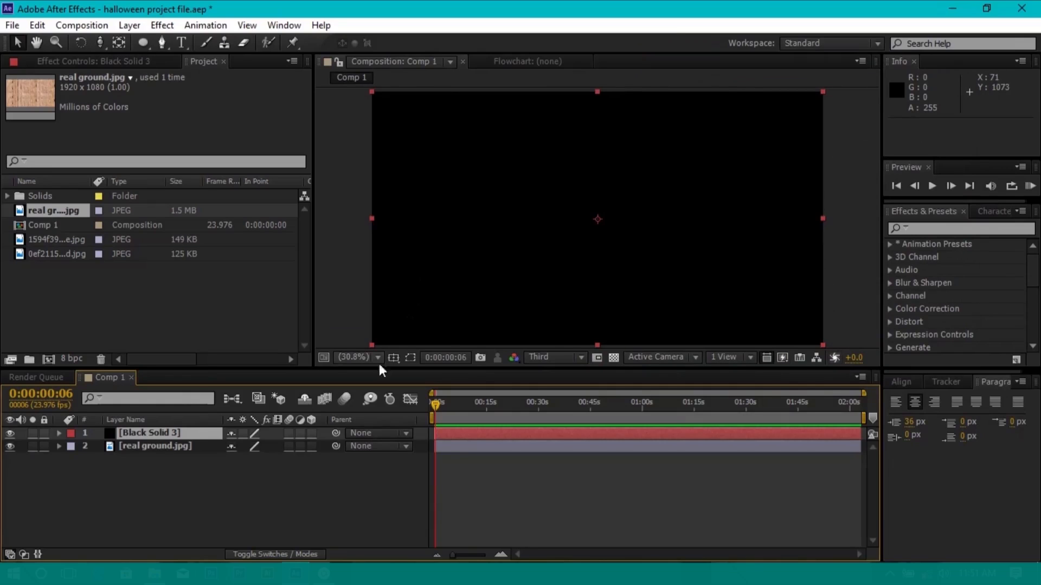
# Make both layers 3D and tilt them together about the X axis into a receding floor in the lower part of the frame
pyautogui.moveTo(310, 448); pyautogui.dragTo(312, 433)
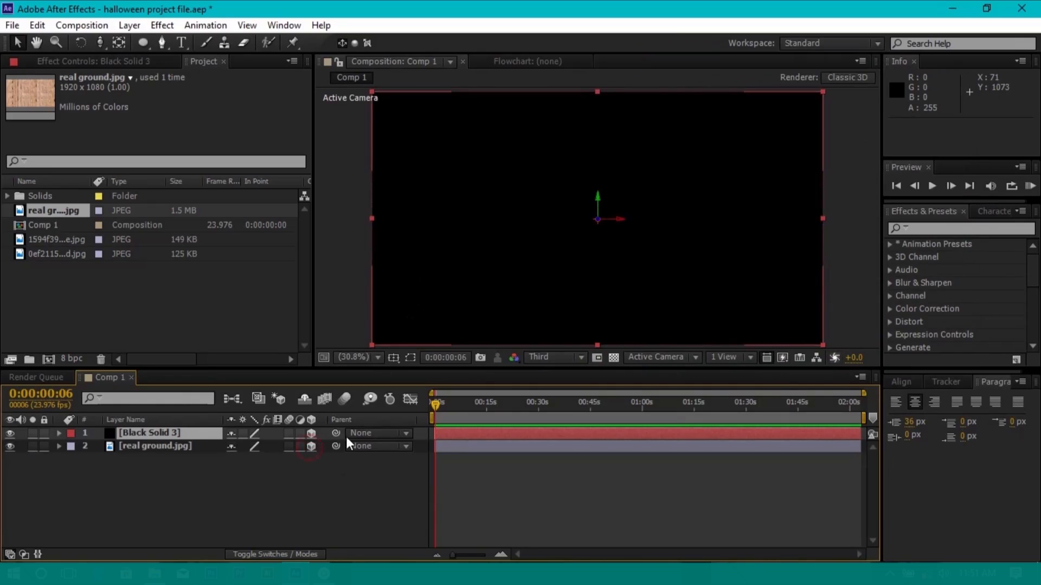
pyautogui.moveTo(187, 473); pyautogui.dragTo(195, 426)
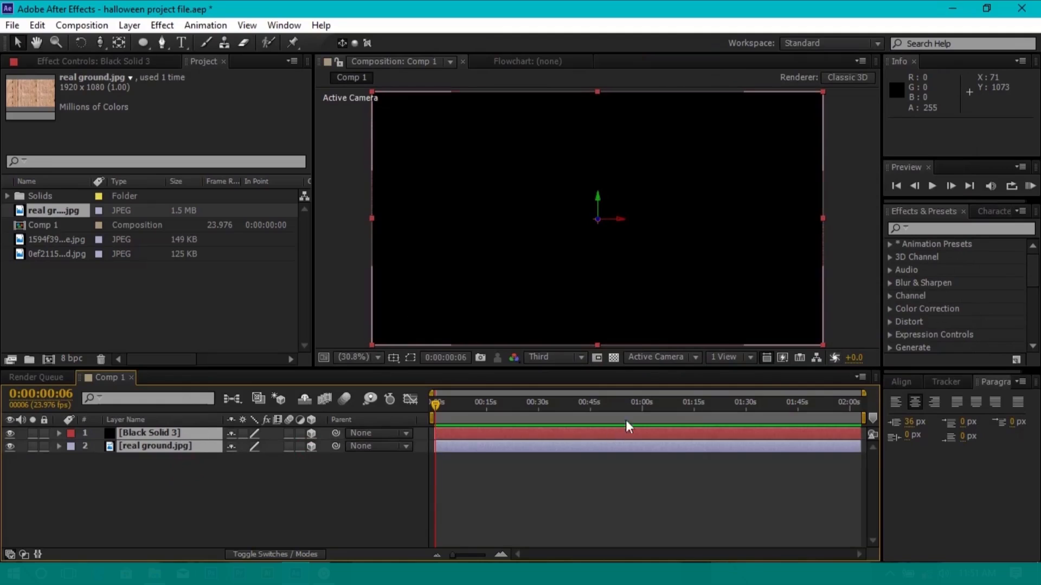
pyautogui.press('w')
pyautogui.moveTo(620, 218); pyautogui.dragTo(603, 292)
pyautogui.press('v')
pyautogui.moveTo(820, 309); pyautogui.dragTo(875, 307)
# Draw an elliptical mask on the black solid over the middle of the floor and shift it 90 px toward the front
pyautogui.click(142, 43)
pyautogui.moveTo(598, 292); pyautogui.dragTo(654, 312)
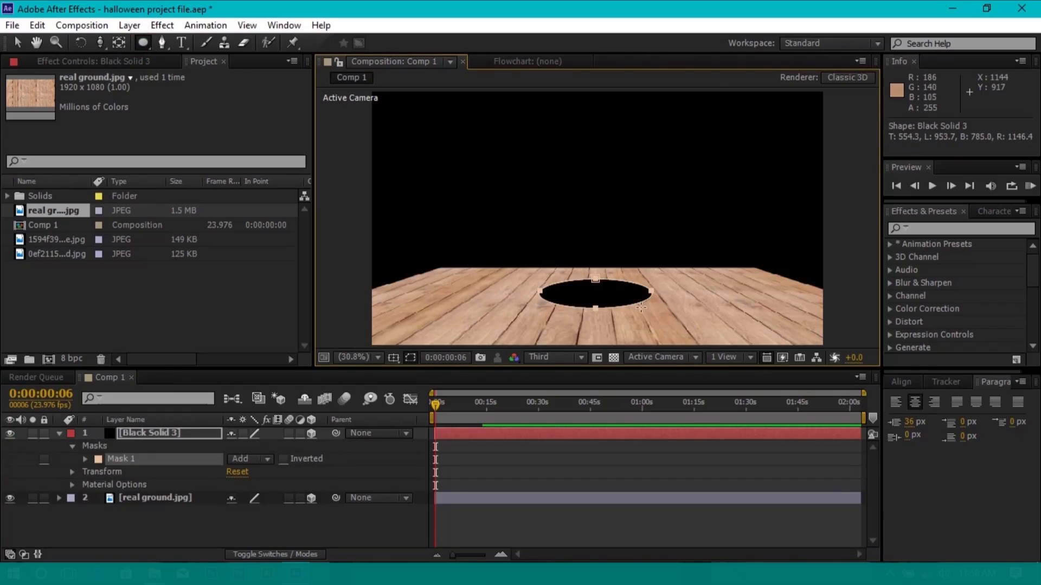
pyautogui.press('v')
pyautogui.hotkey('ctrl', 't')
pyautogui.hotkey('shift', 'Down')
pyautogui.hotkey('shift', 'Down')
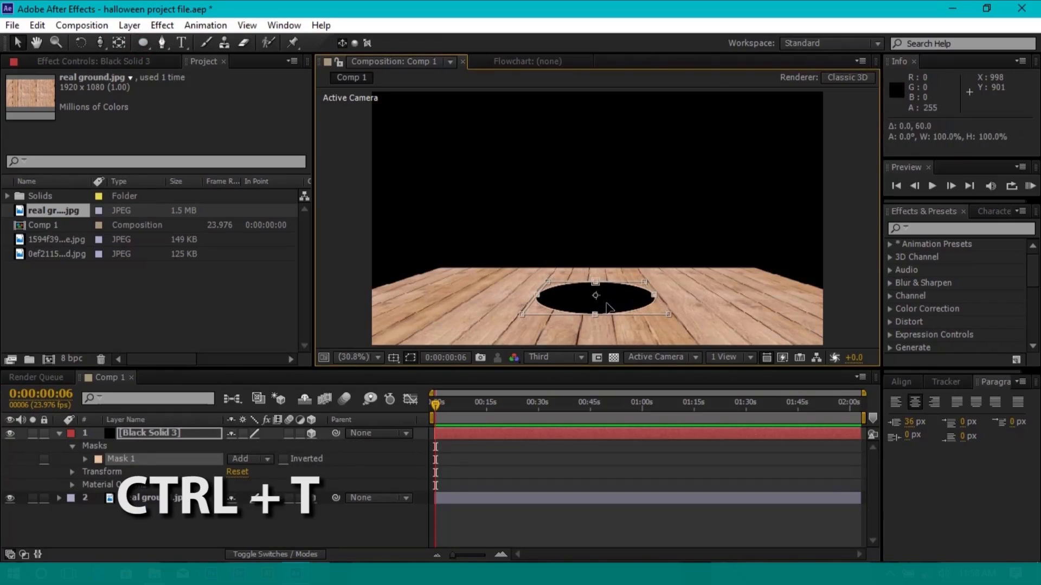
pyautogui.hotkey('shift', 'Down')
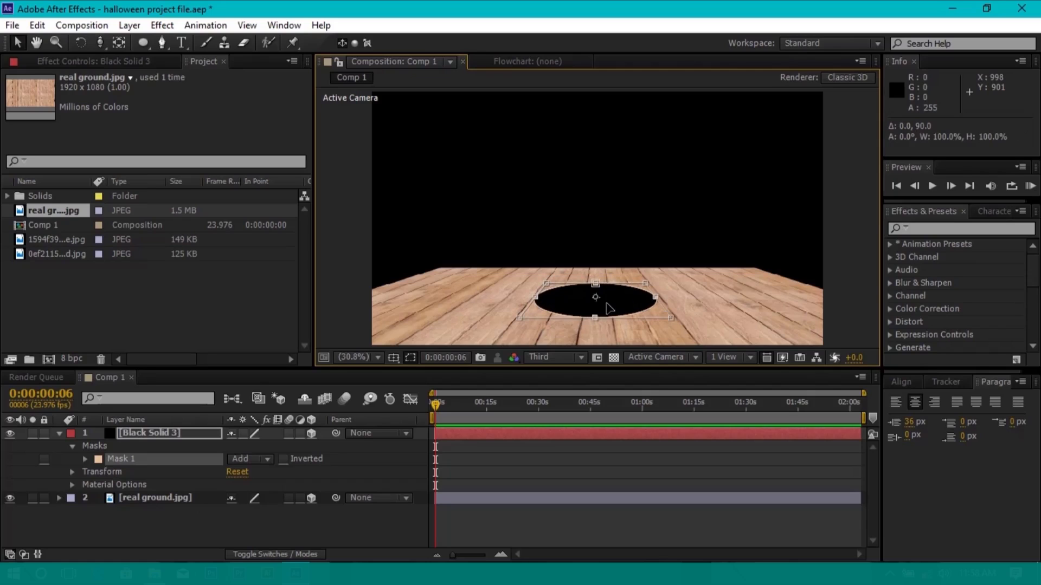
# Invert the black solid's mask and set its feather to 311 pixels for a soft spotlight
pyautogui.click(284, 460)
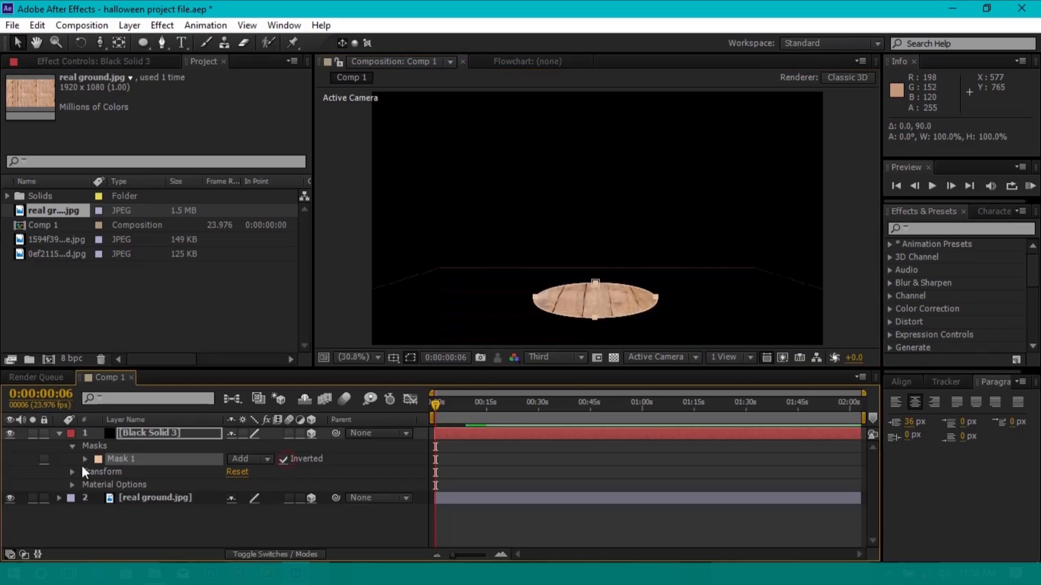
pyautogui.click(85, 459)
pyautogui.moveTo(247, 485); pyautogui.dragTo(382, 498)
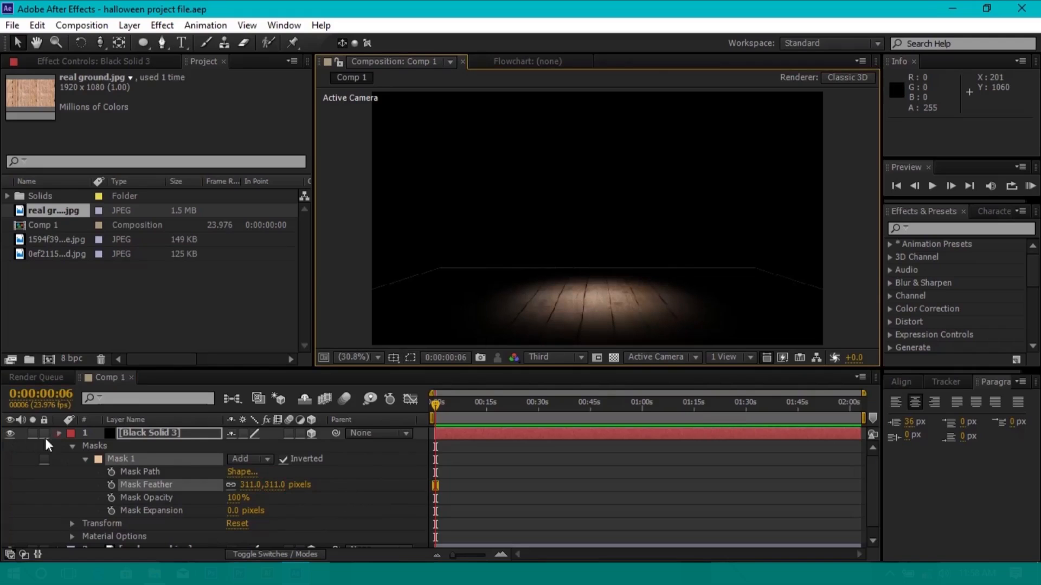
pyautogui.click(58, 433)
# Hide the black solid and draw a 12-vertex pen mask on real ground.jpg around the outline of the wooden floor
pyautogui.click(9, 434)
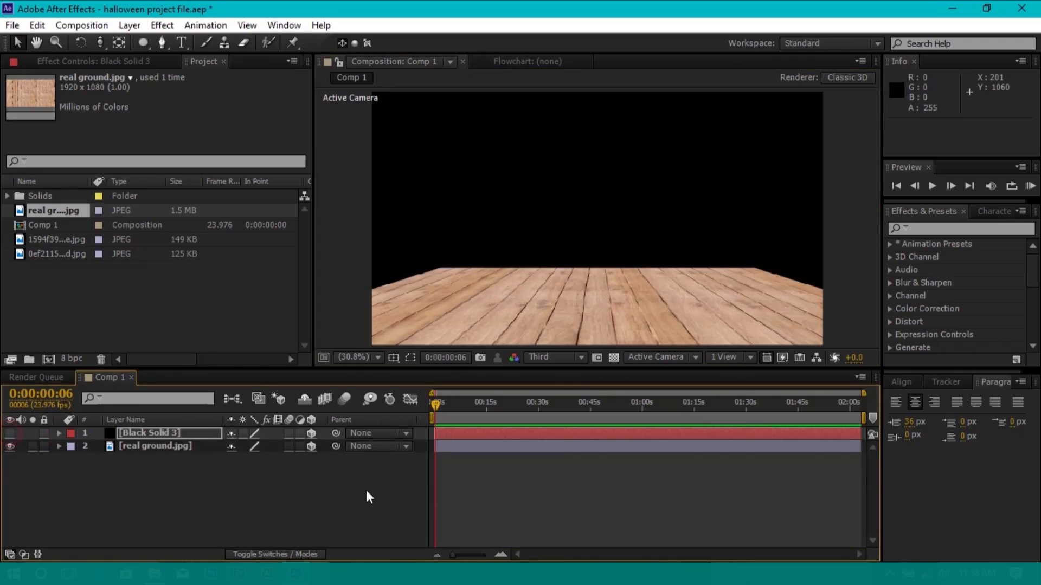
pyautogui.click(139, 447)
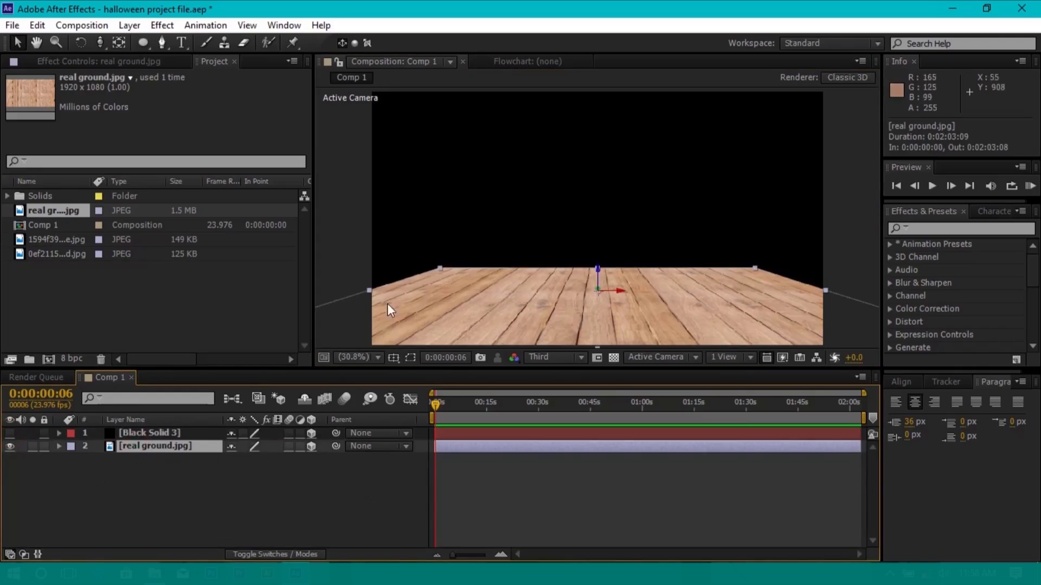
pyautogui.press('g')
pyautogui.click(865, 298)
pyautogui.click(811, 294)
pyautogui.click(716, 269)
pyautogui.click(444, 272)
pyautogui.click(333, 300)
pyautogui.moveTo(425, 311); pyautogui.dragTo(484, 241)
pyautogui.click(353, 244)
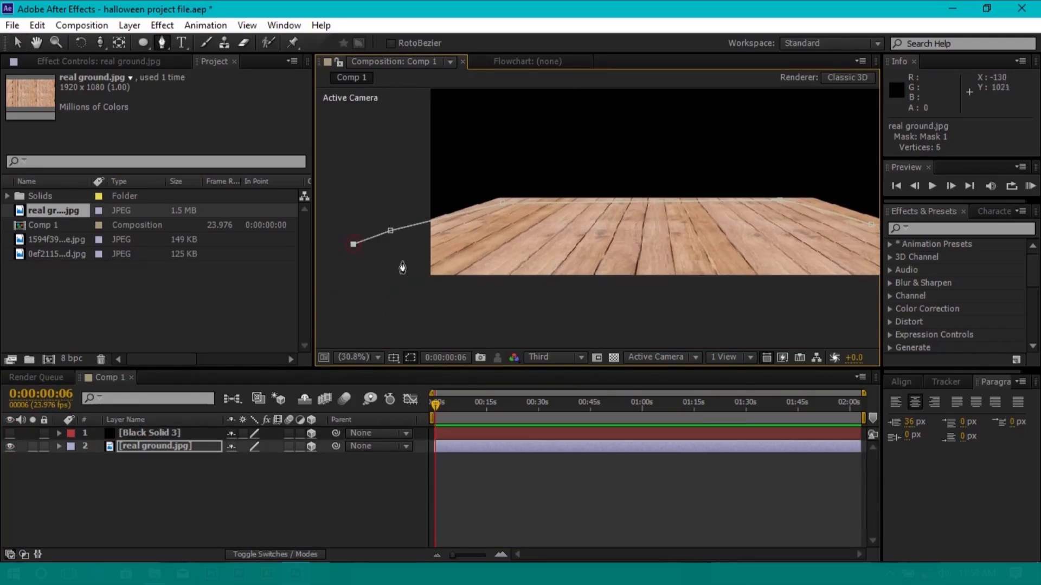
pyautogui.scroll(-2, 485, 263)
pyautogui.click(468, 258)
pyautogui.click(493, 294)
pyautogui.click(631, 324)
pyautogui.click(754, 310)
pyautogui.click(809, 224)
pyautogui.press('z')
pyautogui.click(658, 244)
pyautogui.press('v')
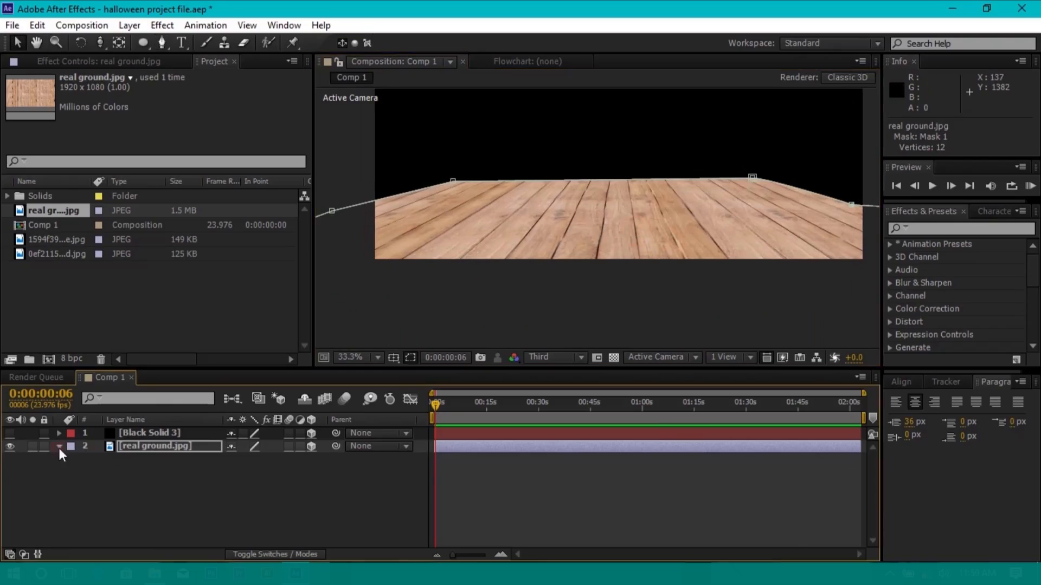
# Set the feather of the wooden floor's mask to 126 pixels and show the black solid again
pyautogui.click(59, 446)
pyautogui.click(72, 459)
pyautogui.click(85, 471)
pyautogui.click(410, 357)
pyautogui.moveTo(246, 498); pyautogui.dragTo(294, 501)
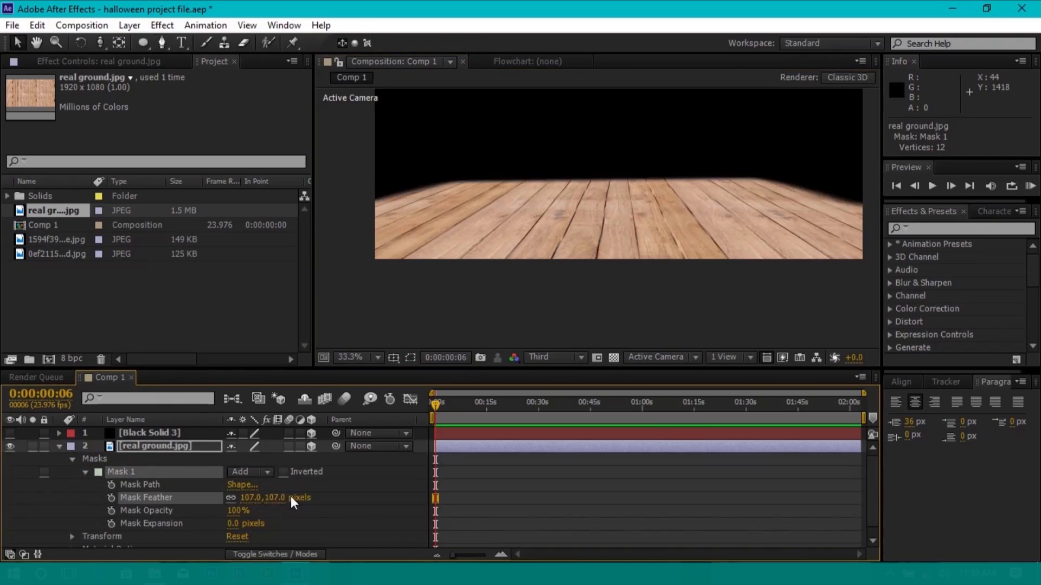
pyautogui.click(10, 434)
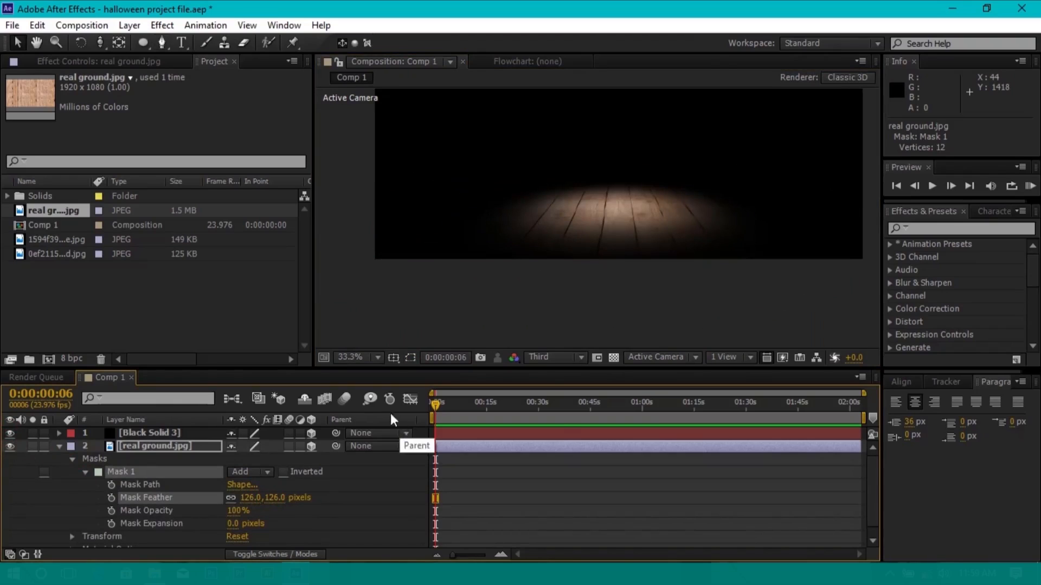
pyautogui.click(59, 447)
# Pre-compose the black solid and real ground.jpg layers into a composition named "base ground"
pyautogui.click(367, 358)
pyautogui.click(365, 84)
pyautogui.moveTo(133, 499); pyautogui.dragTo(152, 414)
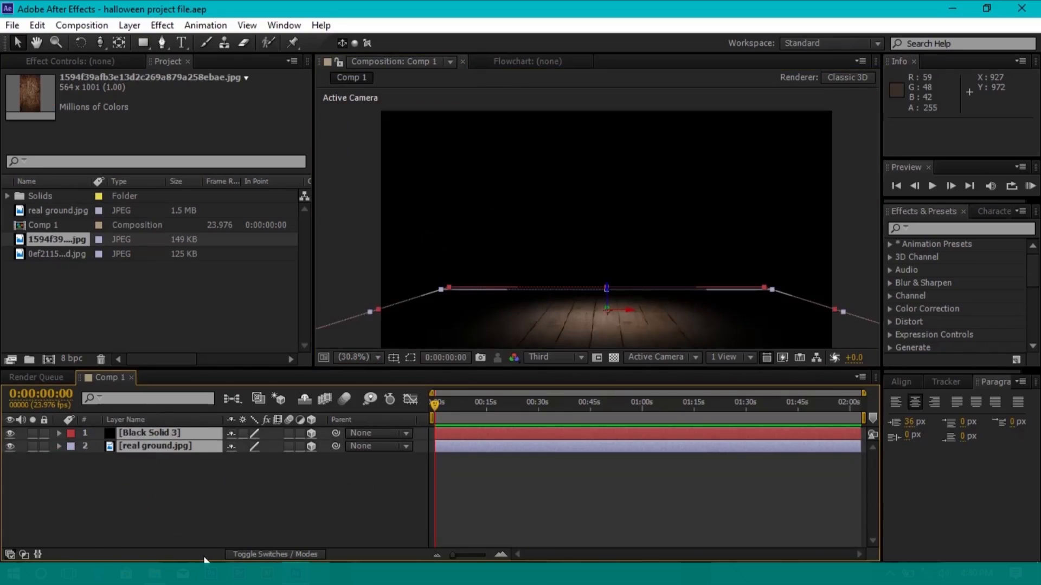
pyautogui.hotkey('ctrl', 'shift', 'c')
pyautogui.write('base ground')
pyautogui.click(556, 362)
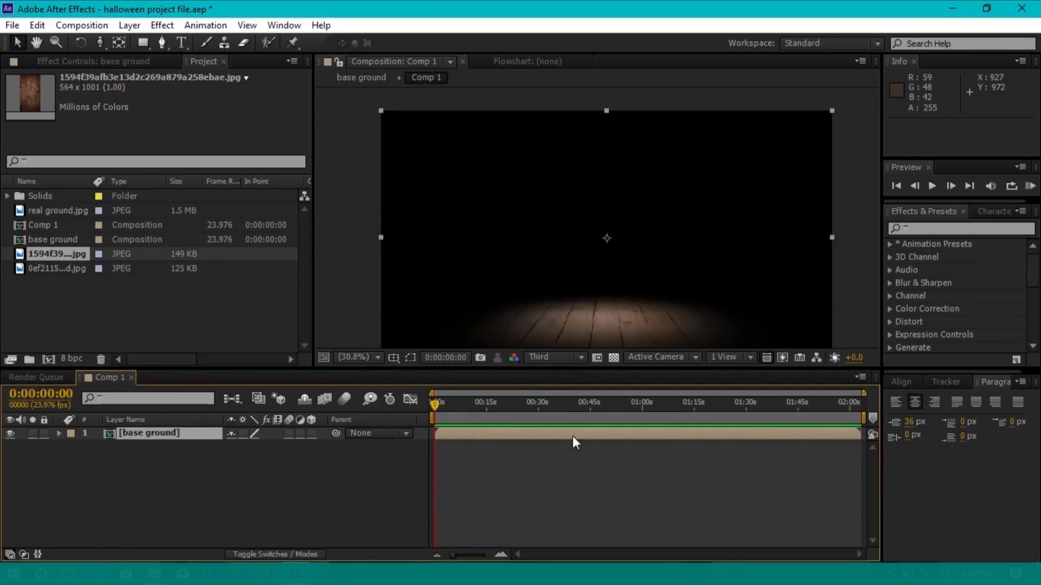
# Add a shape layer and draw a rectangle about 561 by 266 px over the lit part of the floor
pyautogui.click(135, 464)
pyautogui.rightClick(209, 467)
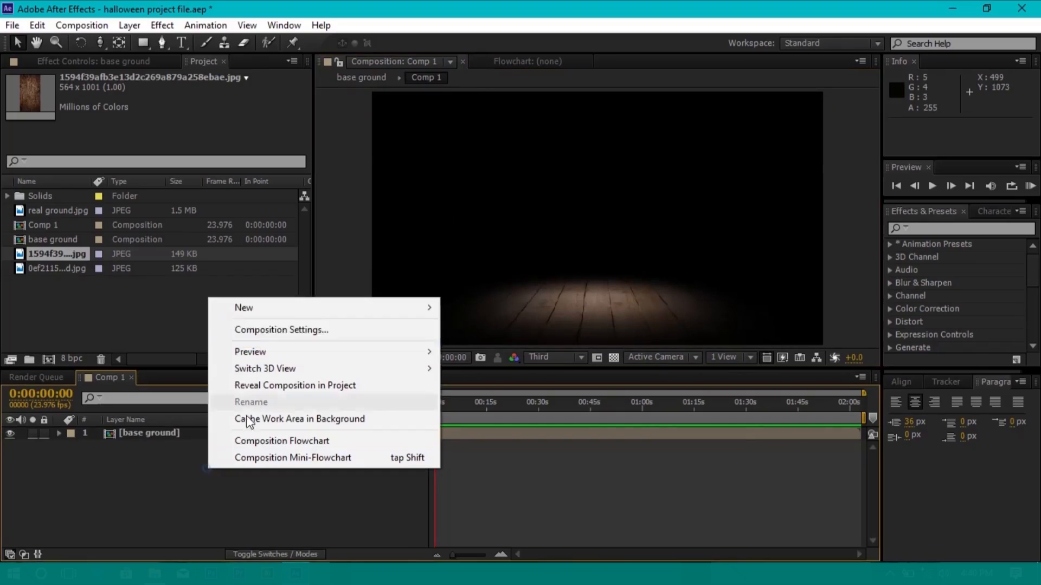
pyautogui.click(238, 309)
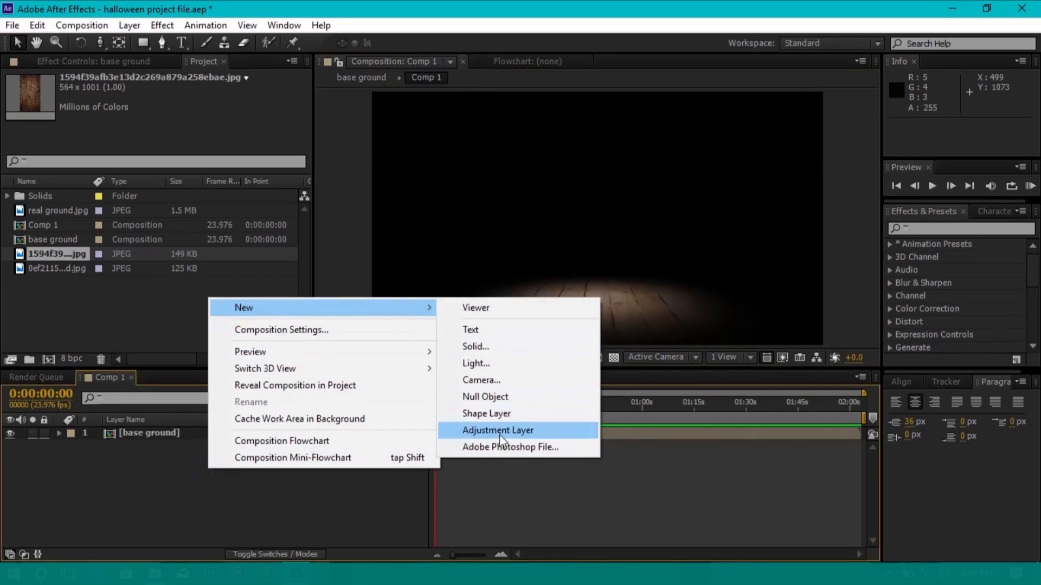
pyautogui.click(490, 417)
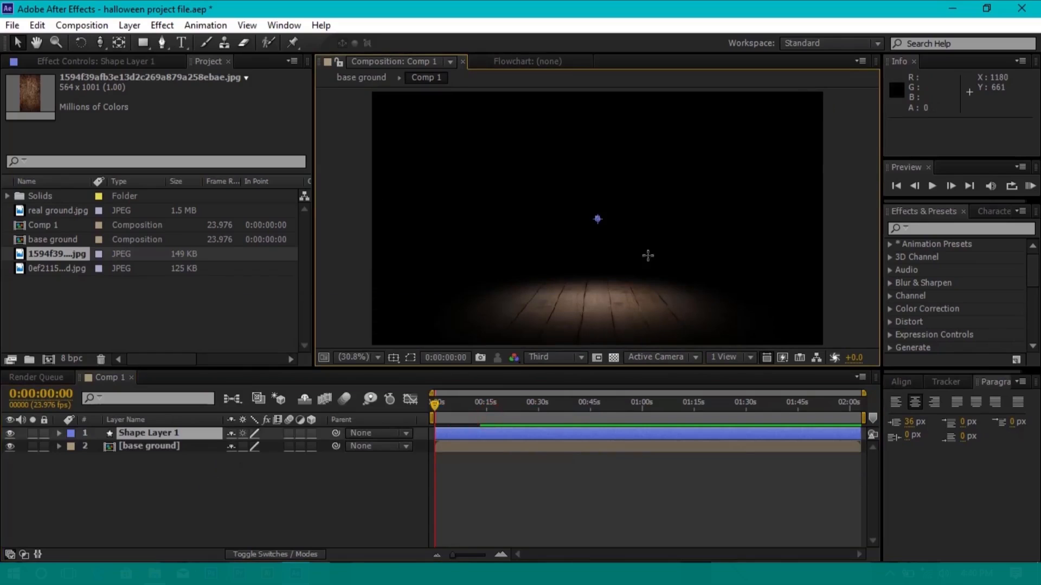
pyautogui.press('q')
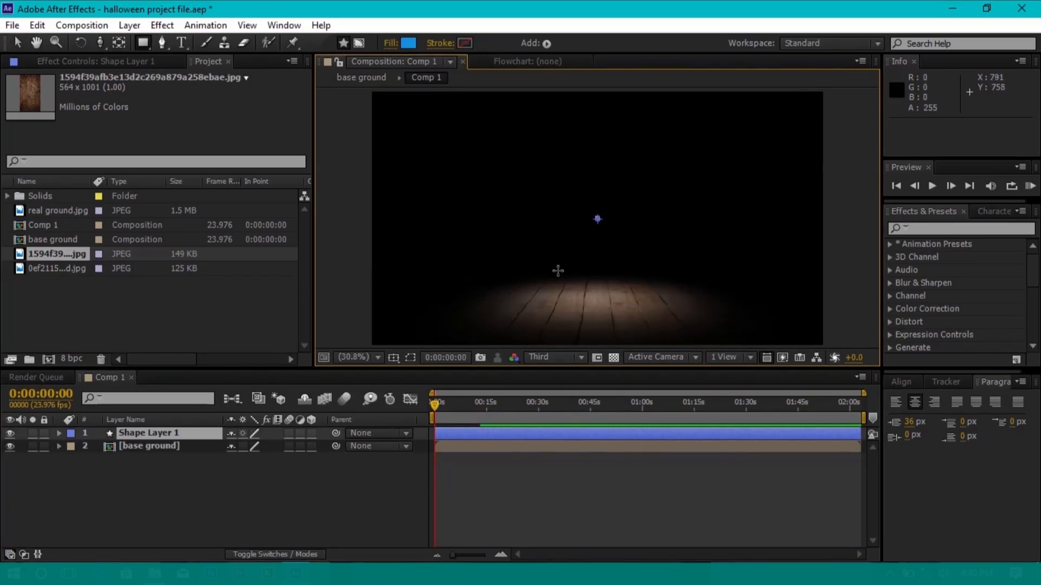
pyautogui.moveTo(500, 255); pyautogui.dragTo(632, 318)
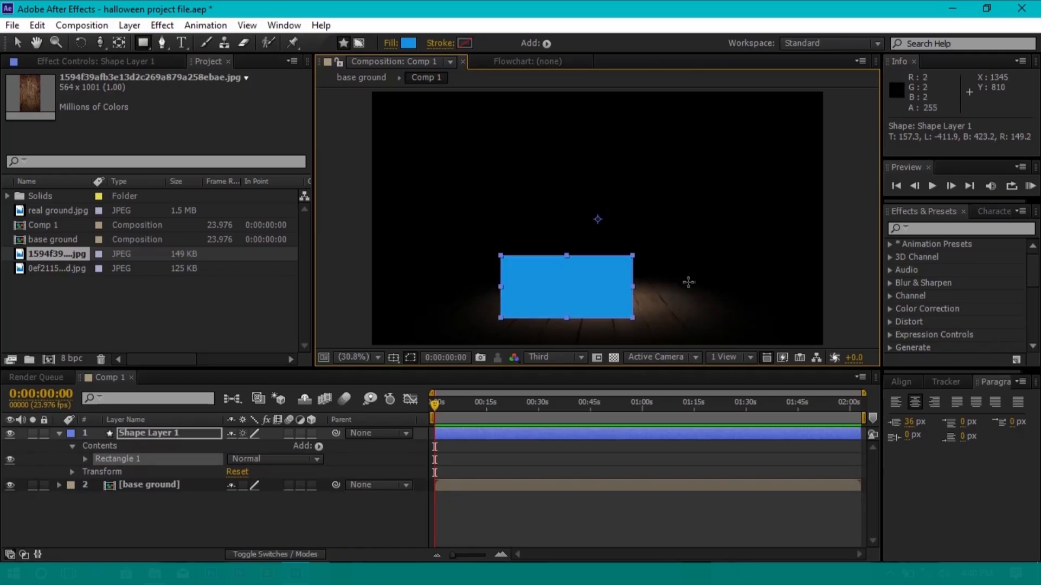
# Move the rectangle to the horizontal middle of the frame and place its anchor point at its centre
pyautogui.press('v')
pyautogui.moveTo(618, 295); pyautogui.dragTo(643, 295)
pyautogui.click(356, 264)
pyautogui.click(629, 301)
pyautogui.press('y')
pyautogui.moveTo(597, 219); pyautogui.dragTo(595, 282)
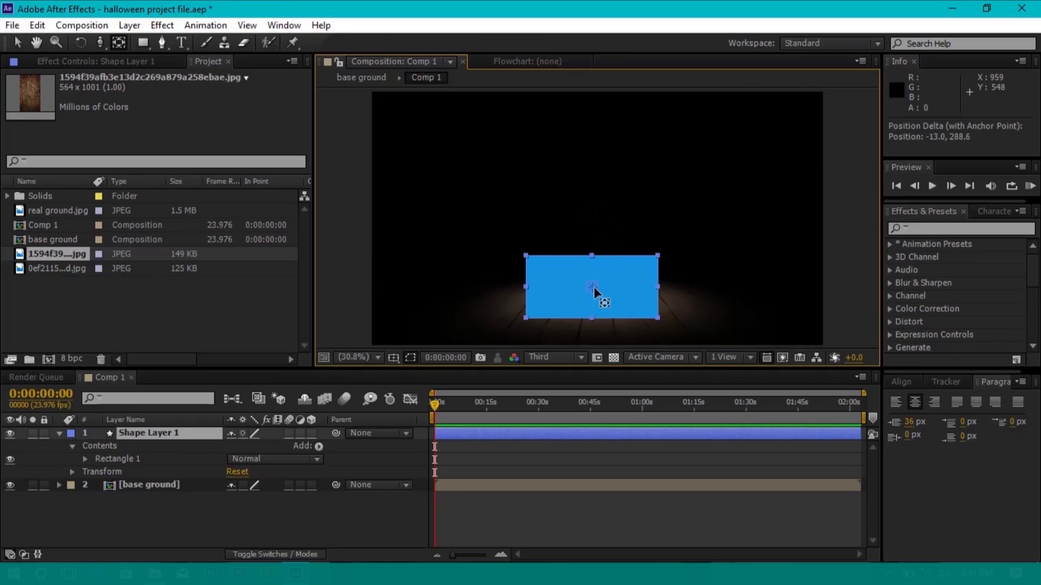
pyautogui.press('v')
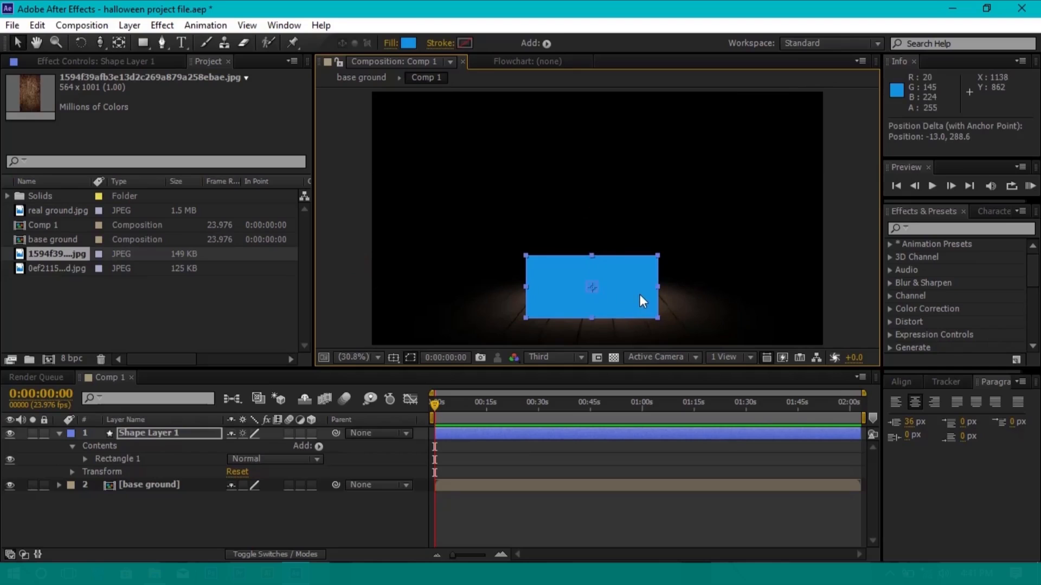
# Set the rectangle's fill colour to white, FFFFFF
pyautogui.click(408, 43)
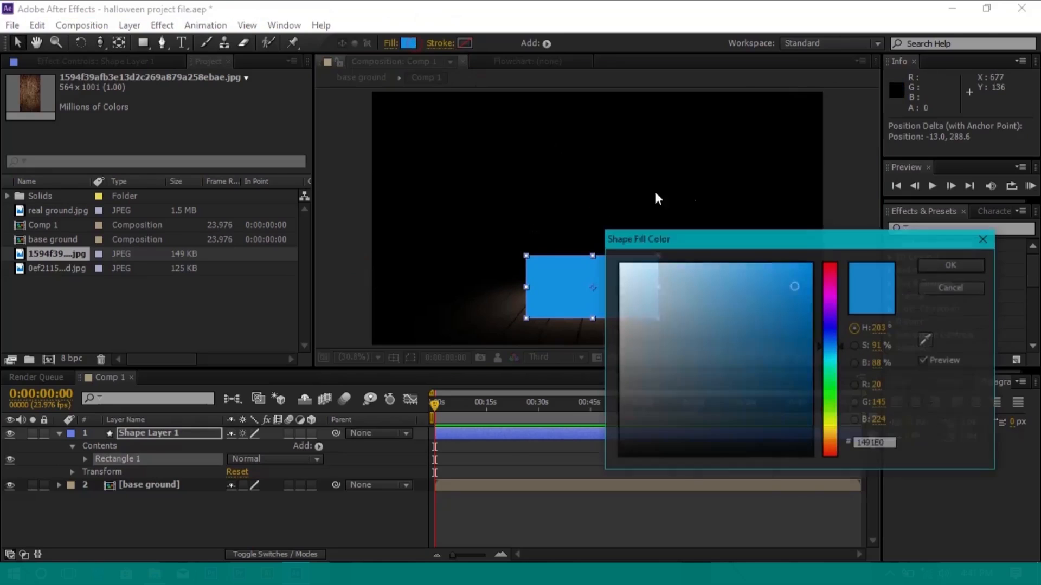
pyautogui.write('FFFFFF')
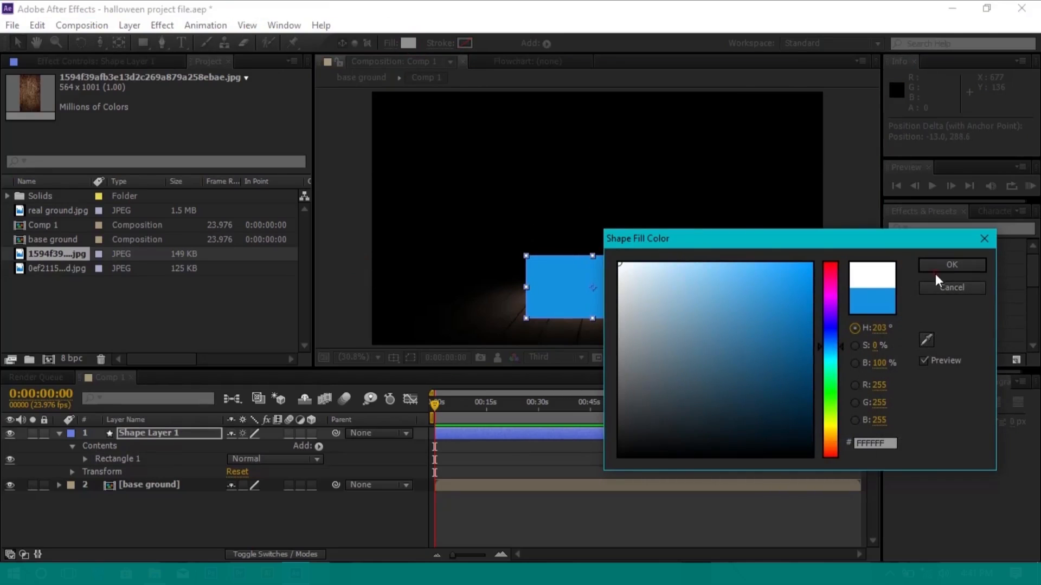
pyautogui.click(929, 268)
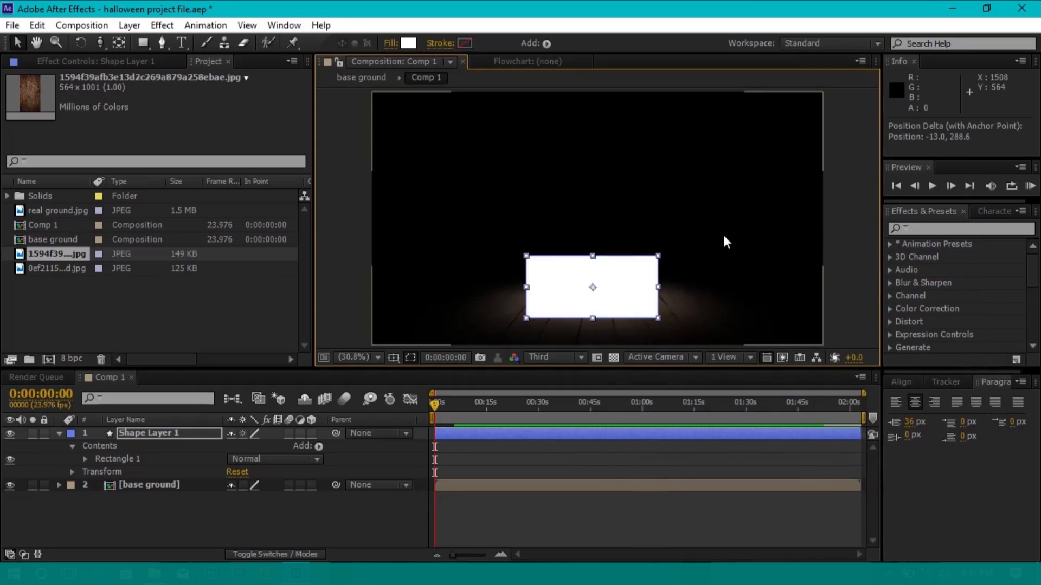
pyautogui.click(59, 434)
# Make the rectangle's shape layer 3D and push it back along the Z axis toward the rear of the lit floor
pyautogui.click(311, 434)
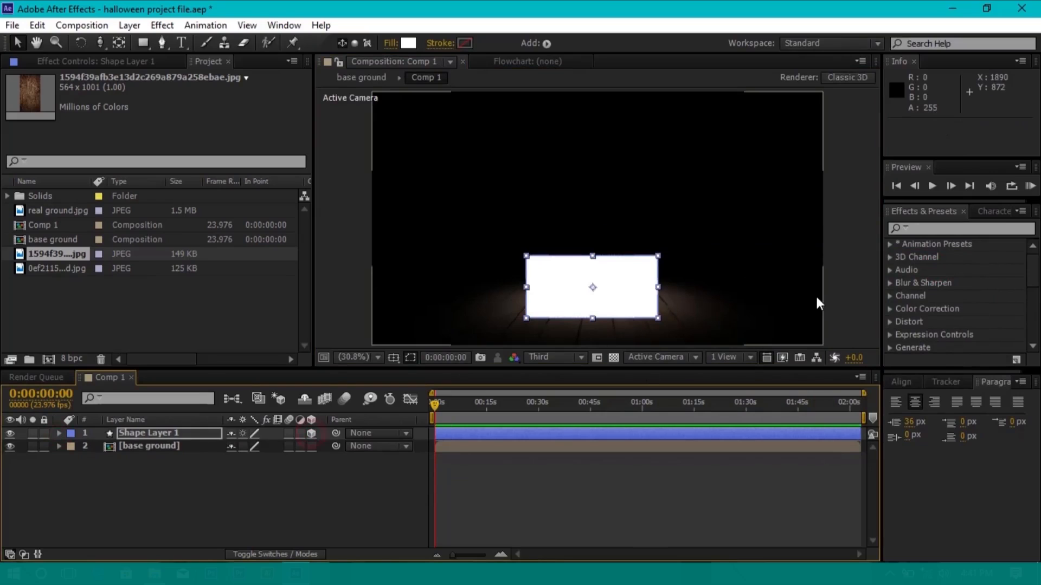
pyautogui.click(352, 295)
pyautogui.click(571, 287)
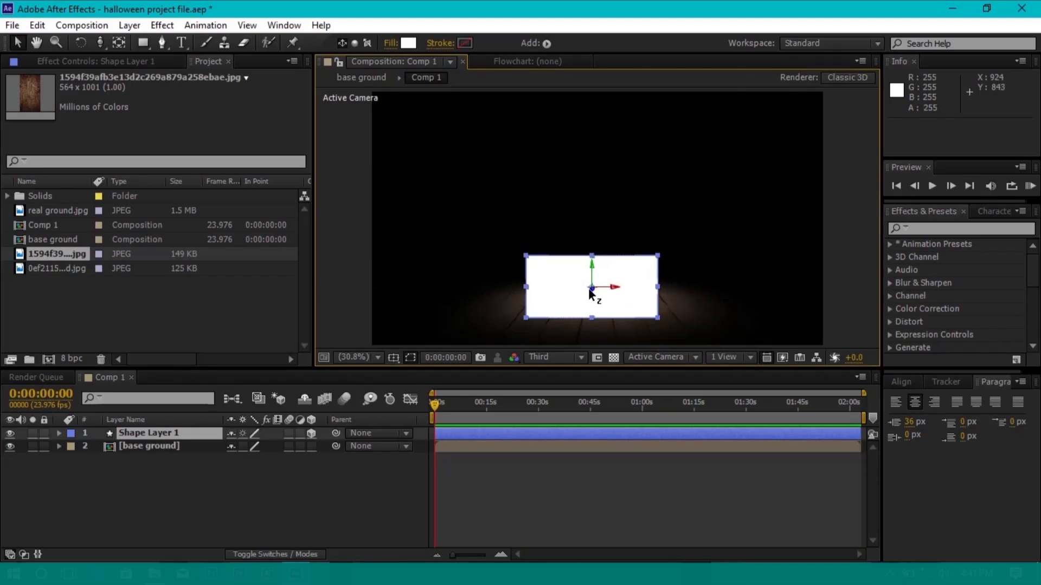
pyautogui.moveTo(592, 289); pyautogui.dragTo(691, 275)
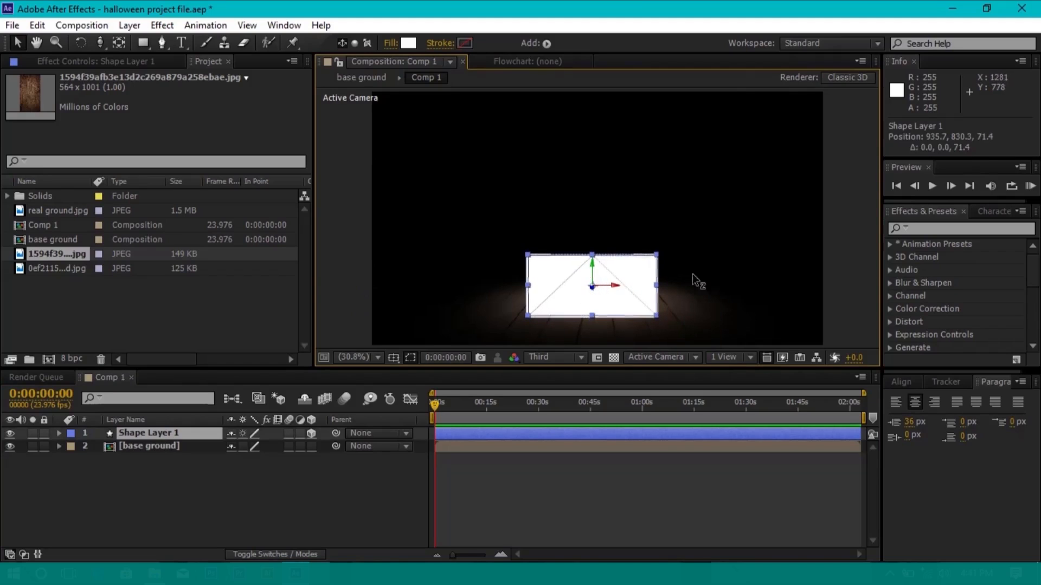
pyautogui.moveTo(791, 274); pyautogui.dragTo(795, 274)
pyautogui.moveTo(592, 289); pyautogui.dragTo(792, 263)
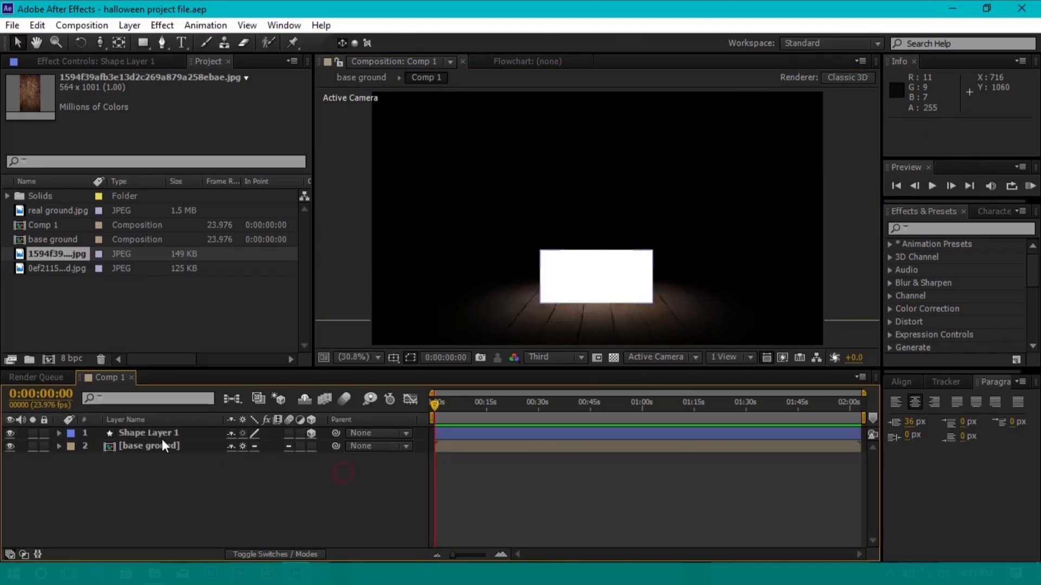
# Duplicate the white rectangle layer and push the copy back along the Z axis to about 750 as the rear panel
pyautogui.click(161, 435)
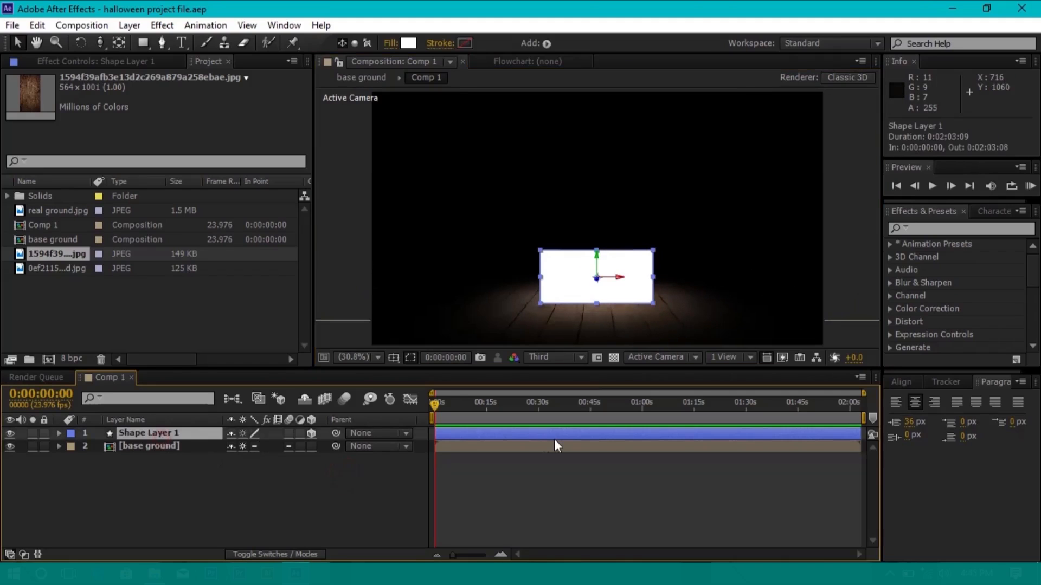
pyautogui.hotkey('ctrl', 'd')
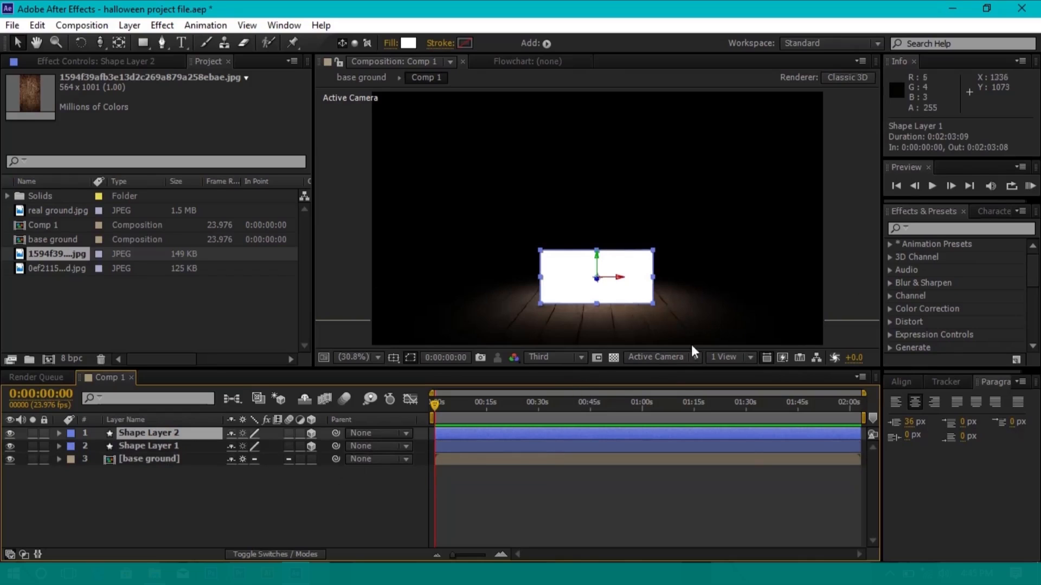
pyautogui.click(675, 361)
pyautogui.click(678, 432)
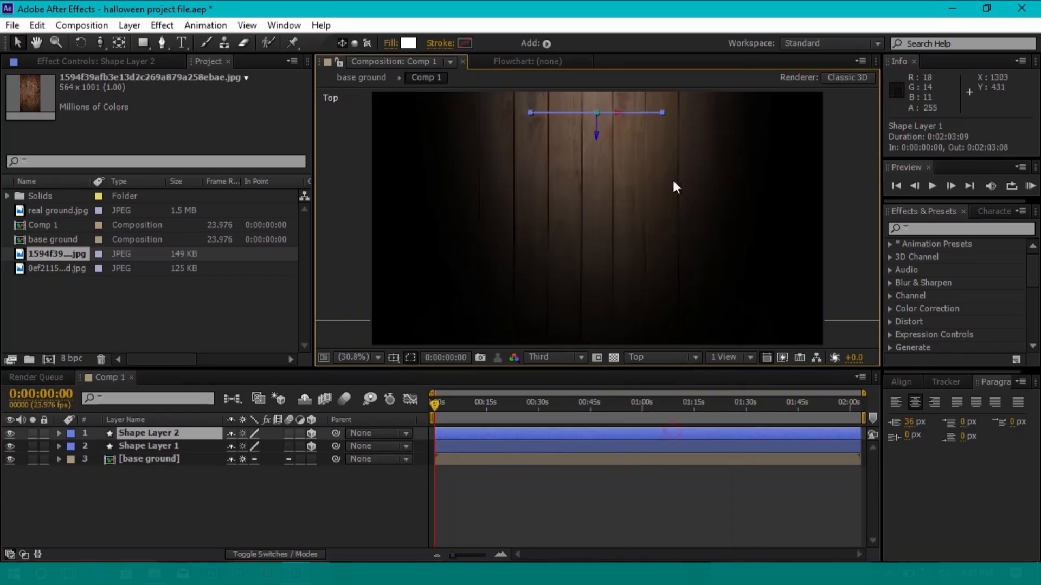
pyautogui.scroll(3, 679, 191)
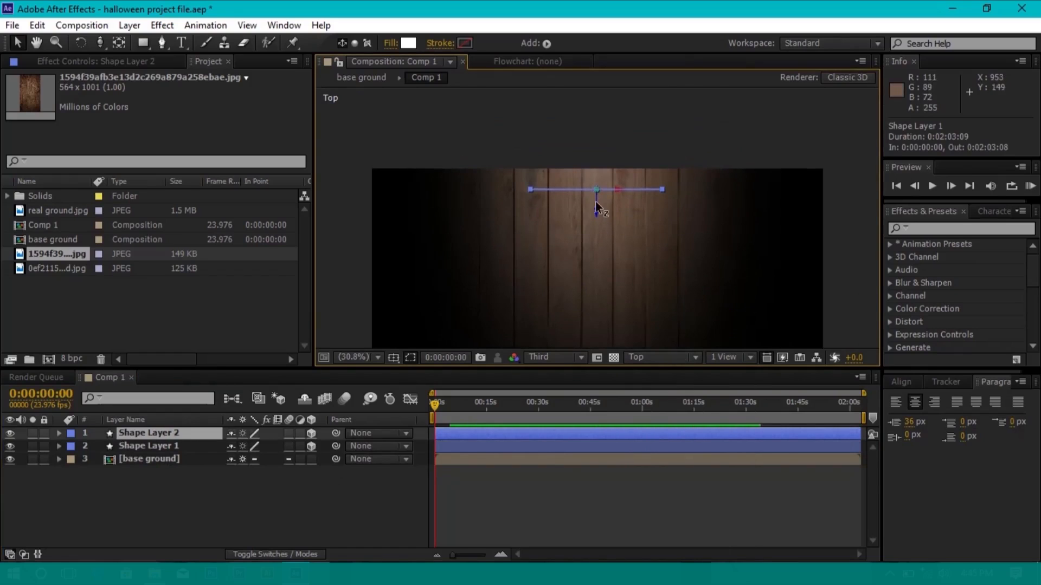
pyautogui.moveTo(595, 216); pyautogui.dragTo(597, 158)
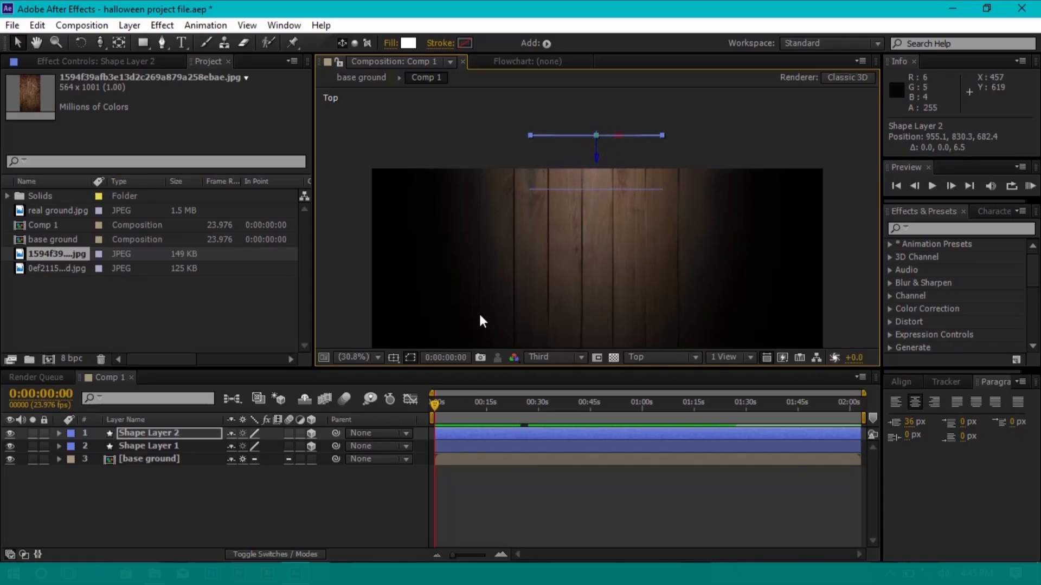
pyautogui.press('F12')
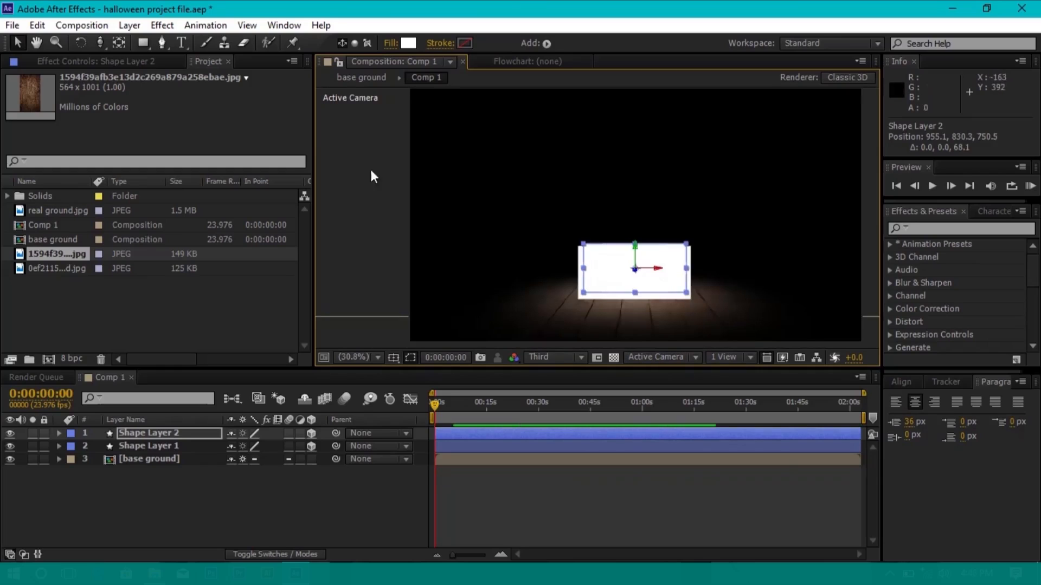
# Duplicate the rear rectangle and turn the copy about its vertical axis to form a side panel perpendicular to the front
pyautogui.hotkey('ctrl', 'd')
pyautogui.press('w')
pyautogui.moveTo(596, 250); pyautogui.dragTo(516, 271)
pyautogui.press('v')
pyautogui.click(662, 357)
pyautogui.click(644, 412)
pyautogui.moveTo(524, 327); pyautogui.dragTo(684, 300)
pyautogui.moveTo(605, 267)
pyautogui.mouseDown()
pyautogui.moveTo(596, 269)
pyautogui.moveTo(609, 262)
pyautogui.mouseUp()
# Position the side panel in the Top view so it joins the left ends of the front and rear rectangles, and save the project
pyautogui.click(662, 358)
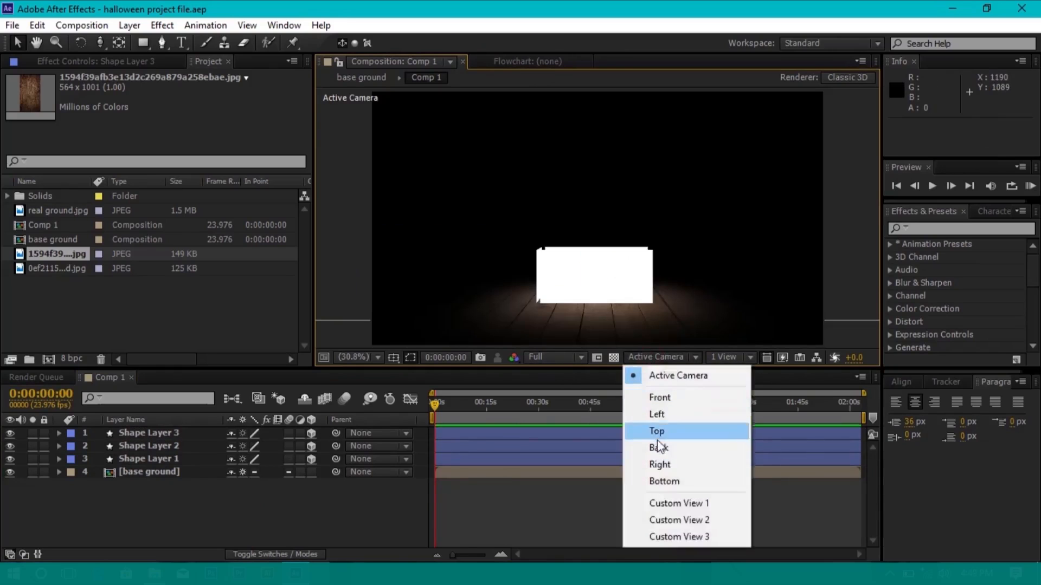
pyautogui.click(656, 433)
pyautogui.moveTo(613, 228); pyautogui.dragTo(612, 319)
pyautogui.click(163, 433)
pyautogui.scroll(3, 571, 187)
pyautogui.moveTo(570, 187); pyautogui.dragTo(579, 237)
pyautogui.scroll(1, 460, 294)
pyautogui.moveTo(459, 293); pyautogui.dragTo(593, 335)
pyautogui.moveTo(410, 110); pyautogui.dragTo(438, 110)
pyautogui.moveTo(638, 103); pyautogui.dragTo(638, 258)
pyautogui.click(662, 357)
pyautogui.click(661, 378)
pyautogui.click(808, 258)
pyautogui.hotkey('ctrl', 's')
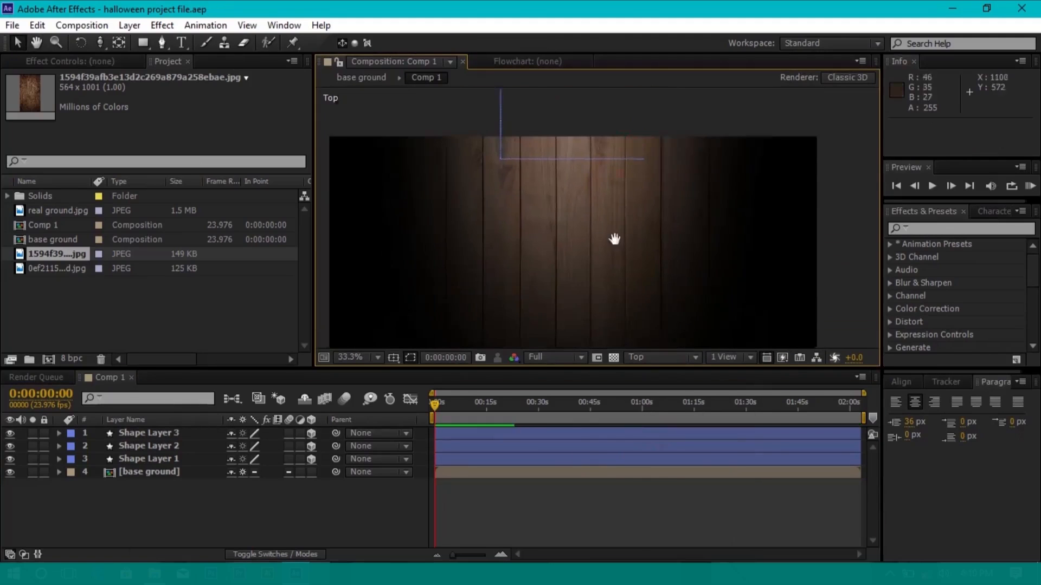
# Duplicate the left side panel and move the copy to the right ends of the front and rear rectangles
pyautogui.moveTo(613, 239); pyautogui.dragTo(609, 296)
pyautogui.click(187, 447)
pyautogui.click(190, 433)
pyautogui.hotkey('ctrl', 'd')
pyautogui.moveTo(496, 182); pyautogui.dragTo(665, 197)
pyautogui.scroll(3, 634, 213)
pyautogui.moveTo(568, 112); pyautogui.dragTo(541, 113)
pyautogui.click(811, 211)
# Shift the front rectangle along the Z axis in the Top view so it meets the front edges of the side panels
pyautogui.moveTo(558, 244); pyautogui.dragTo(975, 195)
pyautogui.click(149, 471)
pyautogui.moveTo(596, 244); pyautogui.dragTo(540, 172)
pyautogui.moveTo(370, 272); pyautogui.dragTo(371, 339)
pyautogui.click(488, 124)
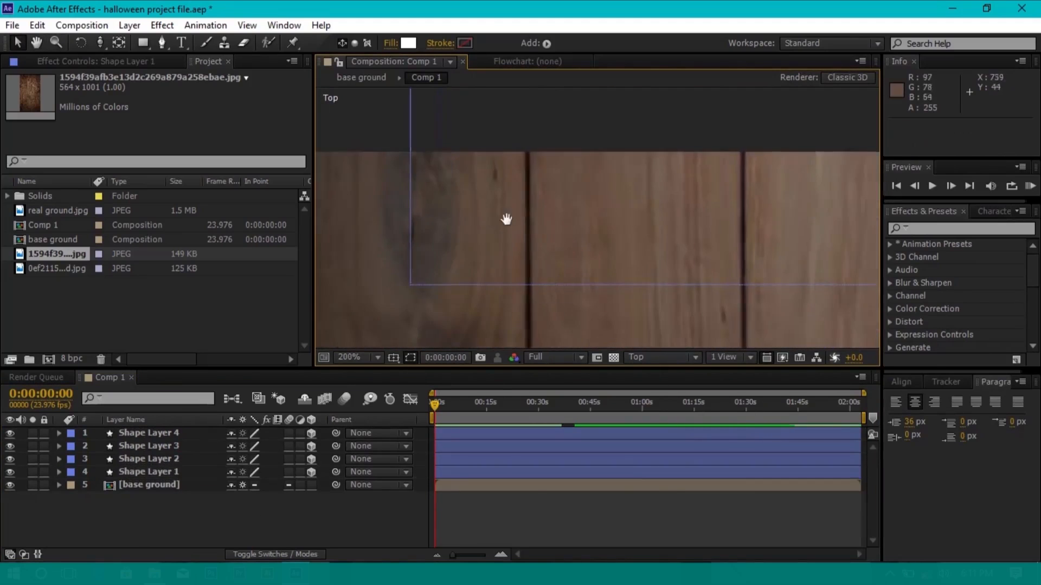
pyautogui.moveTo(507, 219); pyautogui.dragTo(339, 203)
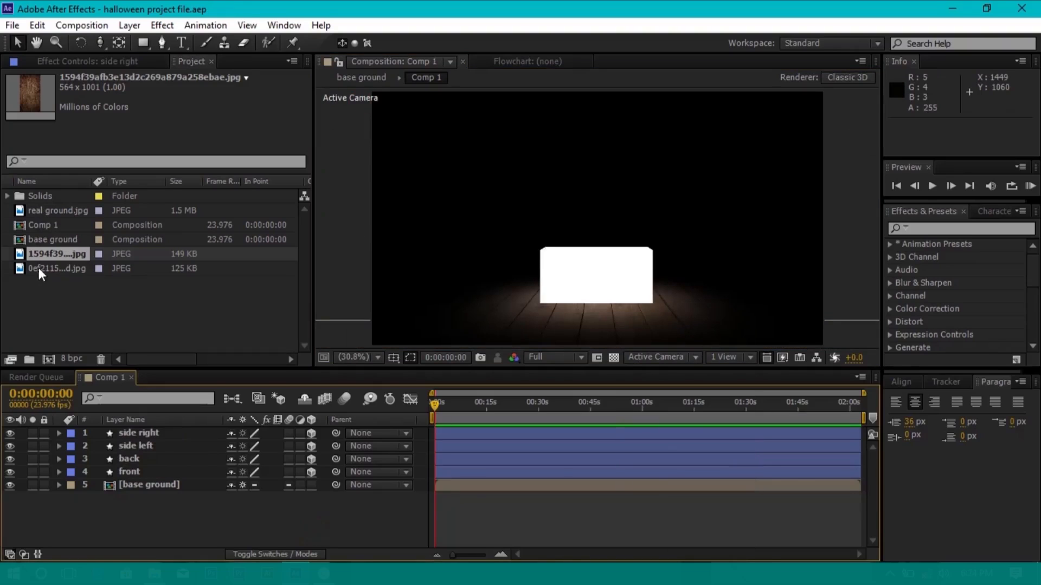
# Add the 1594f39afb3e13d2c269a879a258ebae.jpg wood image above the front layer and rename it tet
pyautogui.click(38, 269)
pyautogui.moveTo(50, 255); pyautogui.dragTo(118, 465)
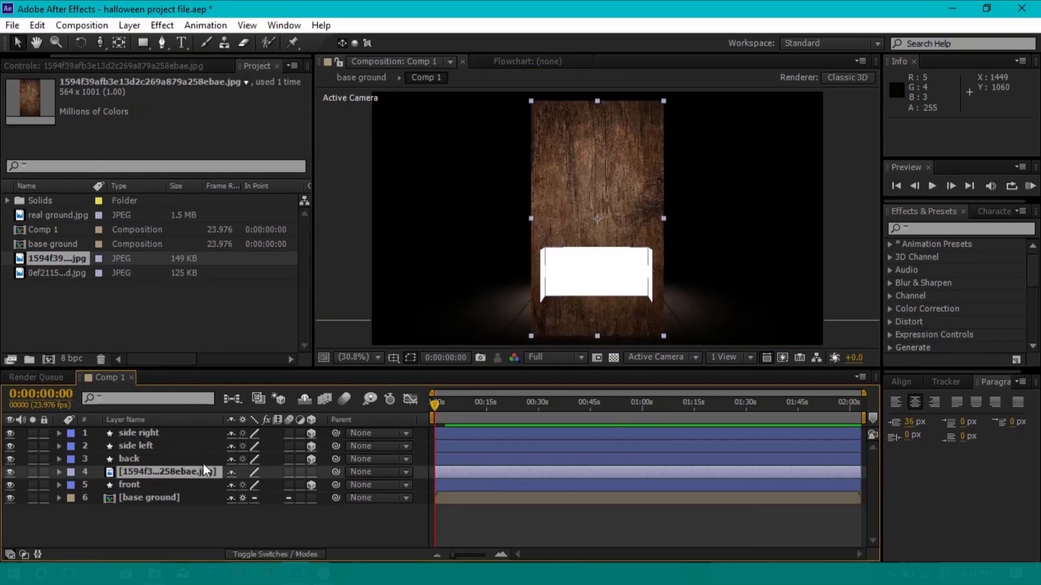
pyautogui.press('Return')
pyautogui.write('tet')
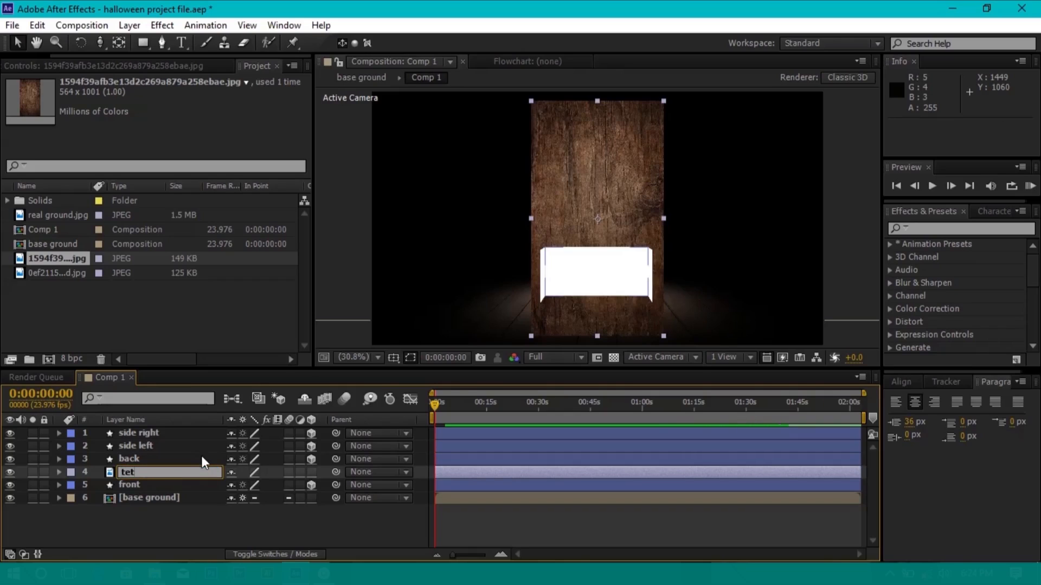
pyautogui.press('Return')
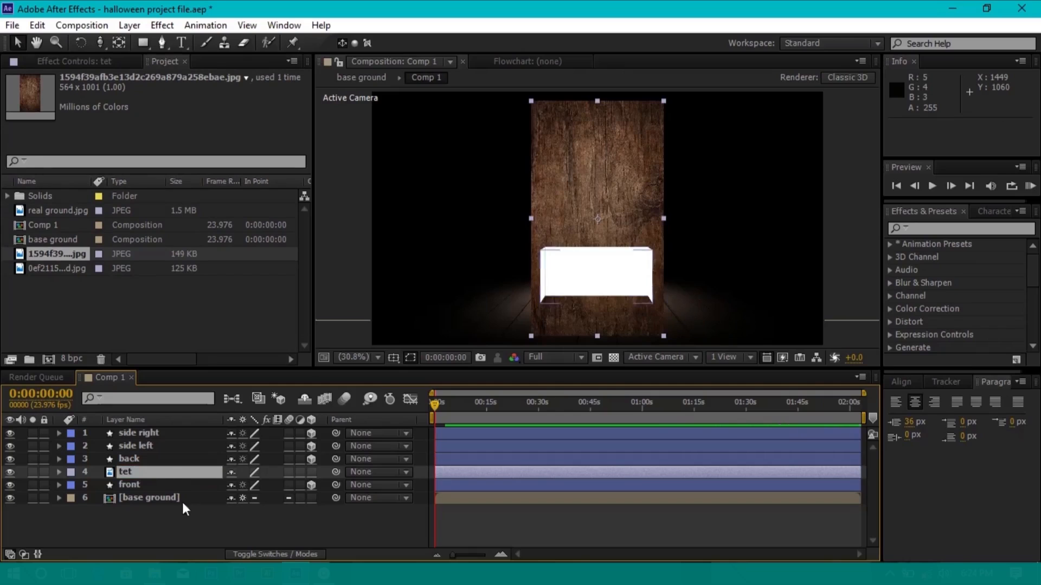
# Set the tet layer's rotation to 90° and make it a 3D layer
pyautogui.click(166, 470)
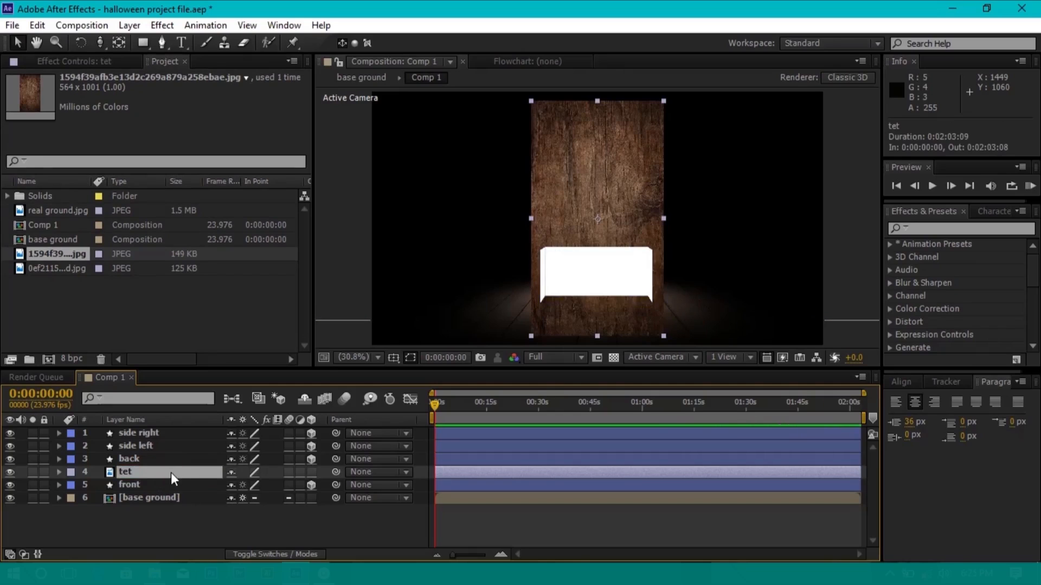
pyautogui.press('r')
pyautogui.click(251, 485)
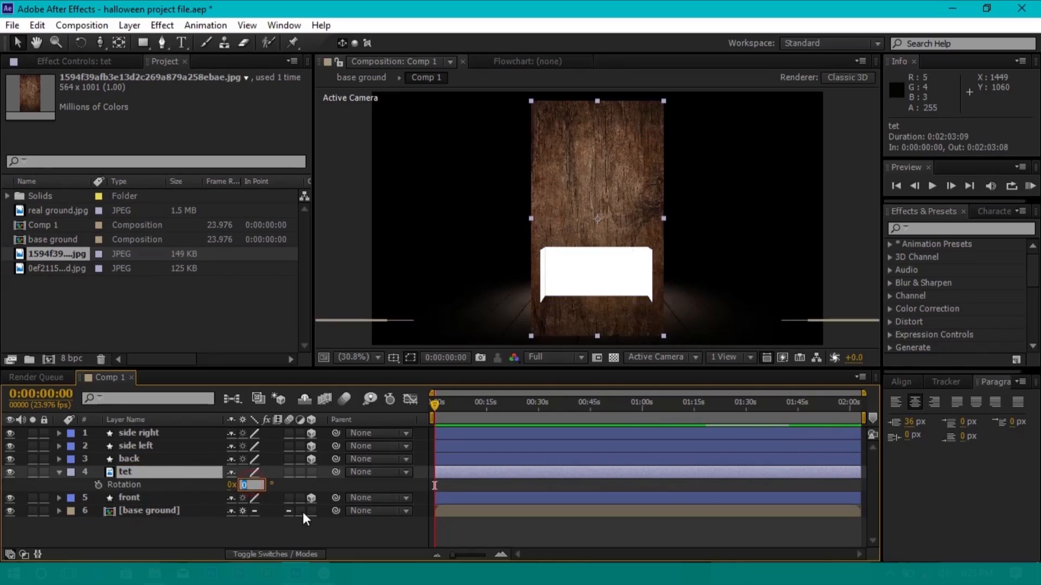
pyautogui.write('90')
pyautogui.press('Return')
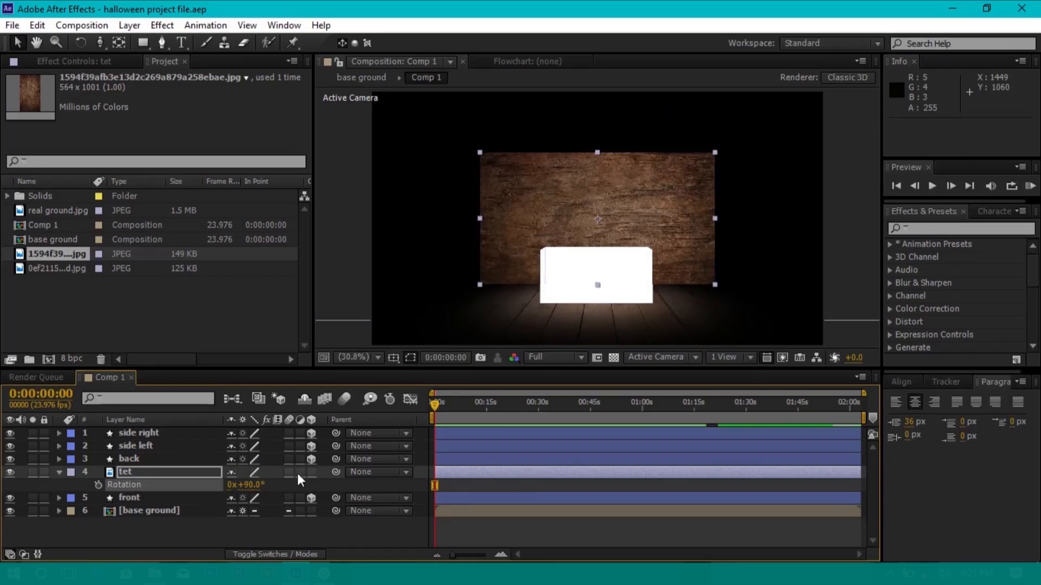
pyautogui.click(311, 476)
pyautogui.click(311, 475)
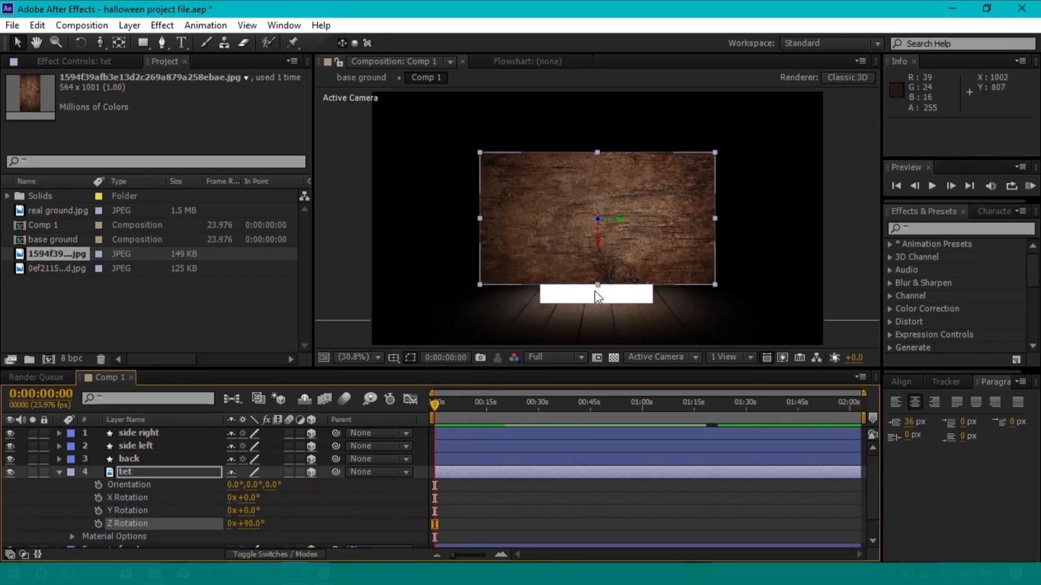
pyautogui.click(59, 473)
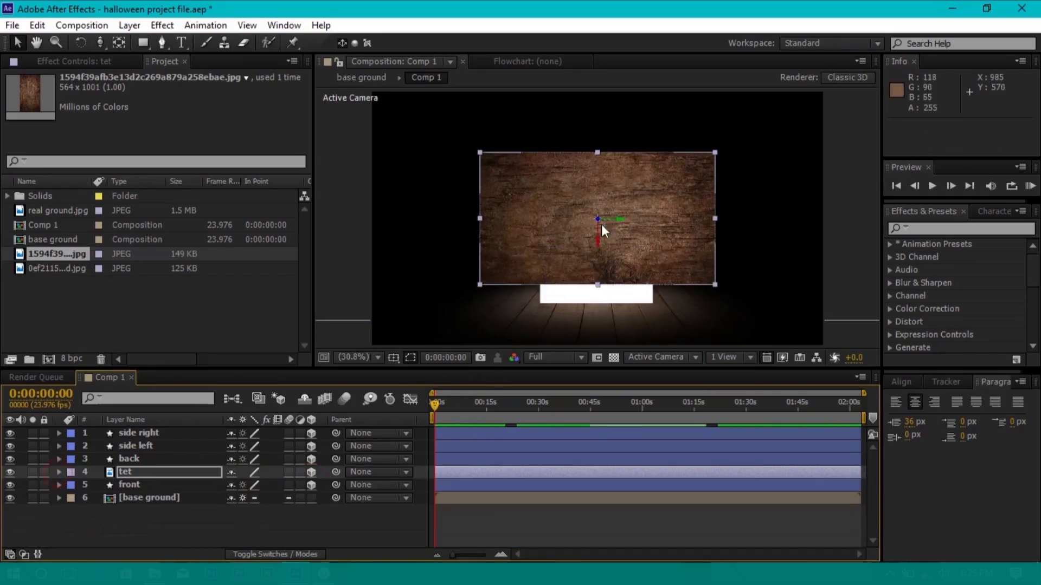
# Set the tet layer's Z rotation to -90° and move it to about 960, 601.6, -103.8
pyautogui.moveTo(598, 218); pyautogui.dragTo(655, 228)
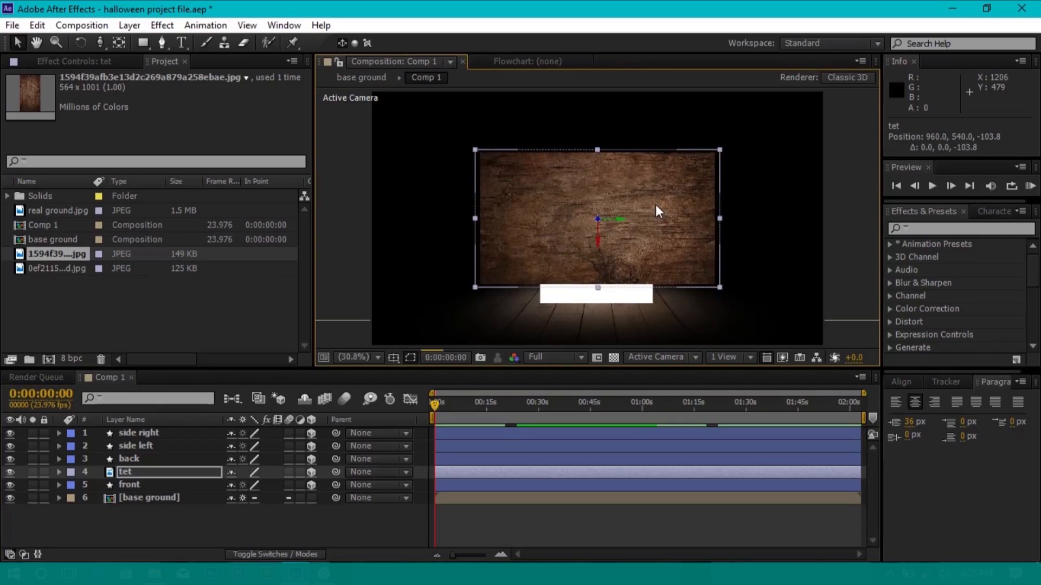
pyautogui.press('r')
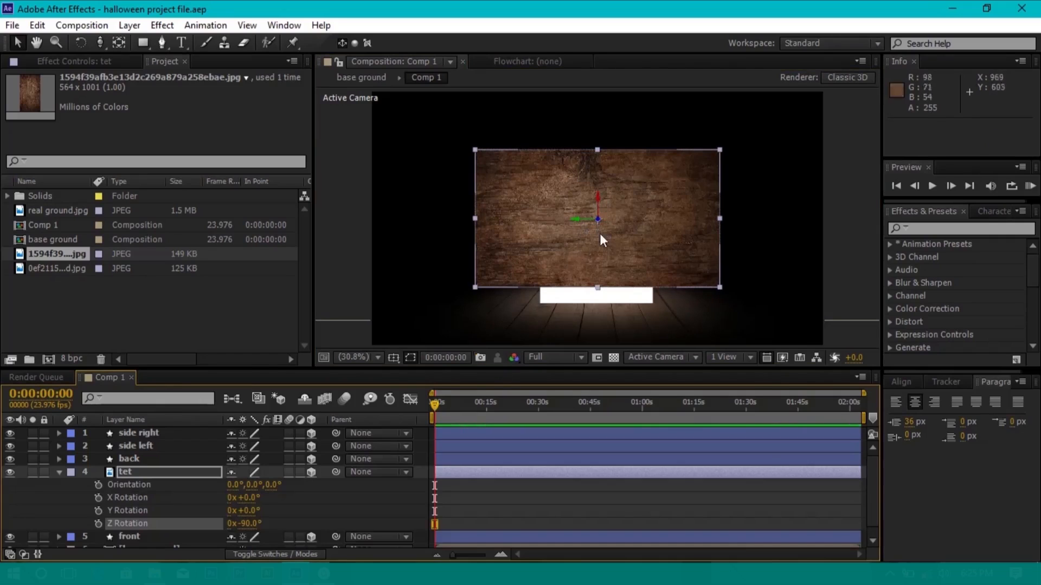
pyautogui.moveTo(599, 199); pyautogui.dragTo(599, 222)
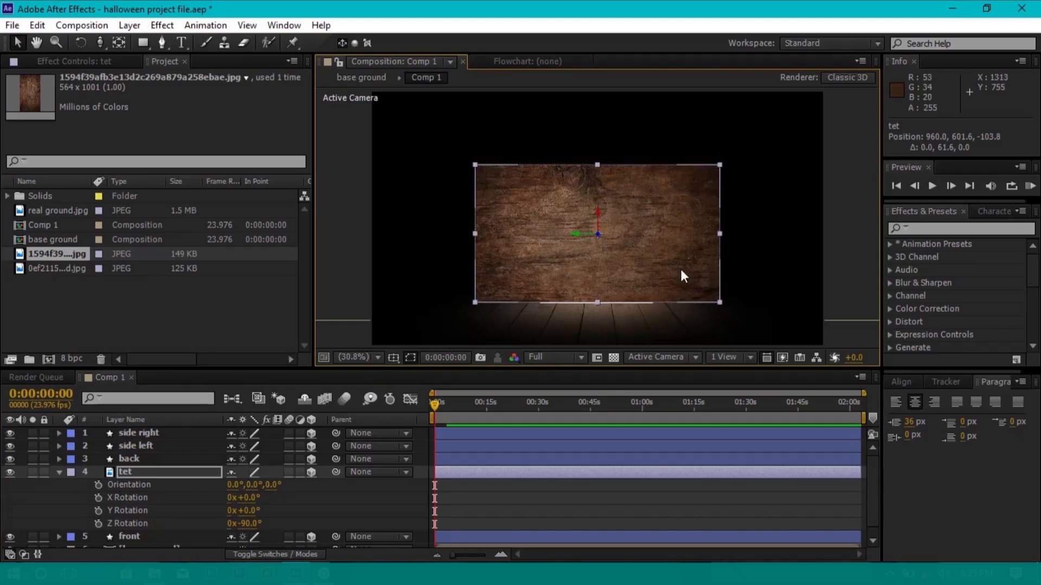
pyautogui.click(59, 473)
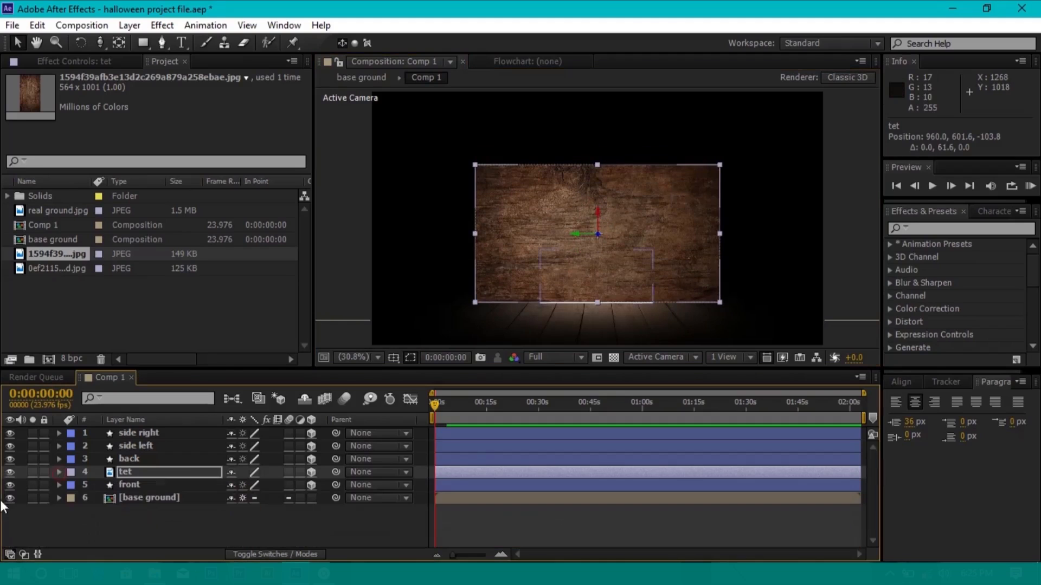
# Copy the front layer's position of 955.1, 830.3, 452.6 onto the tet layer
pyautogui.click(139, 487)
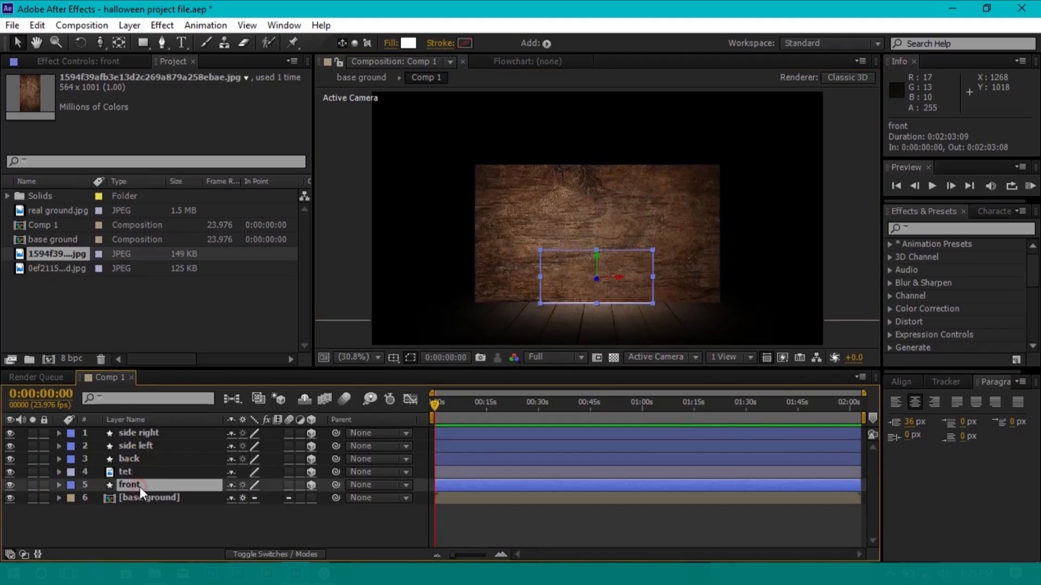
pyautogui.press('p')
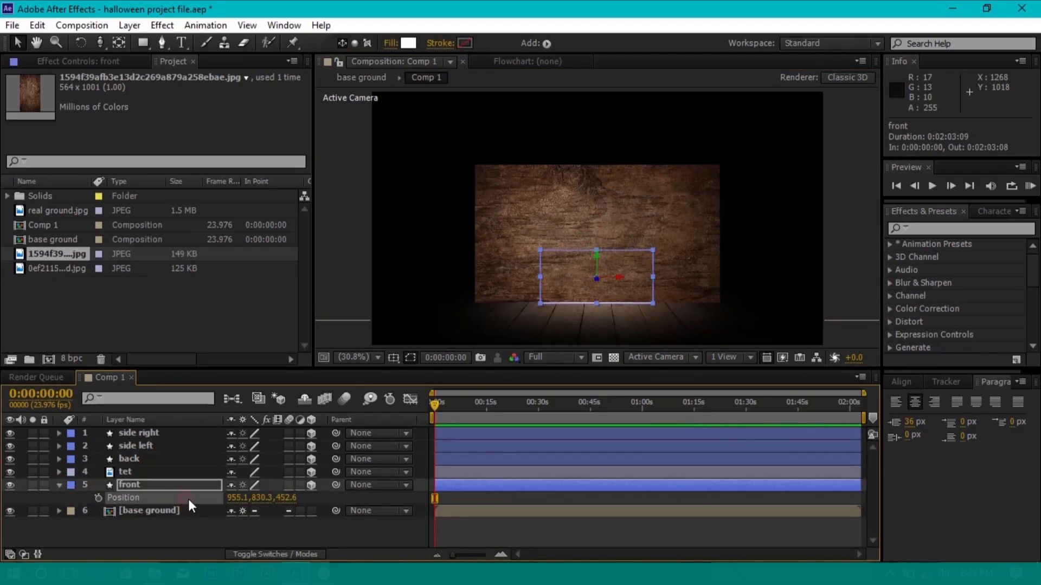
pyautogui.click(170, 472)
pyautogui.press('p')
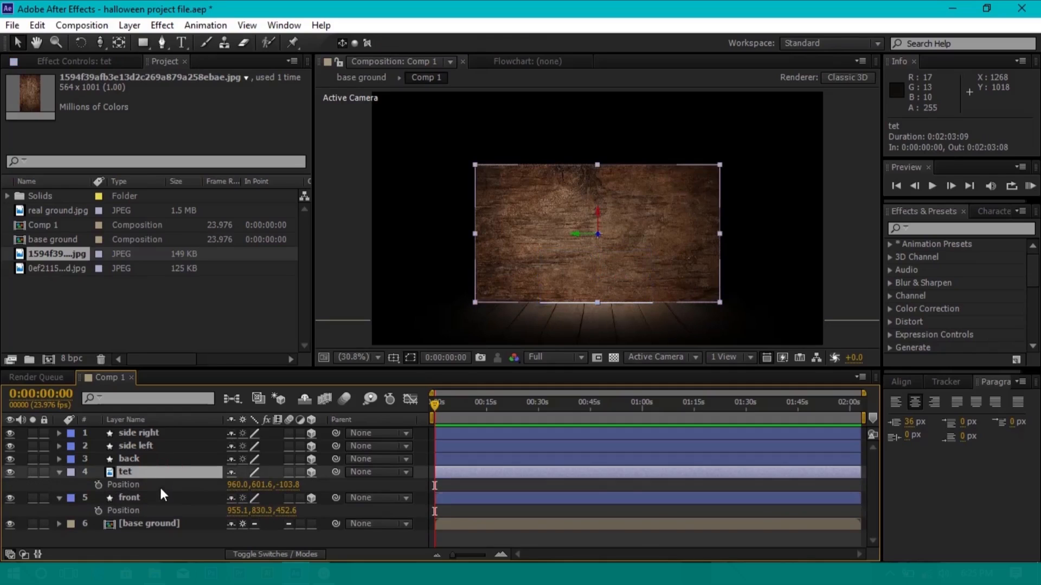
pyautogui.hotkey('ctrl', 'v')
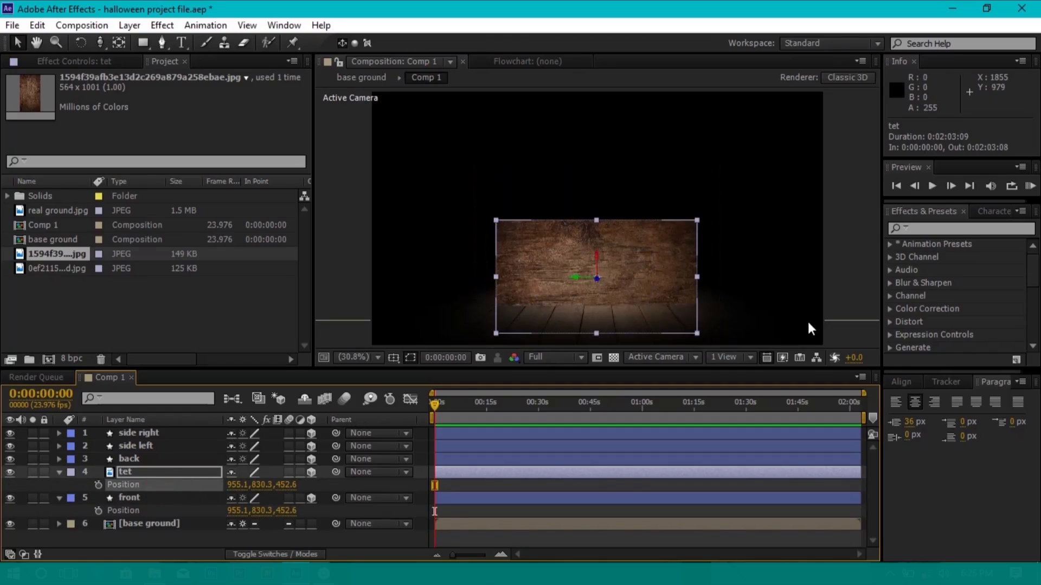
pyautogui.click(59, 472)
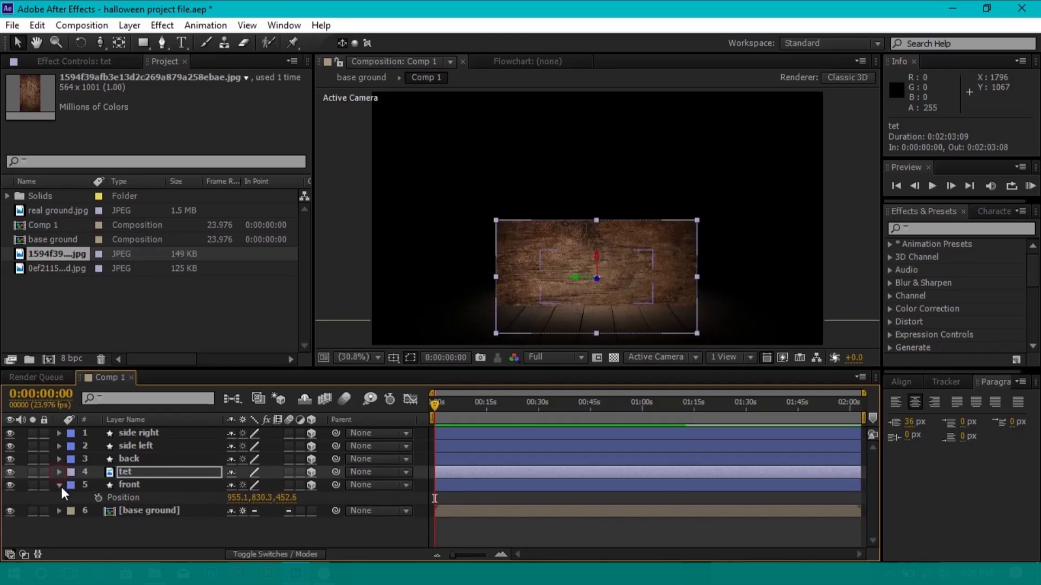
pyautogui.click(59, 485)
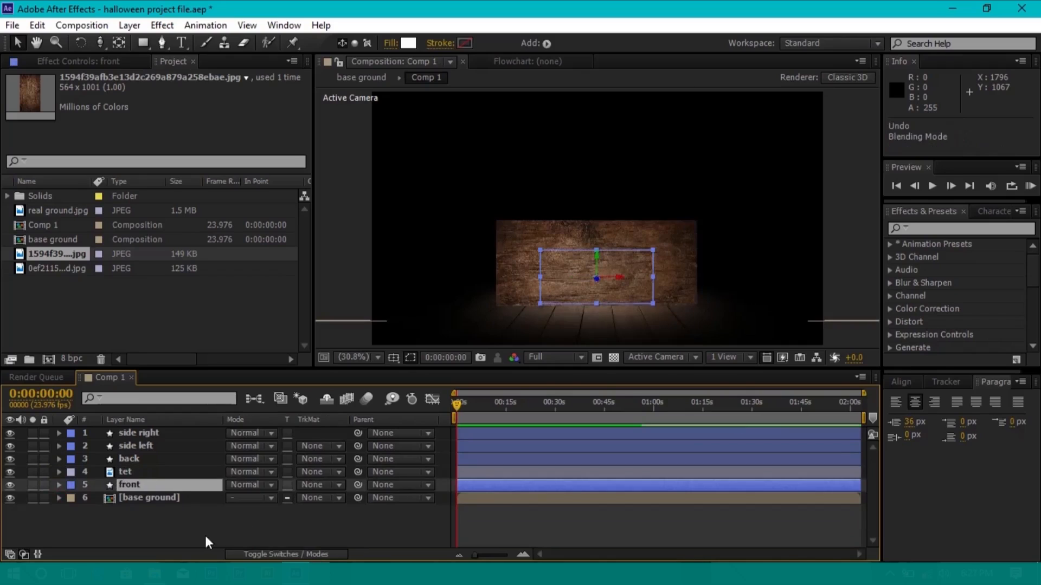
# Place the tet layer below the front layer, give it an alpha track matte from front, and save the project
pyautogui.click(206, 532)
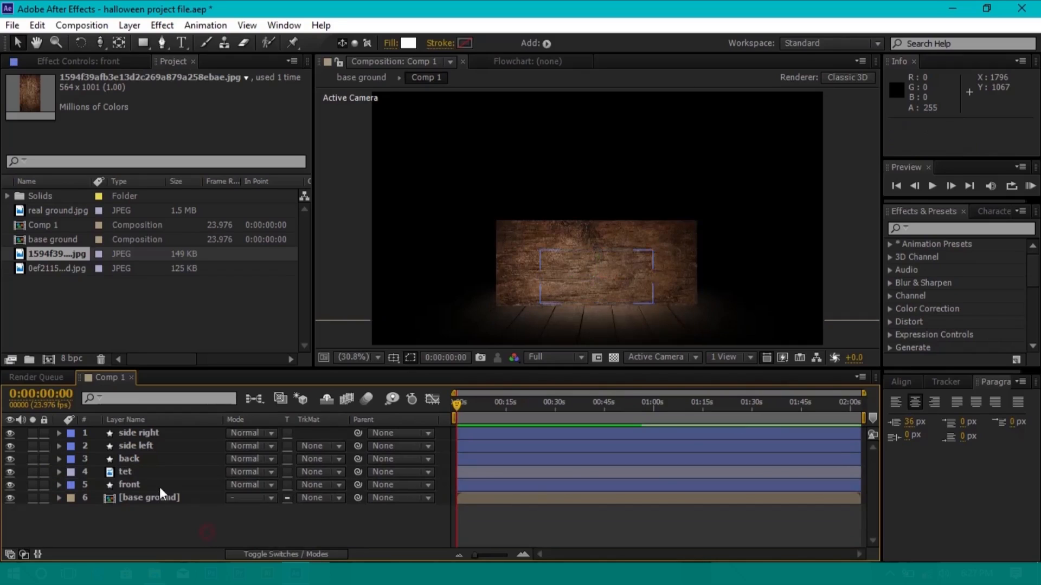
pyautogui.moveTo(164, 470); pyautogui.dragTo(288, 493)
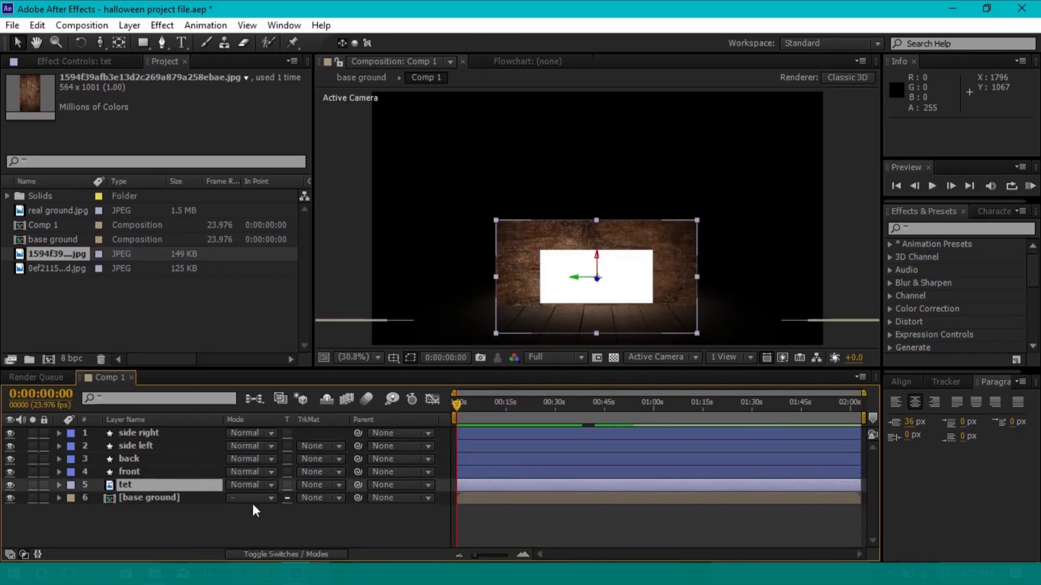
pyautogui.click(319, 490)
pyautogui.click(344, 421)
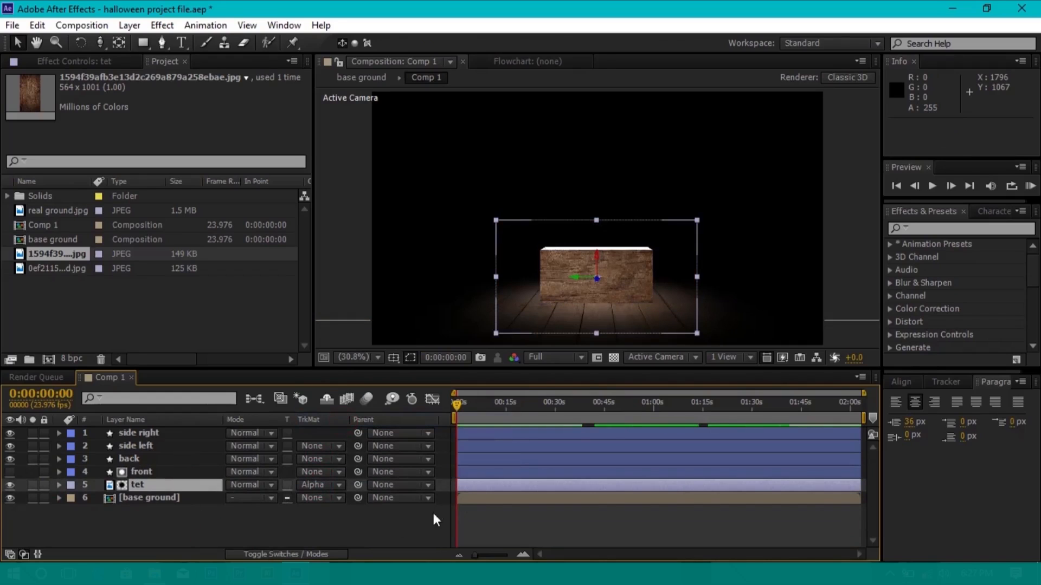
pyautogui.click(392, 530)
pyautogui.hotkey('ctrl', 's')
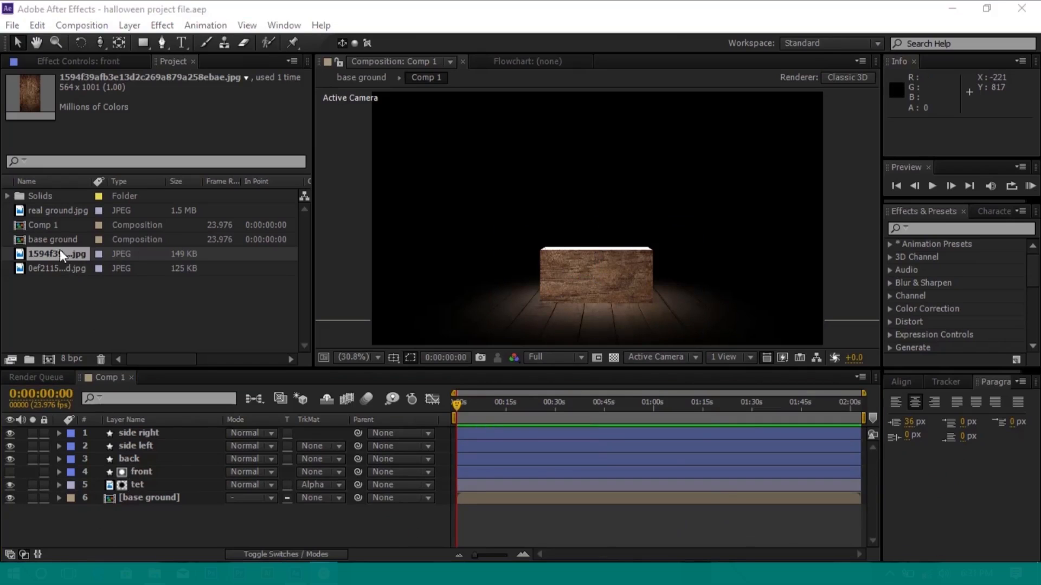
# Add the 1594f39afb3e13d2c269a879a258ebae.jpg wood image again, directly below the back layer, and make it 3D
pyautogui.moveTo(56, 252); pyautogui.dragTo(112, 462)
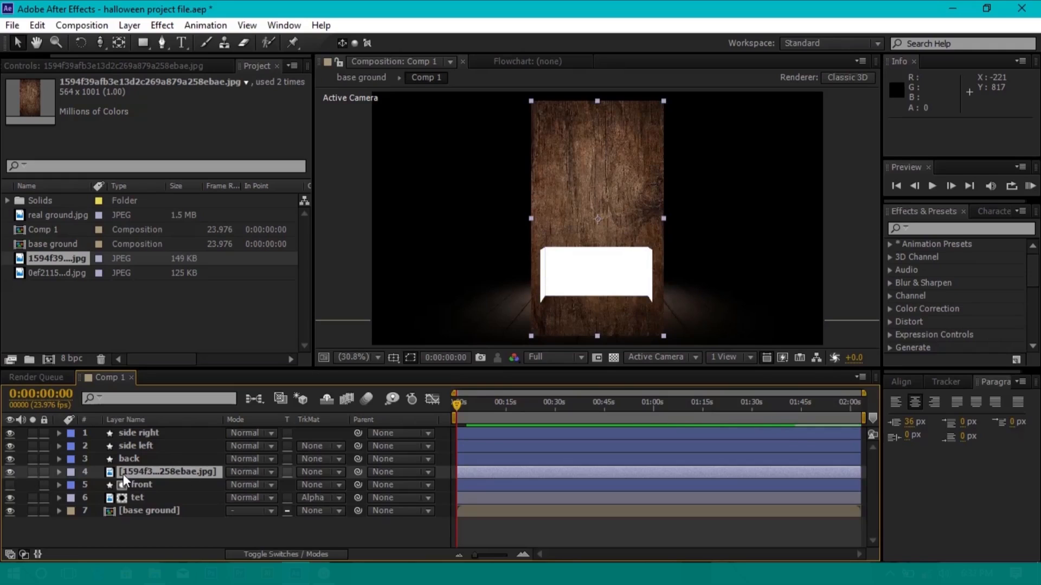
pyautogui.click(289, 552)
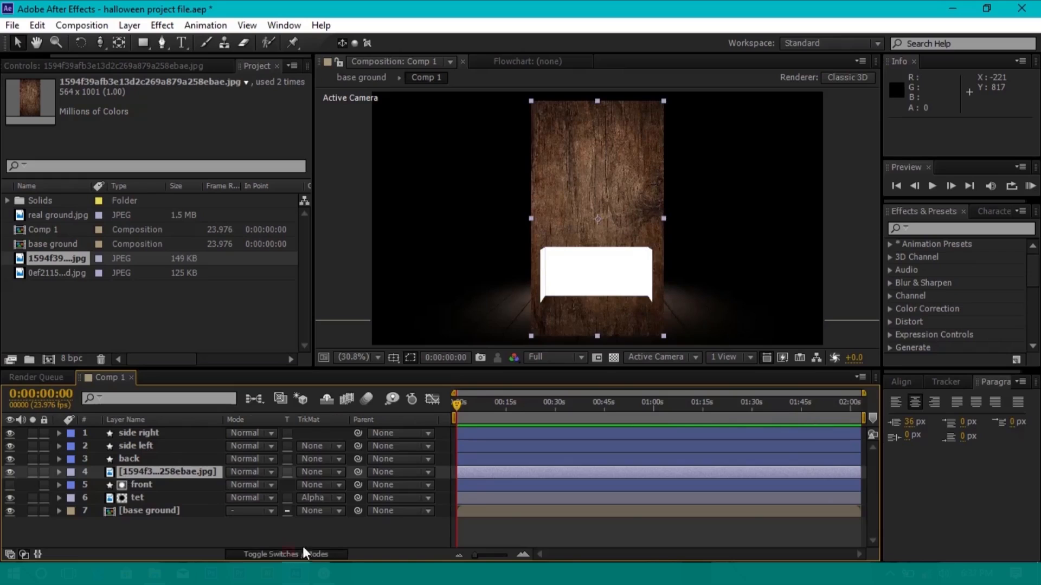
pyautogui.click(309, 472)
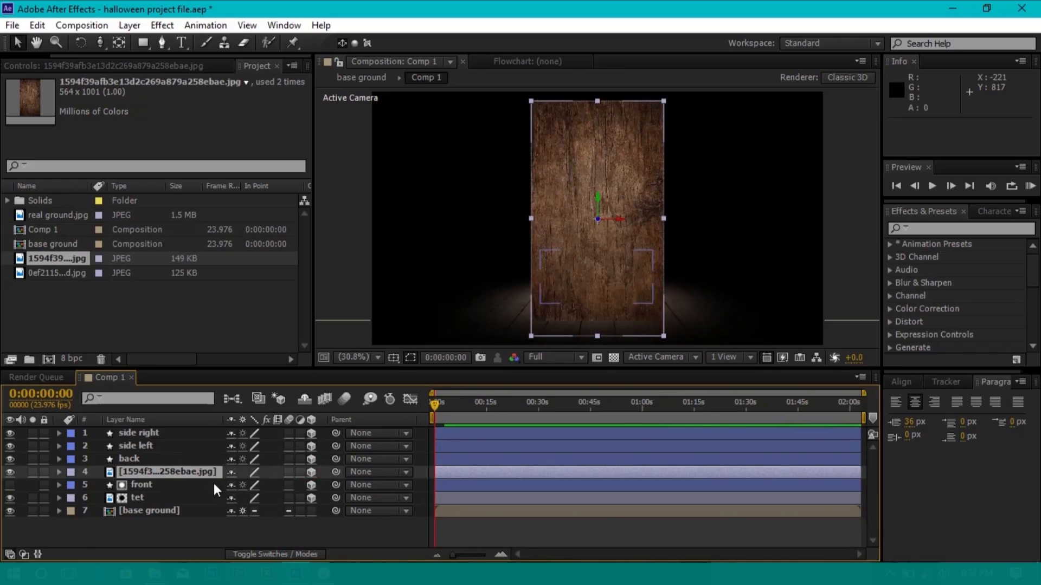
# Set the new wood image layer's Z rotation to -90° and move it down to about 960, 617.8, 0
pyautogui.press('r')
pyautogui.click(247, 523)
pyautogui.write('90')
pyautogui.press('Return')
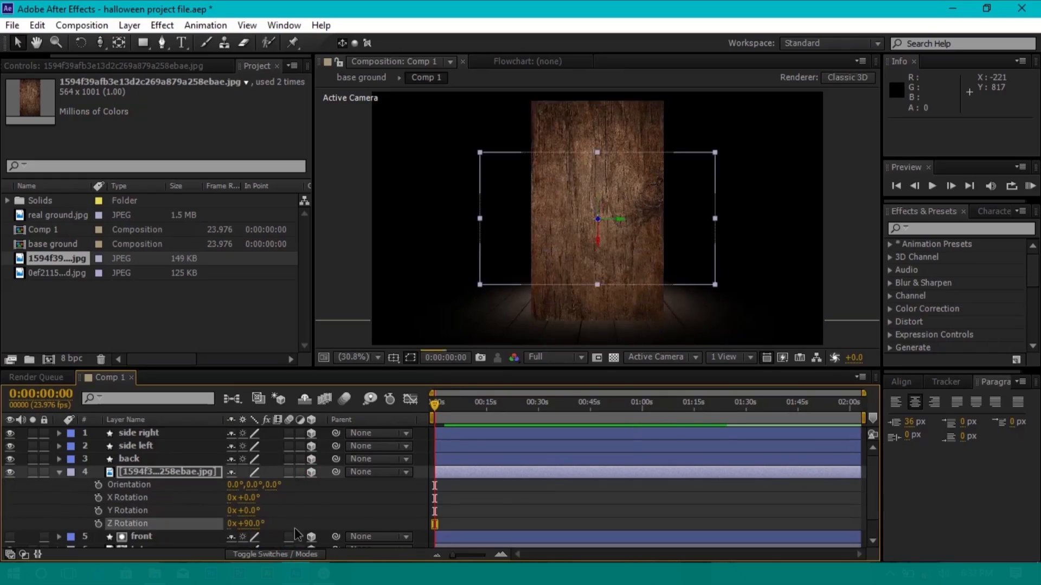
pyautogui.write('-90')
pyautogui.press('Return')
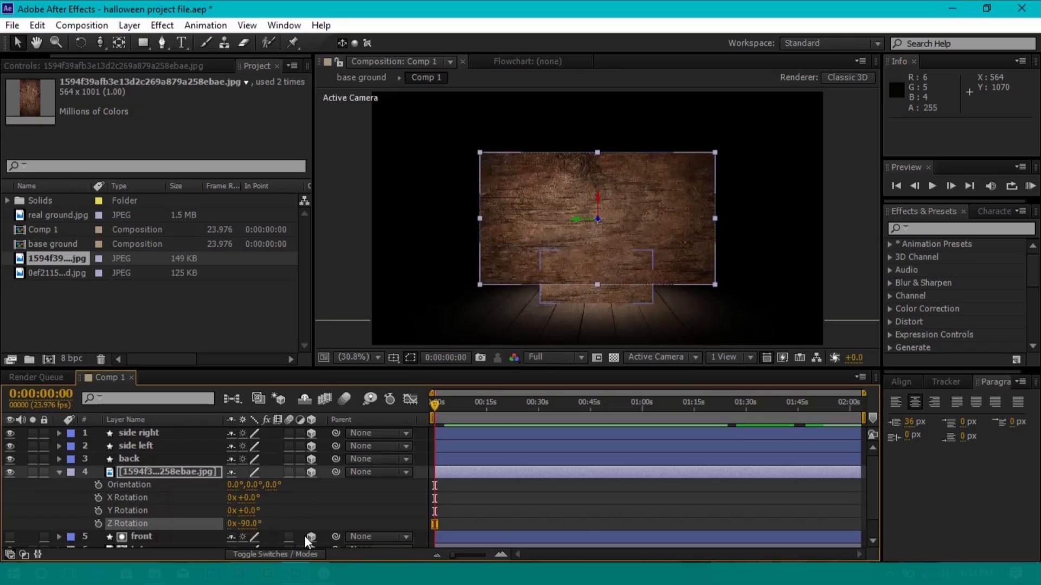
pyautogui.moveTo(598, 205); pyautogui.dragTo(599, 237)
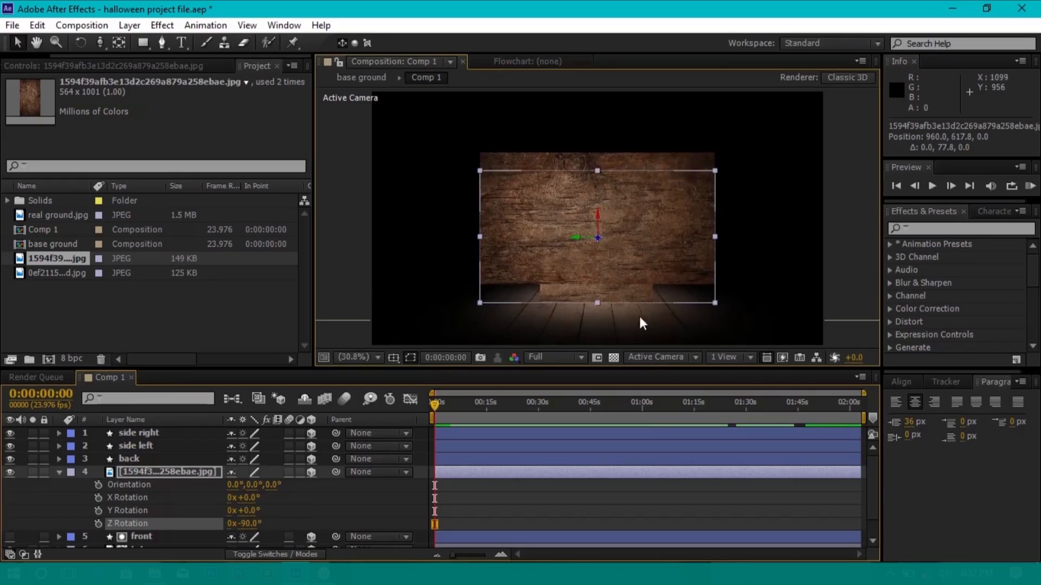
# In the Top view, push the wood image layer back in depth to match the back layer's position, and save the project
pyautogui.click(684, 358)
pyautogui.click(656, 430)
pyautogui.moveTo(618, 218); pyautogui.dragTo(615, 112)
pyautogui.hotkey('ctrl', 's')
pyautogui.click(139, 464)
pyautogui.press('p')
pyautogui.click(184, 485)
pyautogui.press('p')
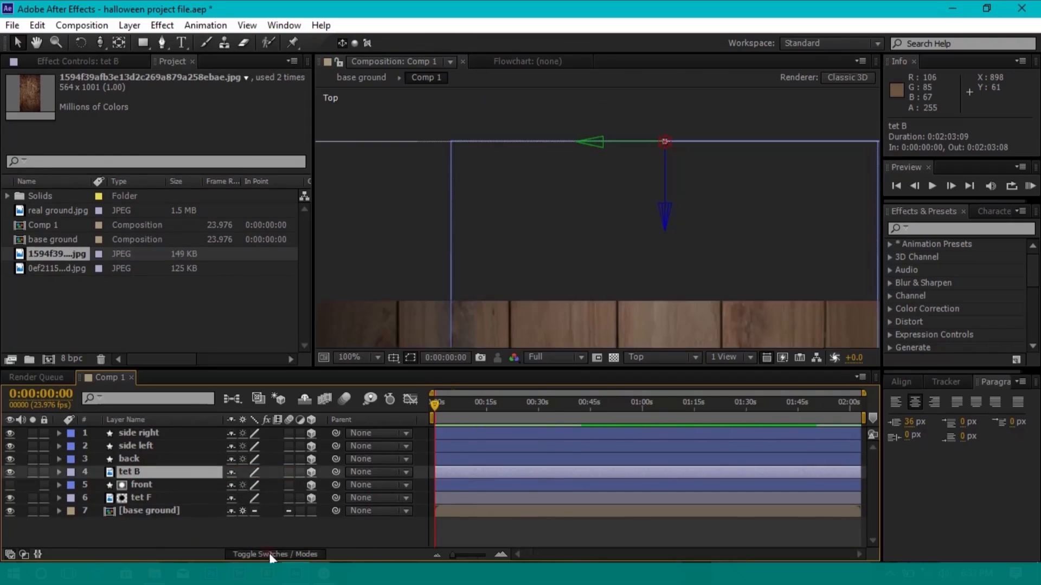
# Give the tet B layer an alpha track matte from the back layer
pyautogui.click(269, 553)
pyautogui.click(317, 473)
pyautogui.click(359, 404)
# Return the composition view to Active Camera and lower the preview resolution to Half
pyautogui.click(677, 357)
pyautogui.click(661, 374)
pyautogui.click(563, 357)
pyautogui.click(558, 448)
pyautogui.click(564, 357)
pyautogui.click(561, 422)
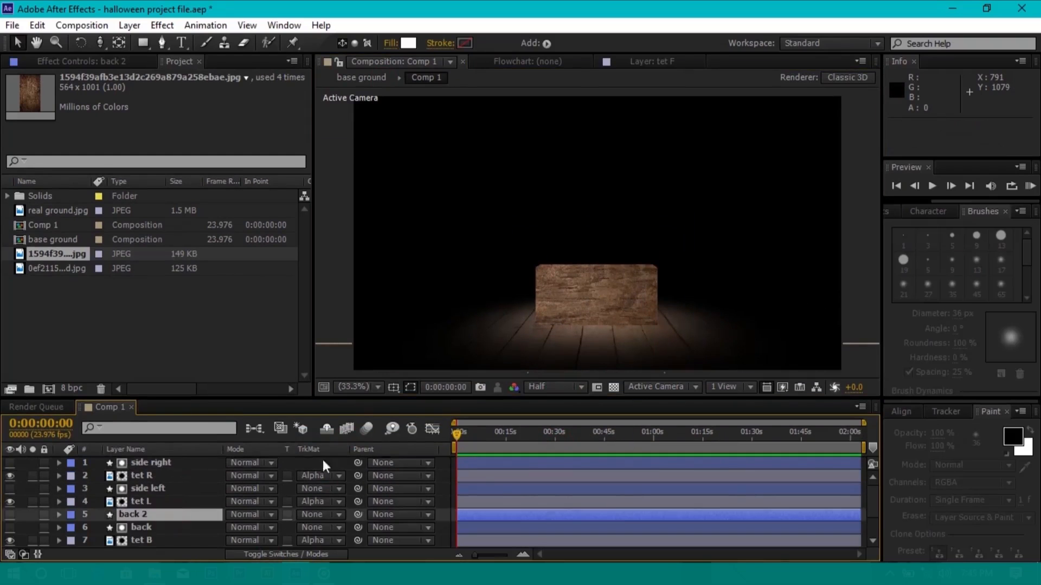
# Move the back 2 layer to the top of the layer stack and make it visible
pyautogui.hotkey('ctrl', 'shift', ']')
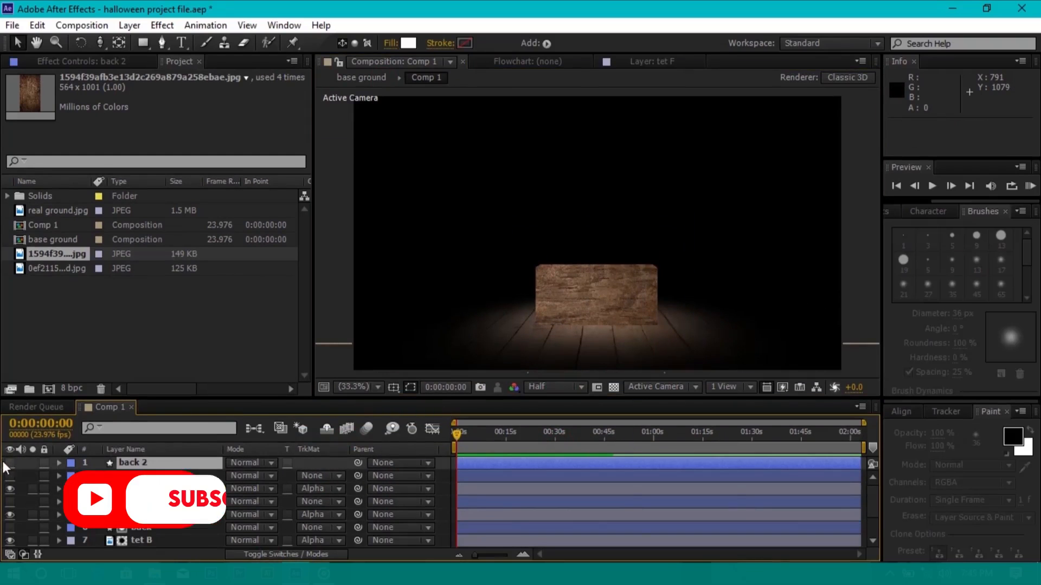
pyautogui.press('z')
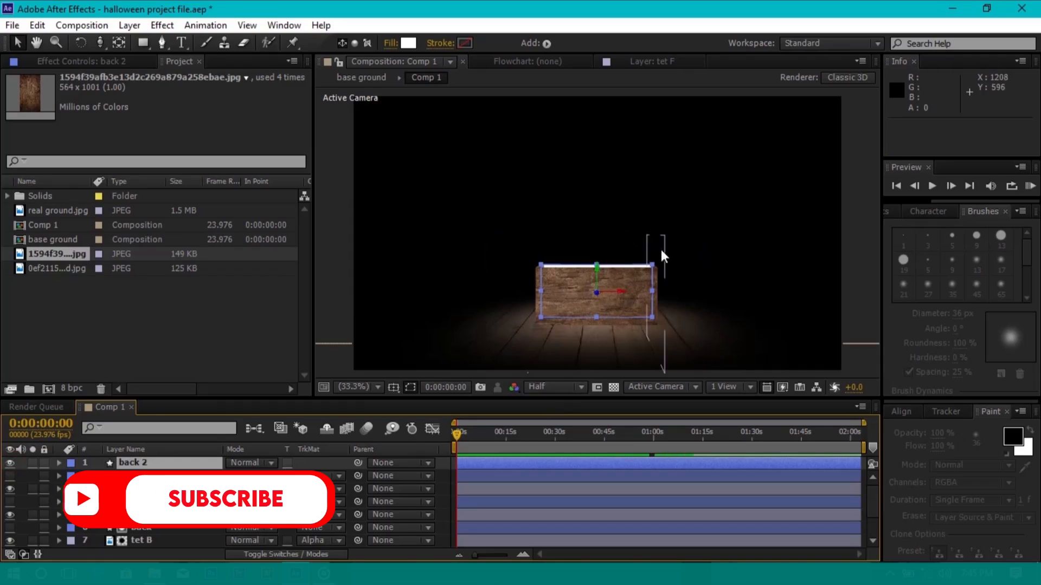
pyautogui.click(619, 266)
pyautogui.moveTo(627, 310); pyautogui.dragTo(632, 256)
pyautogui.press('v')
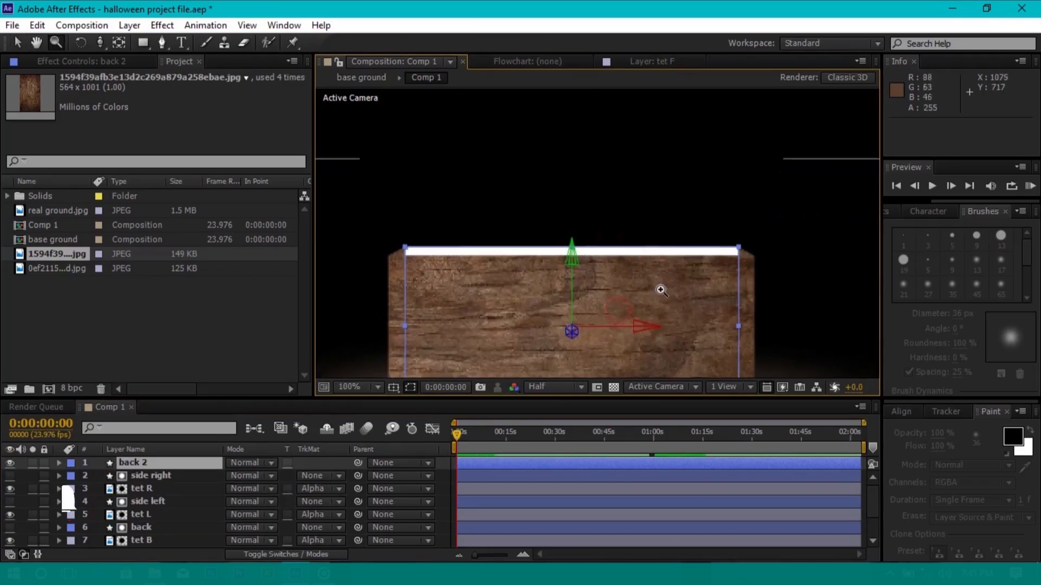
# Change the fill colour of the back 2 shape to black
pyautogui.click(408, 44)
pyautogui.moveTo(711, 356); pyautogui.dragTo(680, 469)
pyautogui.click(946, 261)
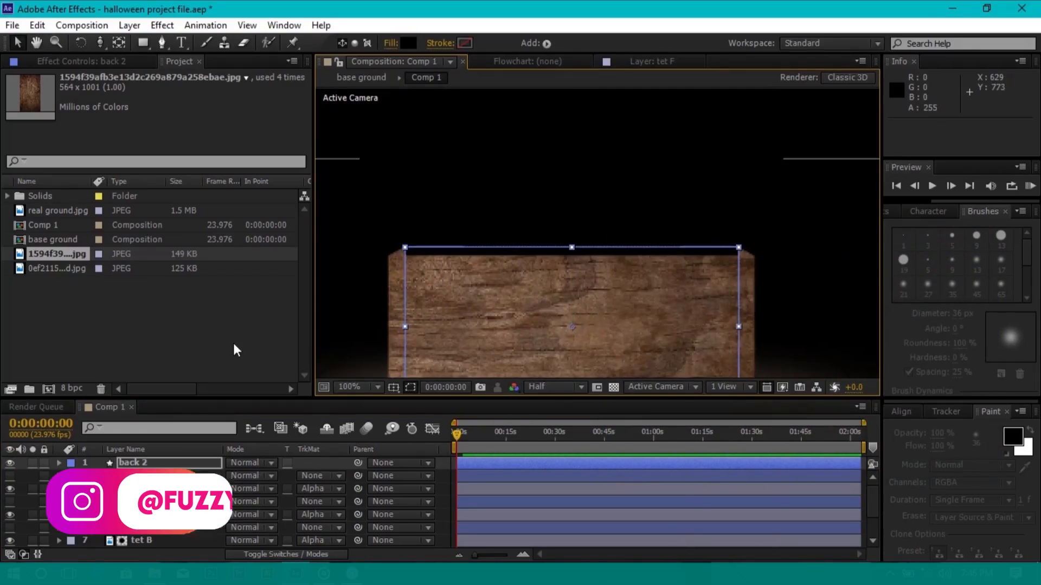
# Draw a tall rectangular mask about 102 × 335 px on back 2, covering the left end of the box
pyautogui.press('z')
pyautogui.keyDown('alt'); pyautogui.click(584, 282); pyautogui.keyUp('alt')
pyautogui.keyDown('alt'); pyautogui.click(607, 269); pyautogui.keyUp('alt')
pyautogui.click(604, 254)
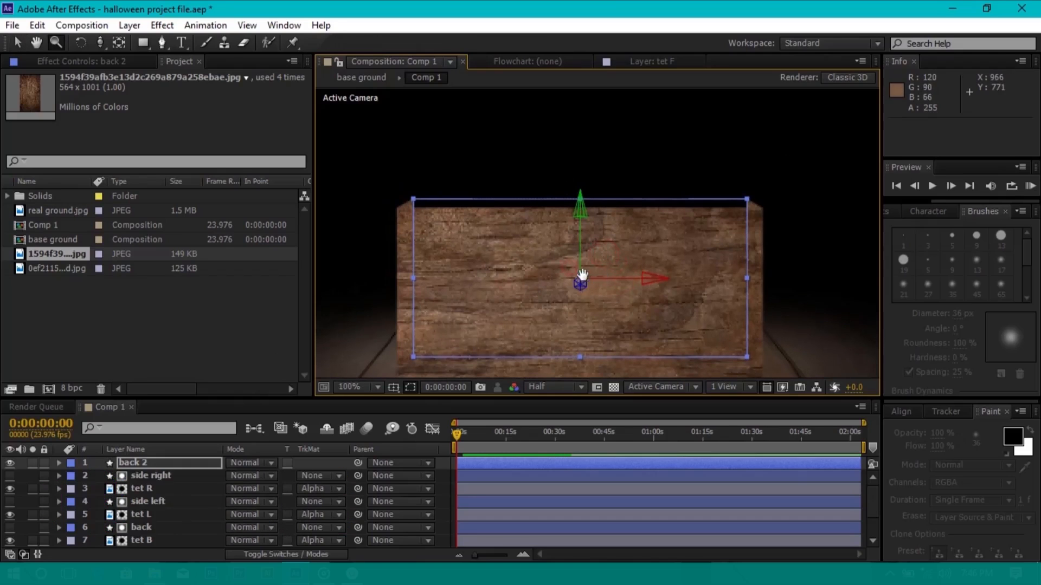
pyautogui.click(142, 42)
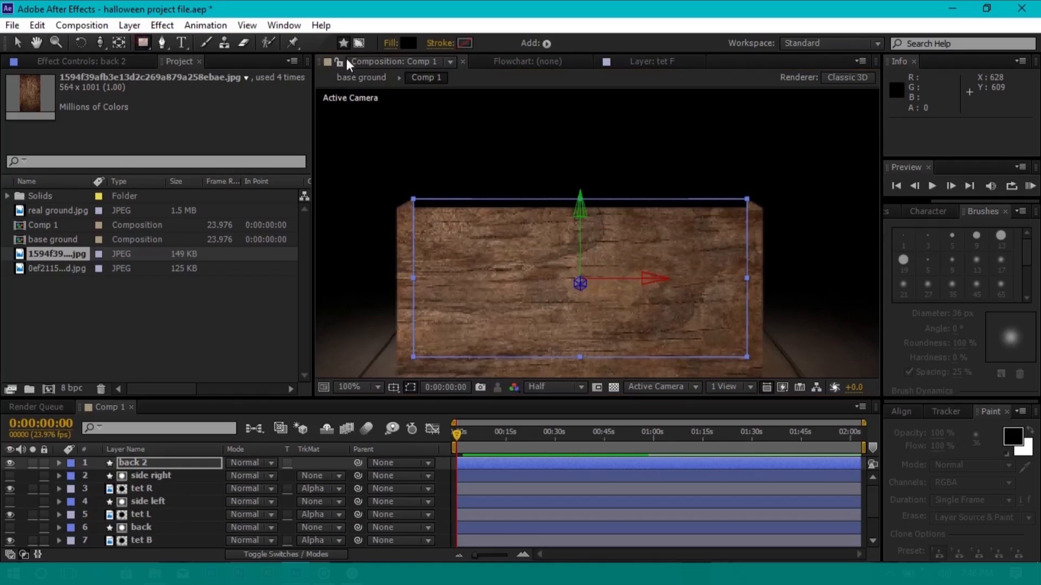
pyautogui.moveTo(388, 178); pyautogui.dragTo(449, 375)
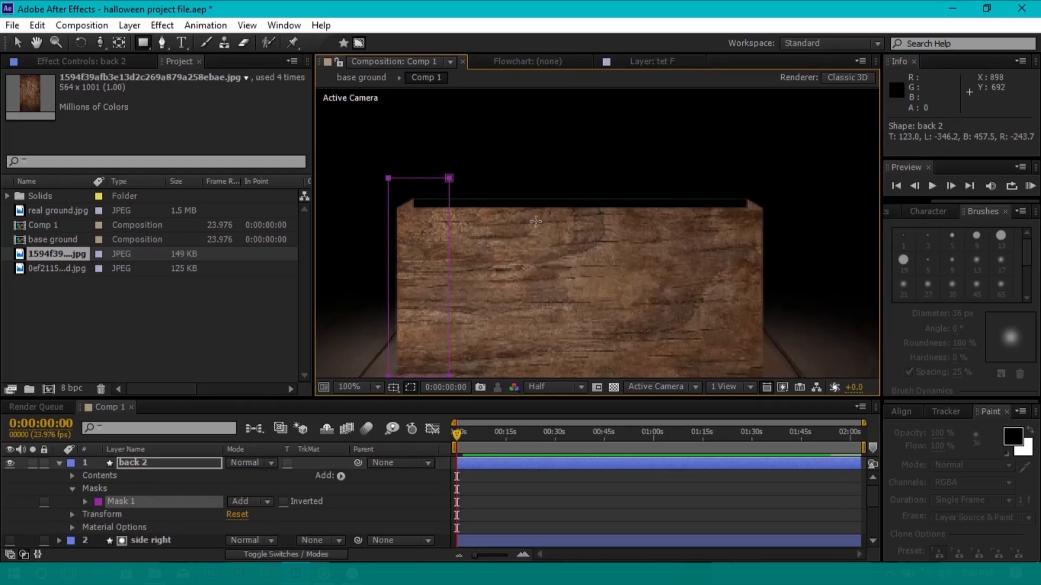
pyautogui.moveTo(540, 248); pyautogui.dragTo(544, 207)
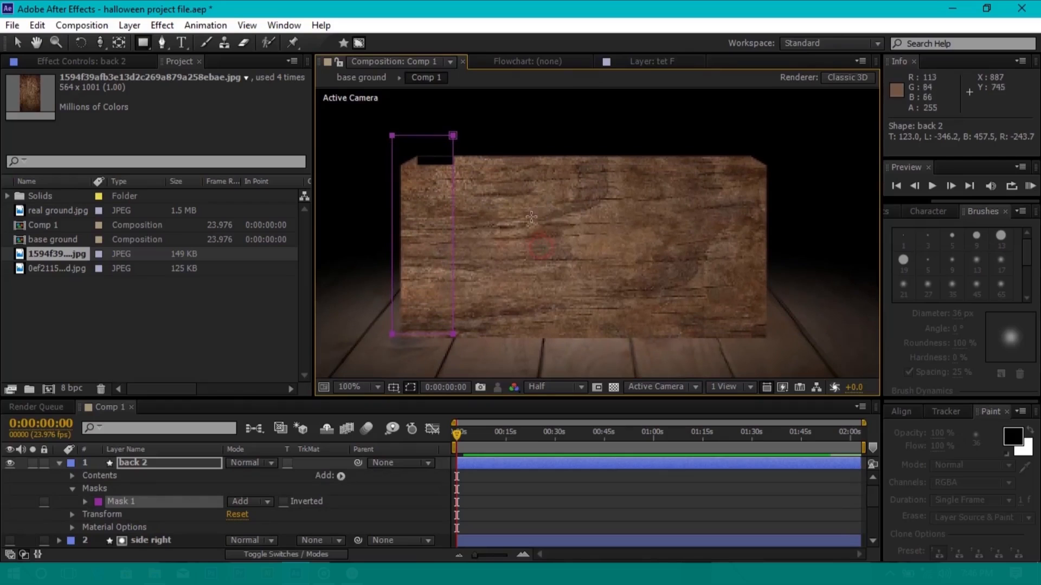
pyautogui.press('v')
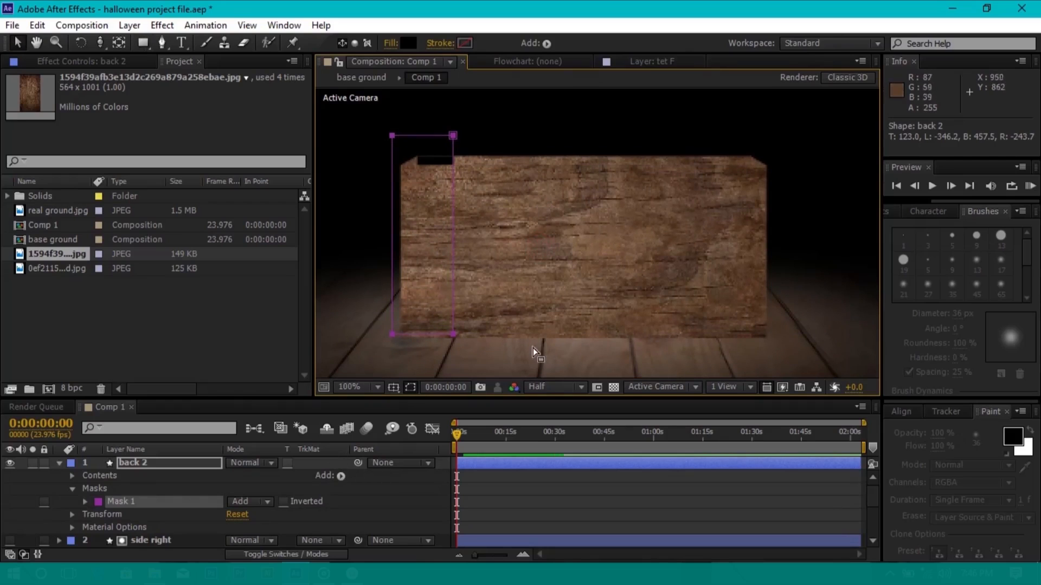
# Set the feather of Mask 1 on back 2 to 93 pixels and fit the whole frame in view
pyautogui.click(85, 501)
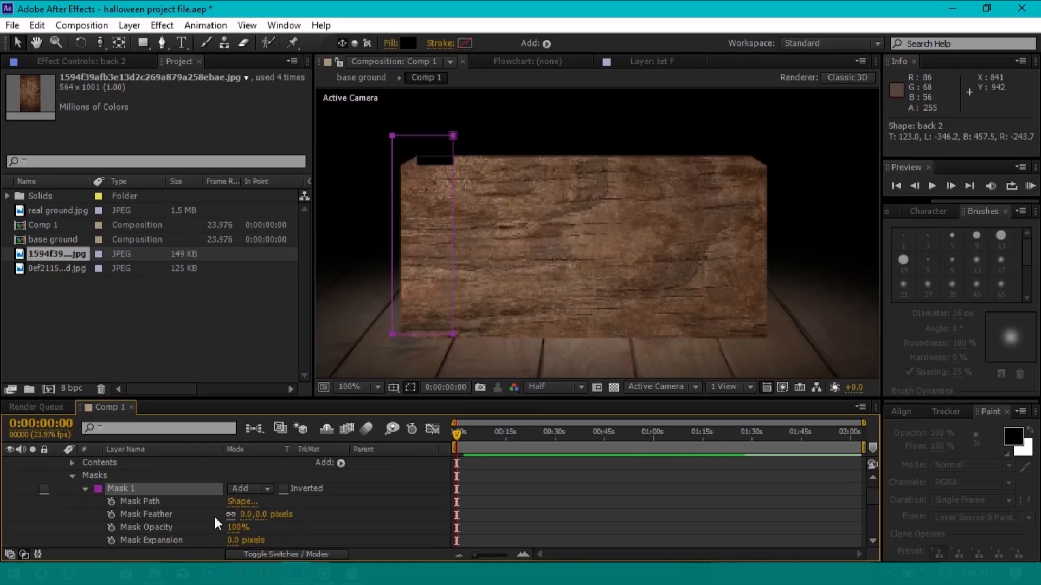
pyautogui.moveTo(251, 514); pyautogui.dragTo(304, 516)
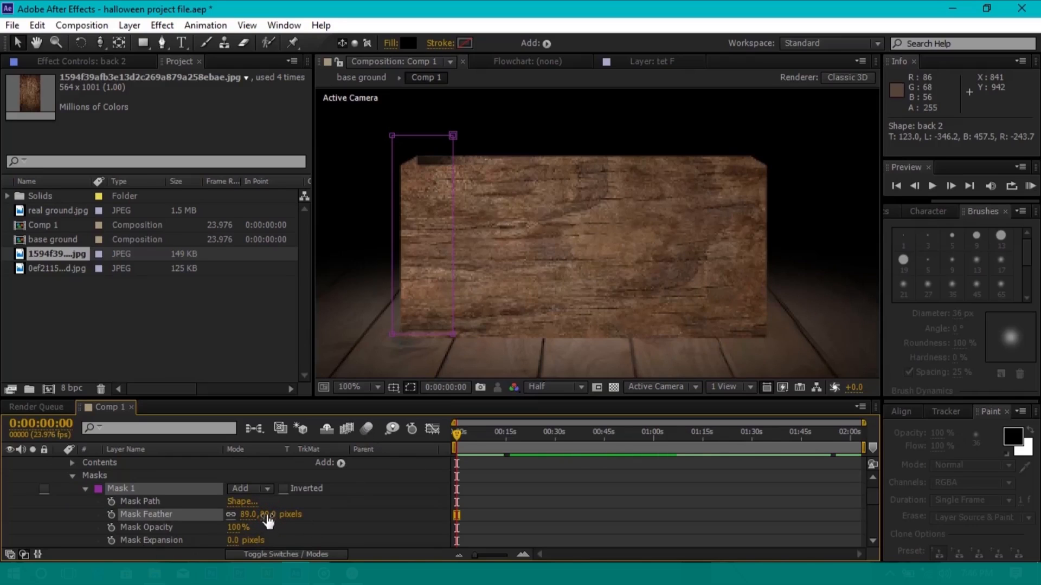
pyautogui.moveTo(268, 520); pyautogui.dragTo(269, 513)
pyautogui.click(351, 388)
pyautogui.click(370, 130)
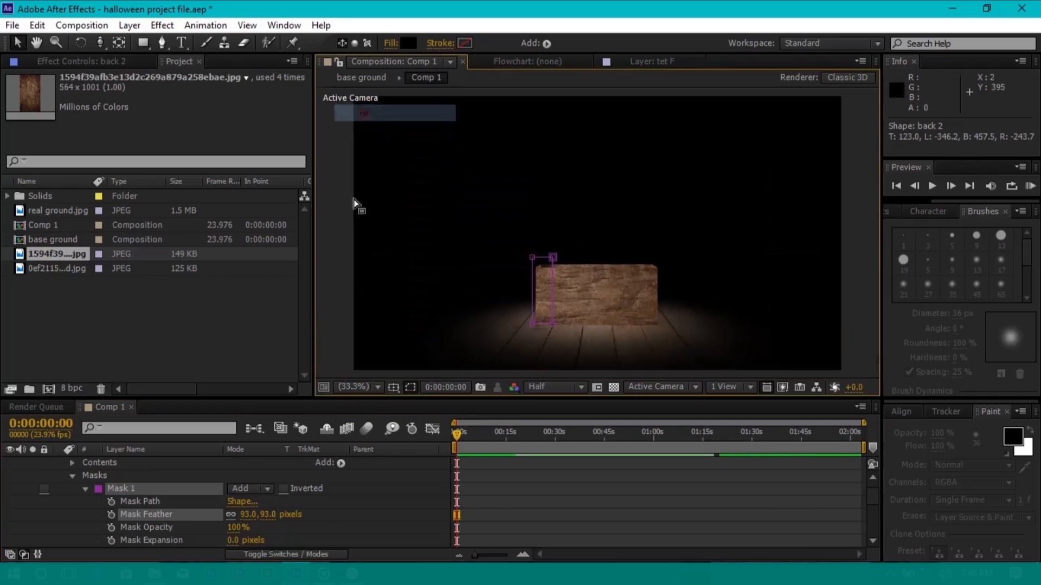
pyautogui.click(341, 126)
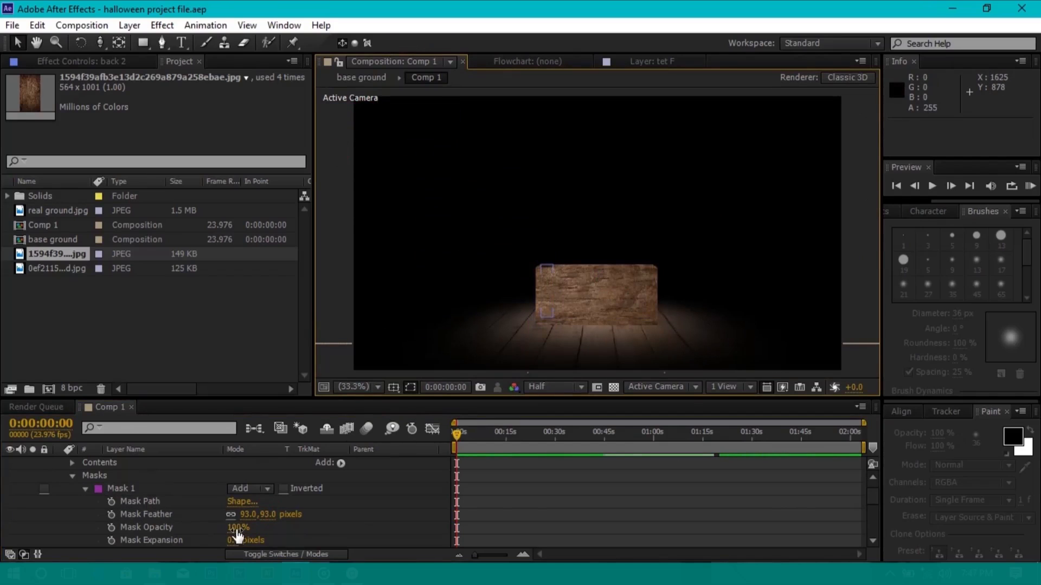
# Set Mask 1's opacity to 70% and raise its feather to 110 pixels
pyautogui.click(237, 528)
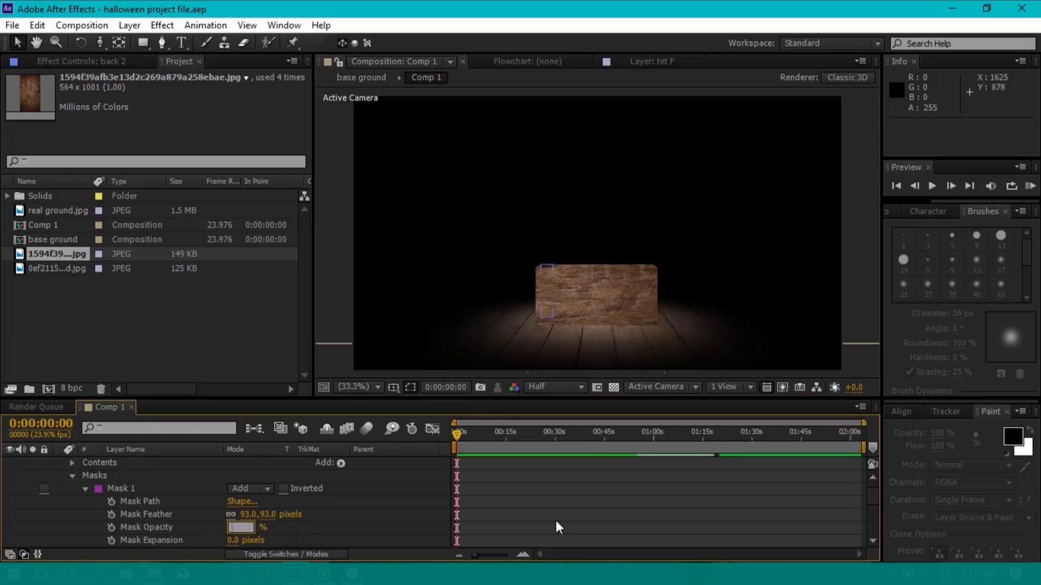
pyautogui.press('Return')
pyautogui.click(237, 527)
pyautogui.press('BackSpace')
pyautogui.write('70')
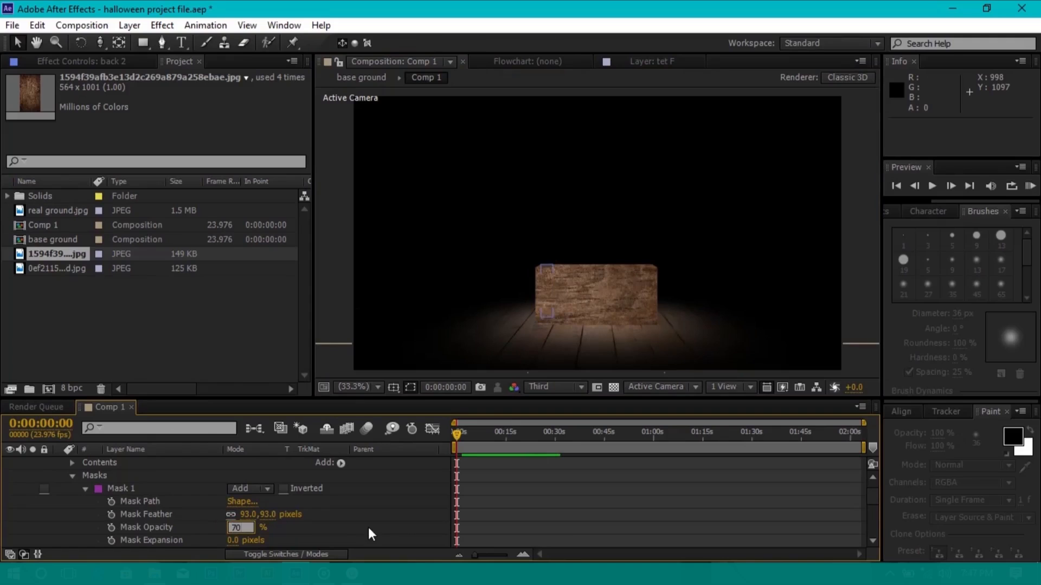
pyautogui.press('Return')
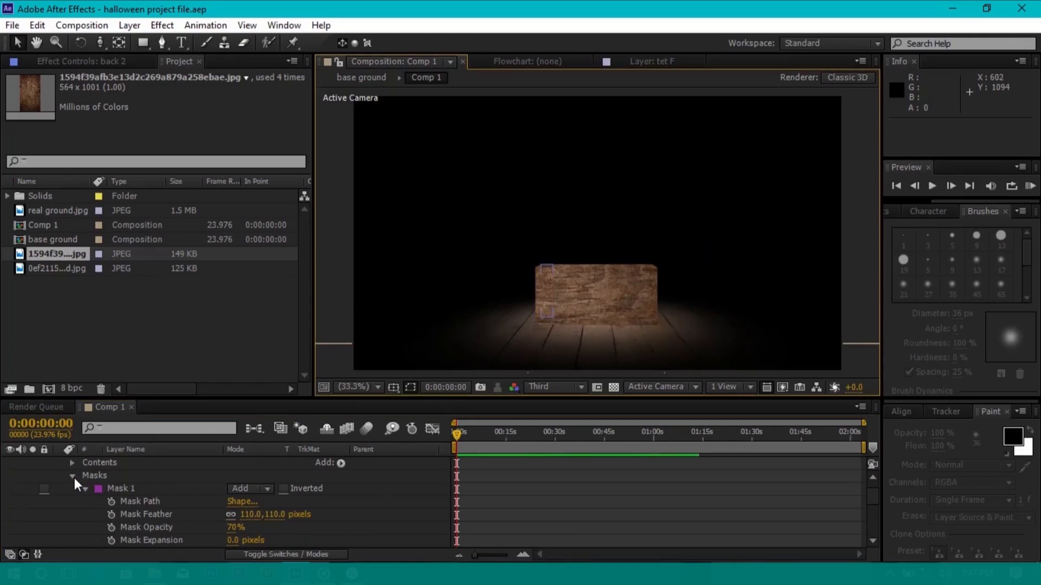
pyautogui.click(72, 476)
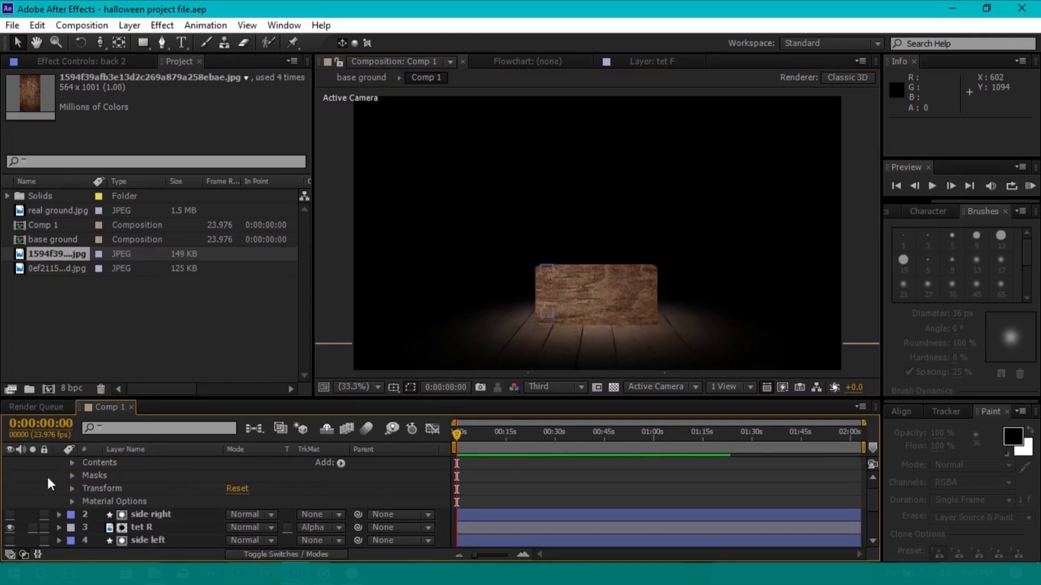
pyautogui.scroll(1, 126, 483)
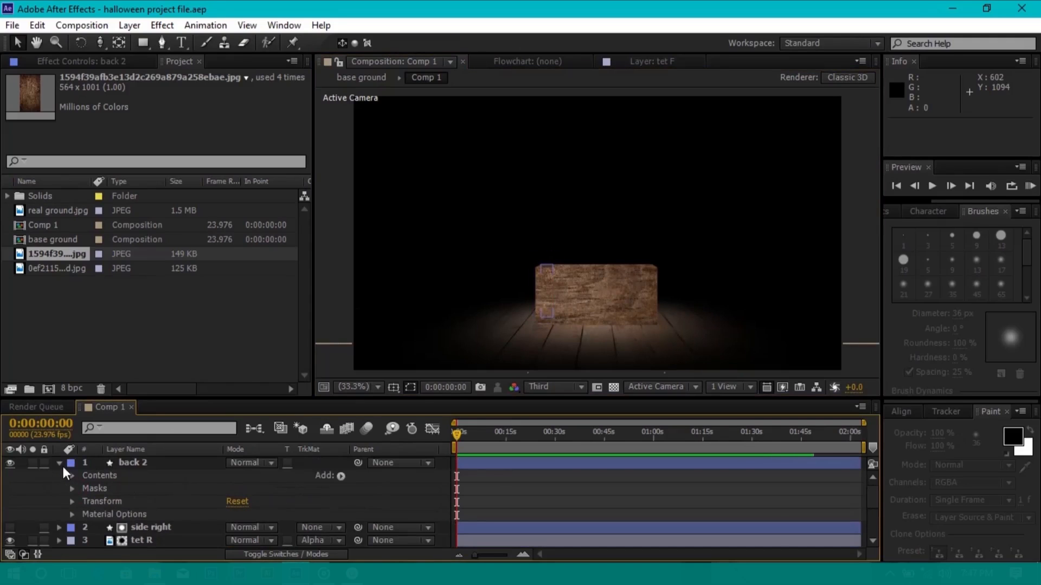
pyautogui.click(59, 463)
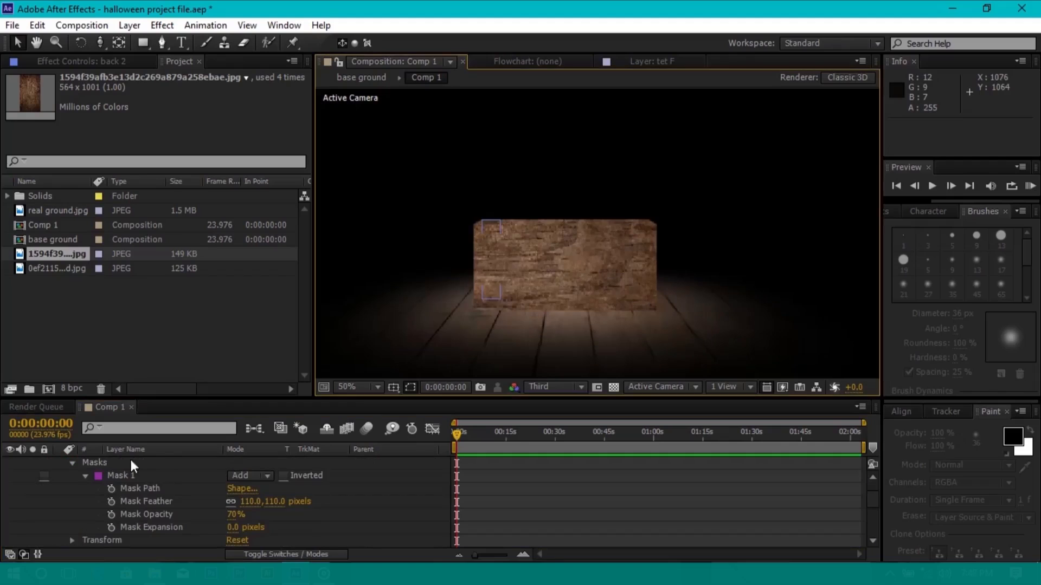
# Draw a second rectangular mask about 108 × 374 px on back 2, covering the right end of the box
pyautogui.click(129, 460)
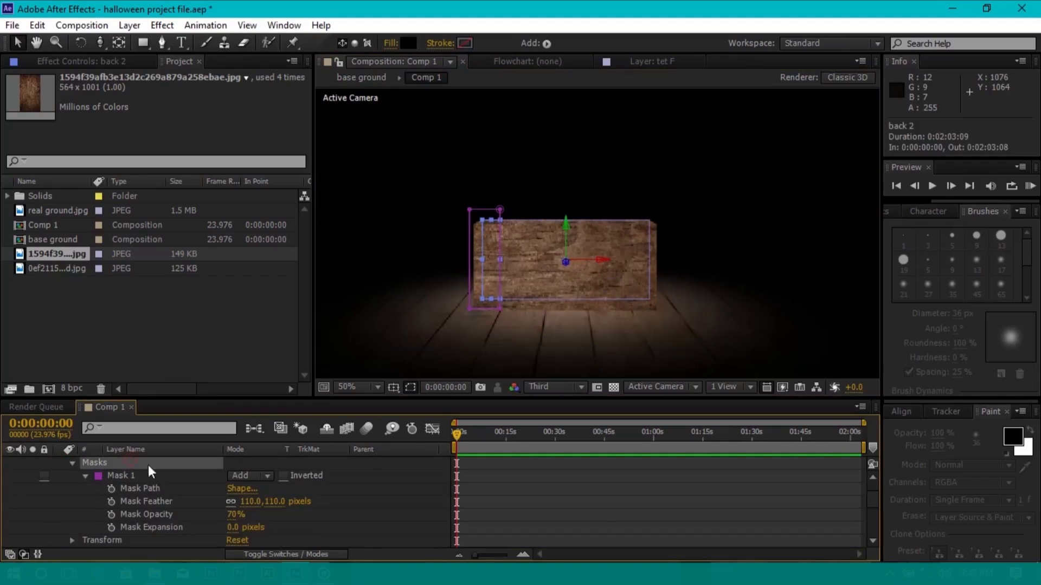
pyautogui.click(152, 44)
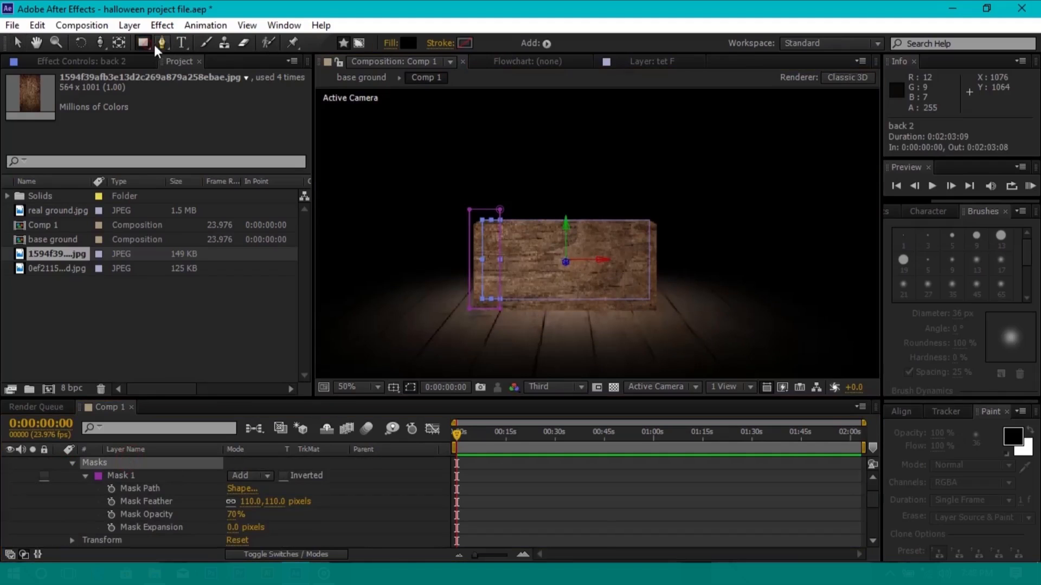
pyautogui.click(358, 43)
pyautogui.moveTo(627, 203)
pyautogui.mouseDown()
pyautogui.moveTo(651, 241)
pyautogui.moveTo(660, 313)
pyautogui.mouseUp()
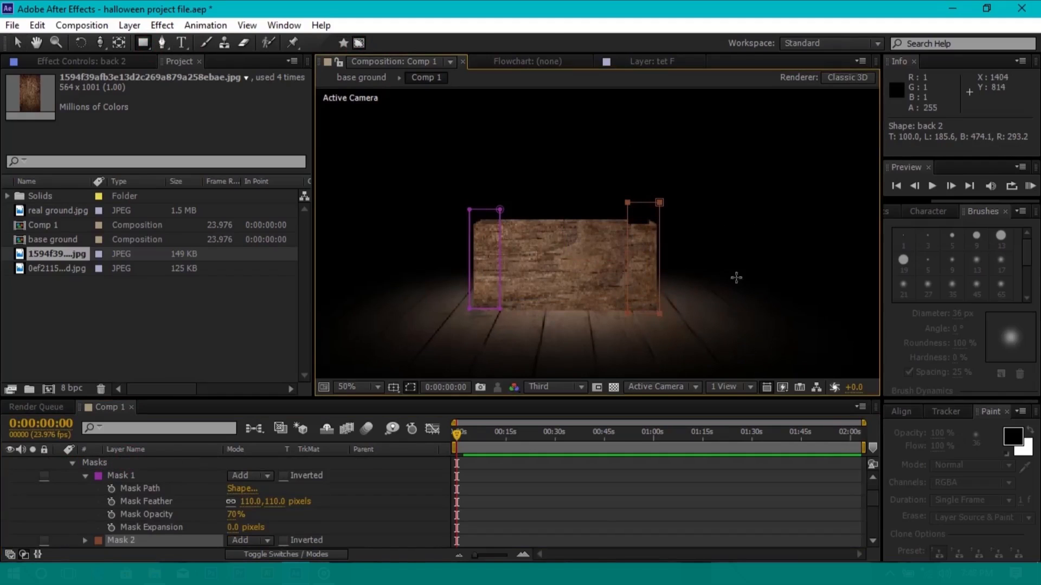
# Set the feather of Mask 2 on back 2 to 83 pixels
pyautogui.scroll(-3, 262, 516)
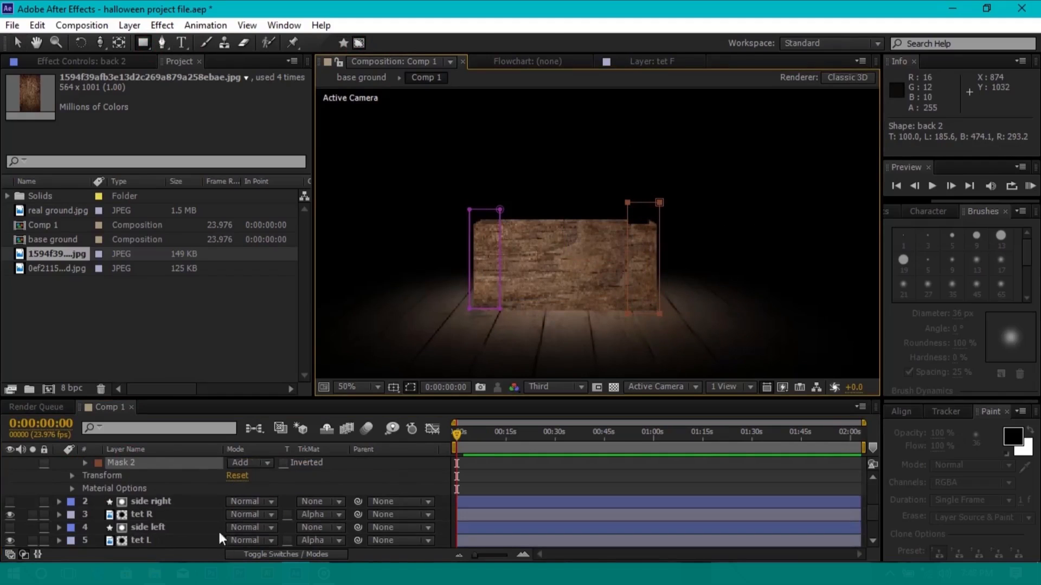
pyautogui.click(85, 463)
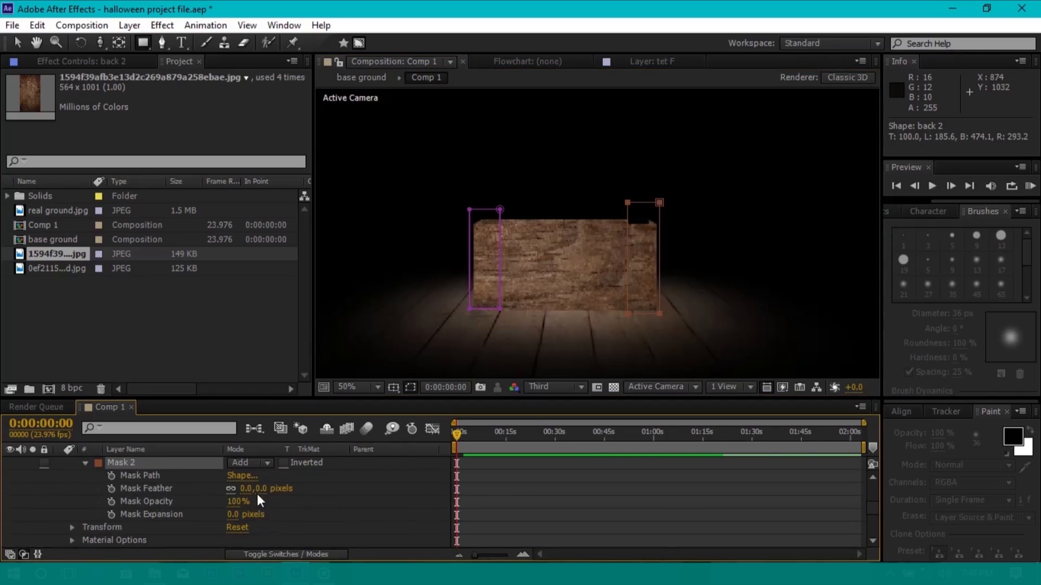
pyautogui.moveTo(260, 488); pyautogui.dragTo(284, 491)
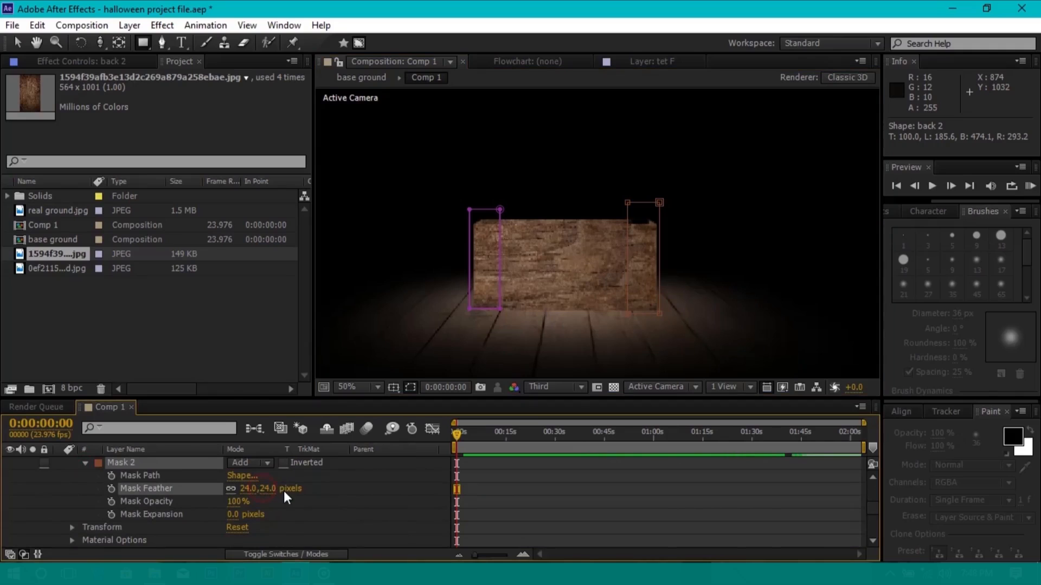
pyautogui.moveTo(293, 490); pyautogui.dragTo(297, 486)
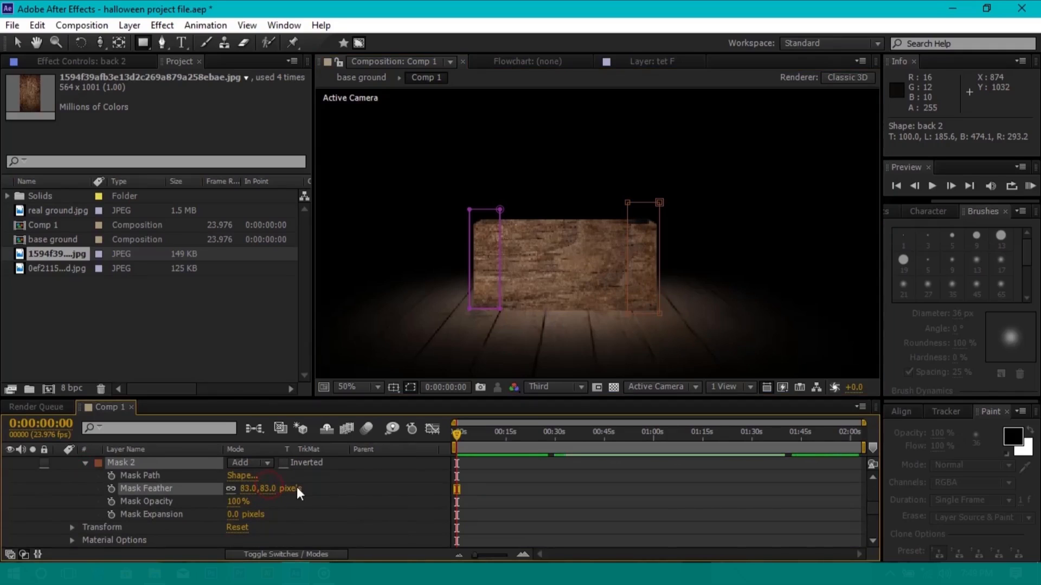
# Set Mask 2's opacity to 70% and collapse the back 2 layer's properties
pyautogui.click(237, 502)
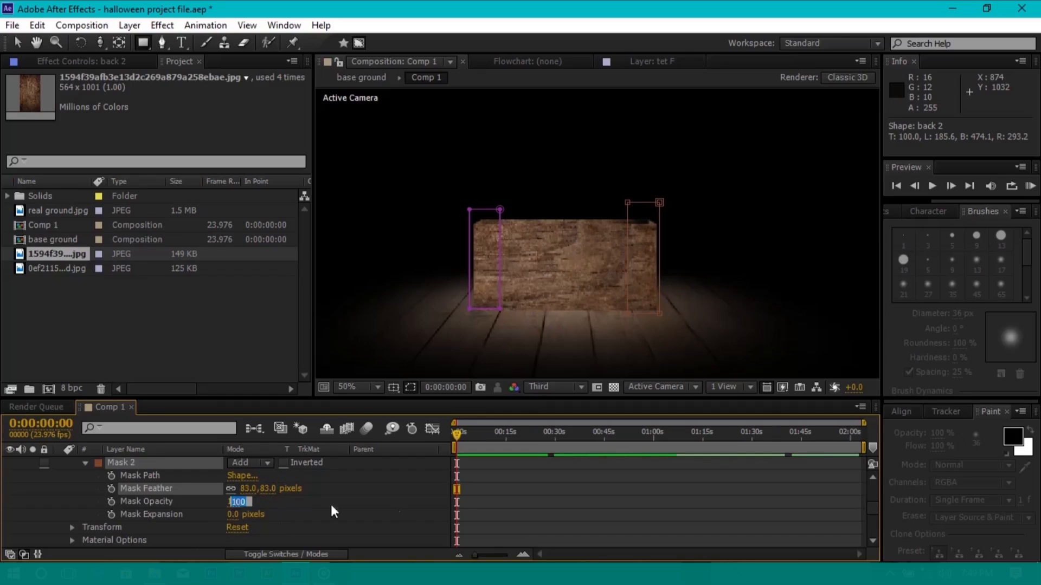
pyautogui.write('70')
pyautogui.press('Return')
pyautogui.hotkey('shift', '/')
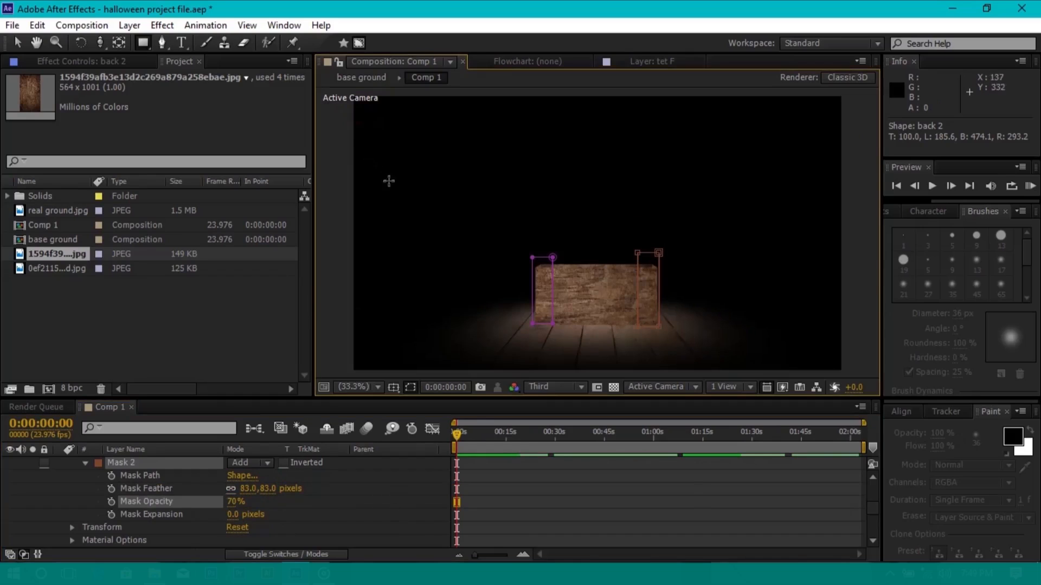
pyautogui.press('v')
pyautogui.click(344, 128)
pyautogui.scroll(3, 109, 488)
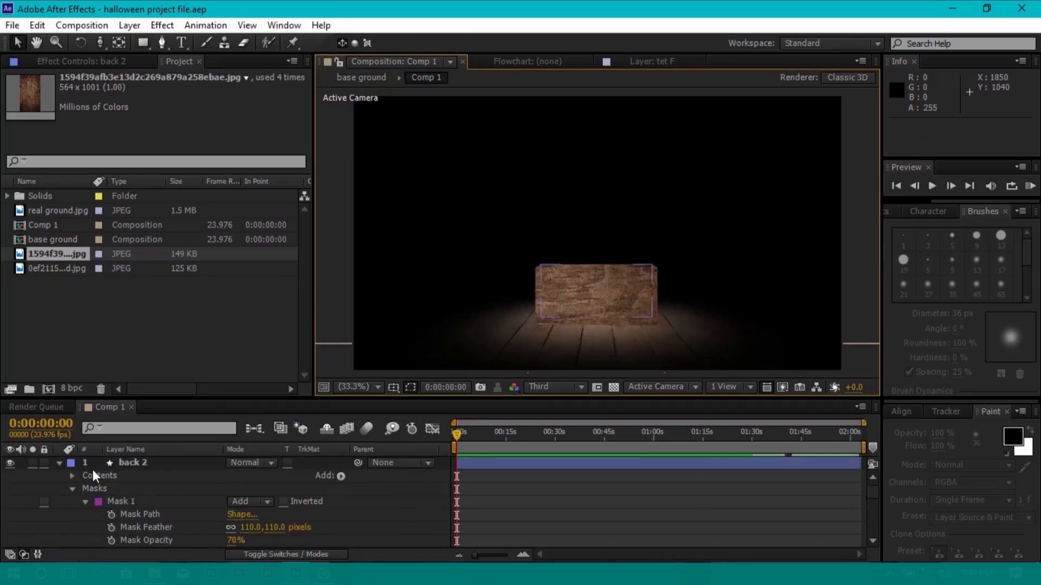
pyautogui.click(60, 464)
pyautogui.scroll(-3, 191, 528)
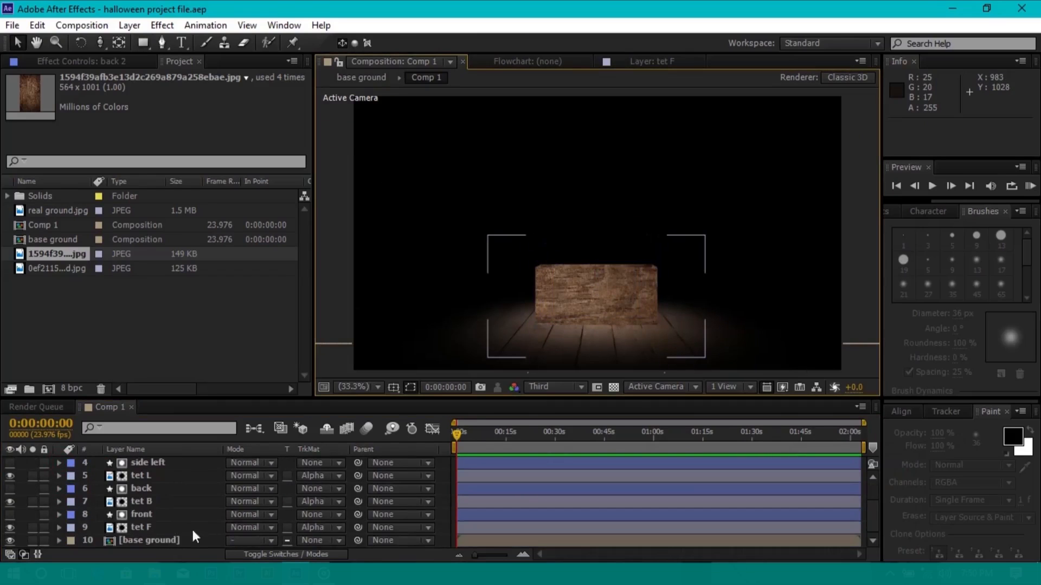
# Duplicate the front shape layer and move the copy, front 2, to the top of the layer stack
pyautogui.click(167, 527)
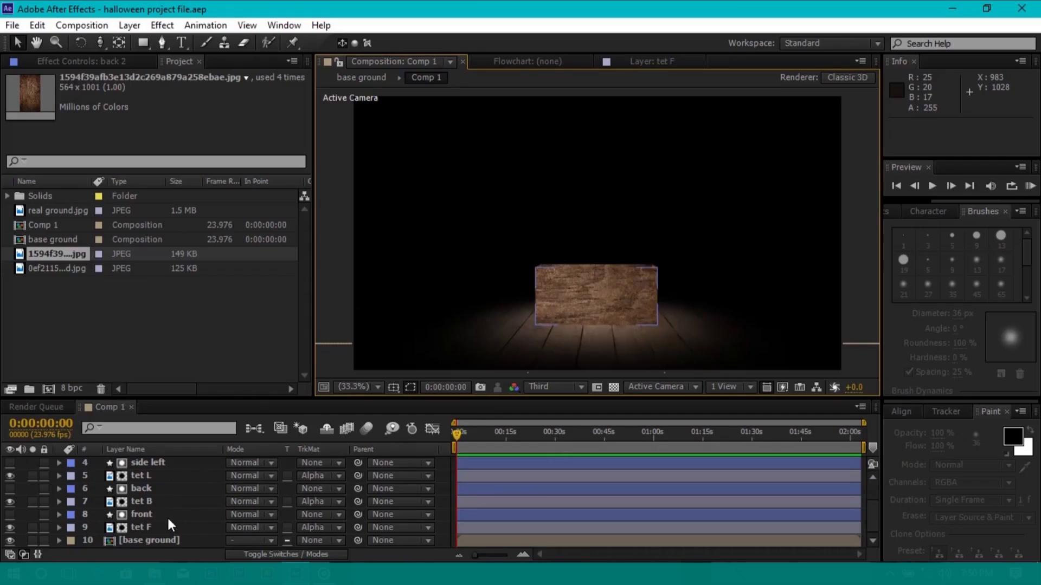
pyautogui.click(167, 516)
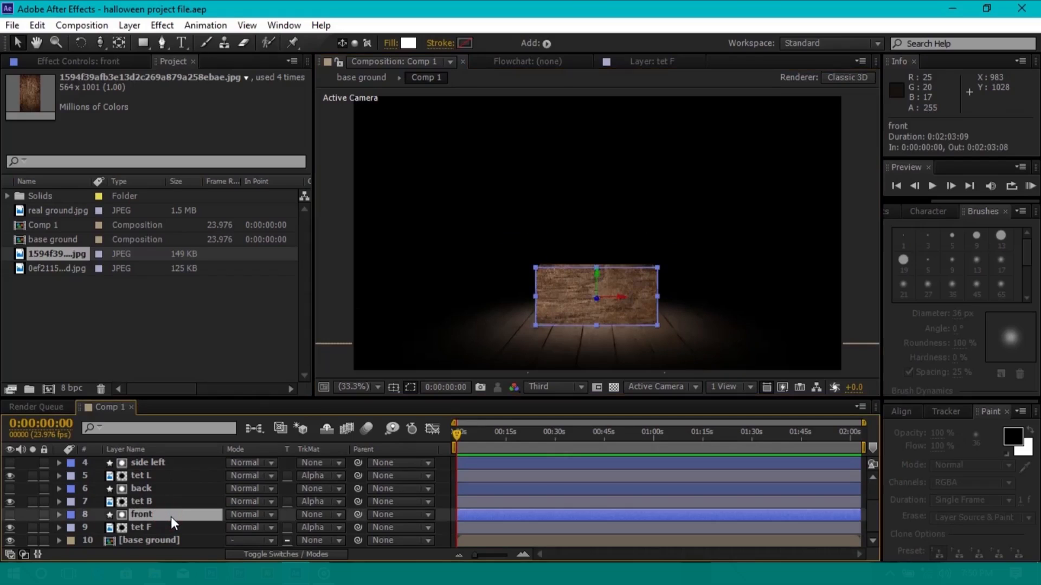
pyautogui.hotkey('ctrl', 'd')
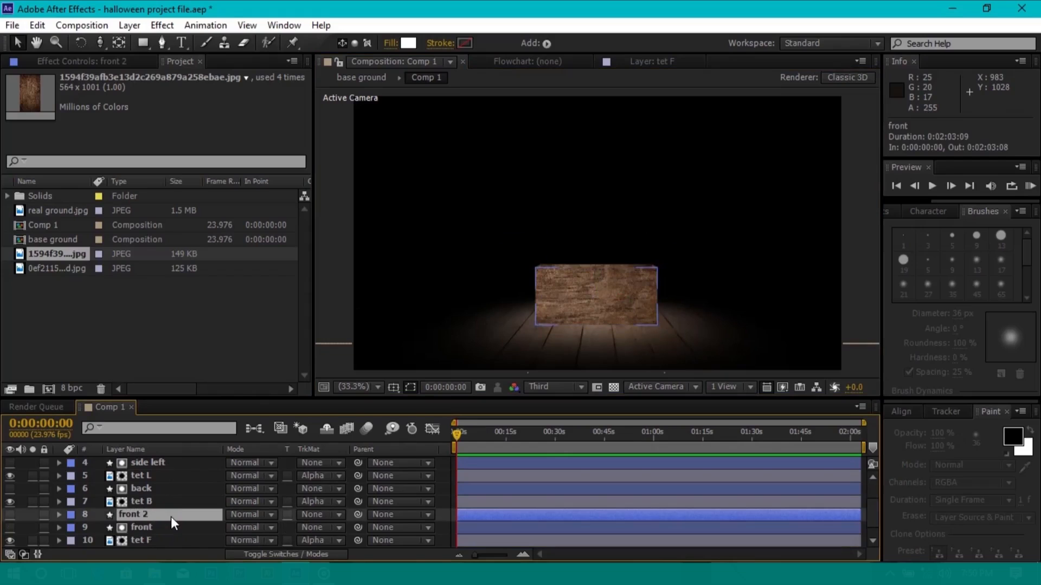
pyautogui.moveTo(177, 513); pyautogui.dragTo(194, 458)
pyautogui.hotkey('ctrl', 'shift', ']')
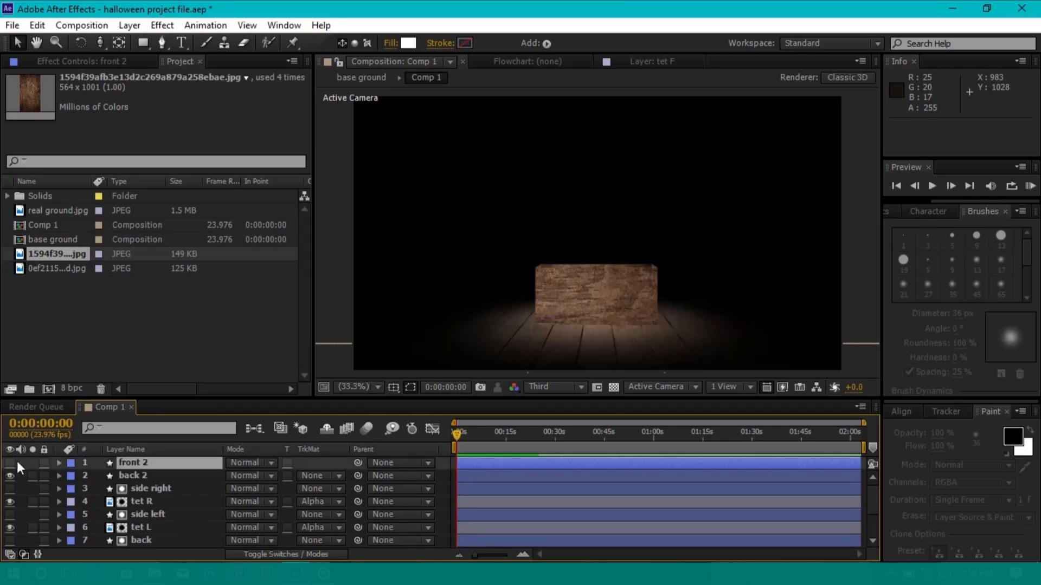
# Make the front 2 layer visible and change its fill colour to black
pyautogui.click(12, 463)
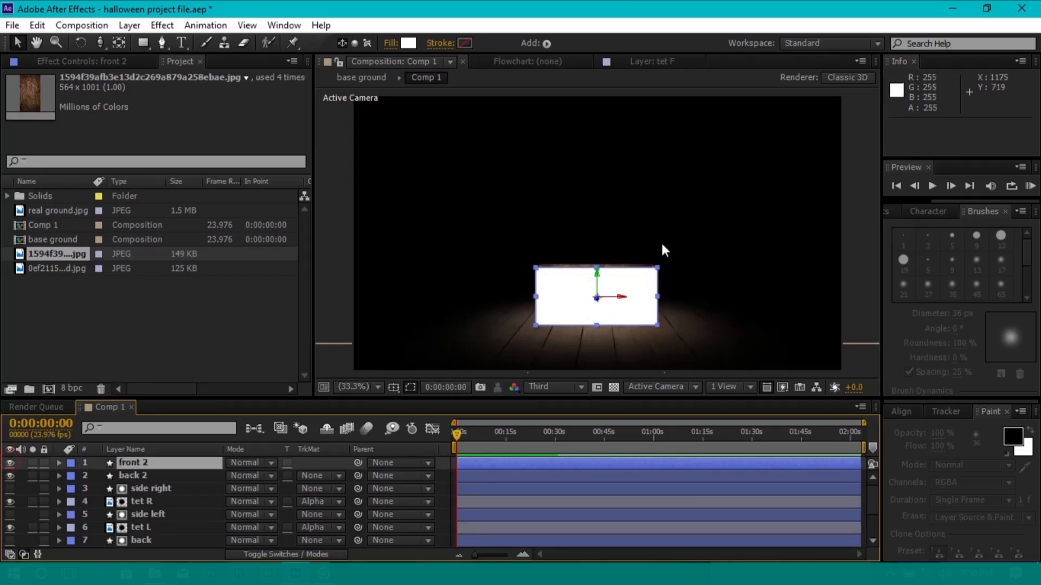
pyautogui.click(406, 45)
pyautogui.moveTo(678, 409); pyautogui.dragTo(652, 466)
pyautogui.click(926, 269)
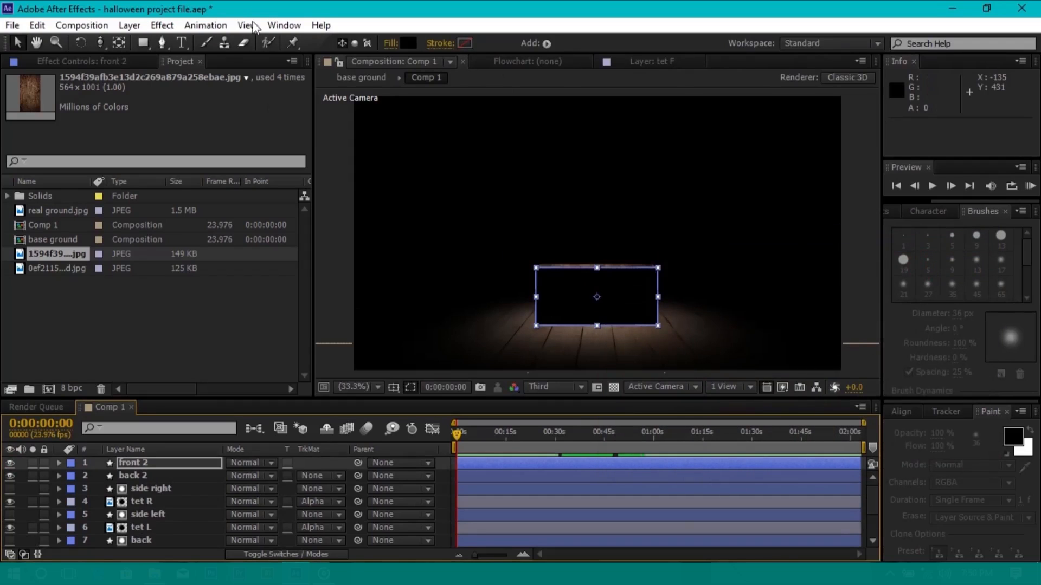
# Draw a rectangular mask about 653 × 277 px on front 2 over all but the box's lower edge, and invert it
pyautogui.click(140, 44)
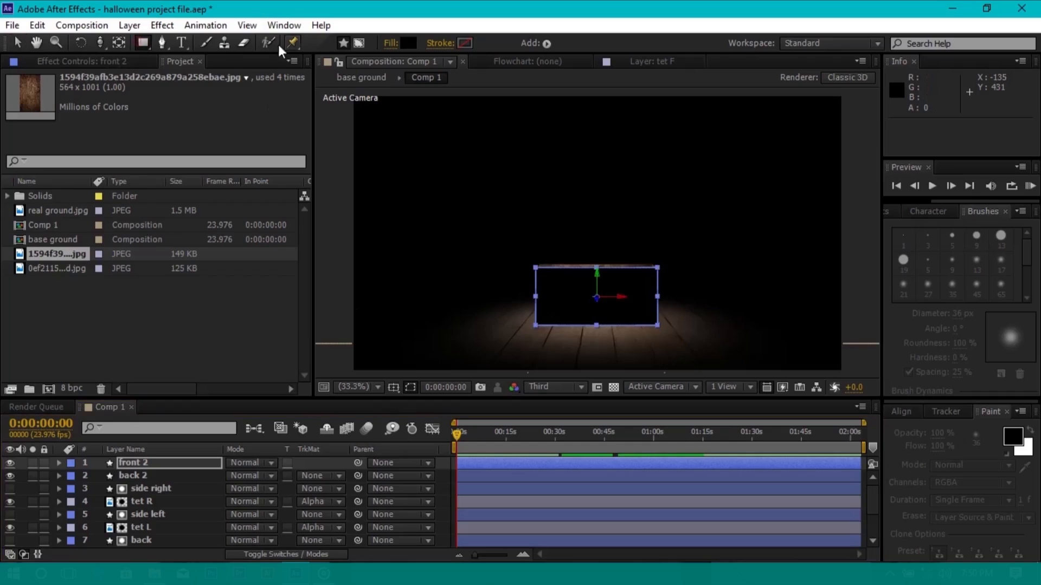
pyautogui.click(361, 41)
pyautogui.moveTo(524, 255); pyautogui.dragTo(667, 315)
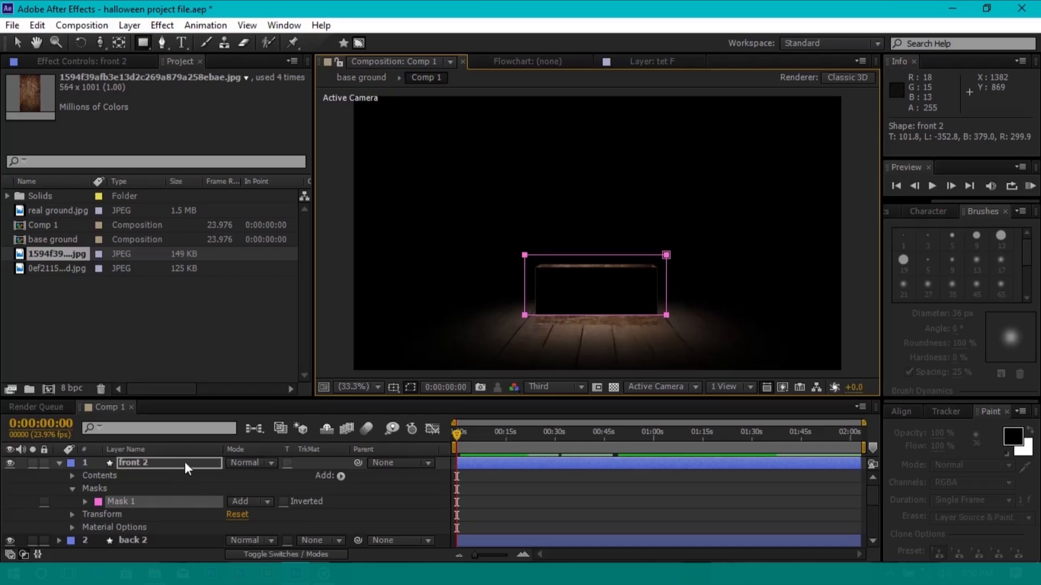
pyautogui.click(17, 42)
pyautogui.click(283, 502)
pyautogui.click(77, 505)
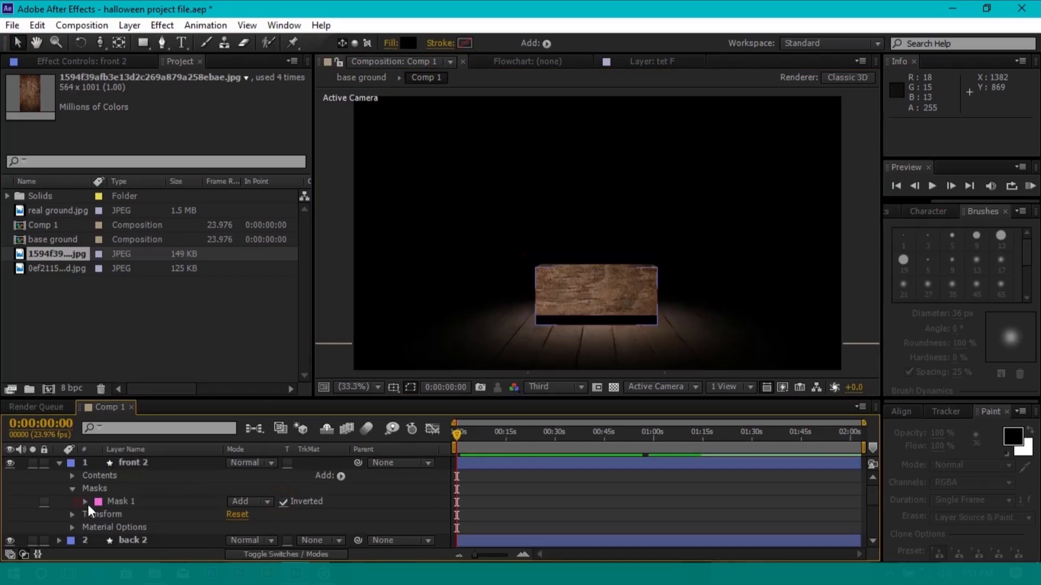
# Set the feather of Mask 1 on front 2 to 86 pixels and its opacity to 50%
pyautogui.click(84, 502)
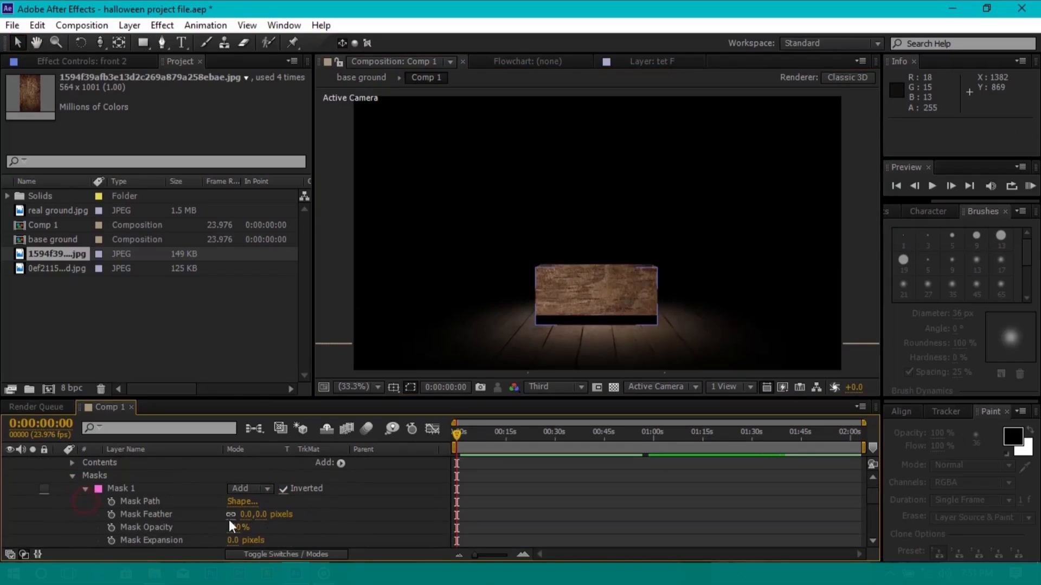
pyautogui.moveTo(261, 520)
pyautogui.mouseDown()
pyautogui.moveTo(291, 518)
pyautogui.moveTo(267, 519)
pyautogui.mouseUp()
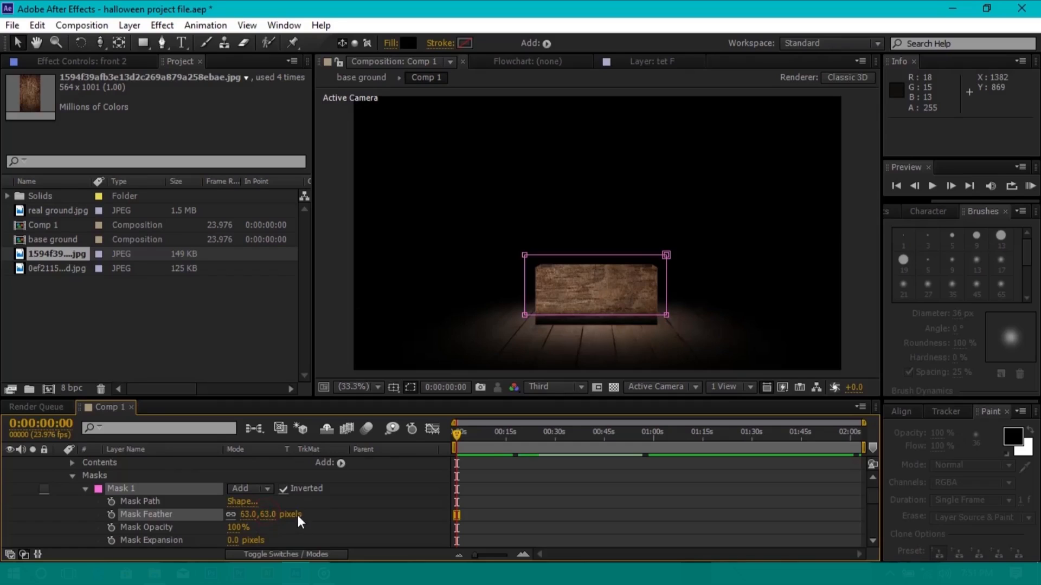
pyautogui.moveTo(269, 518); pyautogui.dragTo(293, 520)
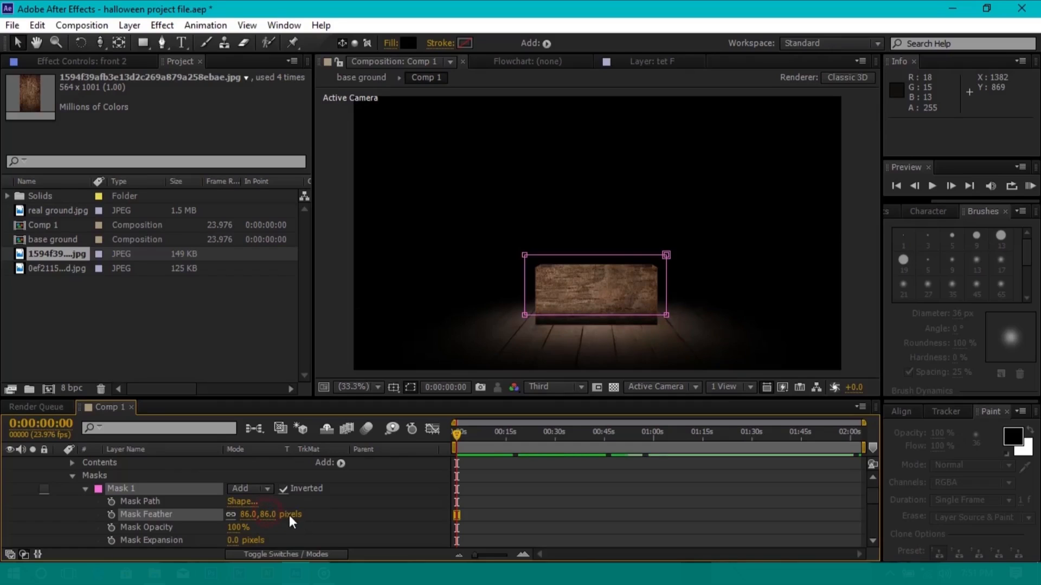
pyautogui.click(234, 527)
pyautogui.write('50')
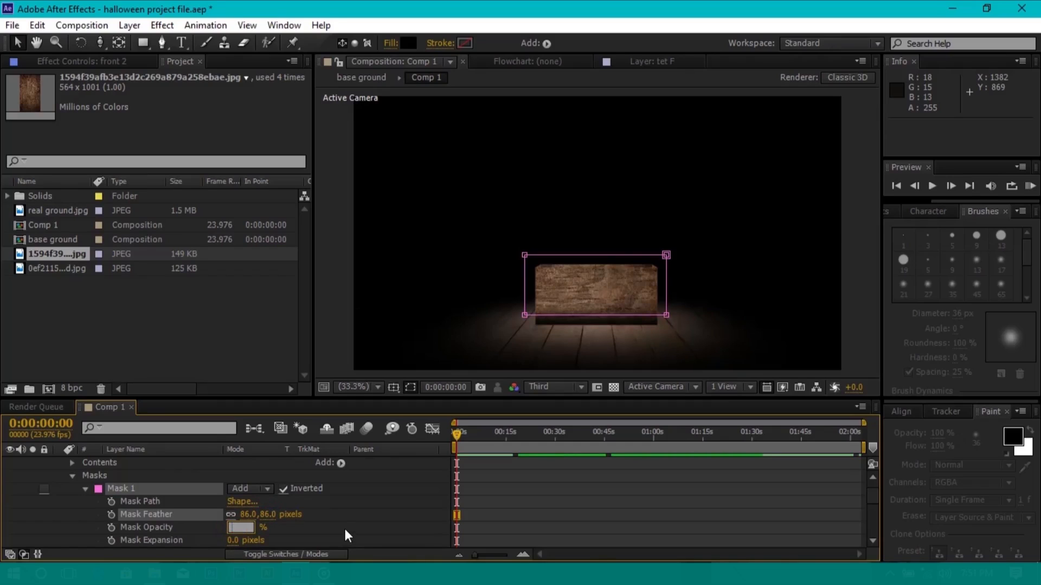
pyautogui.press('Return')
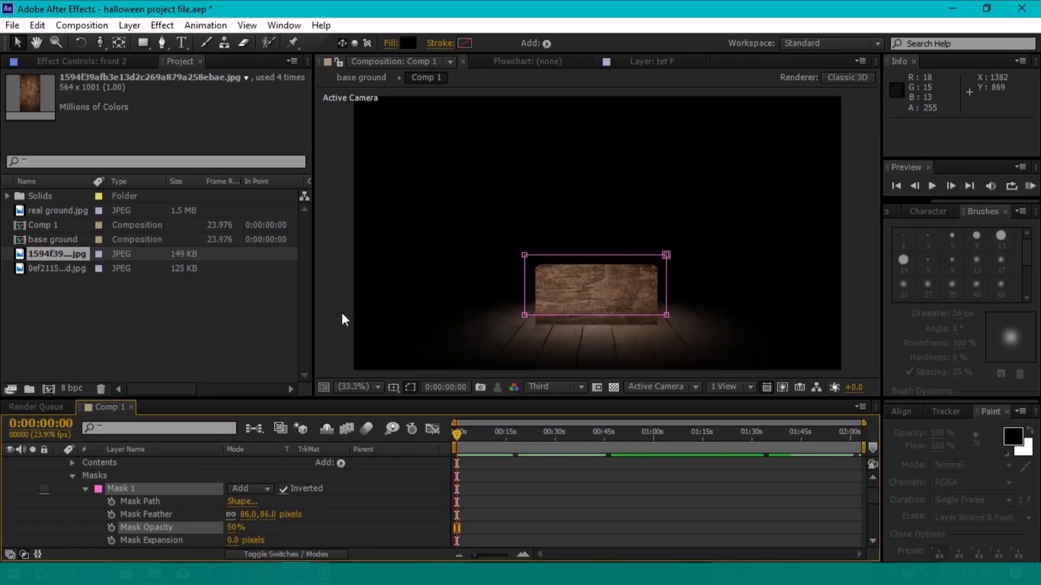
pyautogui.click(410, 387)
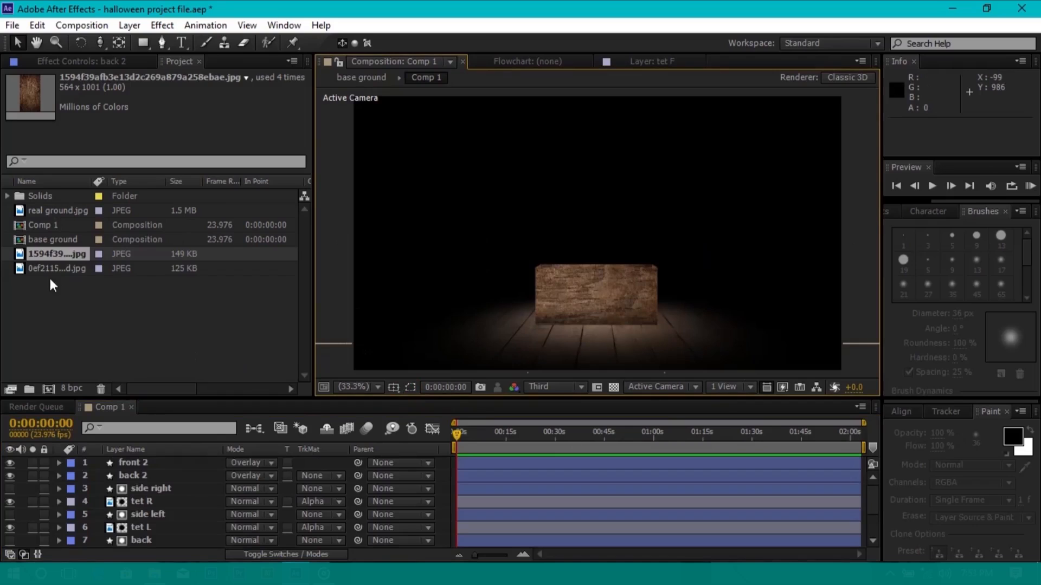
# Add the riveted metal texture image (0ef2115...jpg) to Comp 1 as the top layer and make it a 3D layer
pyautogui.click(55, 270)
pyautogui.moveTo(52, 268); pyautogui.dragTo(122, 446)
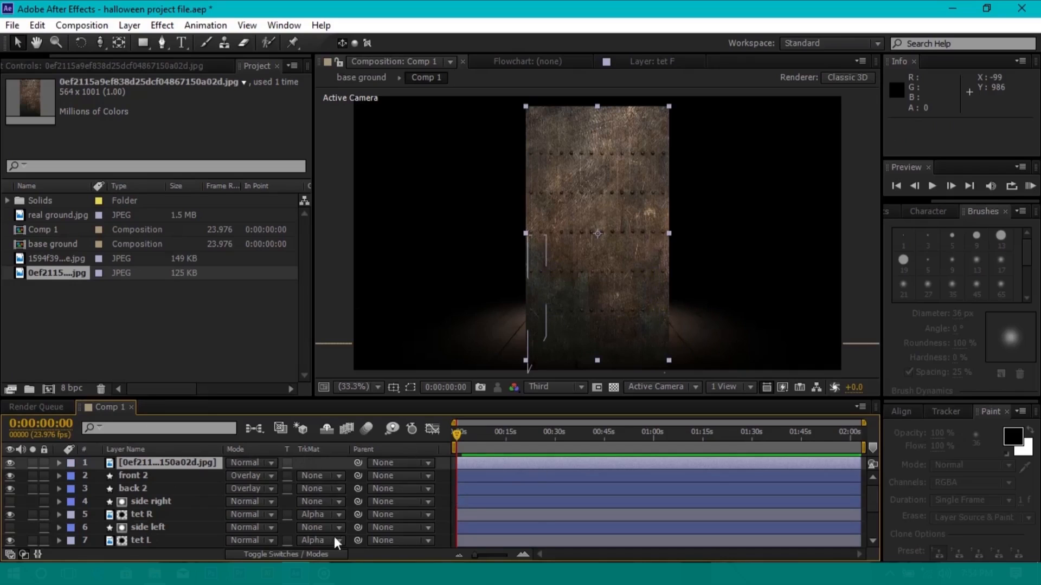
pyautogui.press('F4')
pyautogui.click(312, 463)
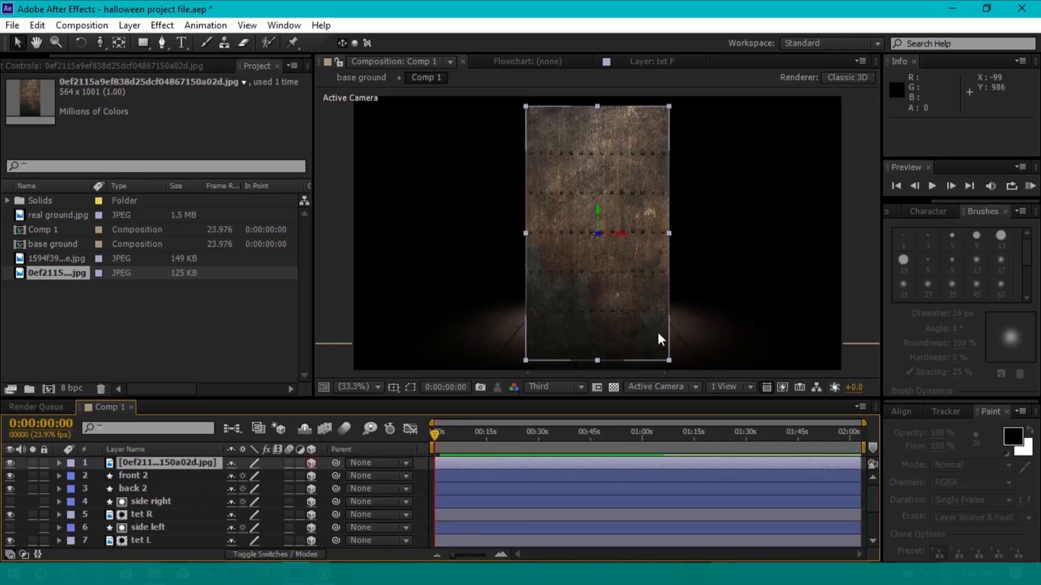
# Mask the metal texture with a thin rectangle about 591 × 57 px around its second row of rivets
pyautogui.click(143, 43)
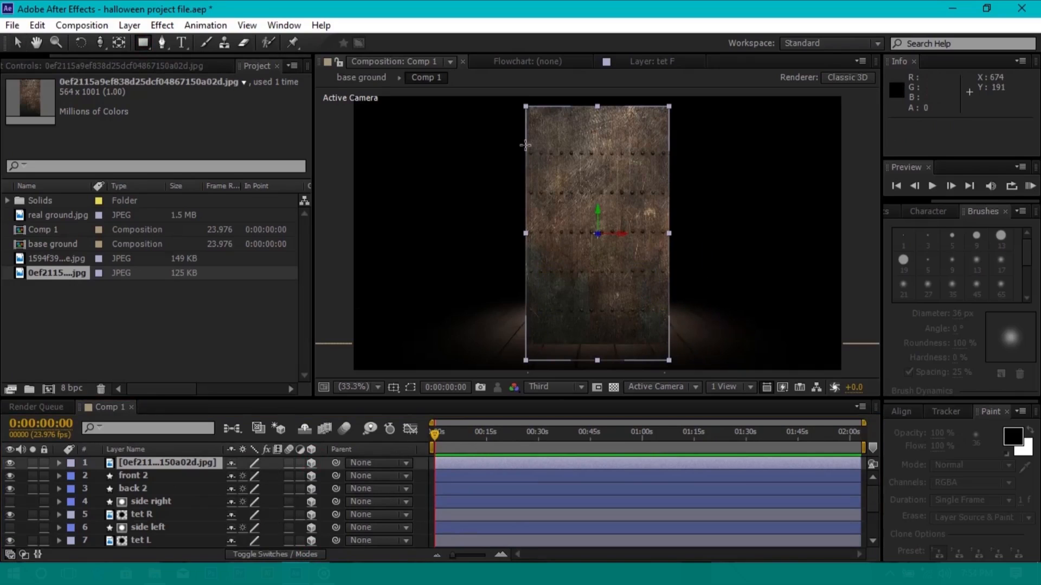
pyautogui.moveTo(520, 184); pyautogui.dragTo(676, 202)
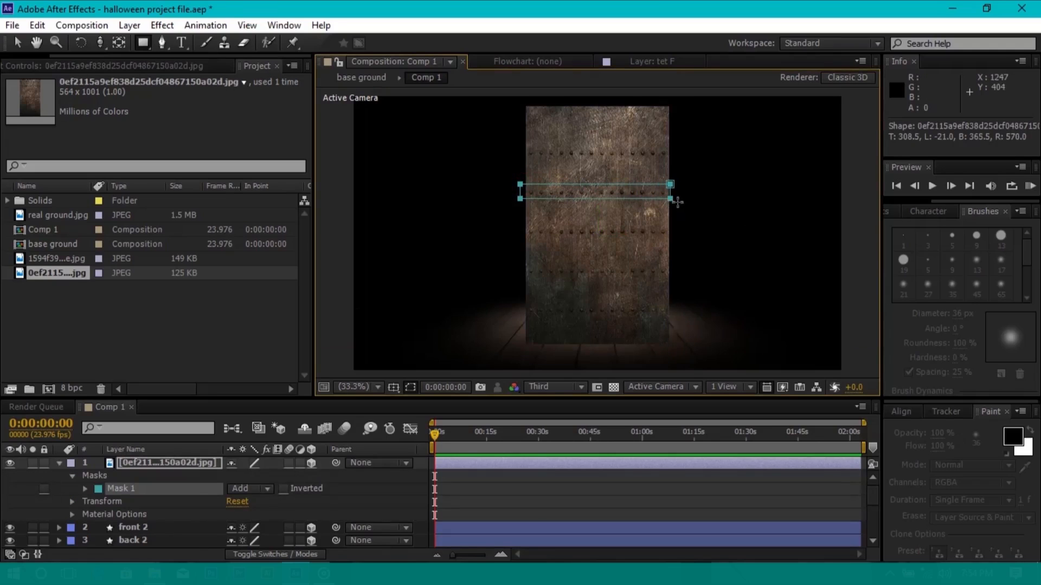
pyautogui.press('v')
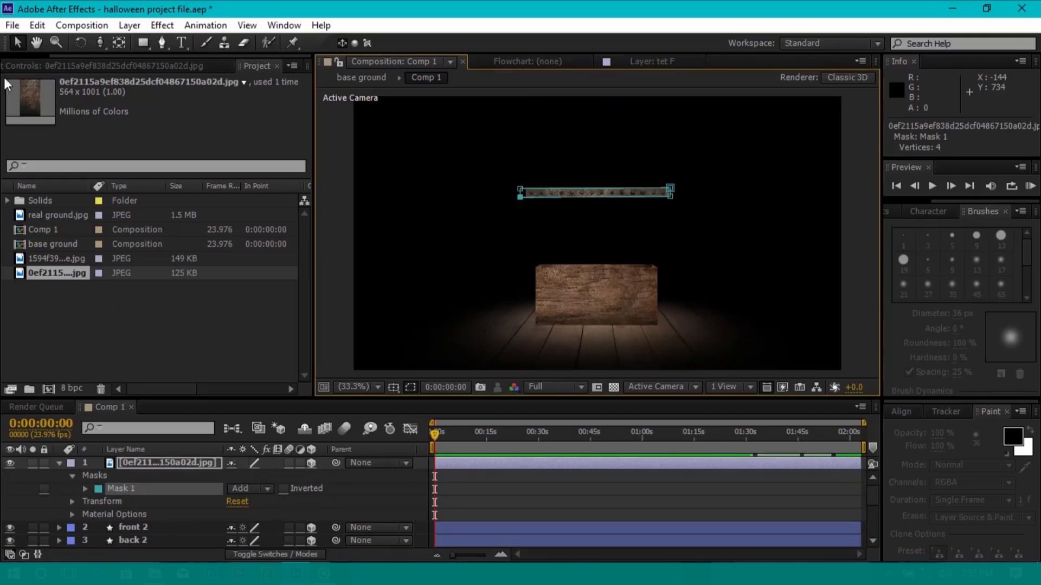
pyautogui.click(341, 228)
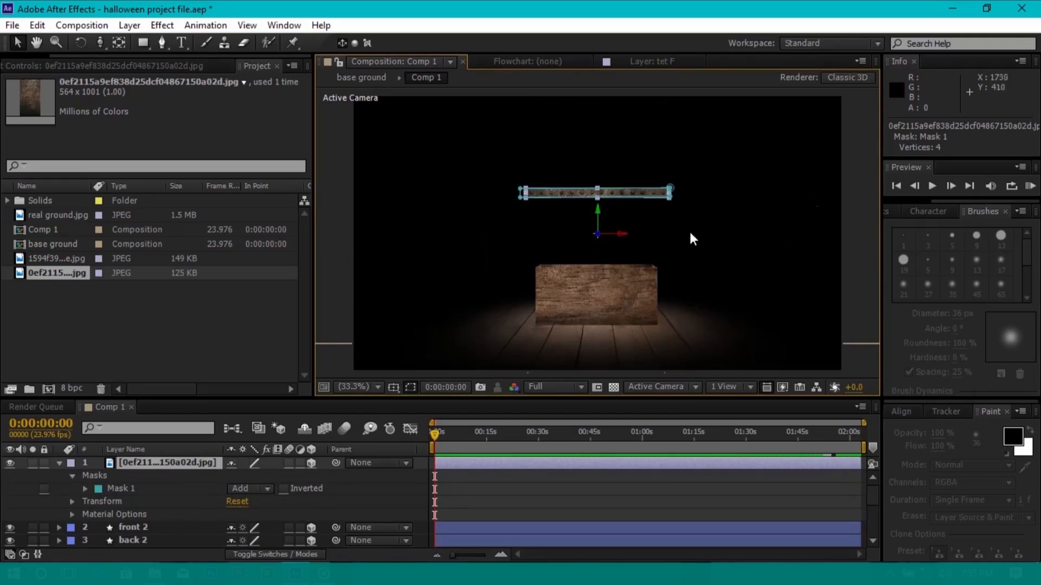
pyautogui.click(385, 130)
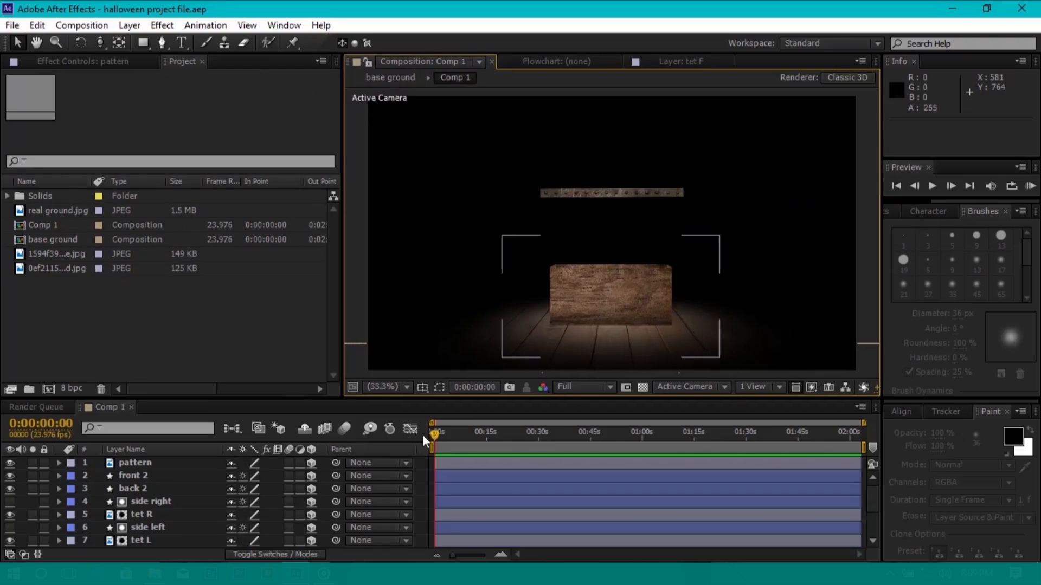
# Apply the Curves colour correction effect to the pattern layer
pyautogui.click(185, 462)
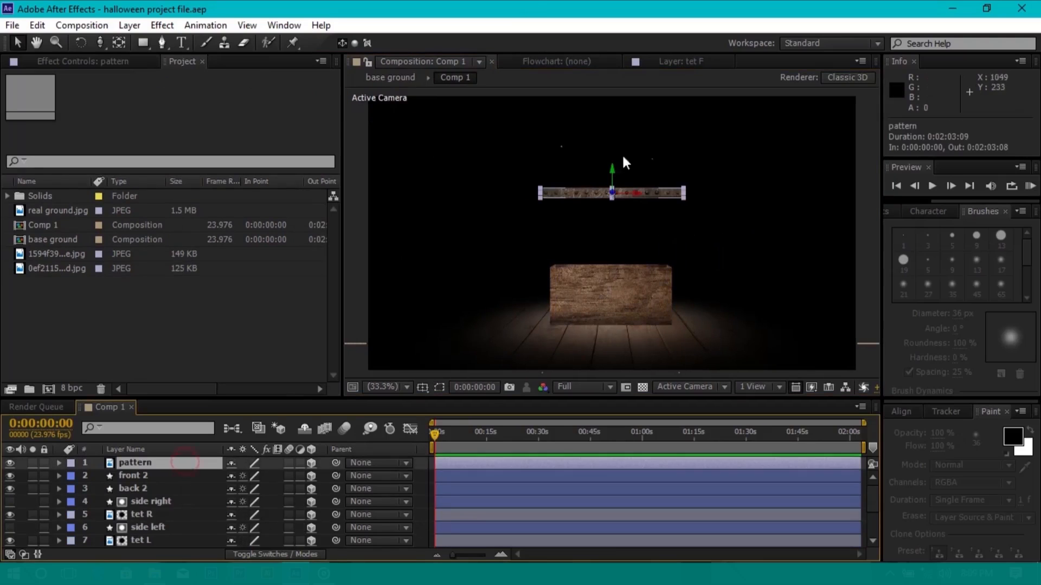
pyautogui.click(162, 25)
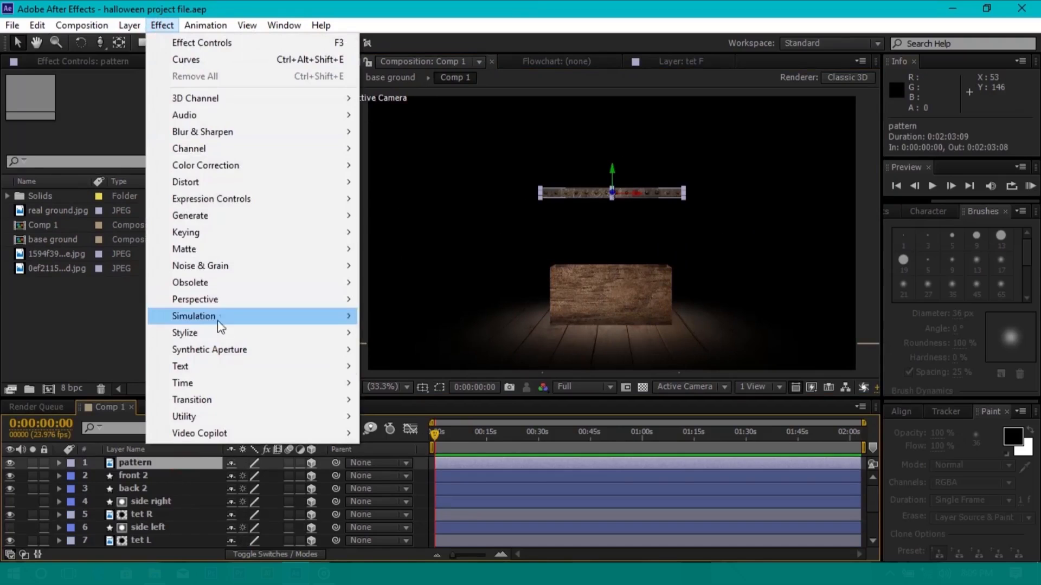
pyautogui.moveTo(224, 171)
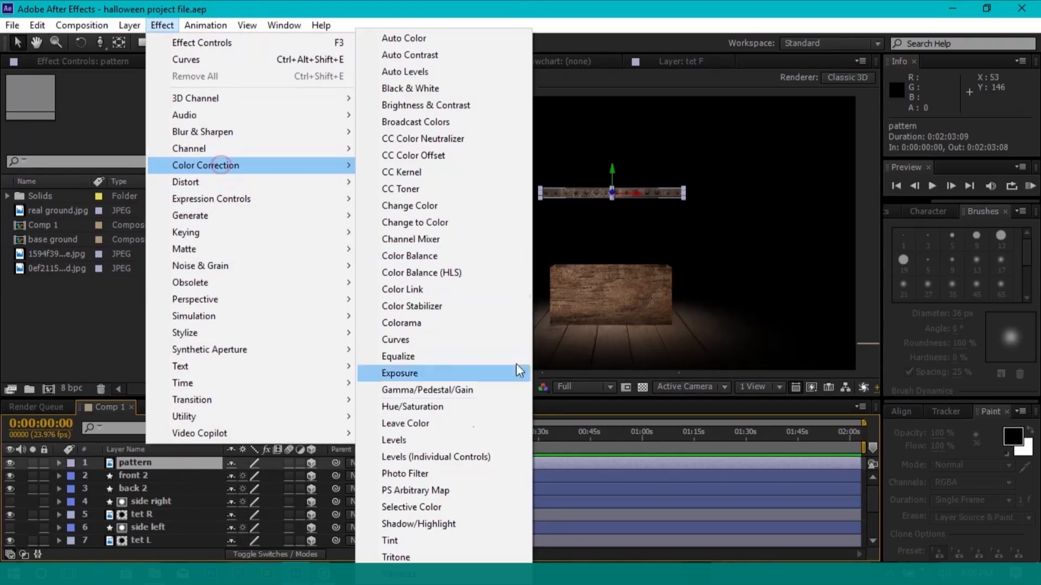
pyautogui.click(401, 342)
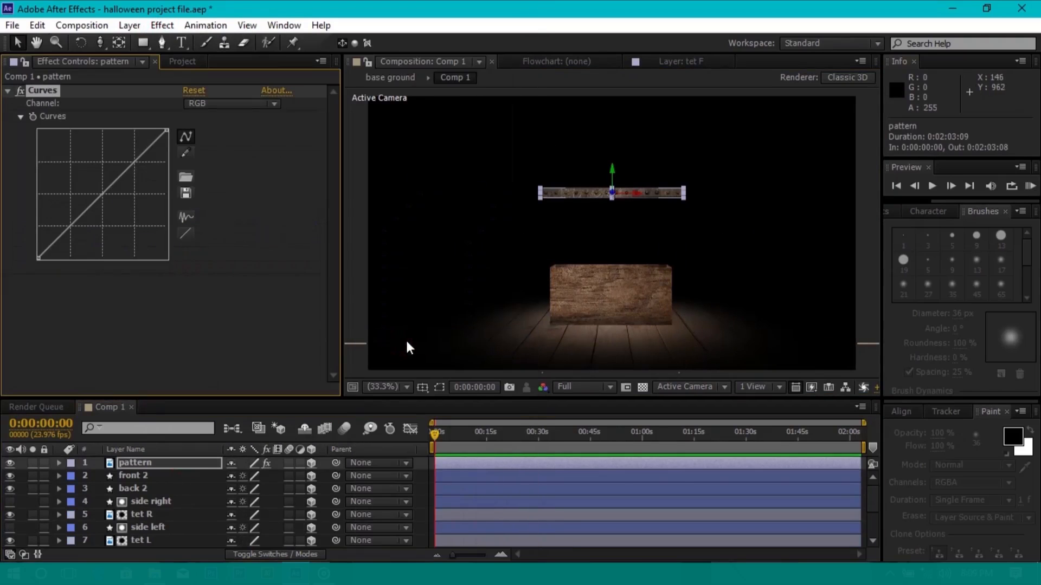
# Brighten the pattern strip by raising the midpoint of its RGB curve
pyautogui.press('z')
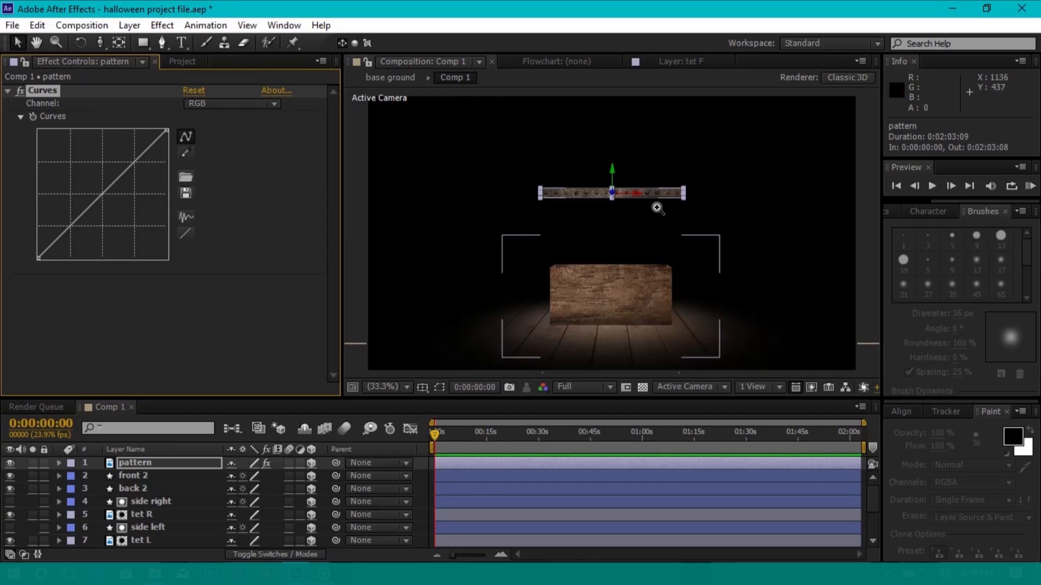
pyautogui.click(657, 209)
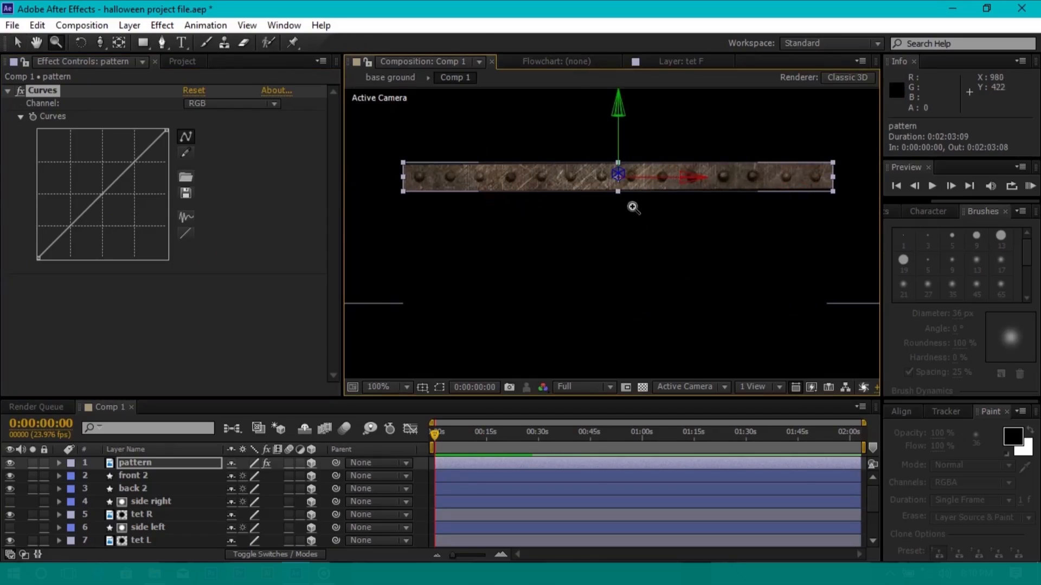
pyautogui.keyDown('alt'); pyautogui.click(632, 205); pyautogui.keyUp('alt')
pyautogui.moveTo(603, 254); pyautogui.dragTo(601, 234)
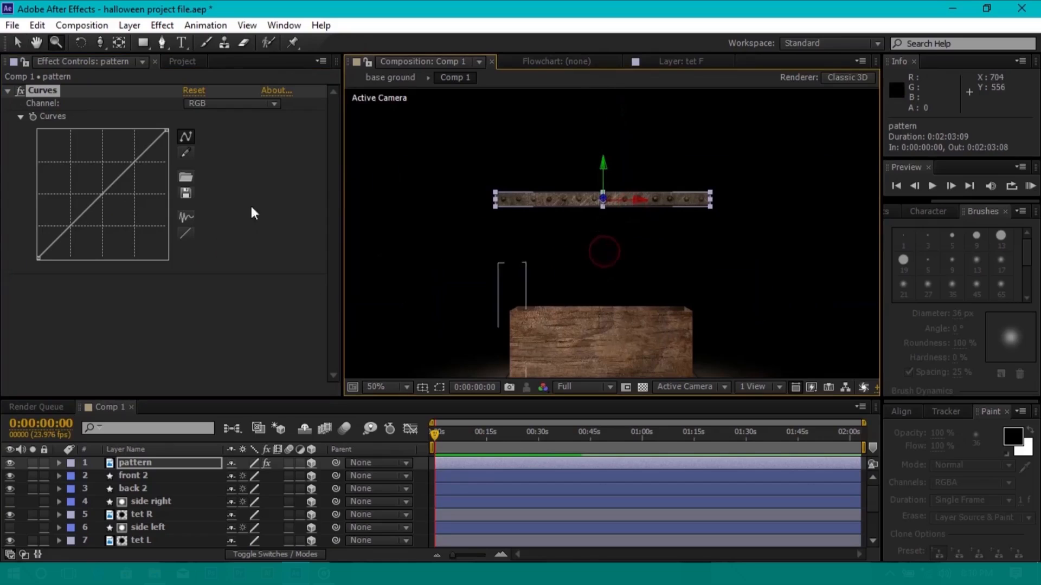
pyautogui.press('v')
pyautogui.moveTo(113, 185)
pyautogui.mouseDown()
pyautogui.moveTo(108, 176)
pyautogui.moveTo(112, 196)
pyautogui.moveTo(105, 181)
pyautogui.mouseUp()
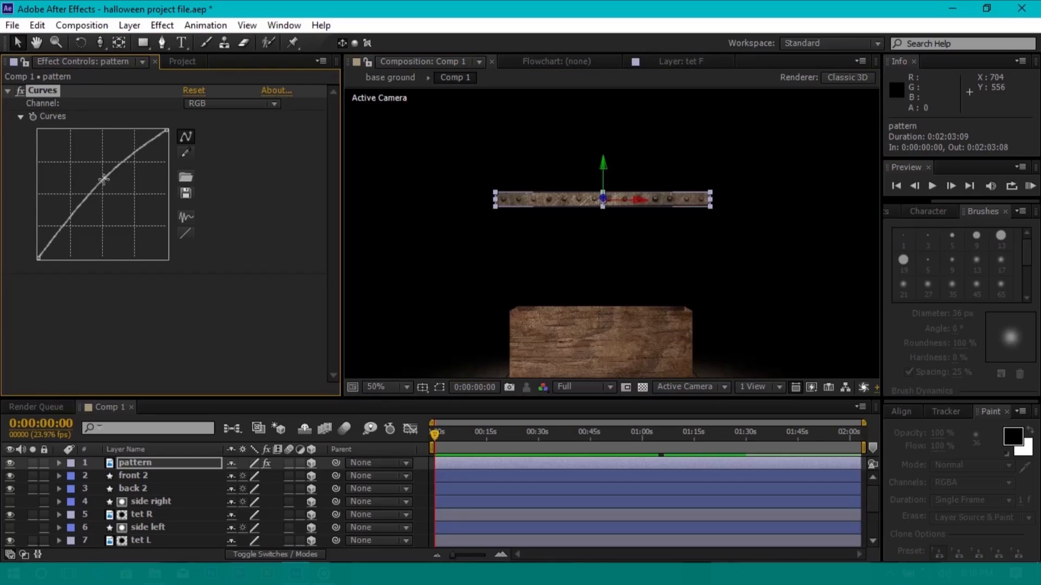
pyautogui.moveTo(104, 179); pyautogui.dragTo(101, 174)
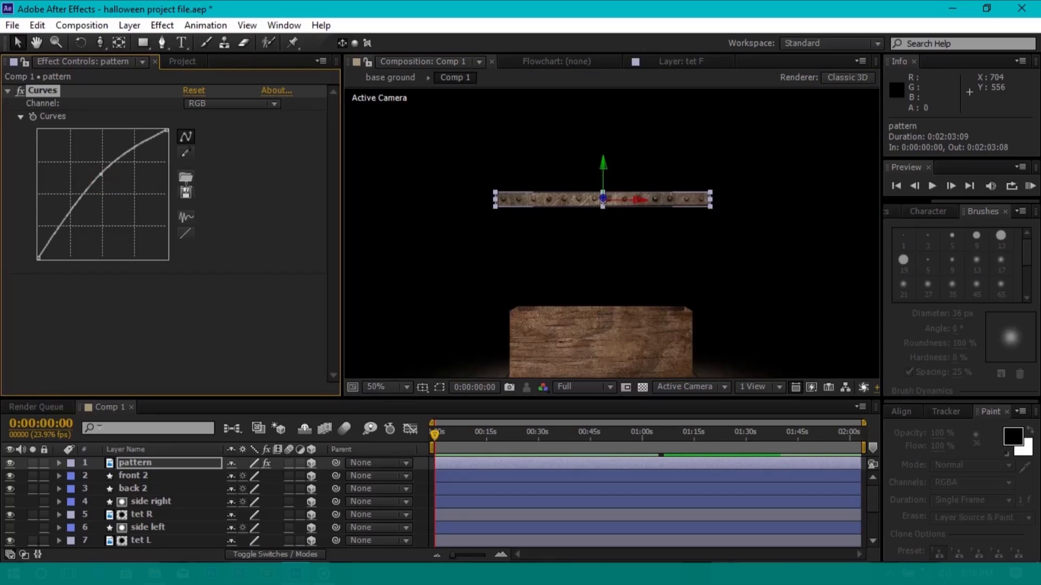
# Lower the midpoint of the Red channel curve slightly on the pattern layer, and fit the composition in the viewer
pyautogui.click(210, 103)
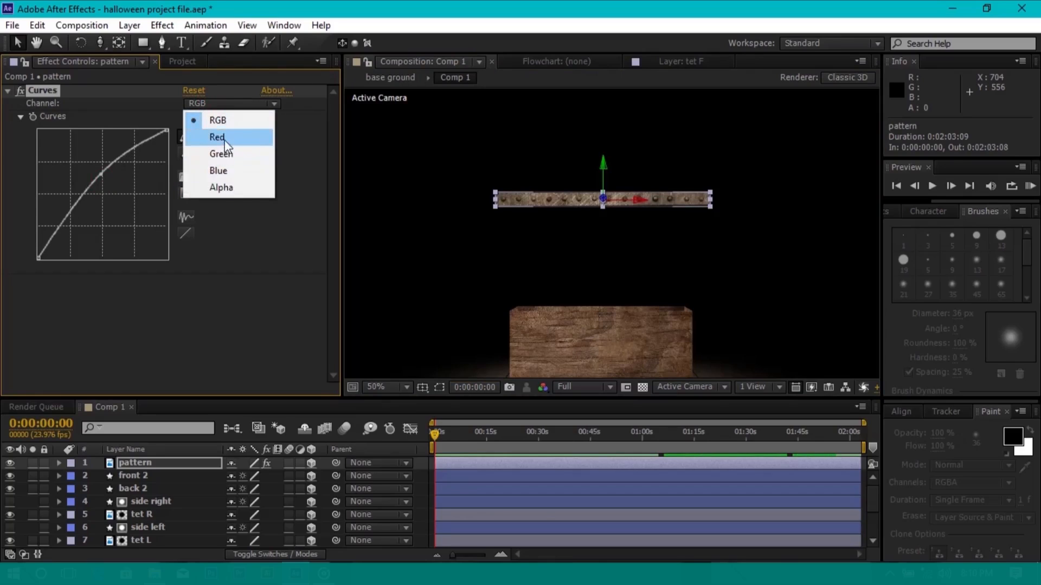
pyautogui.click(223, 138)
pyautogui.moveTo(103, 193); pyautogui.dragTo(107, 198)
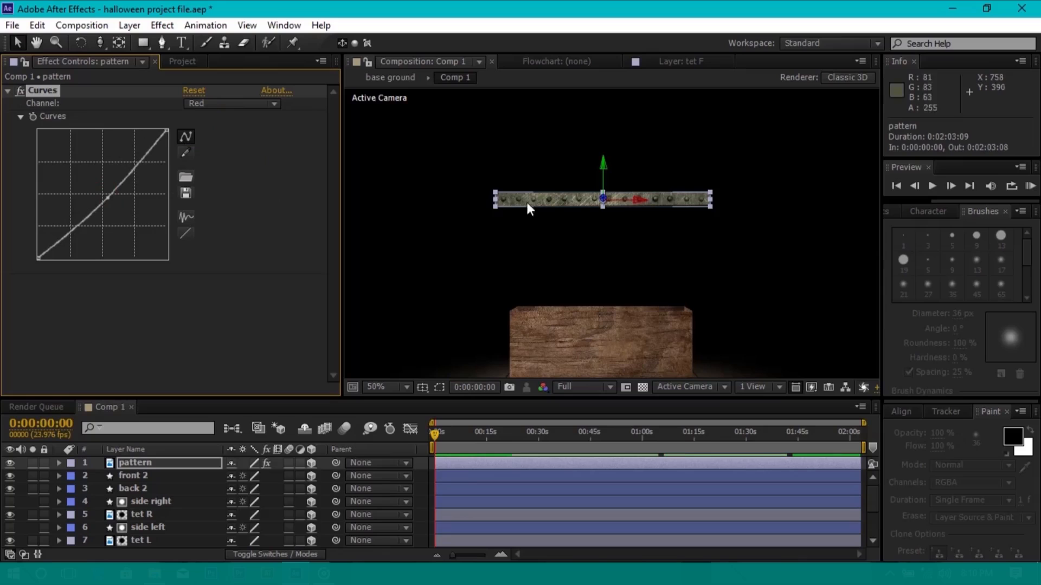
pyautogui.click(402, 391)
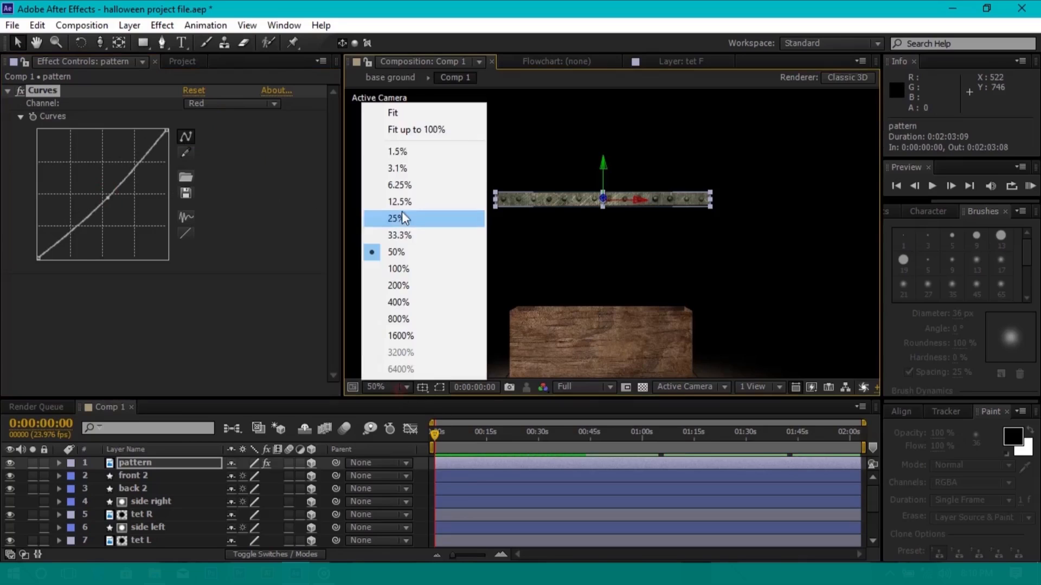
pyautogui.click(396, 113)
pyautogui.click(363, 133)
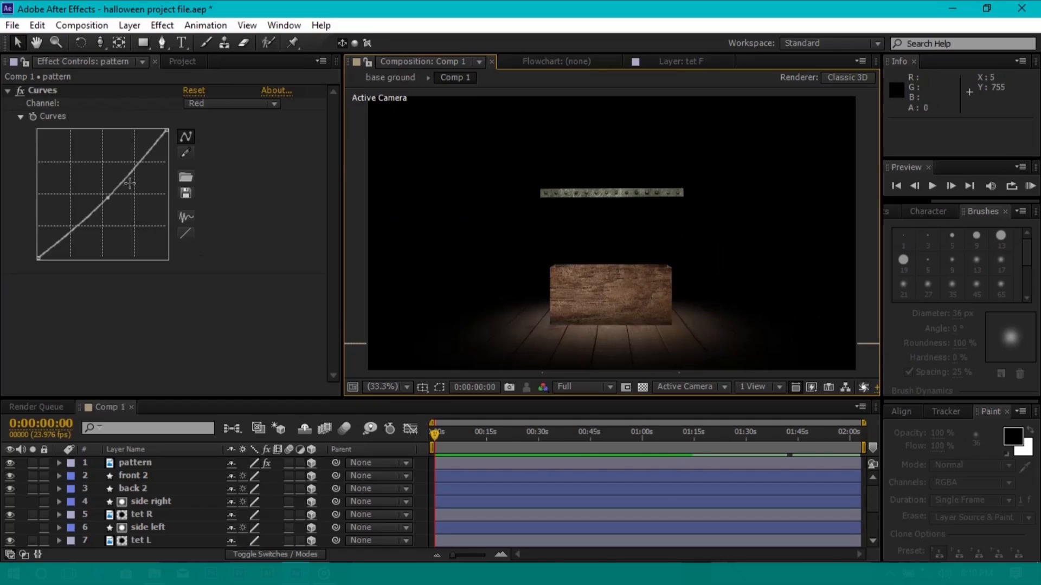
# Raise the midpoint of the Green channel curve on the pattern layer
pyautogui.click(221, 104)
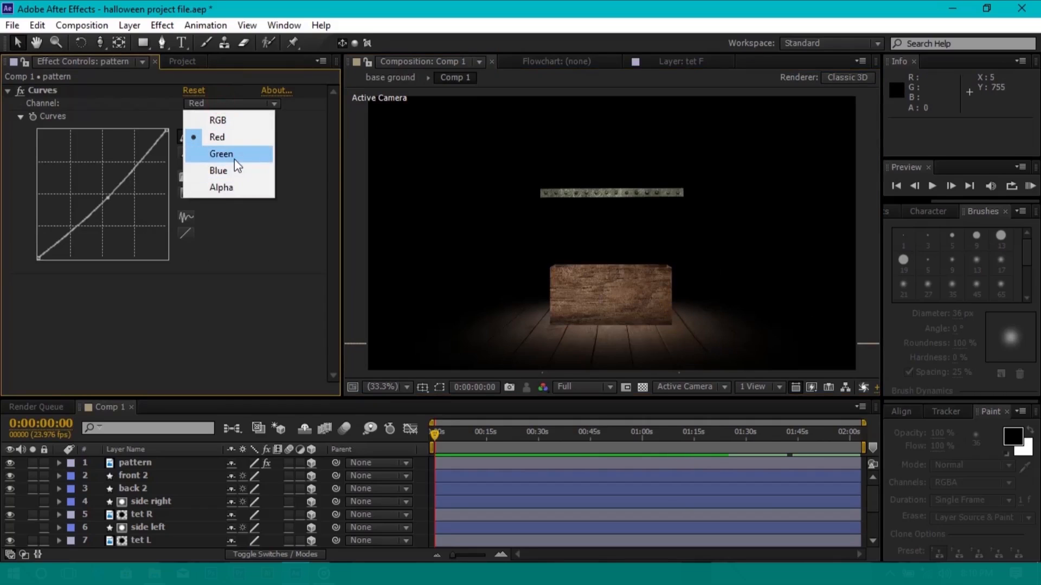
pyautogui.click(232, 158)
pyautogui.click(114, 181)
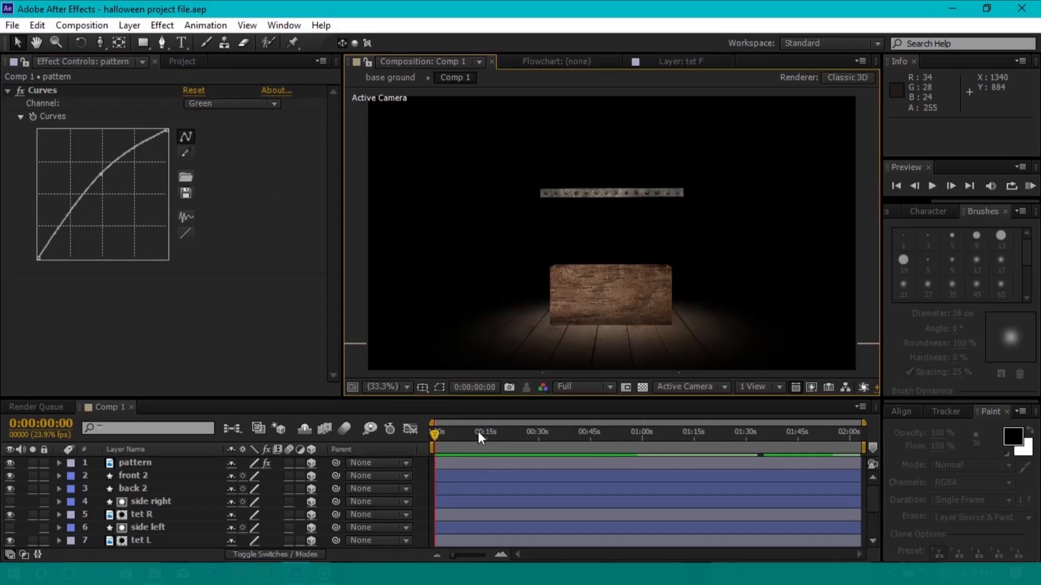
# Move the pattern strip down to Y 702 and, in Top view, back to Z 444 near the box's front face
pyautogui.click(187, 462)
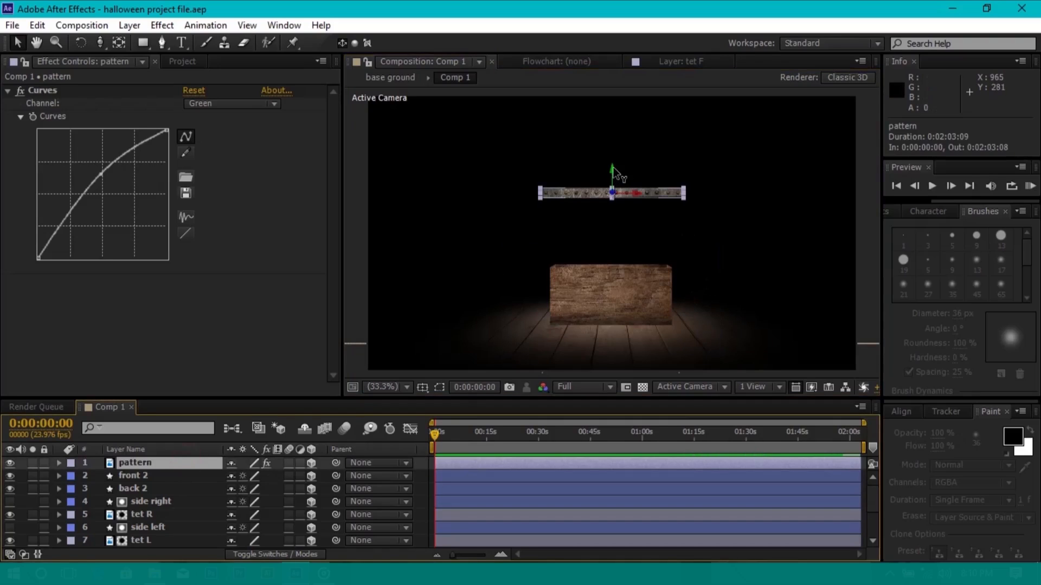
pyautogui.moveTo(614, 172); pyautogui.dragTo(610, 249)
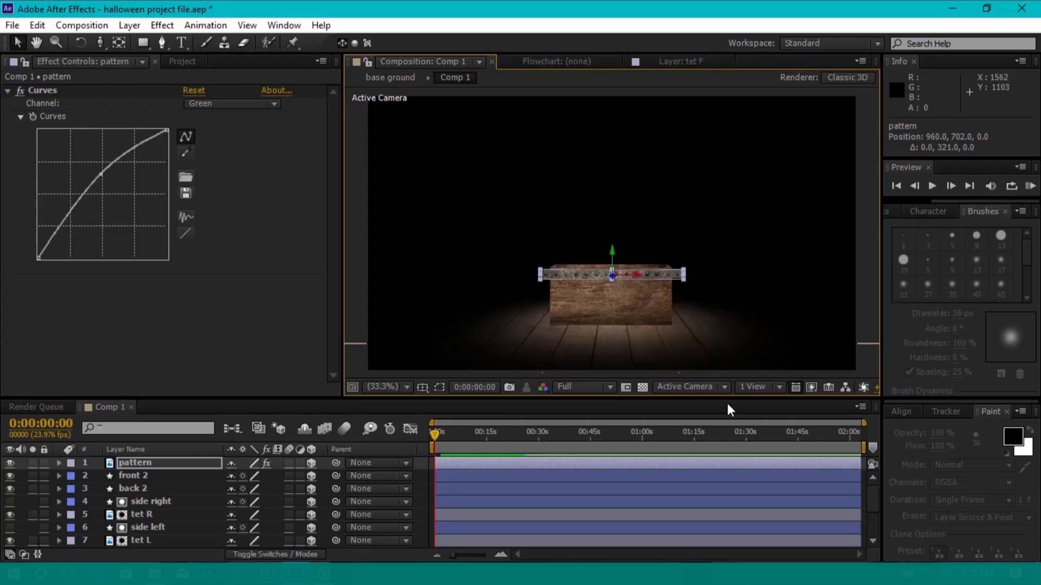
pyautogui.click(711, 386)
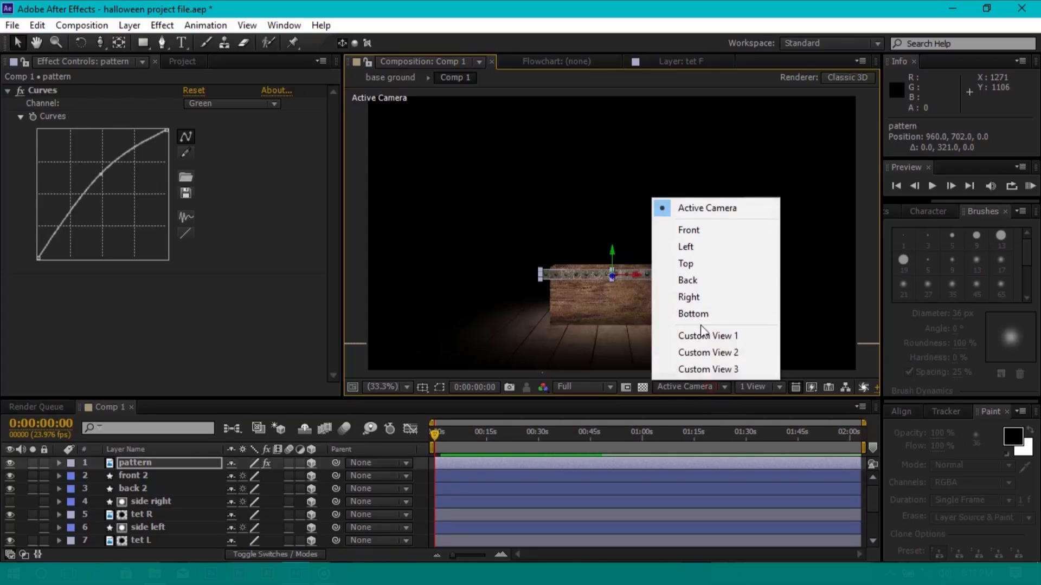
pyautogui.click(697, 266)
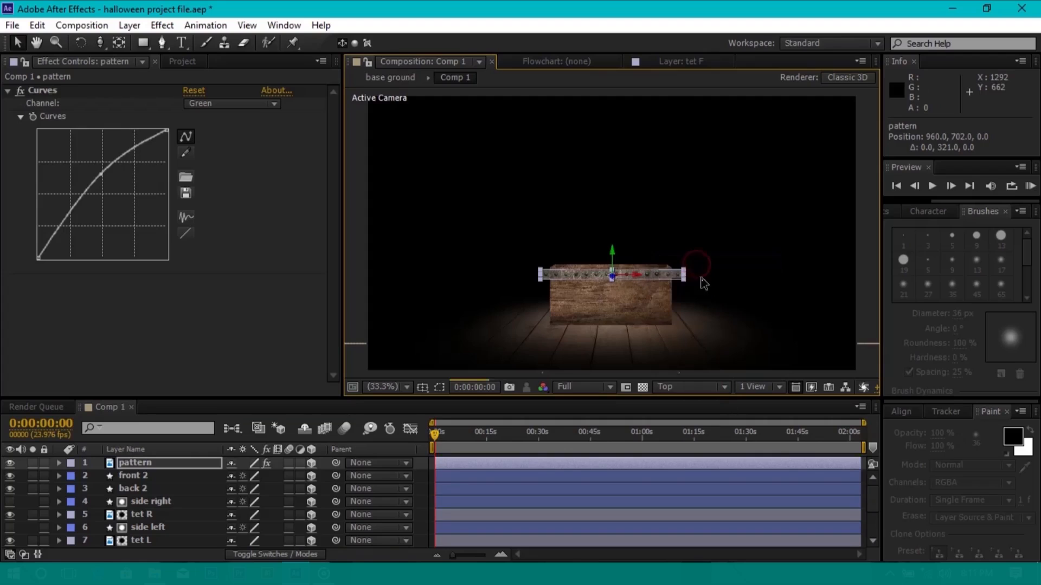
pyautogui.moveTo(725, 179); pyautogui.dragTo(737, 240)
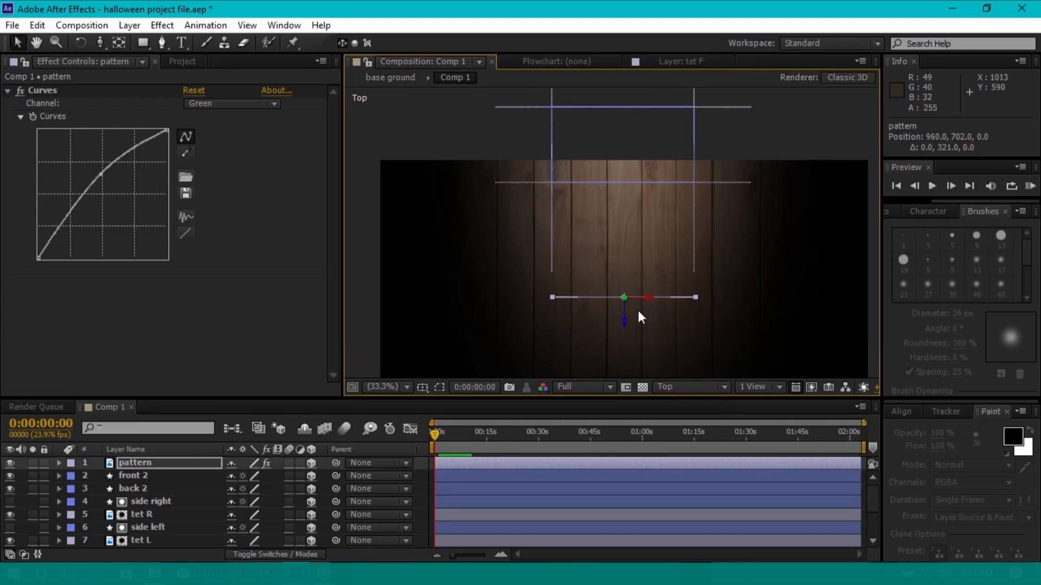
pyautogui.moveTo(625, 310); pyautogui.dragTo(627, 215)
# Align the strip flush with the box's front face at Z 452, and return to the Active Camera view
pyautogui.click(655, 195)
pyautogui.moveTo(562, 214); pyautogui.dragTo(618, 216)
pyautogui.click(630, 198)
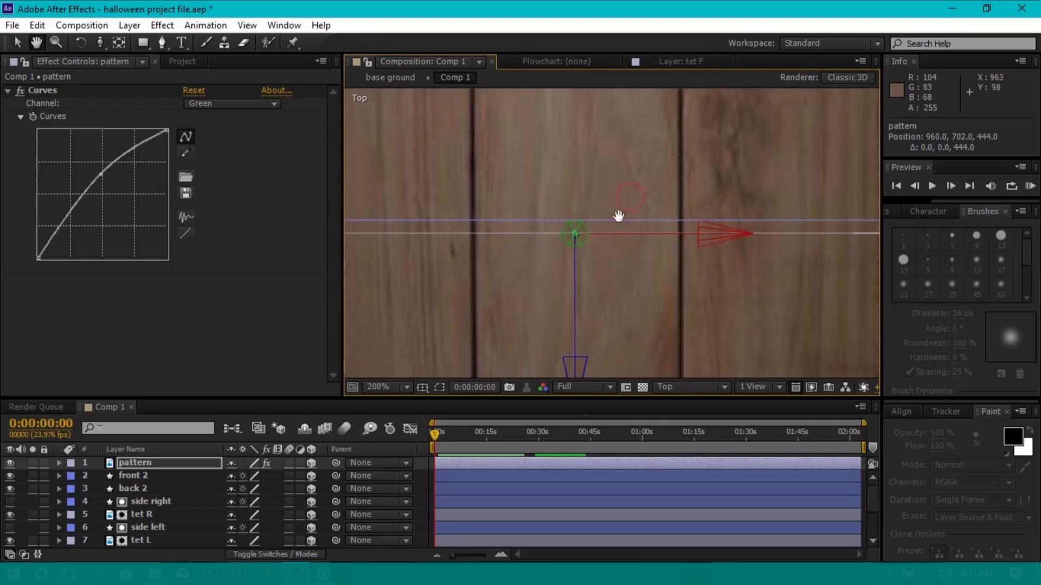
pyautogui.moveTo(644, 277); pyautogui.dragTo(651, 246)
pyautogui.moveTo(627, 324); pyautogui.dragTo(625, 310)
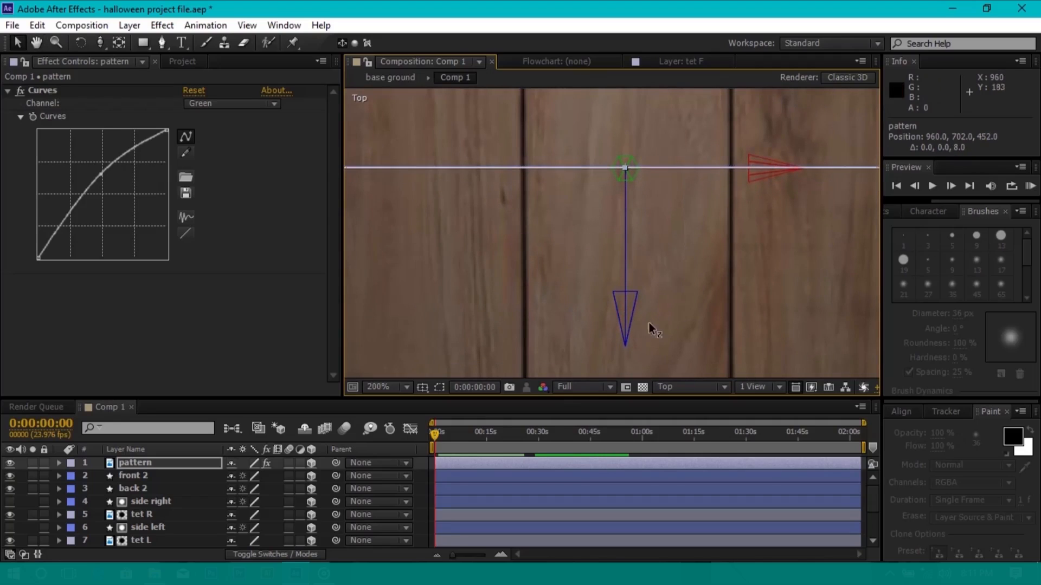
pyautogui.click(681, 385)
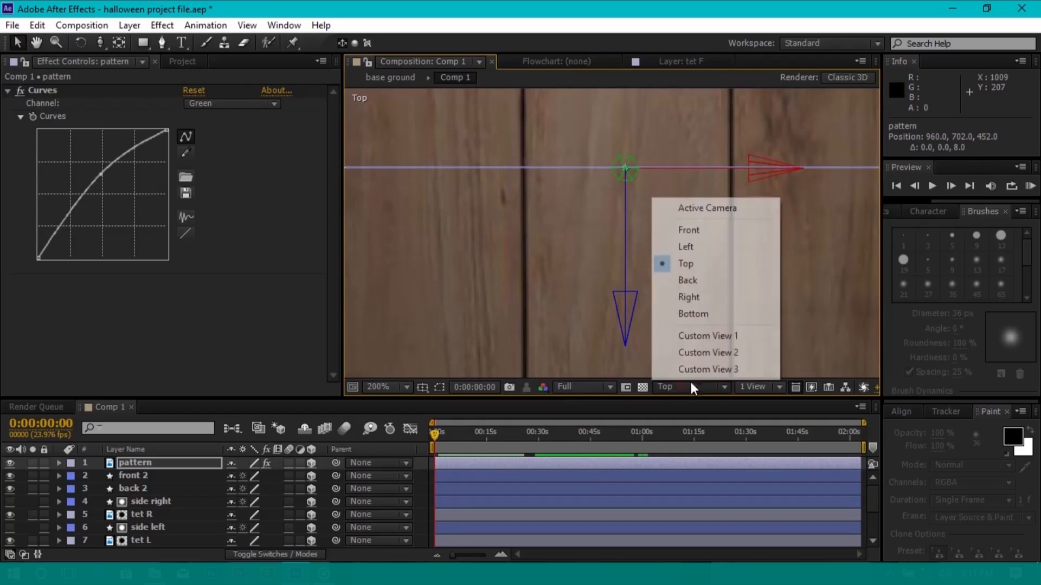
pyautogui.click(696, 202)
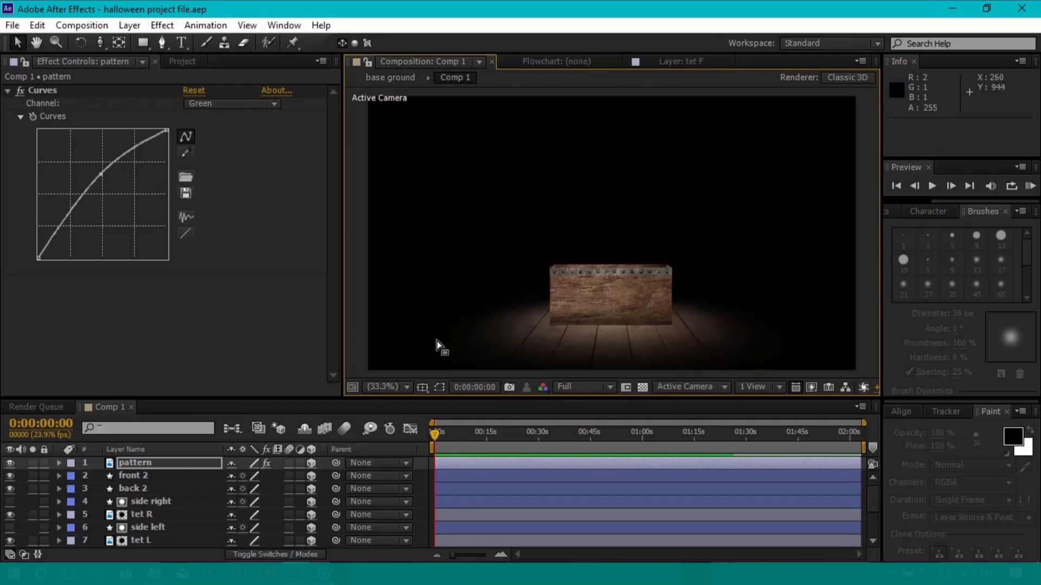
# Duplicate the pattern strip and lower the copy to the bottom edge of the box at Y 937
pyautogui.click(173, 462)
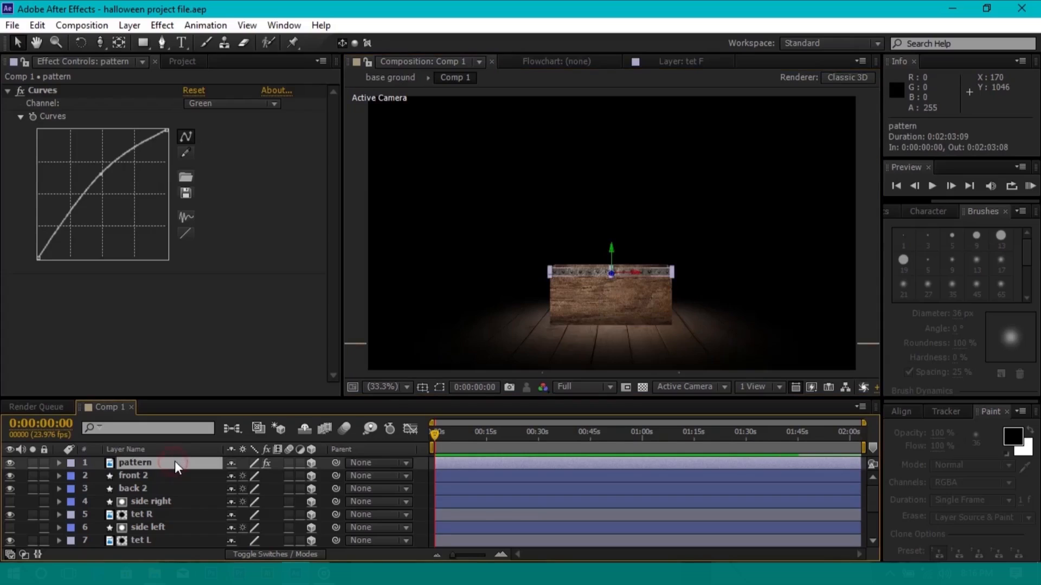
pyautogui.hotkey('ctrl', 'd')
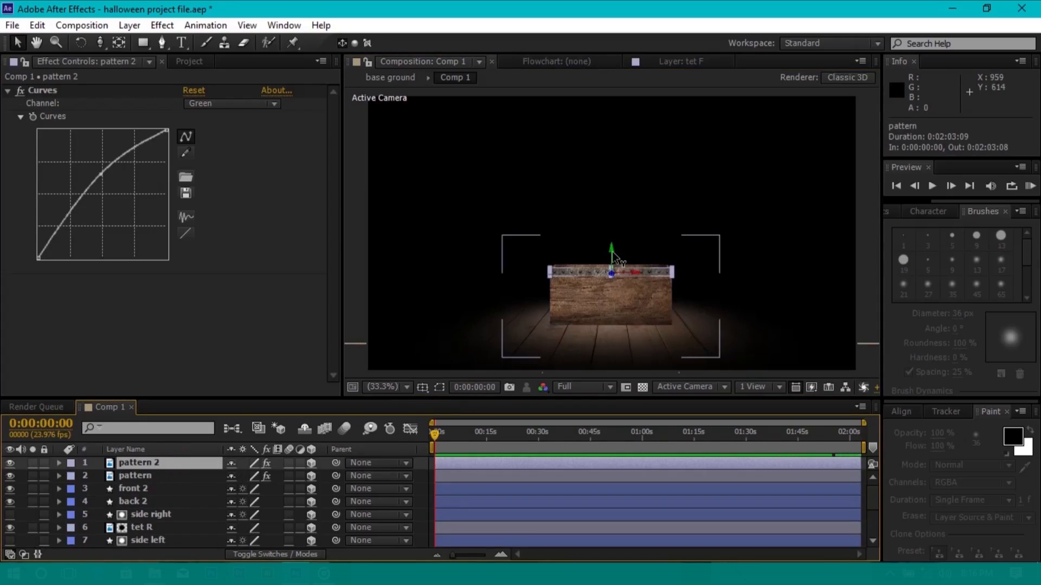
pyautogui.moveTo(613, 251); pyautogui.dragTo(614, 304)
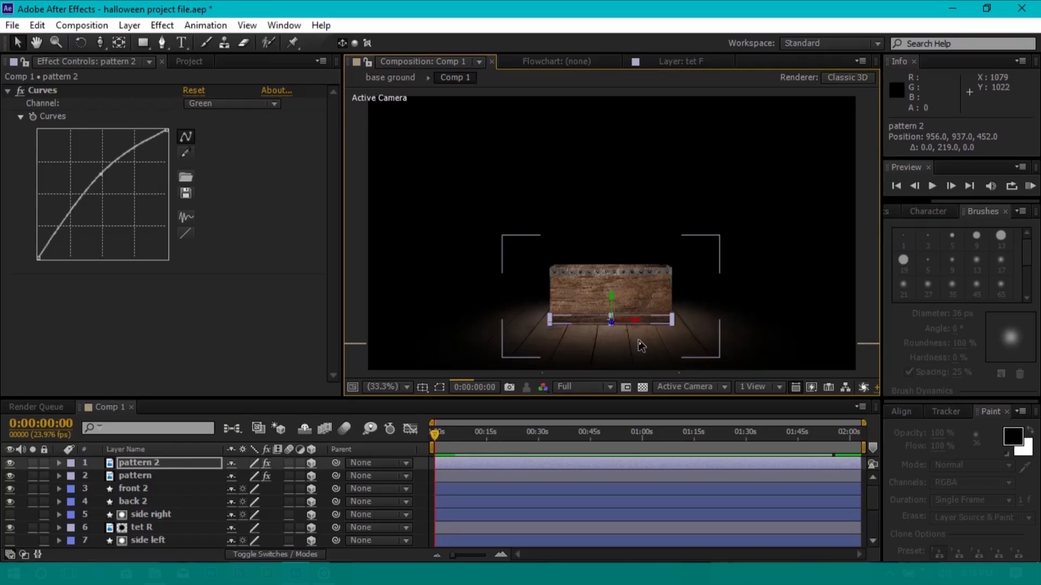
# Copy the Black Solid 3 layer from the base ground composition and paste it into Comp 1 above the base ground layer
pyautogui.scroll(-3, 162, 515)
pyautogui.doubleClick(167, 541)
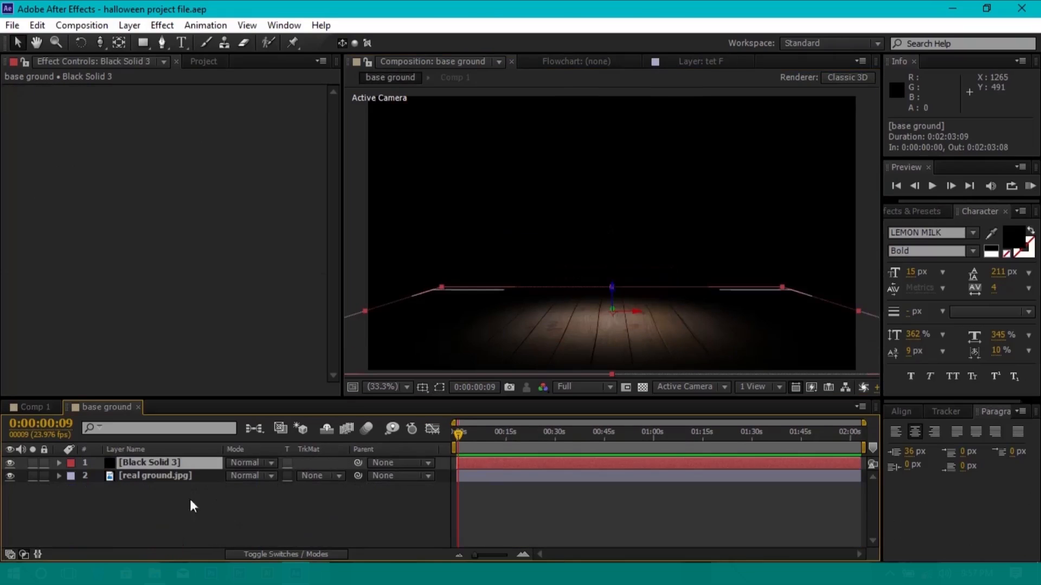
pyautogui.click(196, 468)
pyautogui.hotkey('ctrl', 'c')
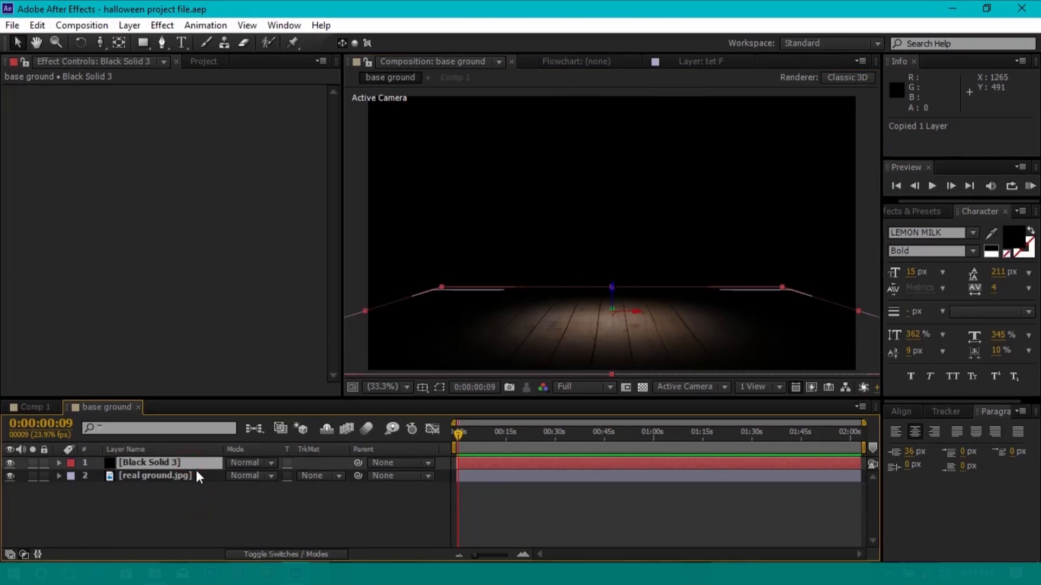
pyautogui.click(35, 409)
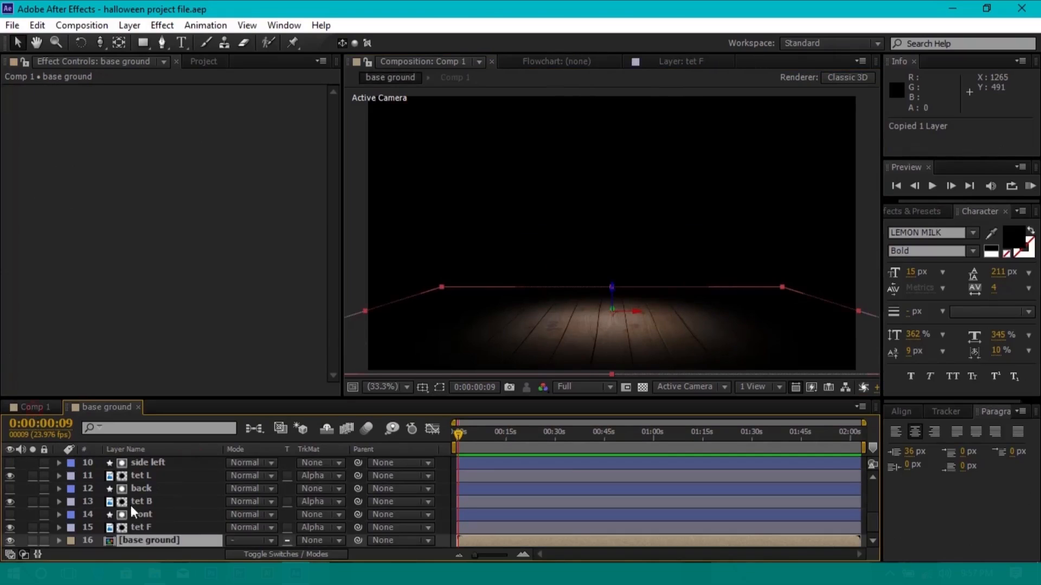
pyautogui.hotkey('ctrl', 'v')
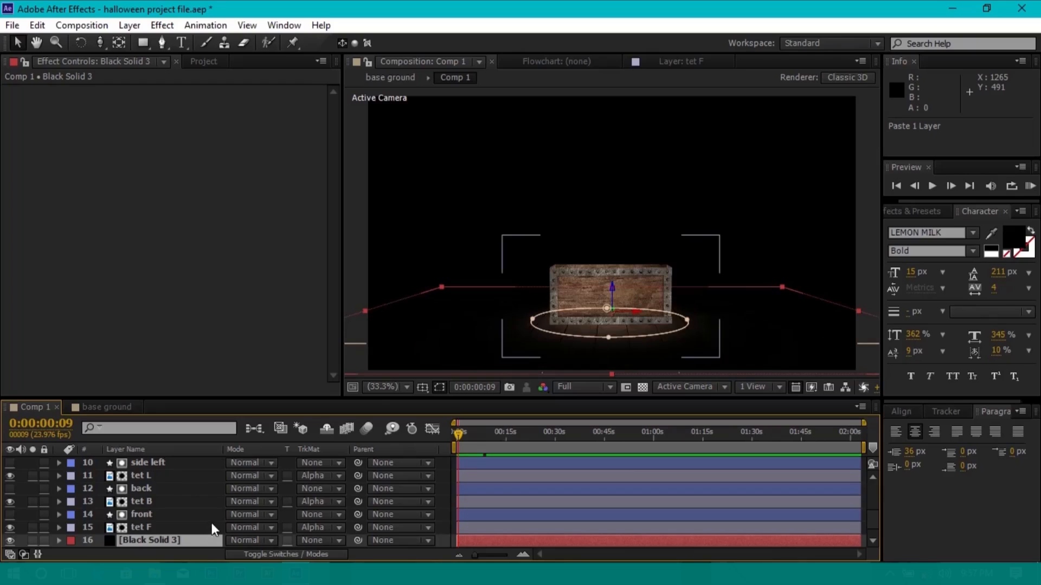
# Delete the elliptical Mask 1 from the pasted Black Solid 3 layer
pyautogui.scroll(-1, 141, 526)
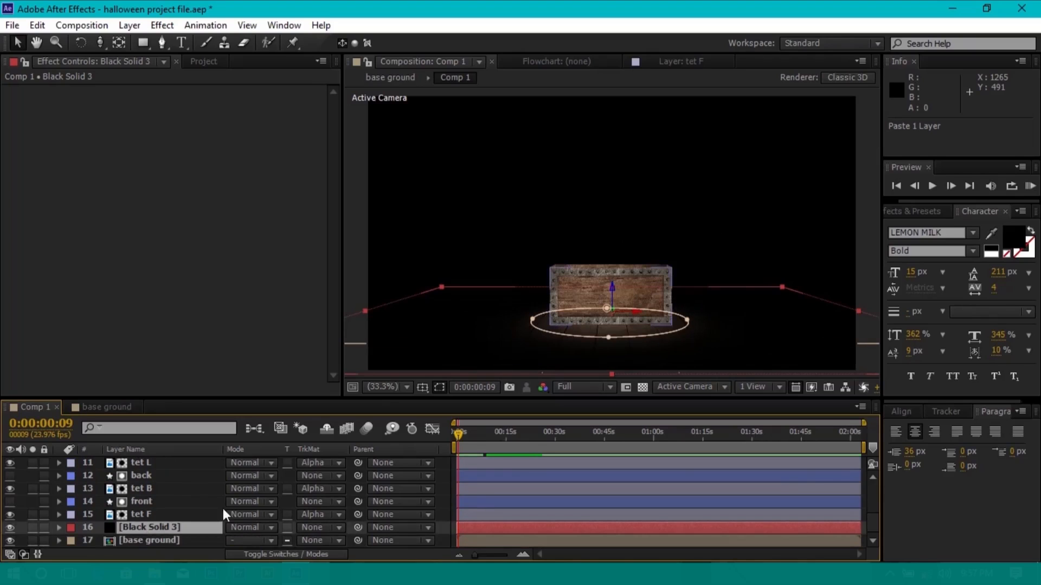
pyautogui.press('m')
pyautogui.scroll(-1, 146, 535)
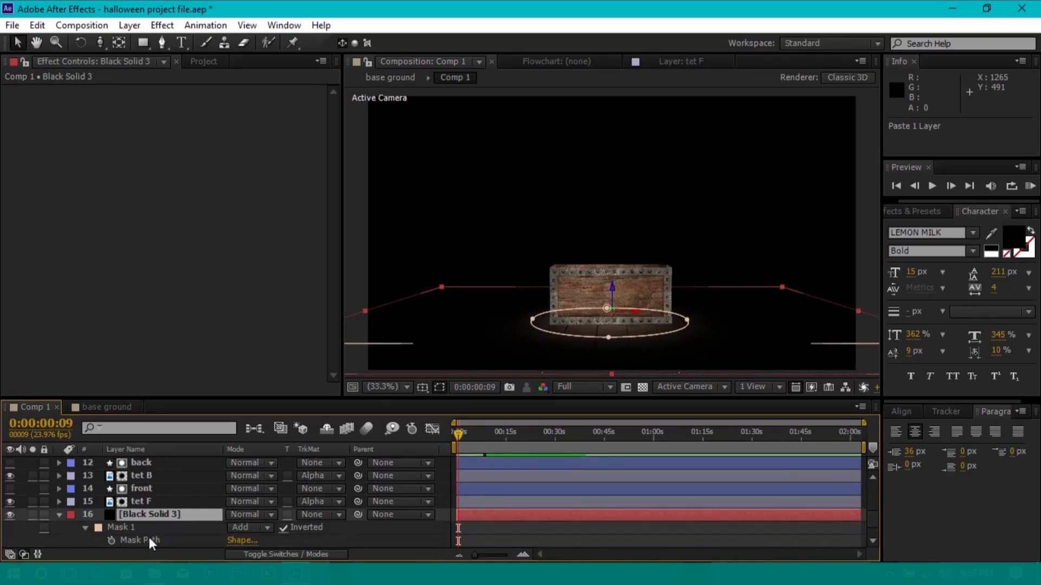
pyautogui.click(148, 529)
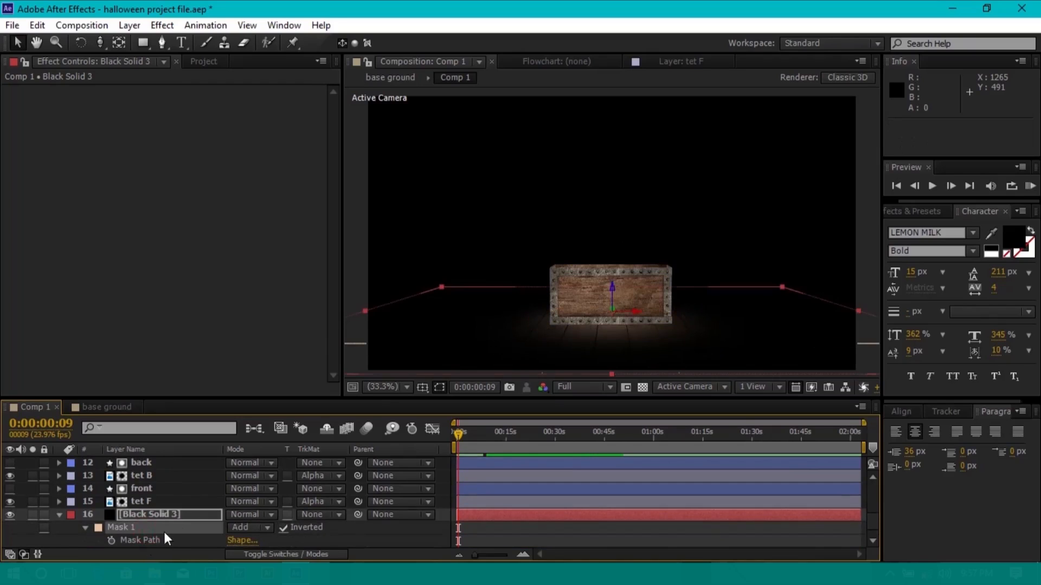
pyautogui.press('Delete')
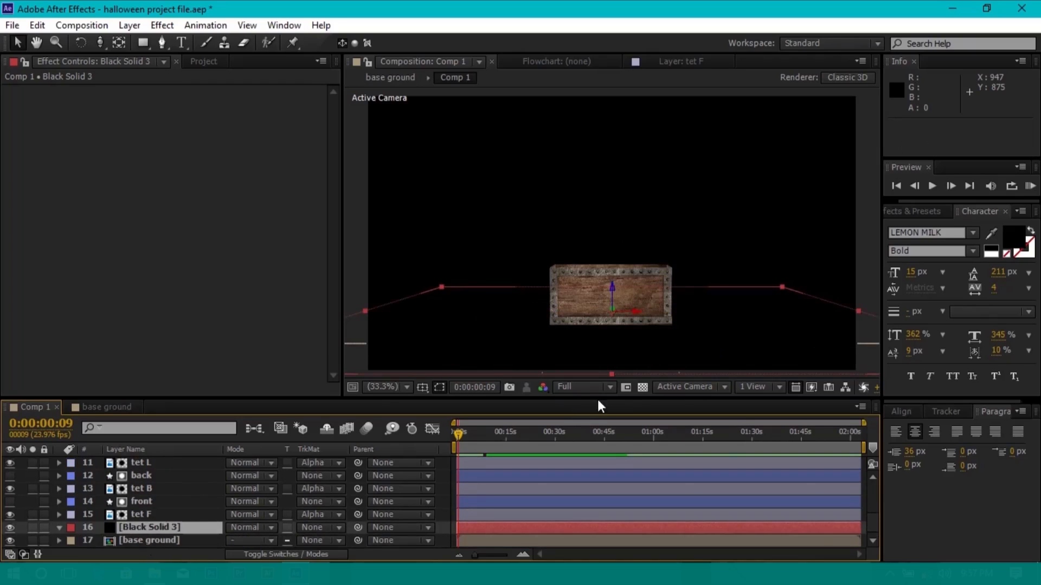
# Hide Black Solid 3 and draw a closed four-point shadow mask on it along the box's base, extending right across the floor
pyautogui.click(10, 528)
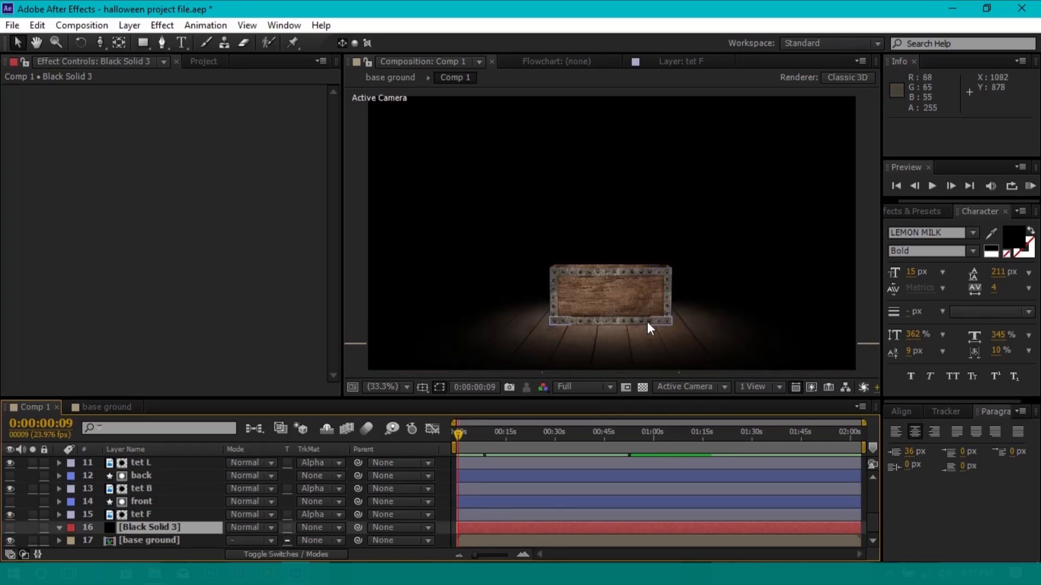
pyautogui.press('g')
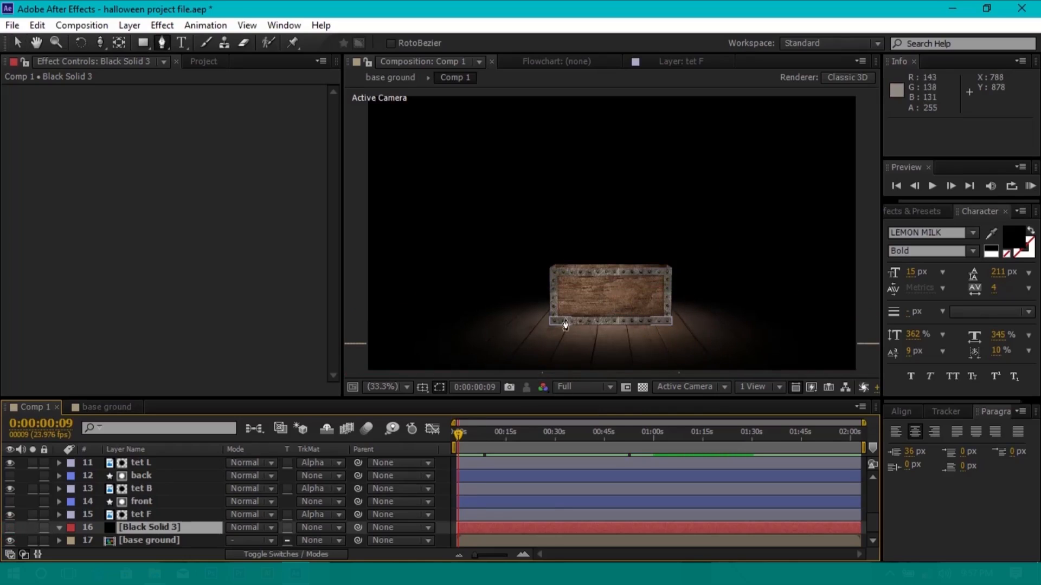
pyautogui.click(550, 314)
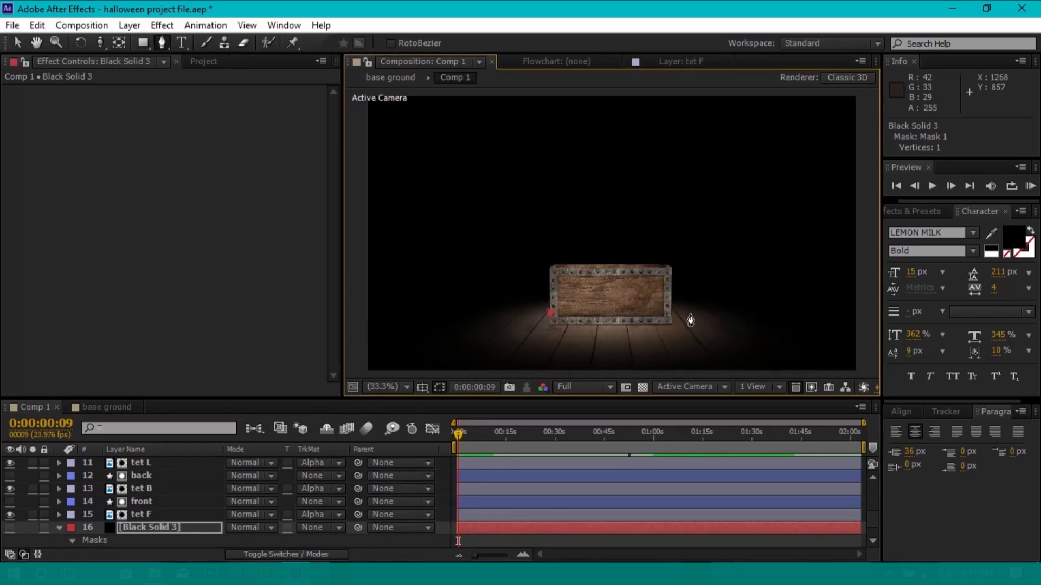
pyautogui.click(689, 314)
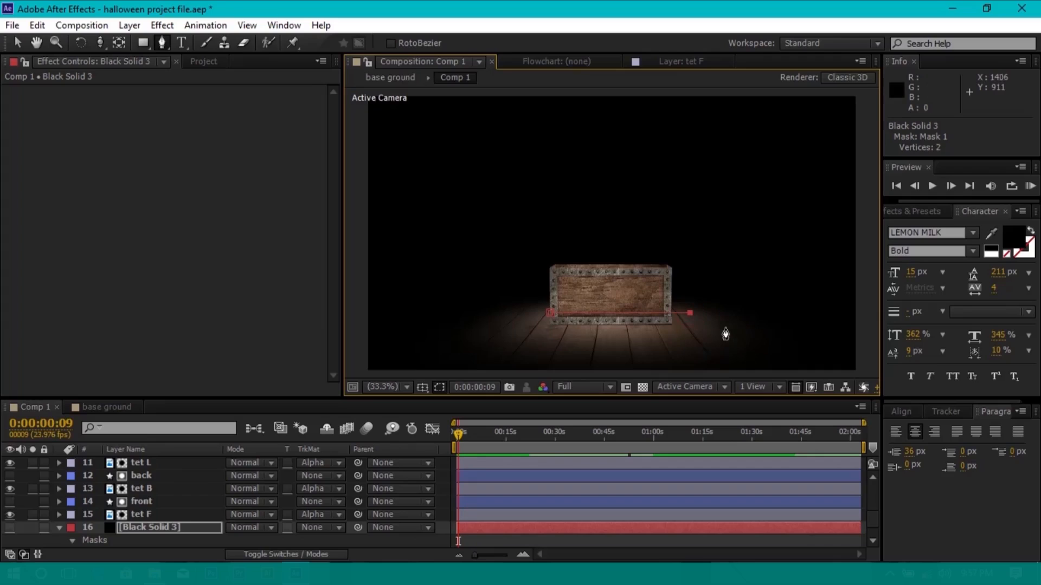
pyautogui.click(732, 330)
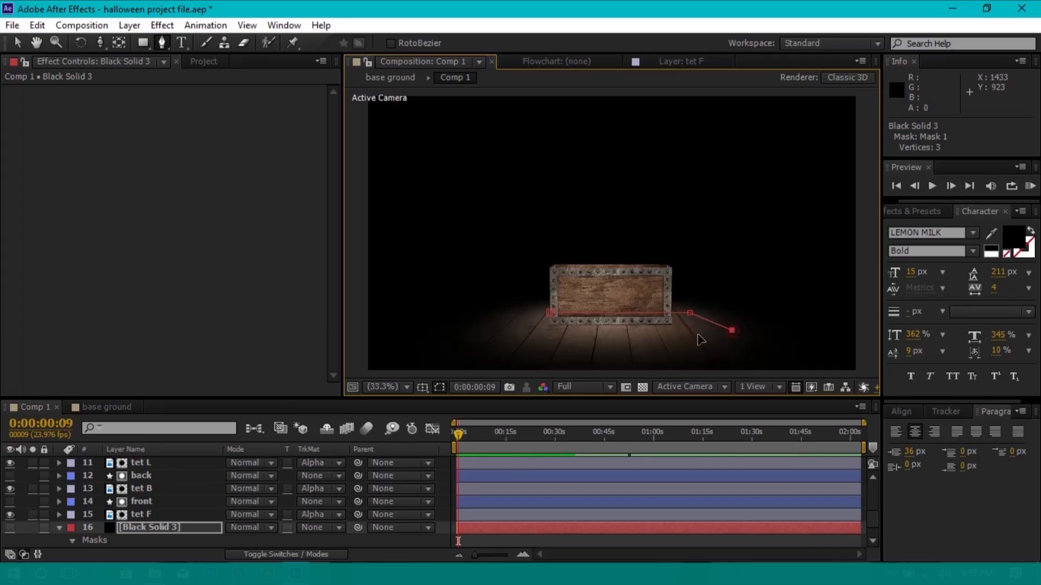
pyautogui.click(552, 325)
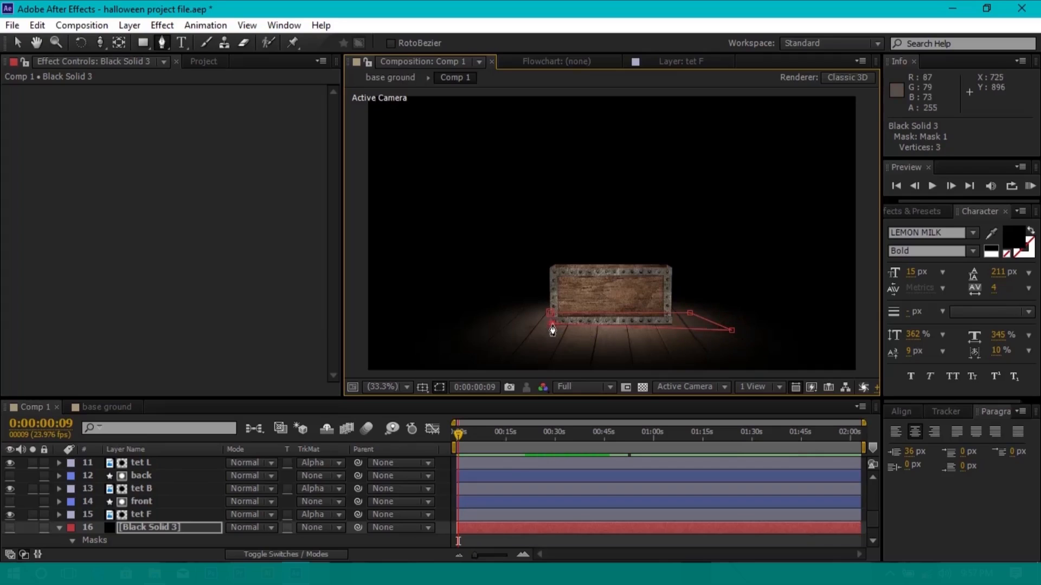
pyautogui.click(550, 313)
pyautogui.press('v')
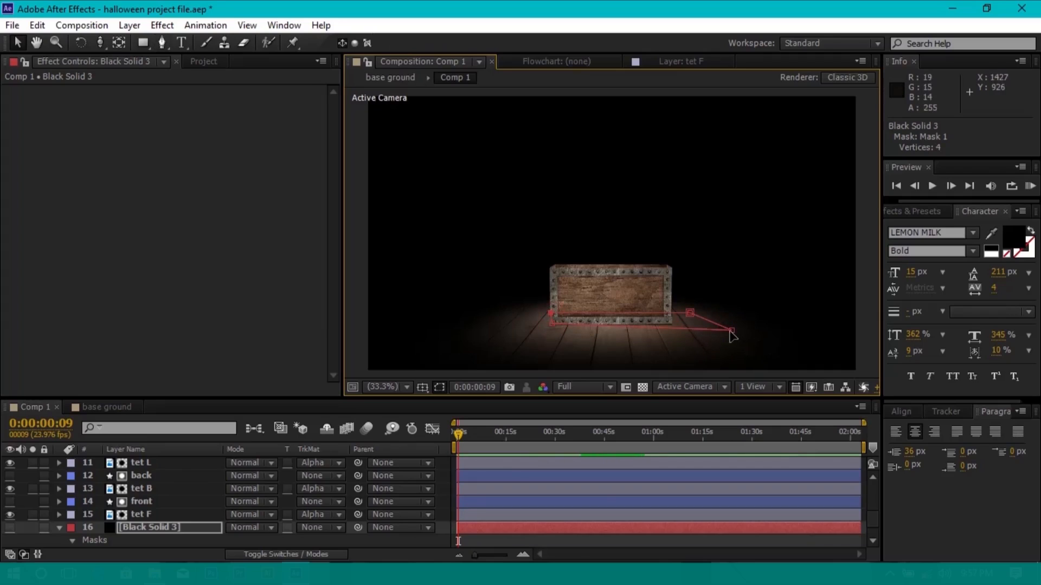
# Stretch the shadow mask's outer corner farther out across the floor, show the solid again and hide the mask outlines
pyautogui.moveTo(731, 331); pyautogui.dragTo(741, 331)
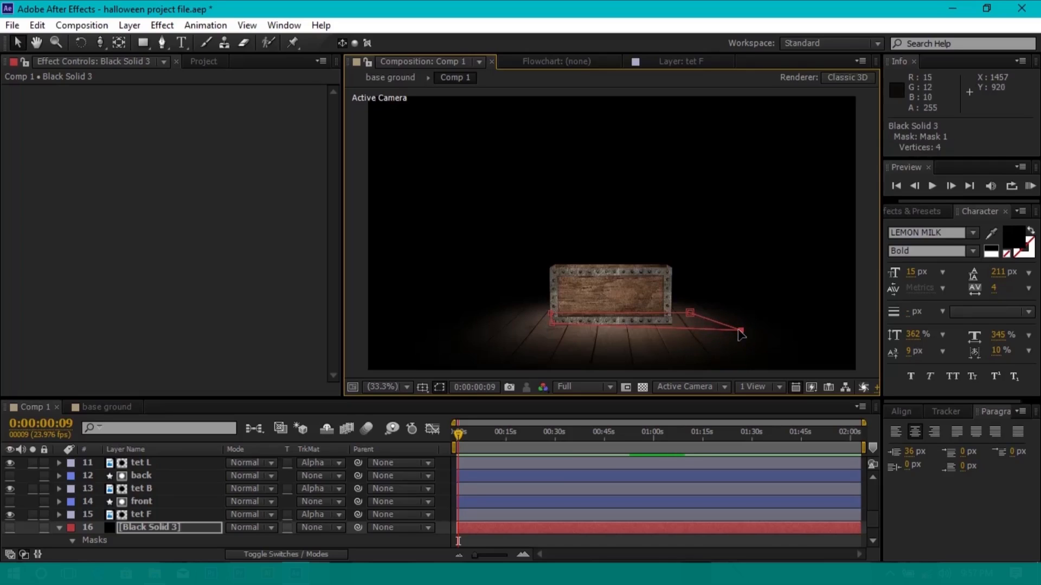
pyautogui.moveTo(741, 331); pyautogui.dragTo(749, 337)
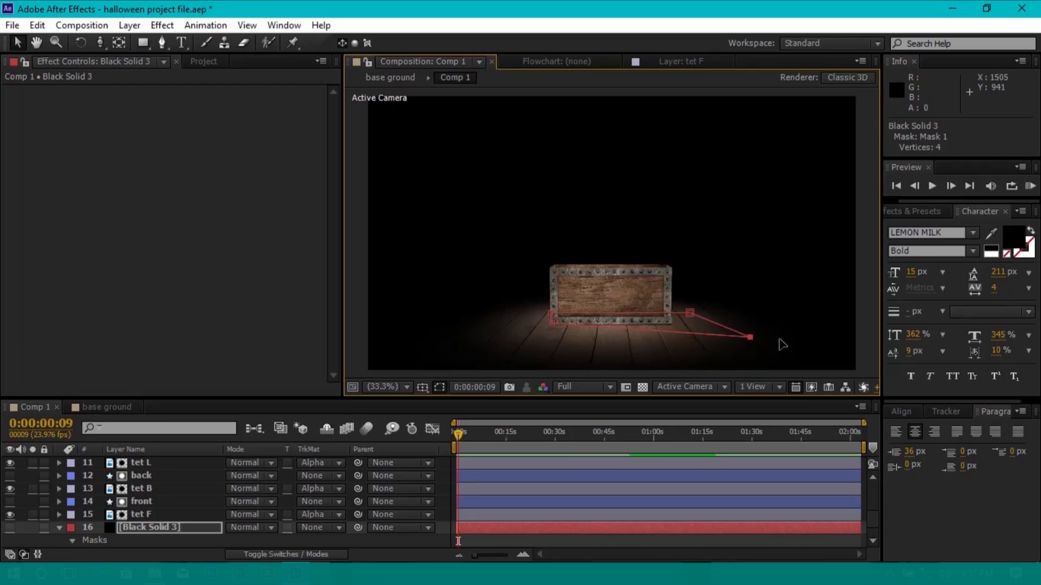
pyautogui.click(9, 528)
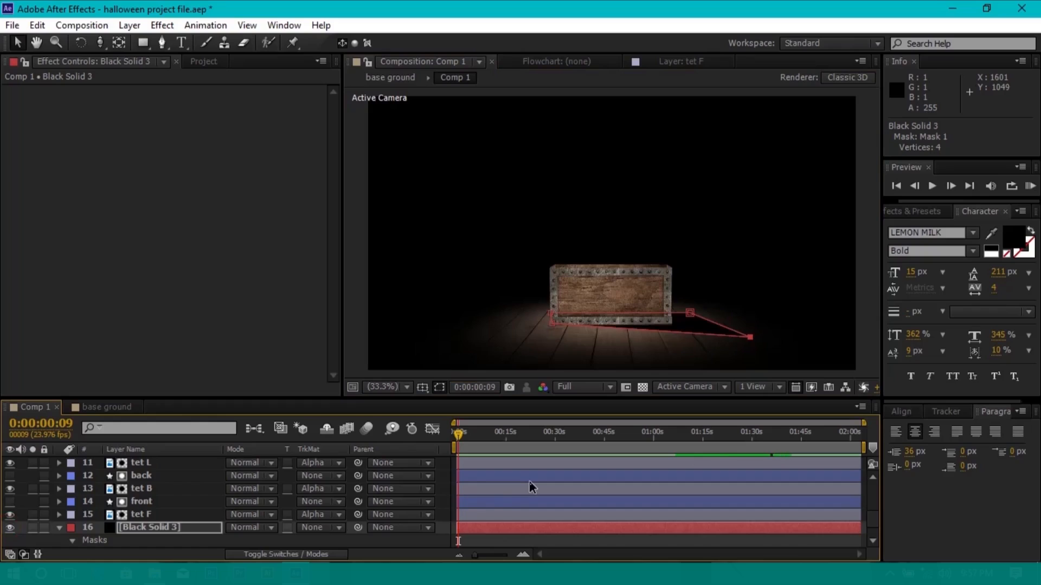
pyautogui.click(439, 387)
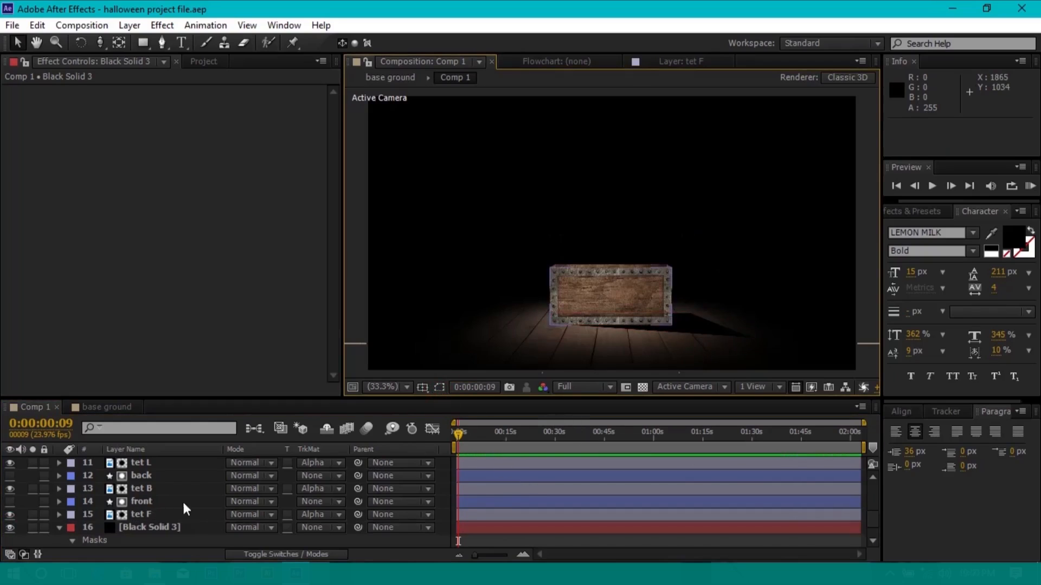
# Set the feather of Black Solid 3's shadow mask to 15 pixels
pyautogui.scroll(-1, 177, 499)
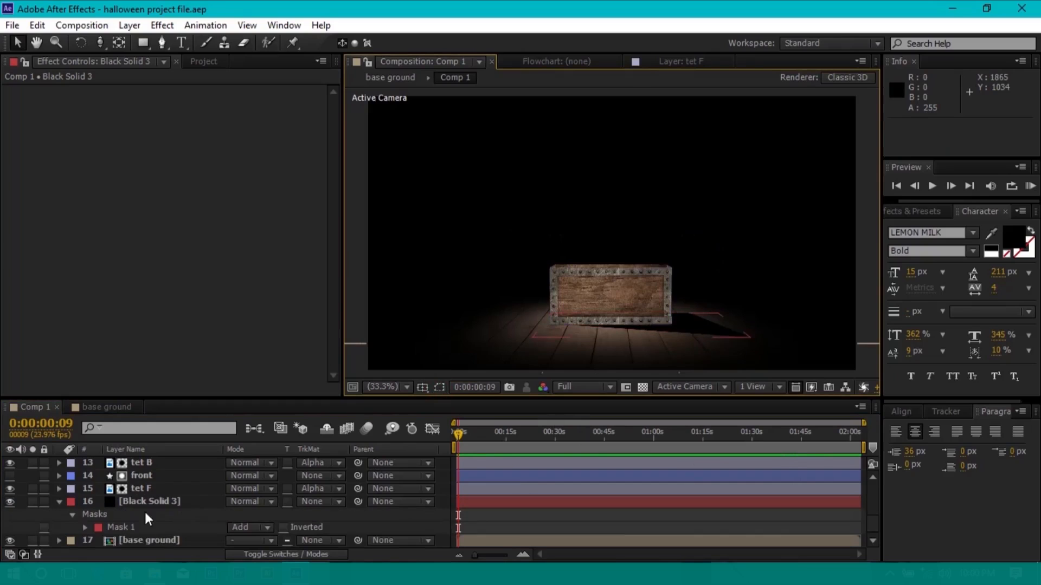
pyautogui.click(84, 527)
pyautogui.moveTo(265, 520); pyautogui.dragTo(276, 514)
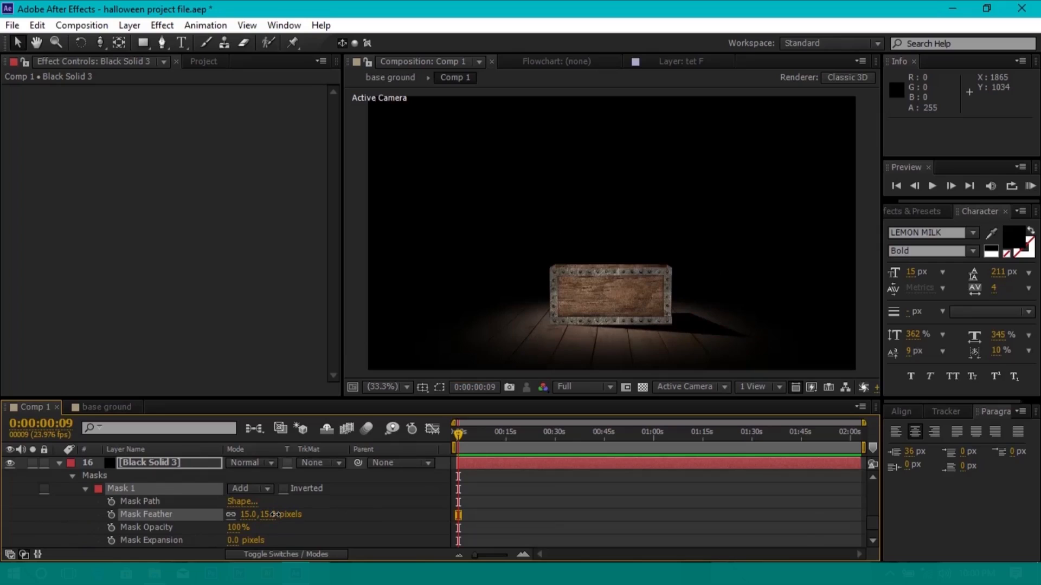
# Set the feather of Black Solid 3's shadow mask to 40 pixels and collapse its mask properties
pyautogui.moveTo(266, 521); pyautogui.dragTo(286, 515)
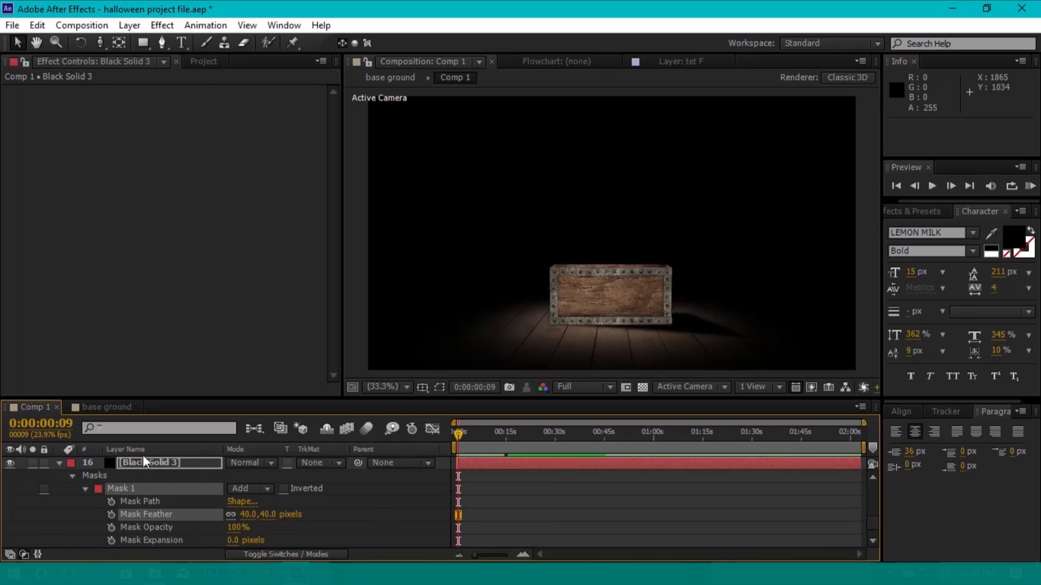
pyautogui.click(72, 476)
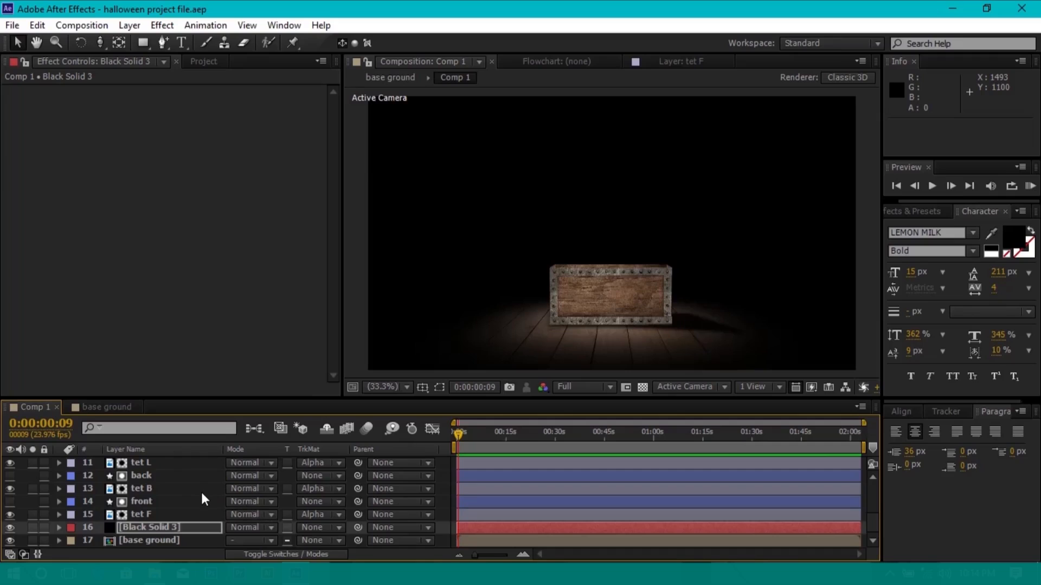
# Add the text "GUESS WHAT'S IN THE BOX" to the box's front in red 21 px YouMurderer BB with Overlay blending
pyautogui.scroll(5, 201, 493)
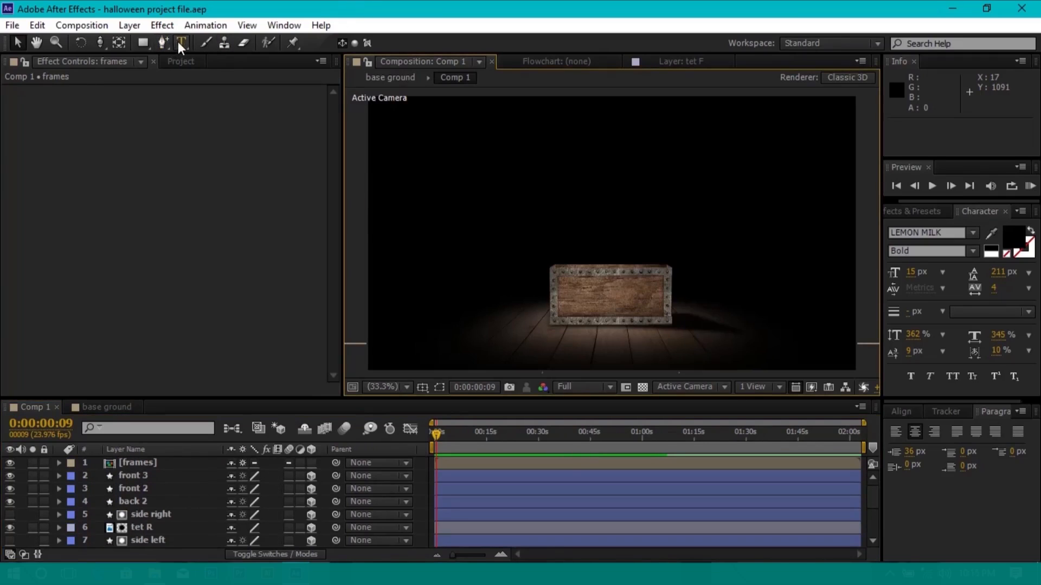
pyautogui.click(177, 41)
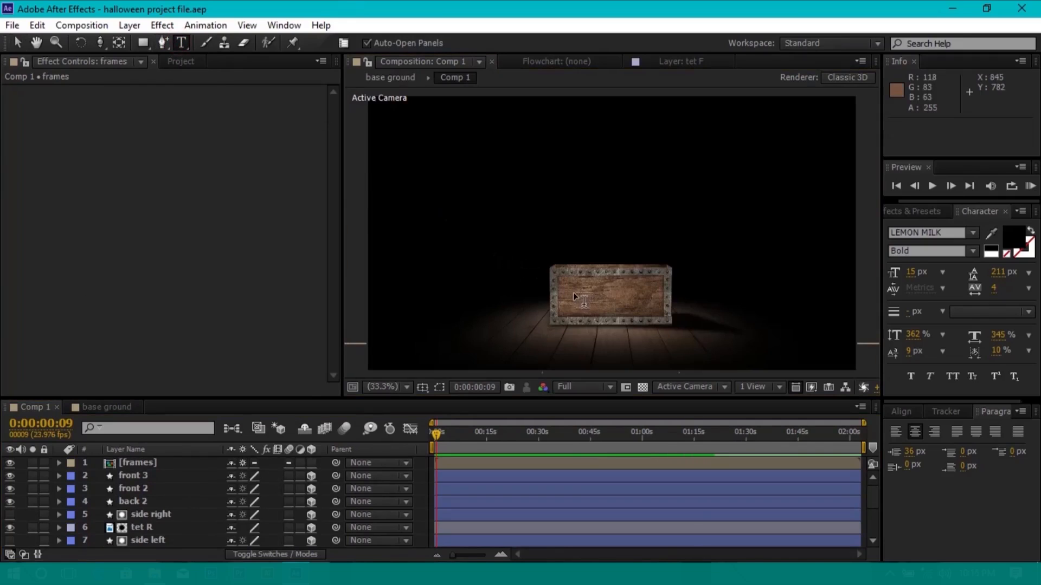
pyautogui.click(657, 295)
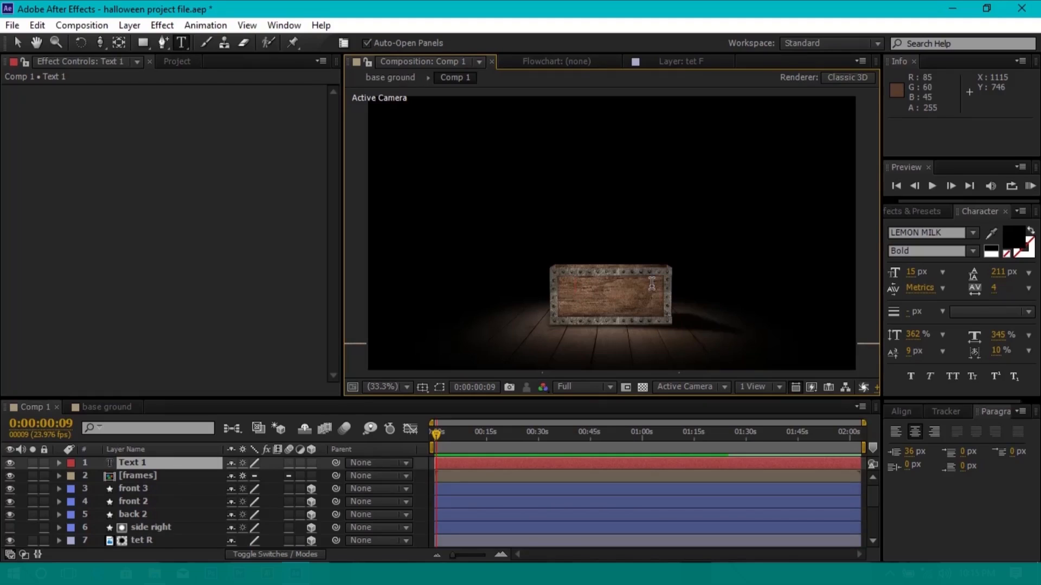
pyautogui.write('GU')
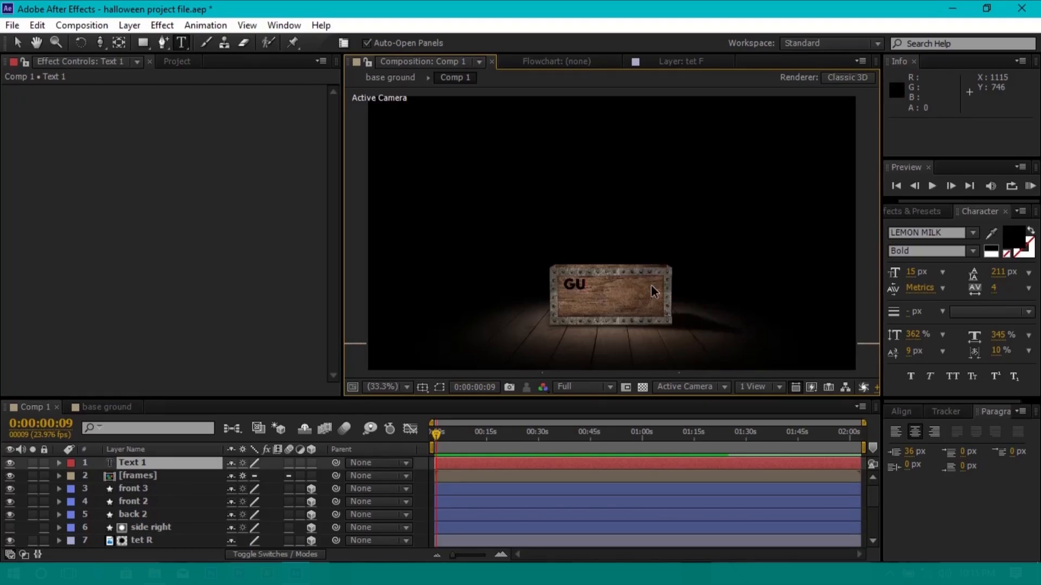
pyautogui.write('E')
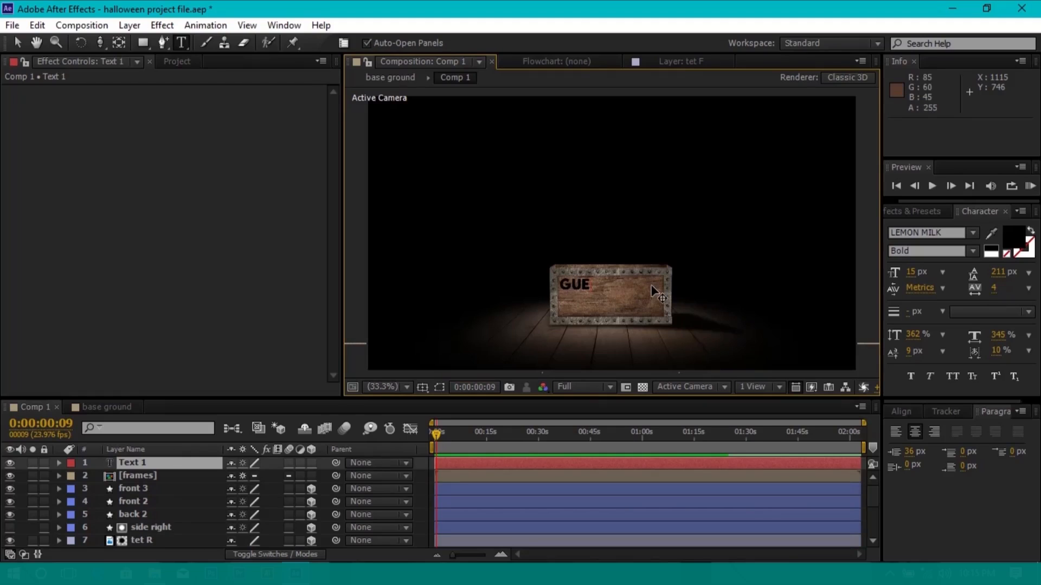
pyautogui.write('SS')
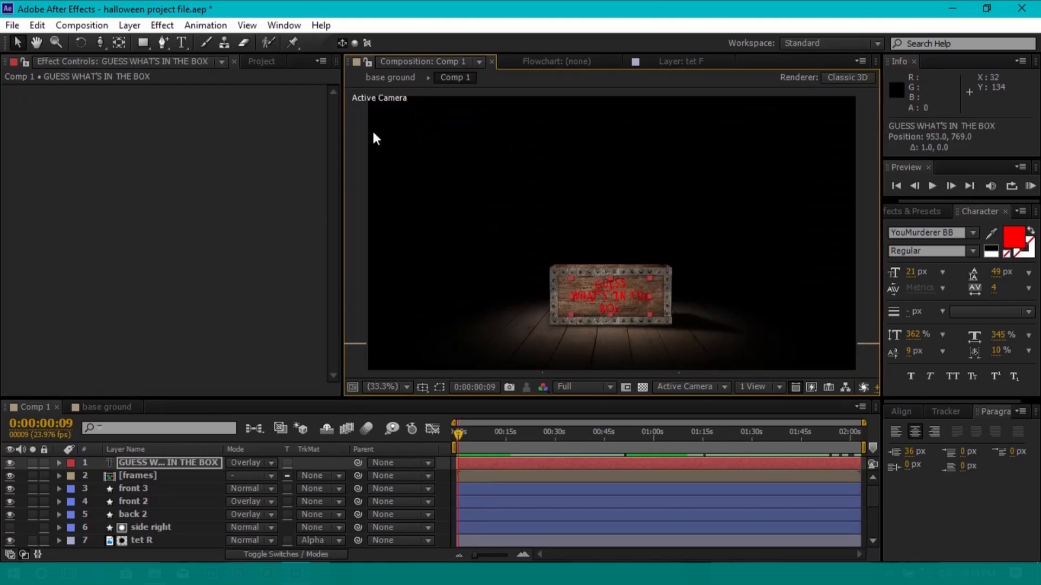
pyautogui.click(373, 139)
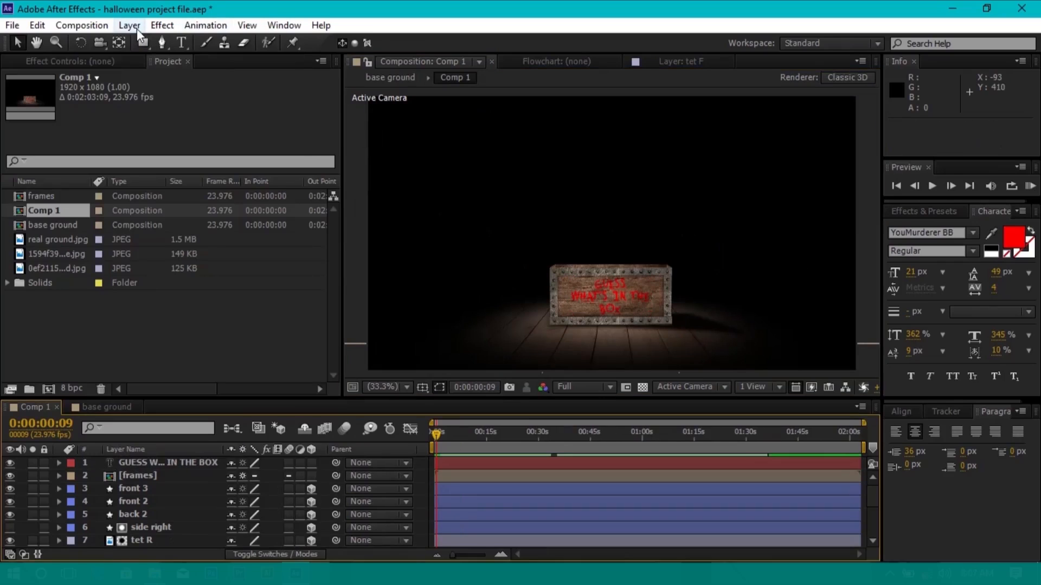
# Create a shape layer with a white rectangle about as wide as the box, drawn over its upper part
pyautogui.click(130, 25)
pyautogui.moveTo(325, 40)
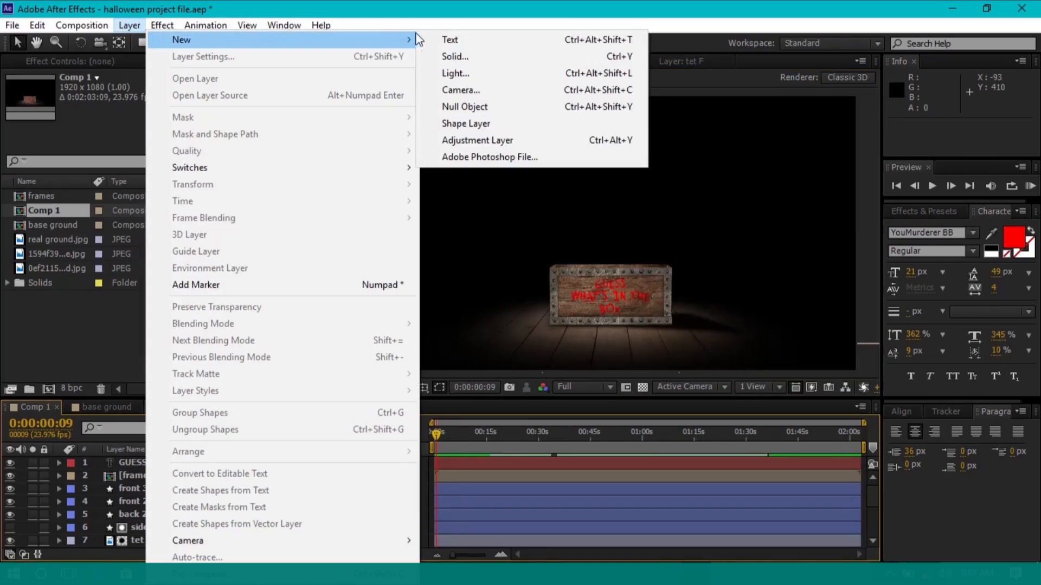
pyautogui.click(492, 129)
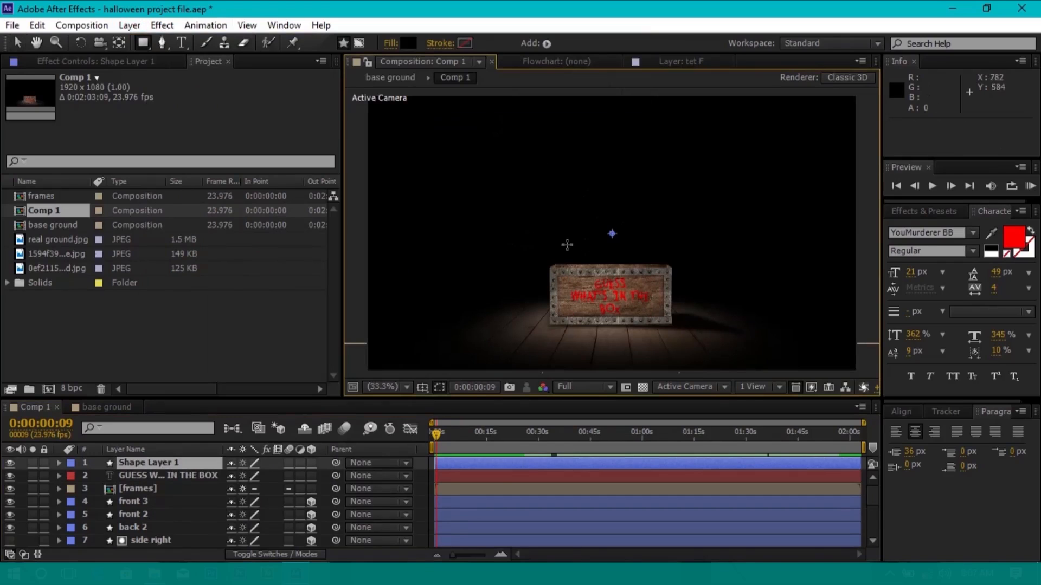
pyautogui.click(408, 43)
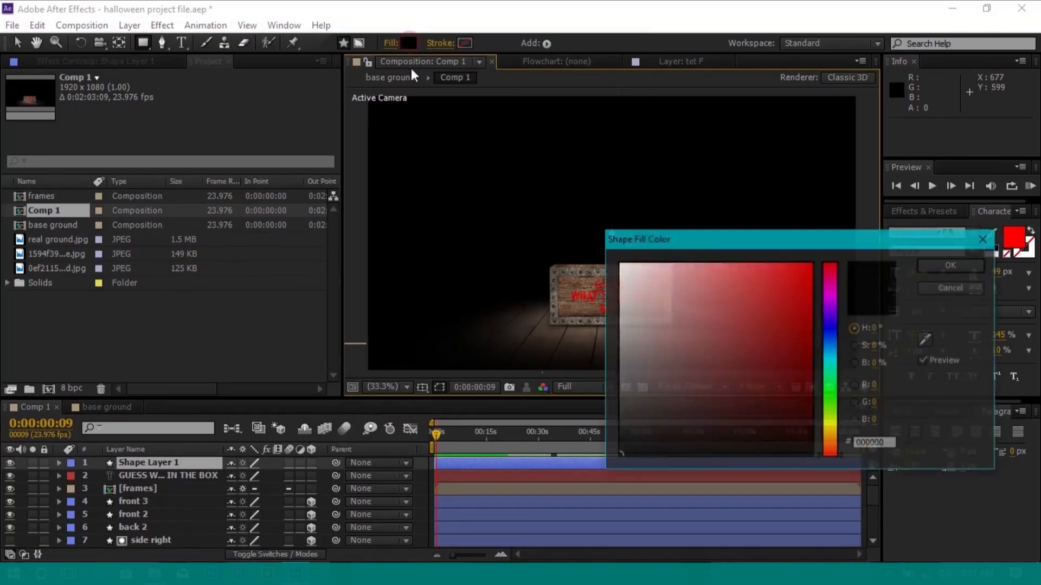
pyautogui.moveTo(631, 278); pyautogui.dragTo(618, 262)
pyautogui.click(951, 264)
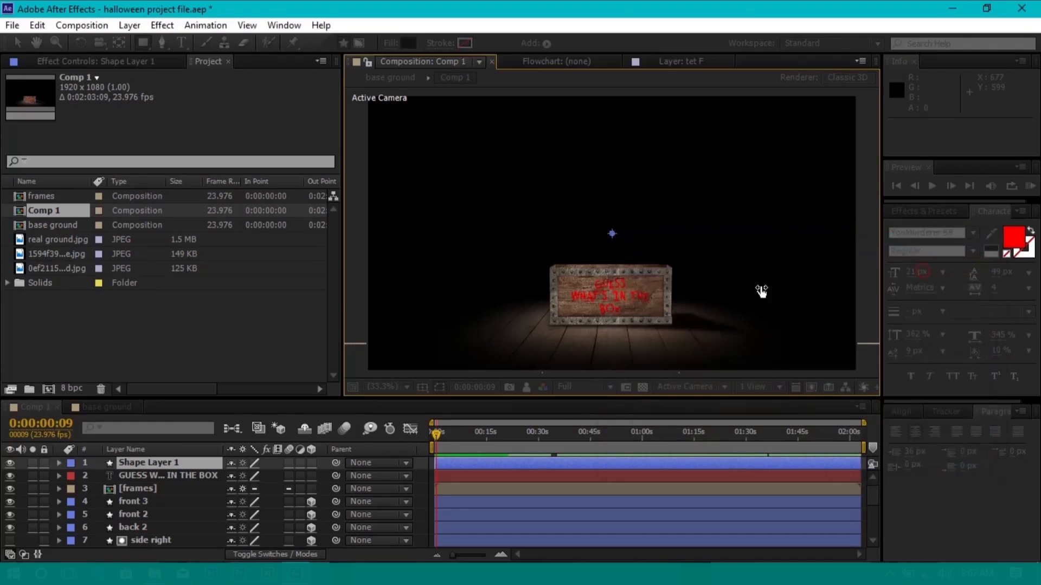
pyautogui.moveTo(553, 238)
pyautogui.mouseDown()
pyautogui.moveTo(660, 284)
pyautogui.moveTo(669, 320)
pyautogui.moveTo(668, 307)
pyautogui.mouseUp()
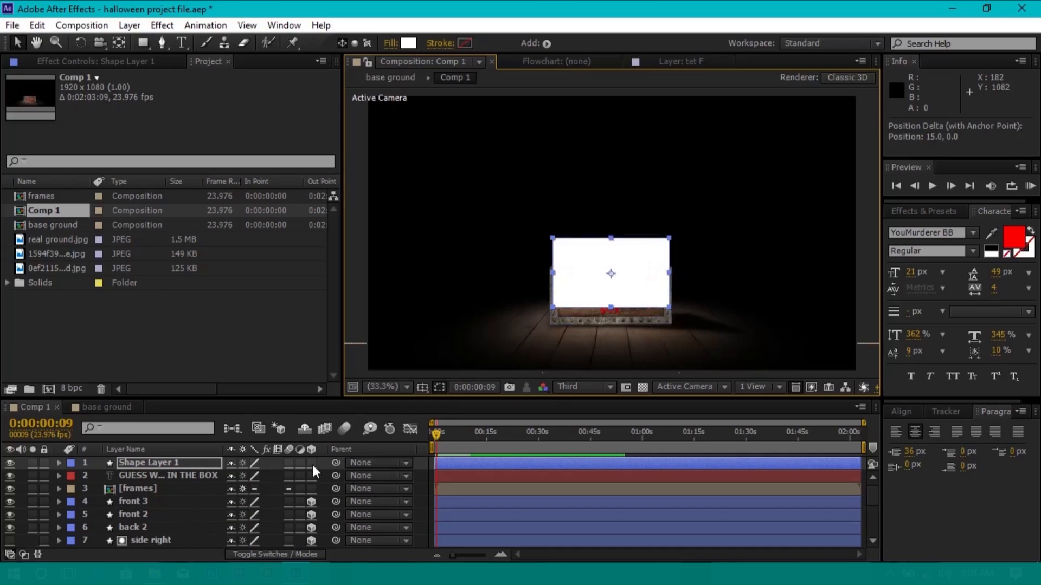
# Make Shape Layer 1 a 3D layer and lay it flat with an orientation of 270°, 0°, 0°
pyautogui.click(312, 463)
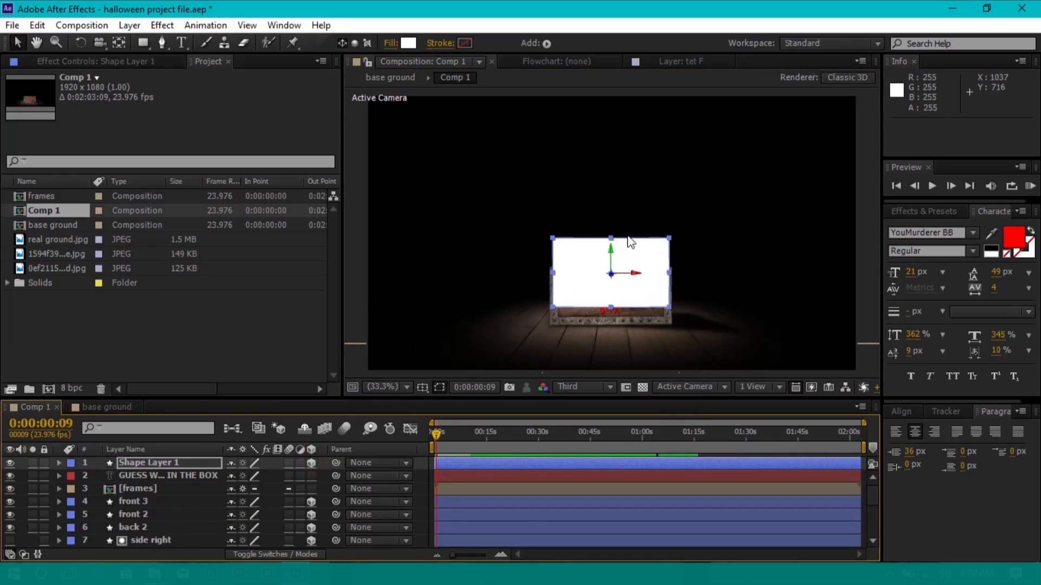
pyautogui.press('w')
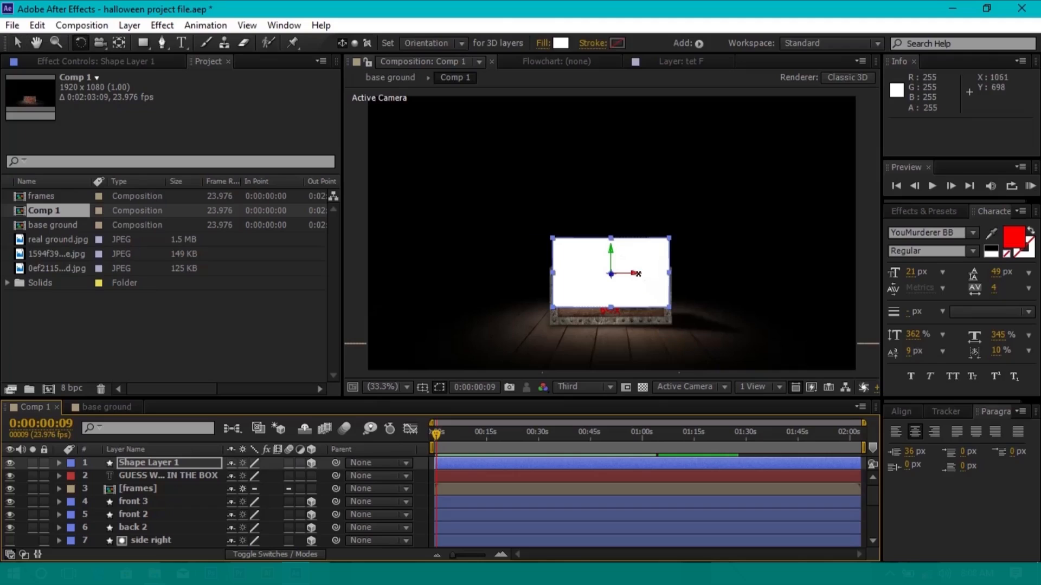
pyautogui.moveTo(637, 273); pyautogui.dragTo(642, 255)
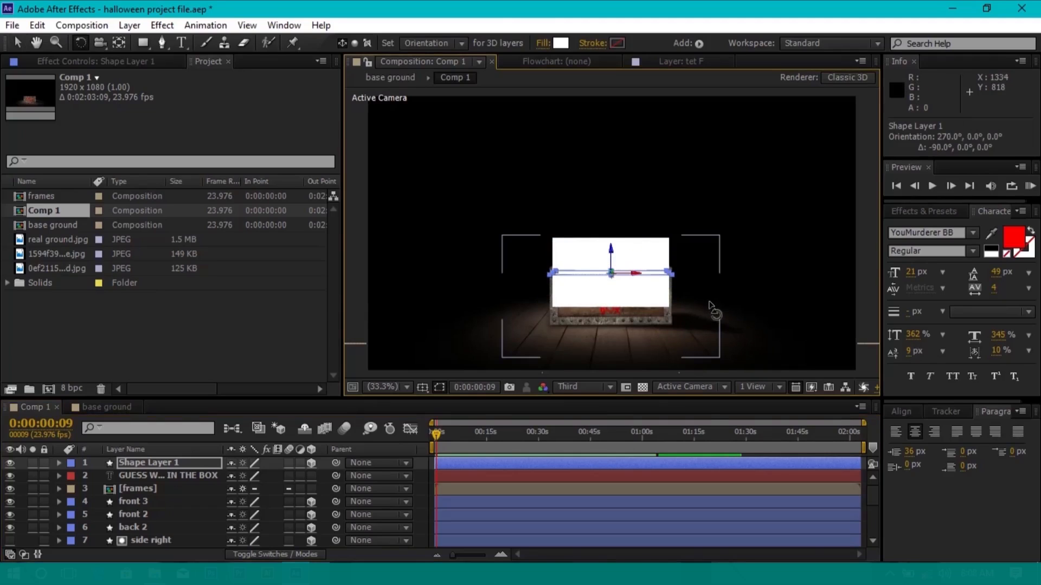
pyautogui.press('v')
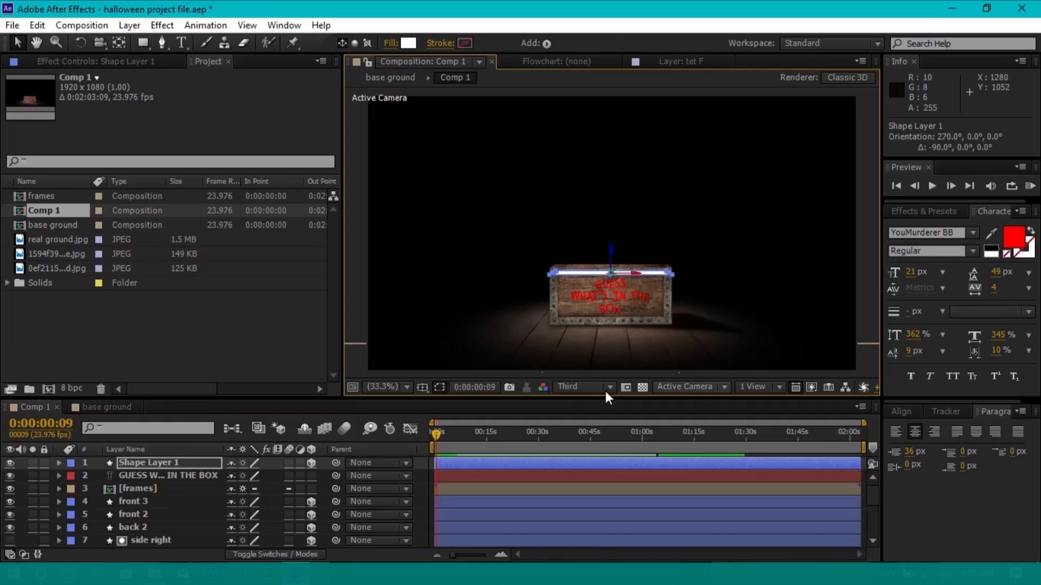
# In the top view, move the white rectangle onto the box's outline and scale it to 121%, 108% to cover the box's top
pyautogui.click(708, 387)
pyautogui.click(710, 263)
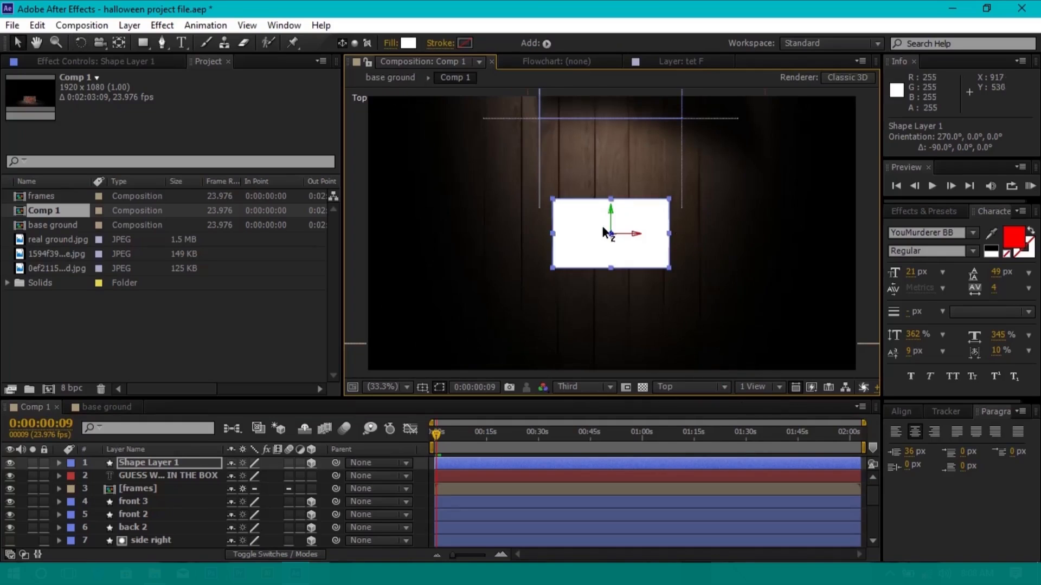
pyautogui.moveTo(737, 234); pyautogui.dragTo(725, 312)
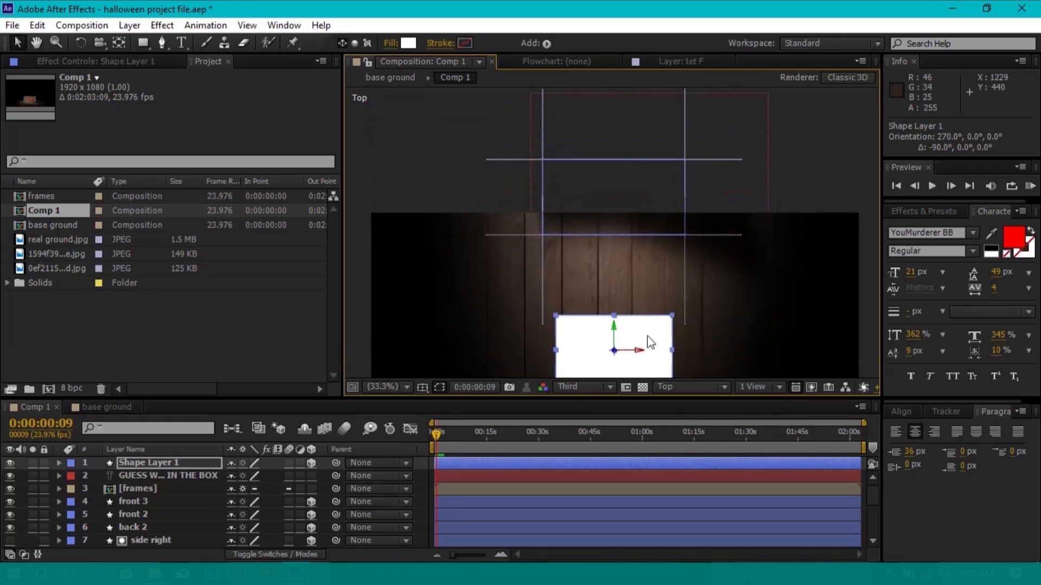
pyautogui.moveTo(618, 332); pyautogui.dragTo(626, 185)
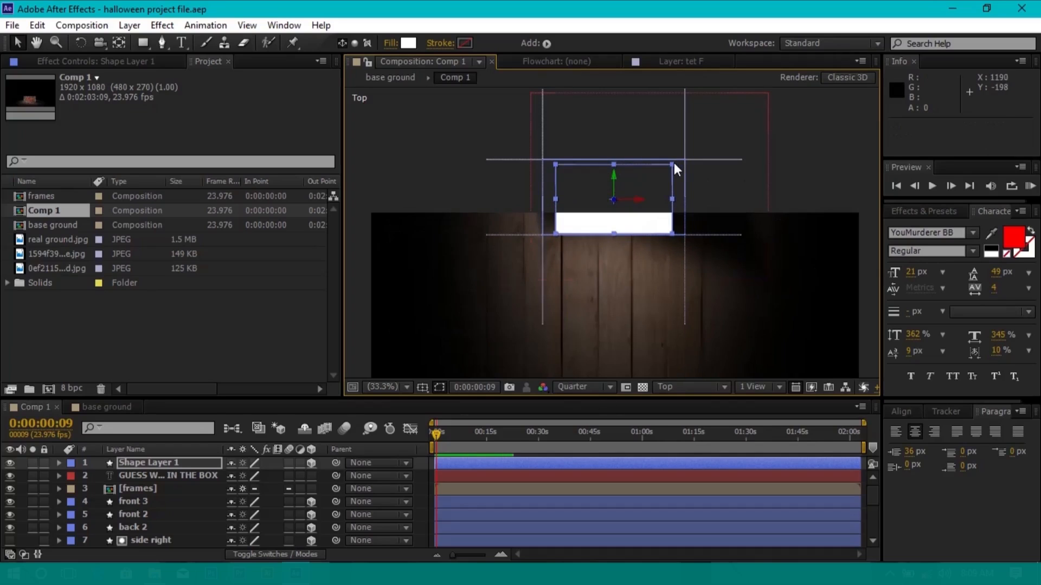
pyautogui.moveTo(672, 200); pyautogui.dragTo(681, 201)
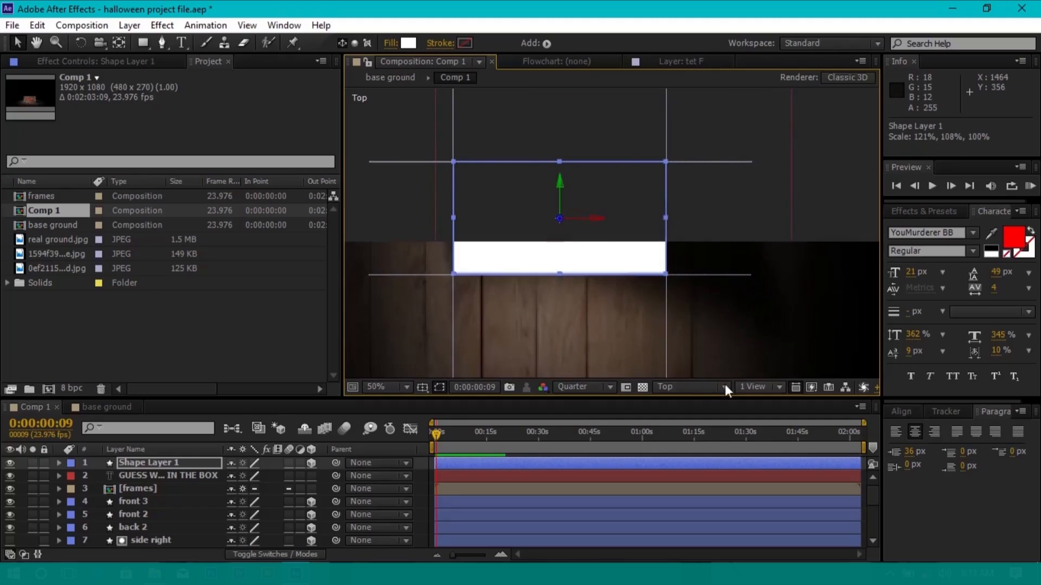
pyautogui.click(711, 386)
pyautogui.click(706, 209)
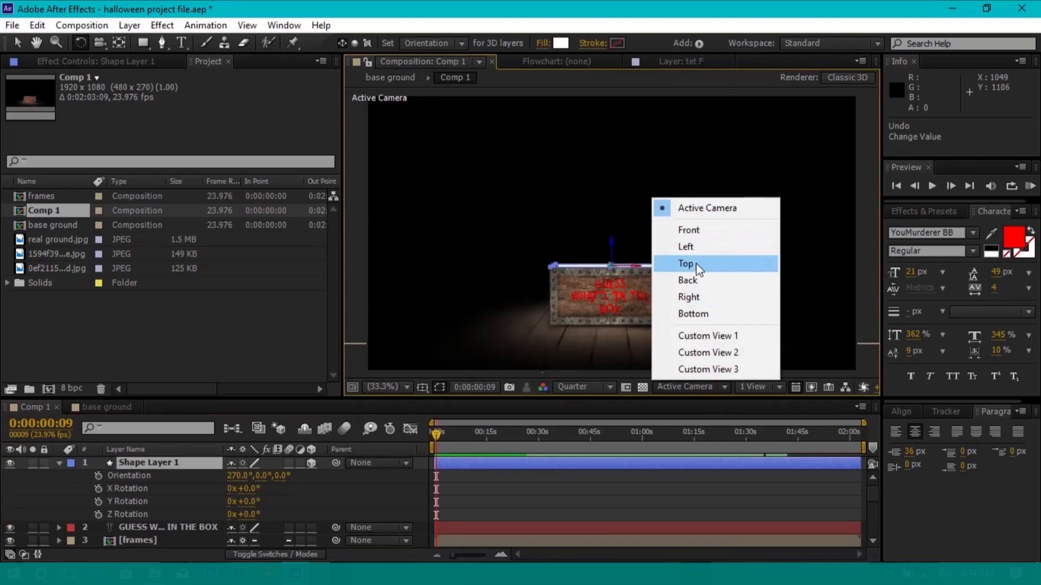
# In the top view, move the white lid's anchor point to the middle of its back edge, and return to the active camera
pyautogui.click(642, 329)
pyautogui.press('space')
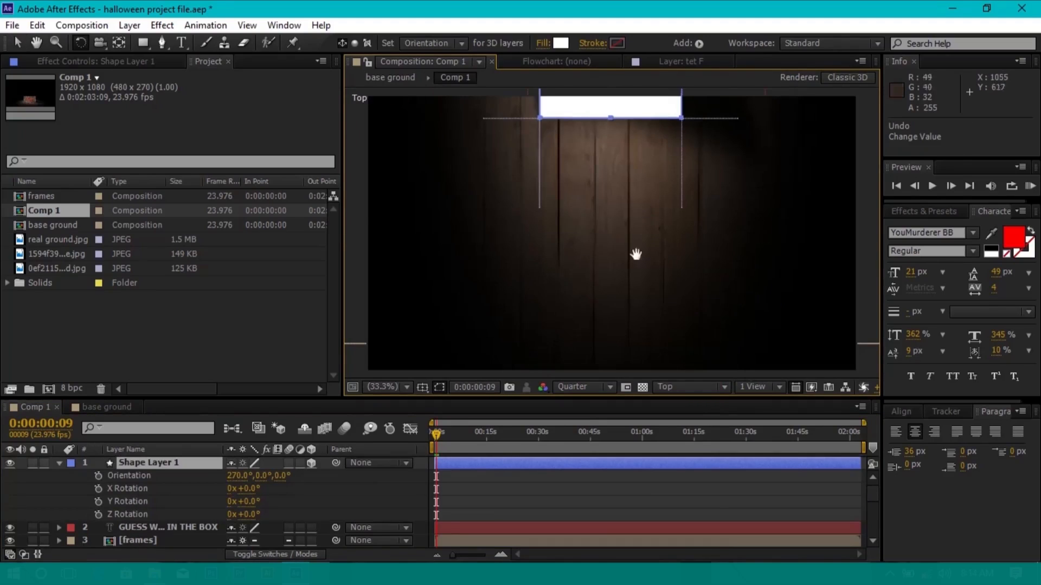
pyautogui.moveTo(653, 139); pyautogui.dragTo(642, 249)
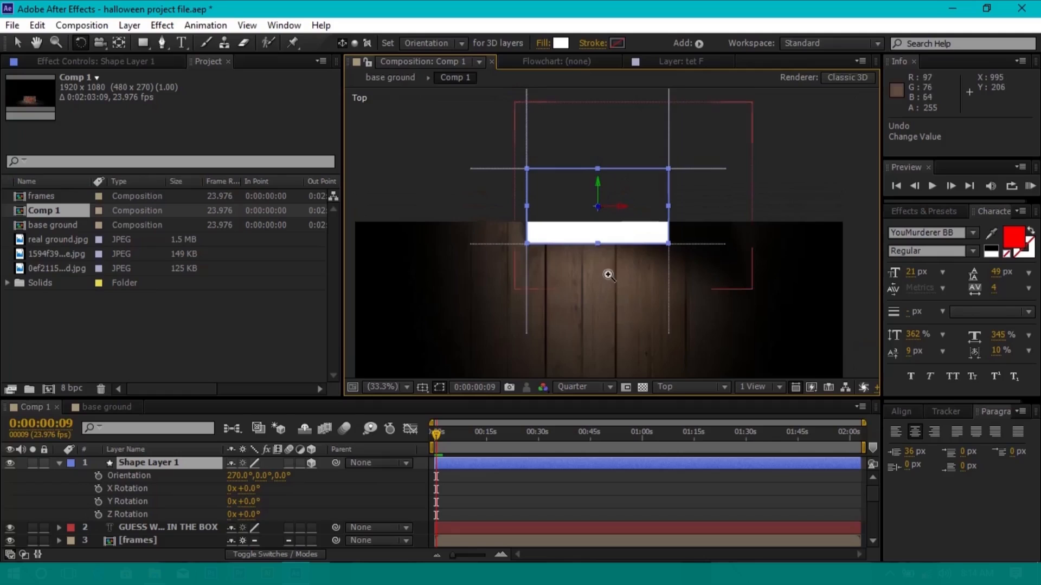
pyautogui.scroll(3, 606, 275)
pyautogui.moveTo(635, 148); pyautogui.dragTo(669, 303)
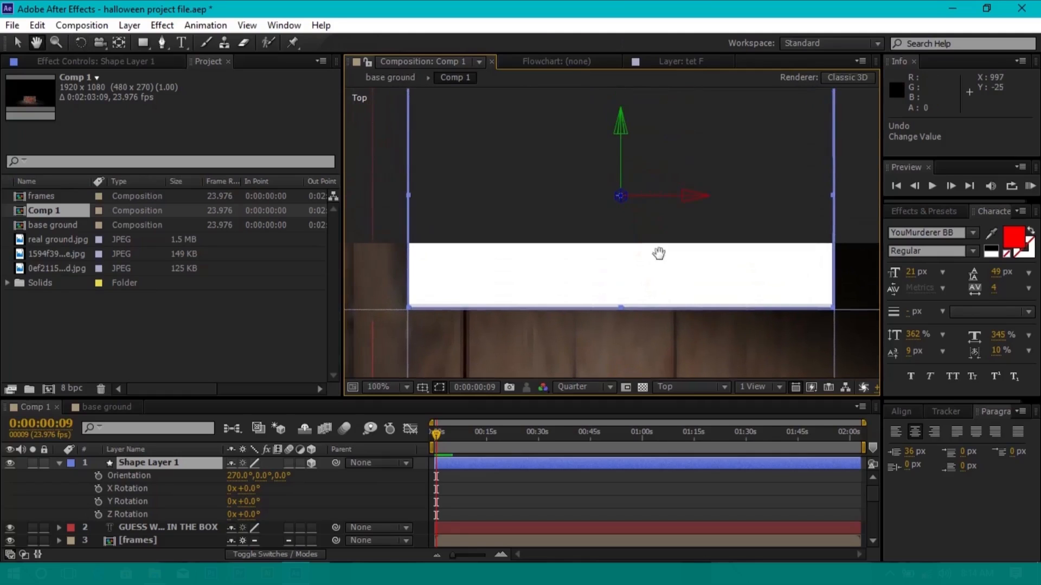
pyautogui.moveTo(650, 213); pyautogui.dragTo(663, 290)
pyautogui.press('y')
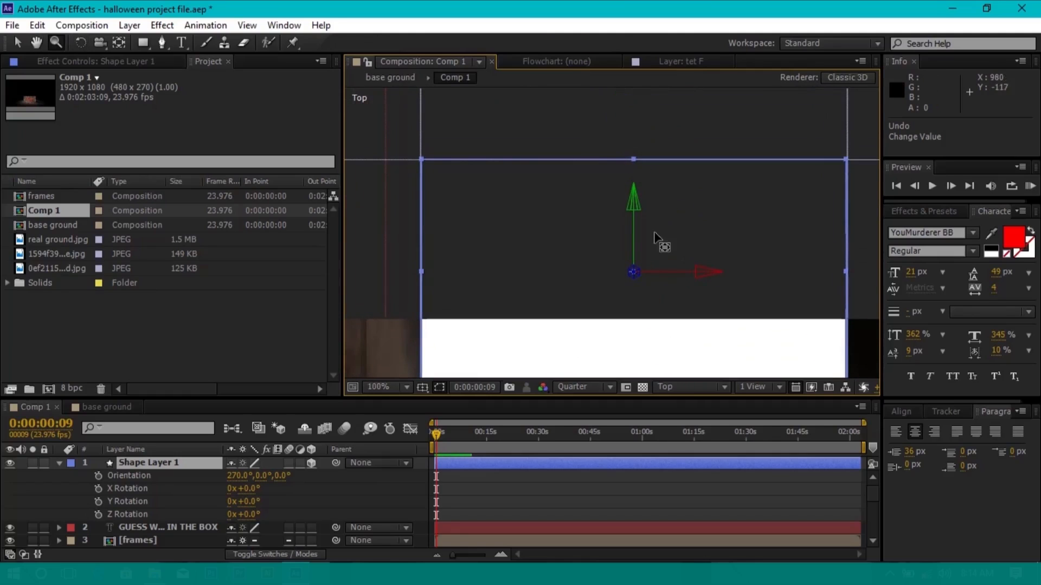
pyautogui.moveTo(632, 278); pyautogui.dragTo(634, 161)
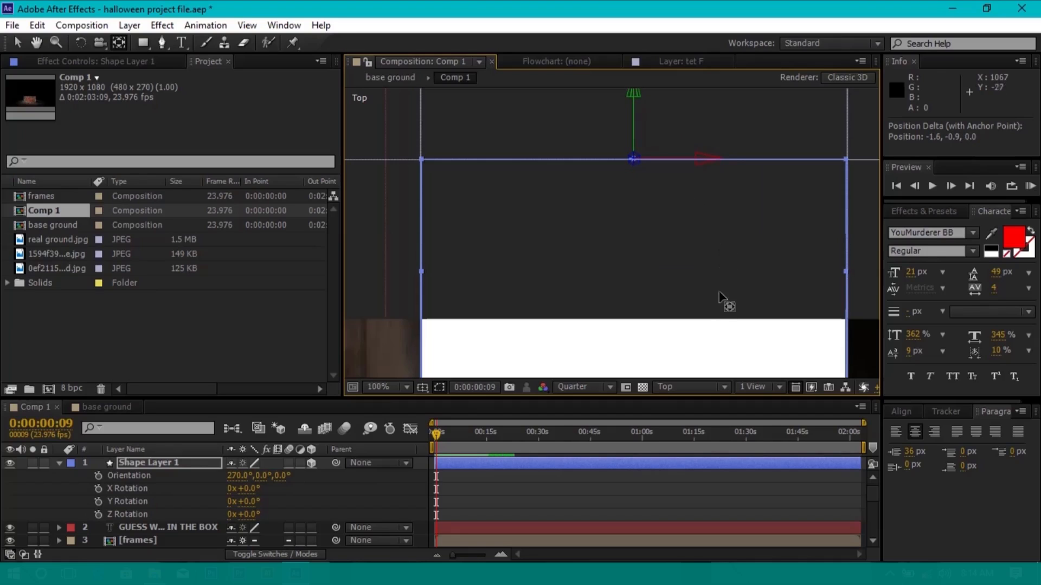
pyautogui.press('v')
pyautogui.click(682, 390)
pyautogui.click(684, 210)
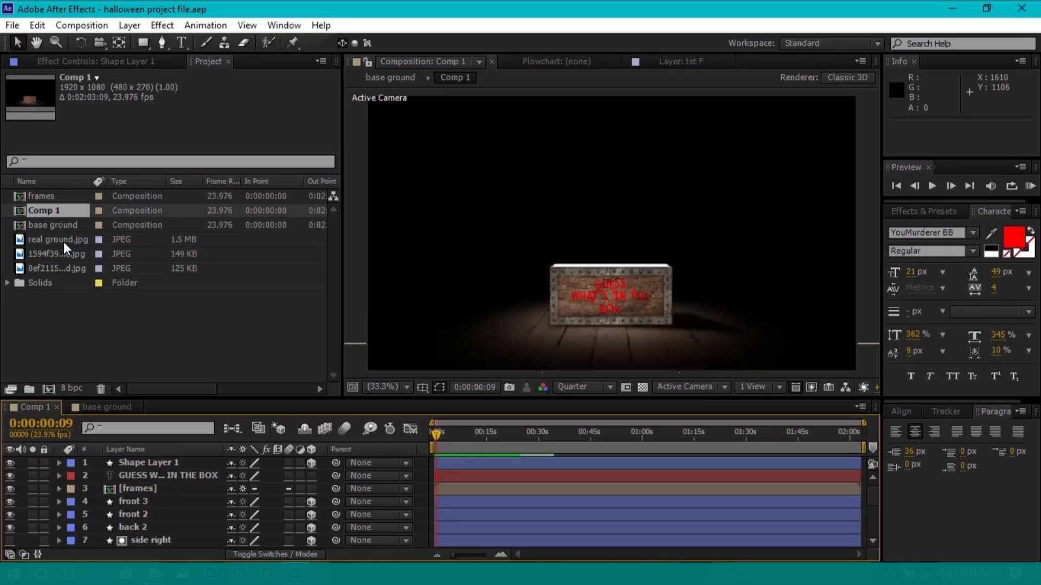
# Add the dark wood image 1594f39afb3e13d2c269a879a258ebae.jpg to Comp 1 directly below Shape Layer 1 and make it a 3D layer
pyautogui.click(63, 240)
pyautogui.click(72, 253)
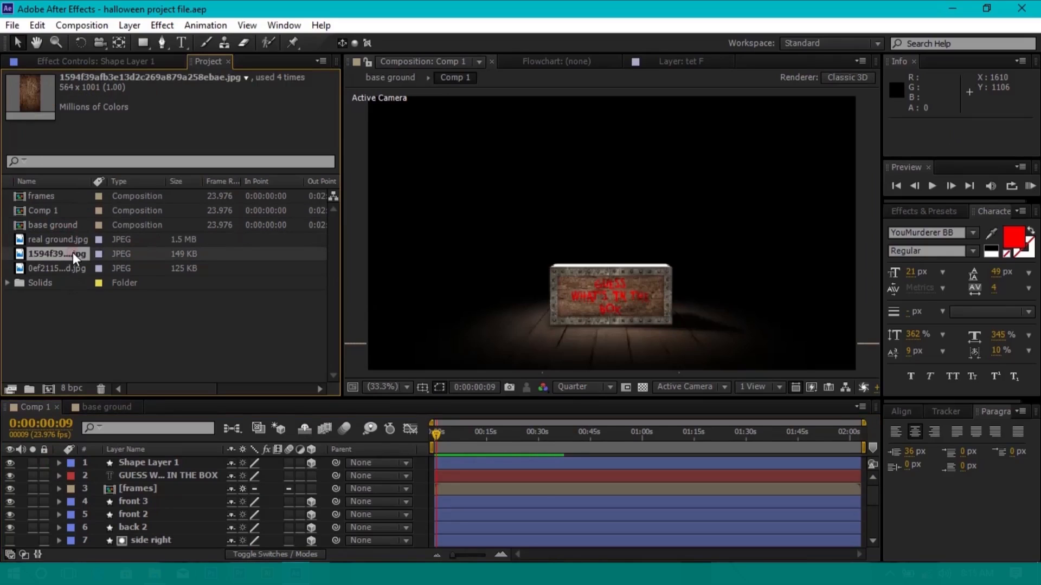
pyautogui.moveTo(64, 255); pyautogui.dragTo(112, 467)
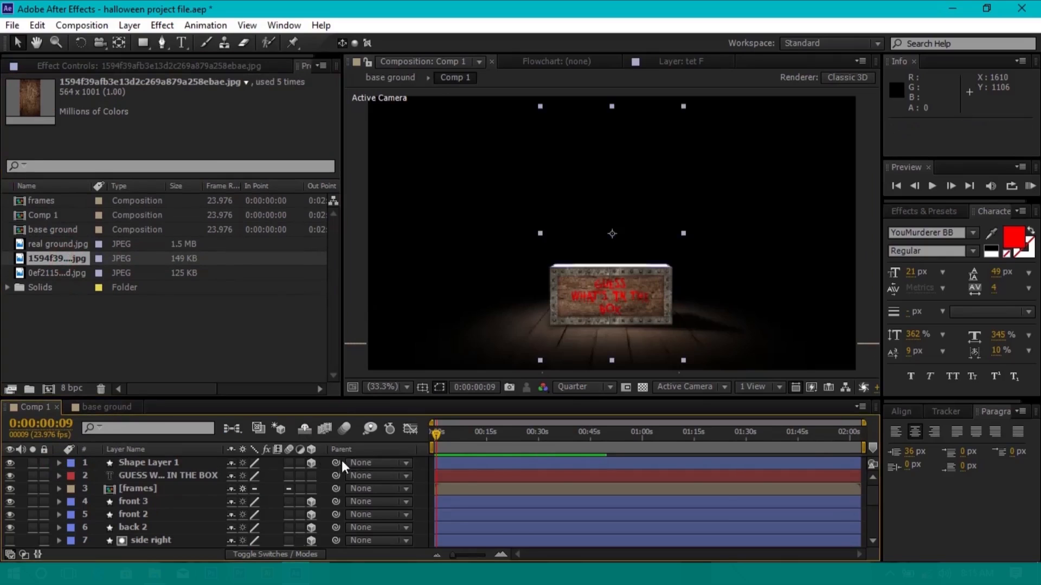
pyautogui.click(312, 475)
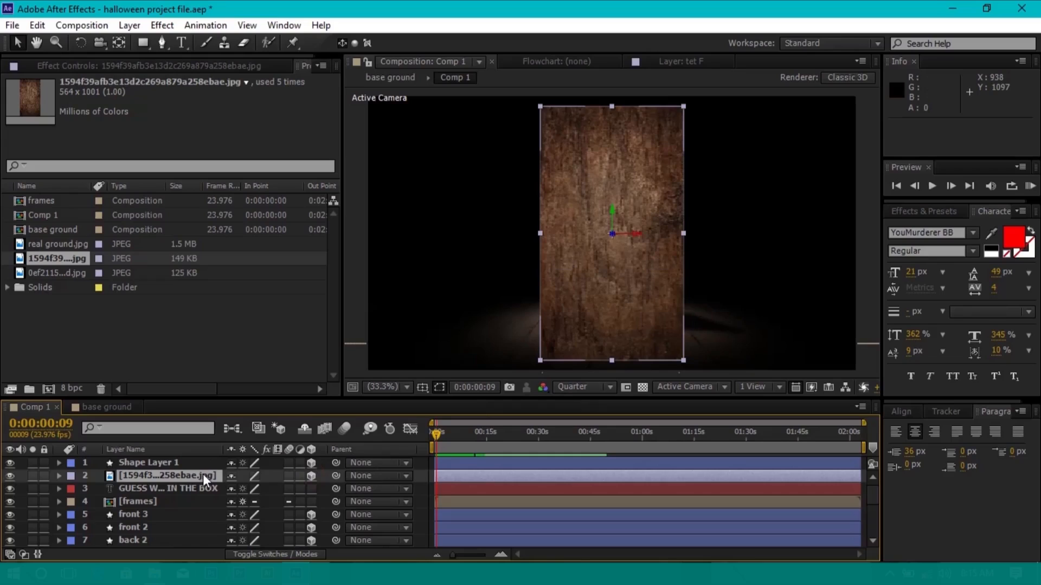
# Set the wood image's Z rotation to 90° and its orientation to 270°, 0°, 0° so it lies flat, and save the project
pyautogui.press('r')
pyautogui.click(249, 529)
pyautogui.write('90')
pyautogui.press('Return')
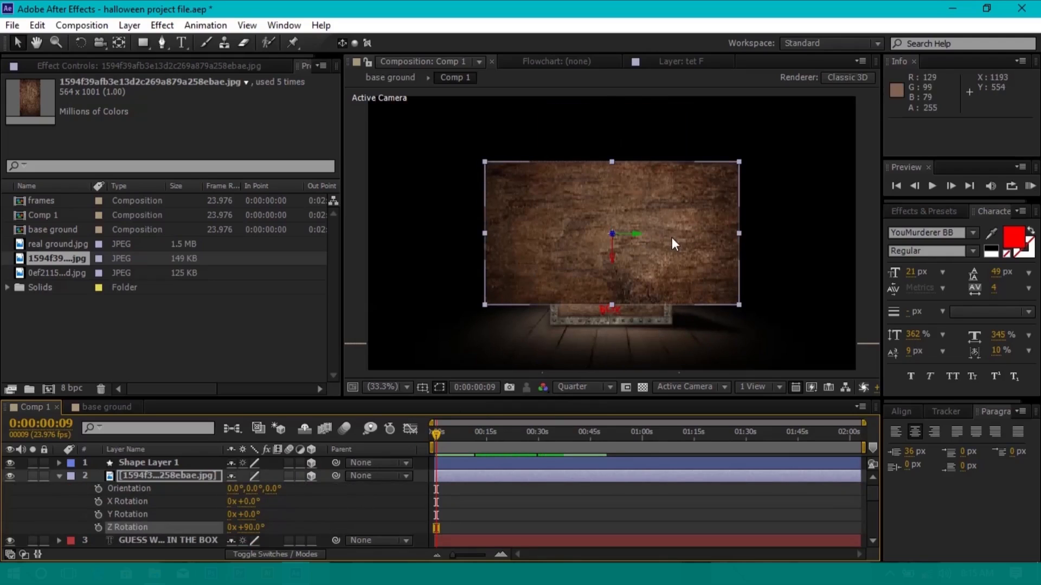
pyautogui.press('w')
pyautogui.moveTo(637, 235); pyautogui.dragTo(639, 218)
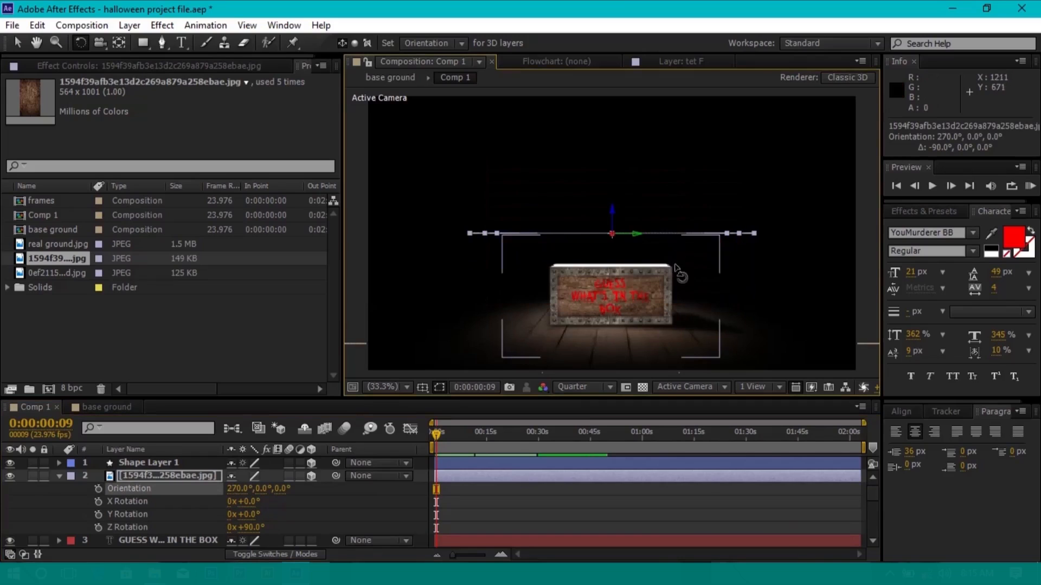
pyautogui.hotkey('ctrl', 's')
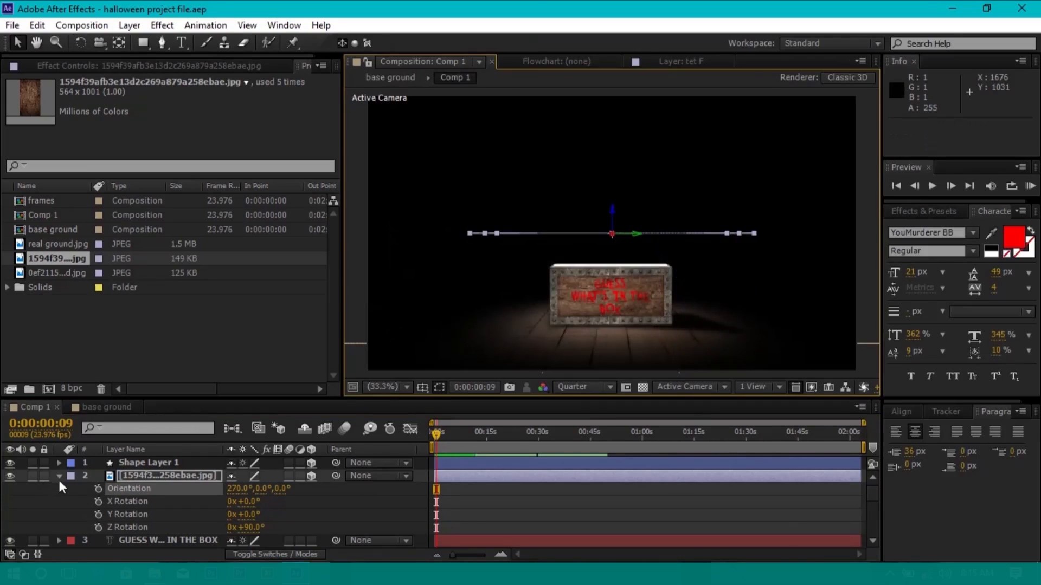
# Copy Shape Layer 1's Position value onto the wood image layer's Position
pyautogui.click(158, 461)
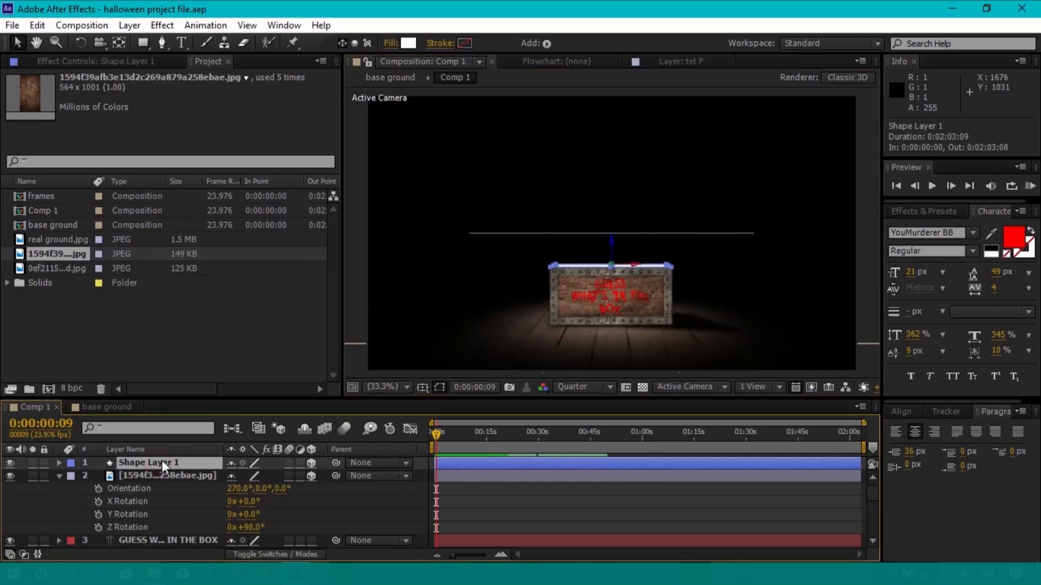
pyautogui.press('p')
pyautogui.click(130, 477)
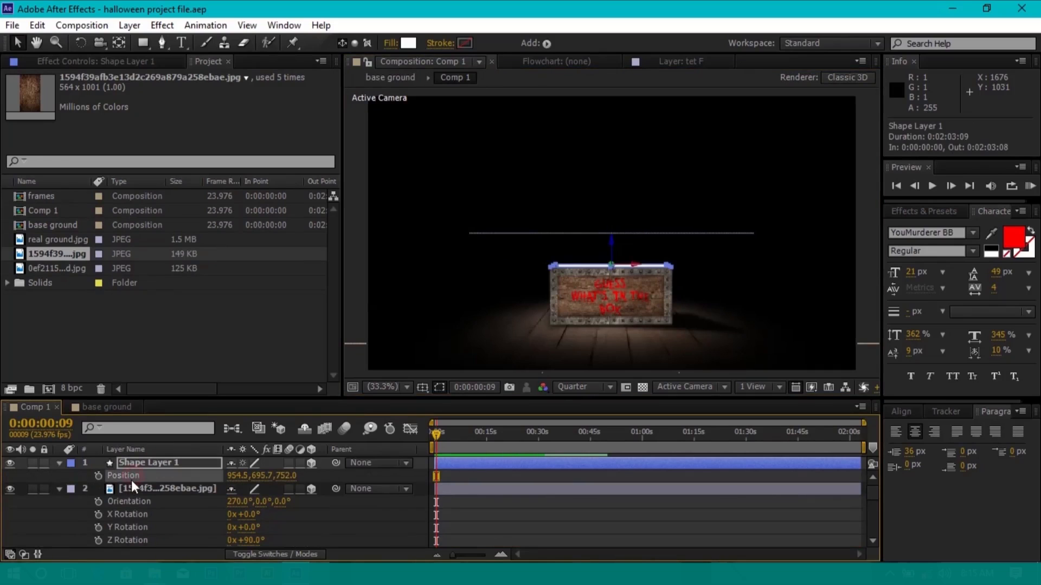
pyautogui.click(164, 488)
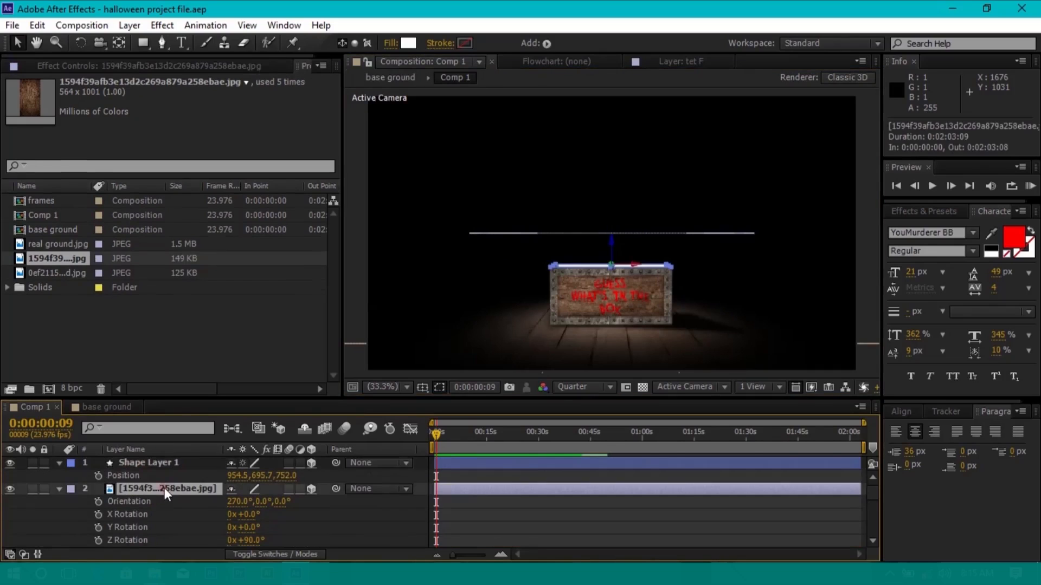
pyautogui.press('p')
pyautogui.click(154, 500)
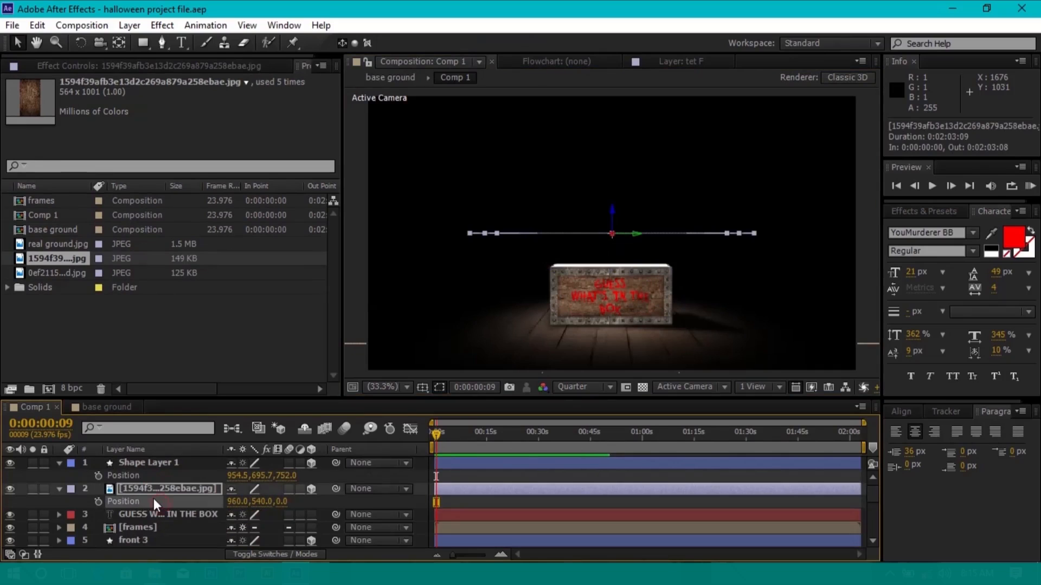
# Paste the copied position onto the wood image layer and, in Top view, slide it along Z to 692
pyautogui.hotkey('ctrl', 'v')
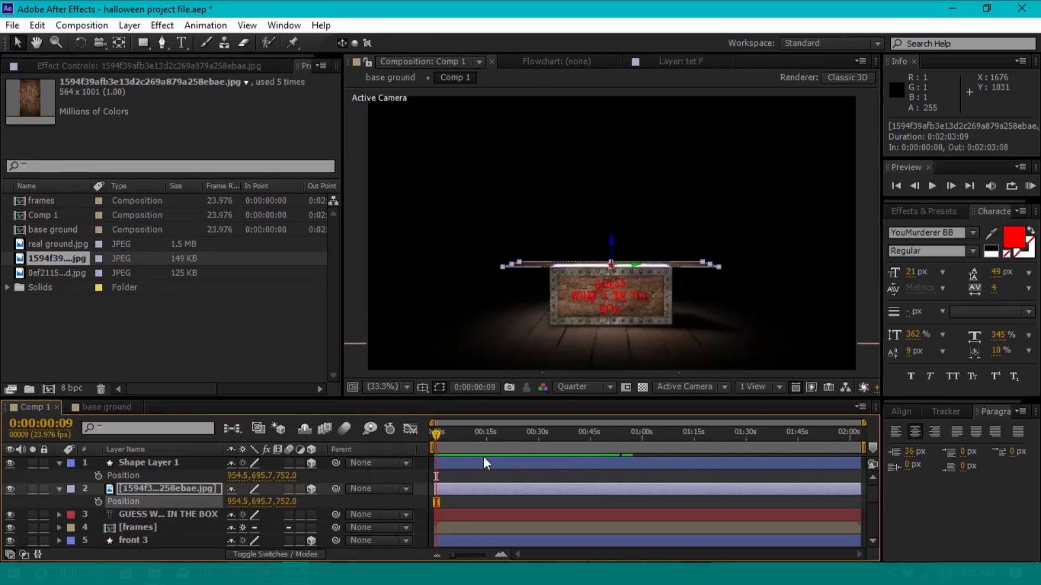
pyautogui.click(679, 387)
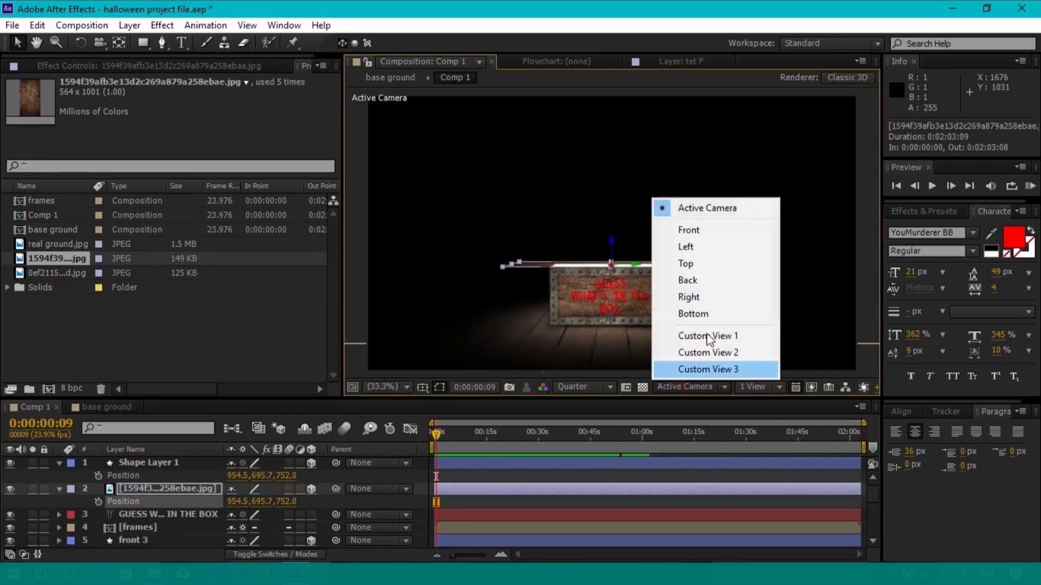
pyautogui.click(692, 262)
pyautogui.moveTo(664, 186); pyautogui.dragTo(690, 297)
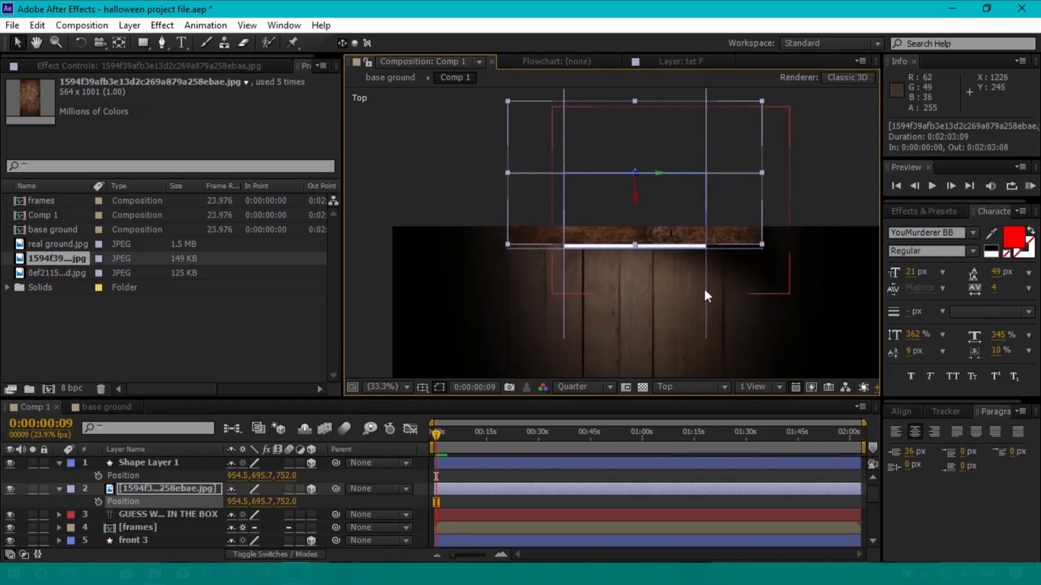
pyautogui.moveTo(636, 200); pyautogui.dragTo(635, 214)
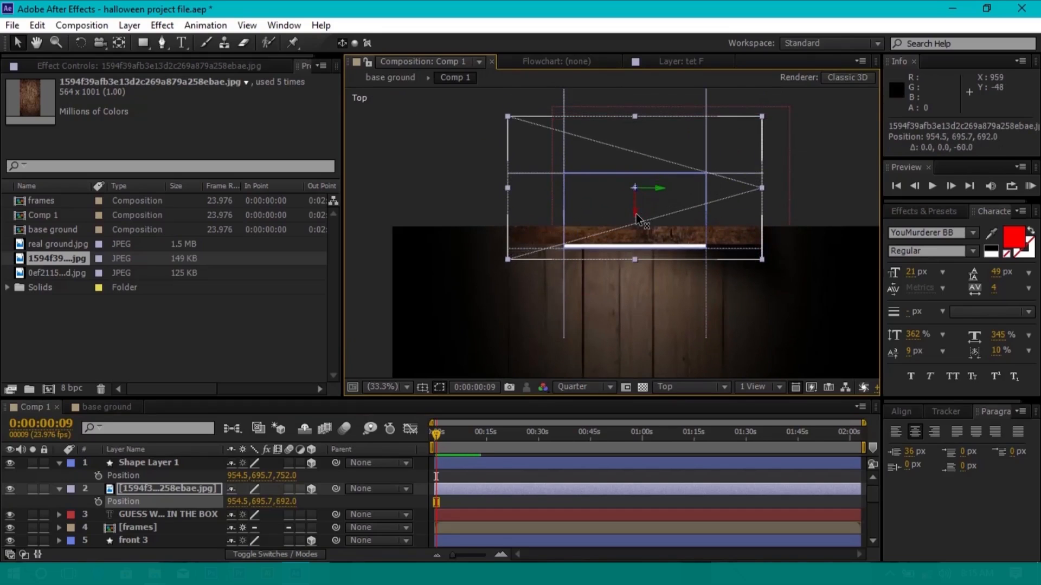
pyautogui.moveTo(712, 280); pyautogui.dragTo(747, 285)
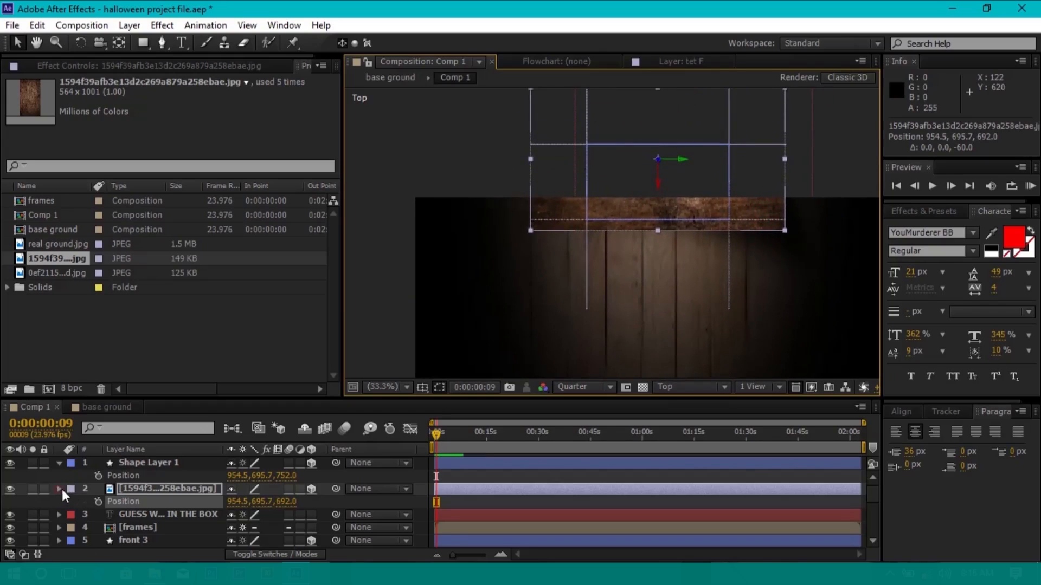
# Give the wood image layer an Alpha Matte from Shape Layer 1 and return to the Active Camera view
pyautogui.click(60, 489)
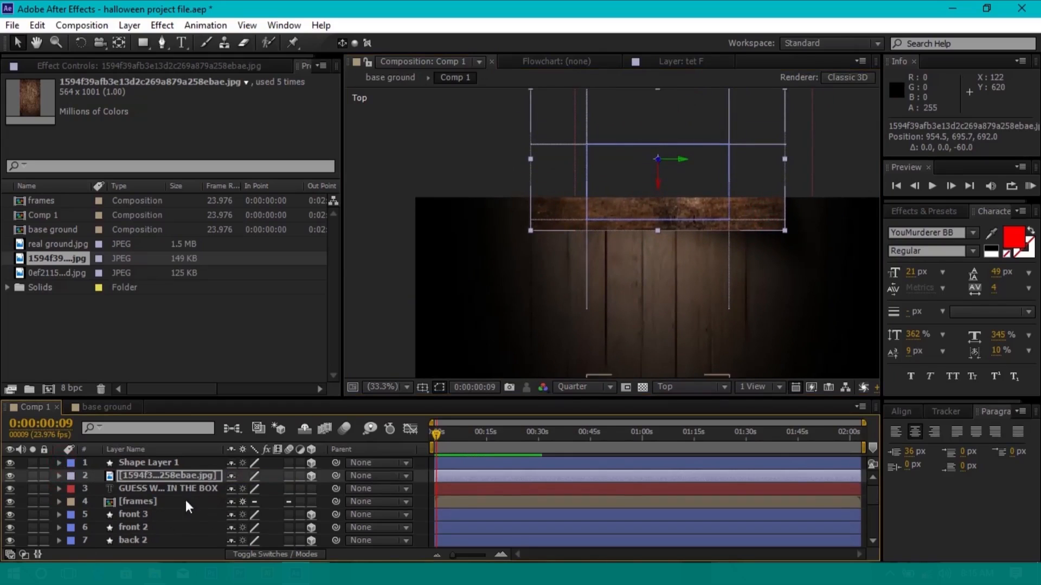
pyautogui.click(265, 552)
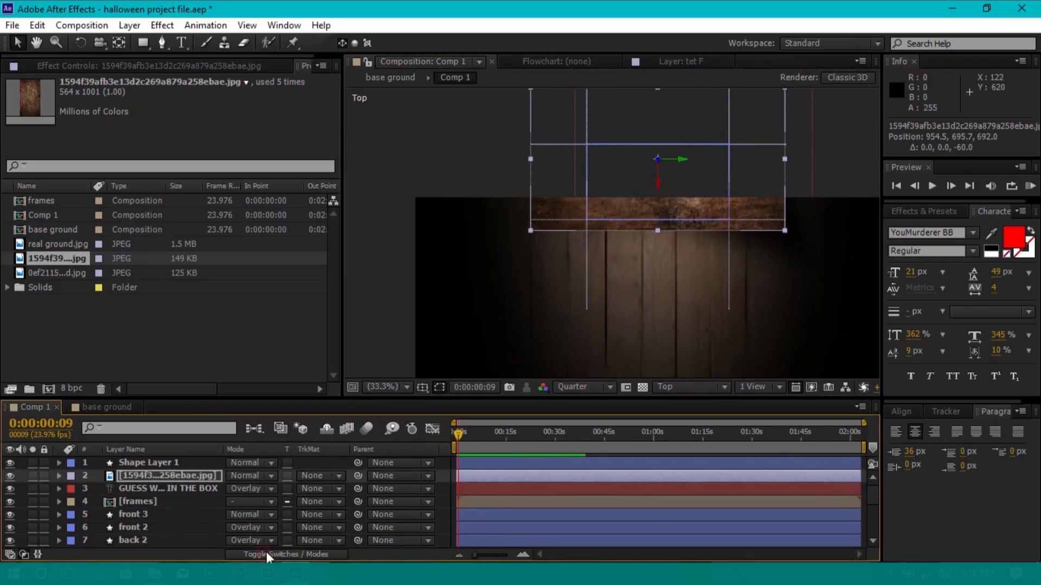
pyautogui.click(306, 477)
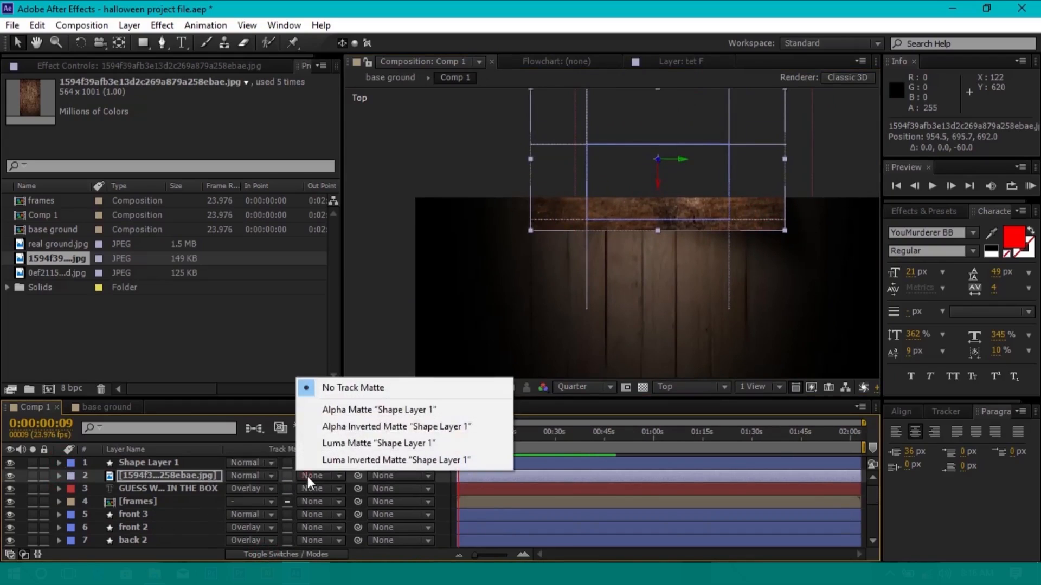
pyautogui.click(352, 412)
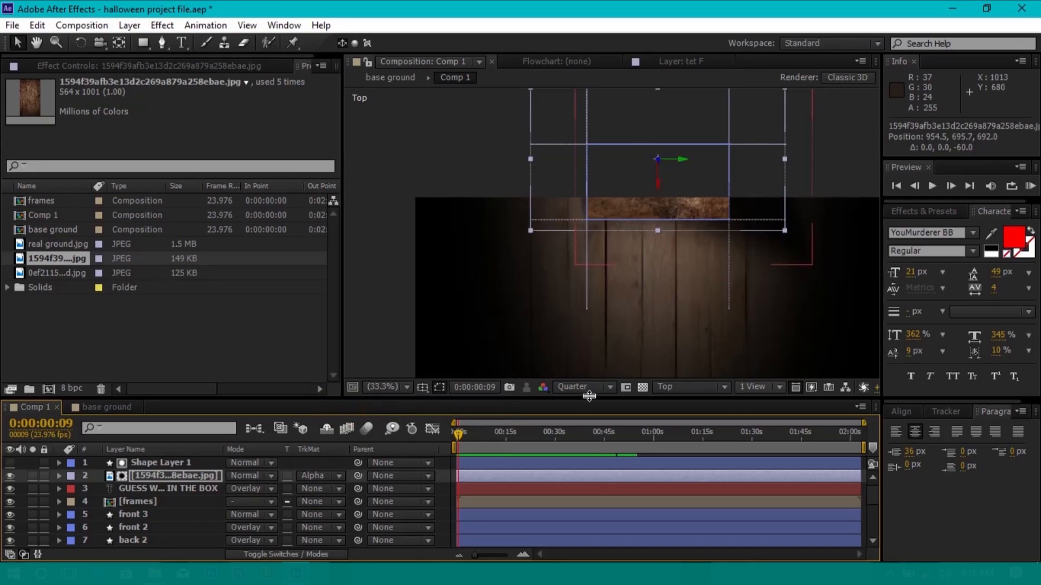
pyautogui.click(693, 388)
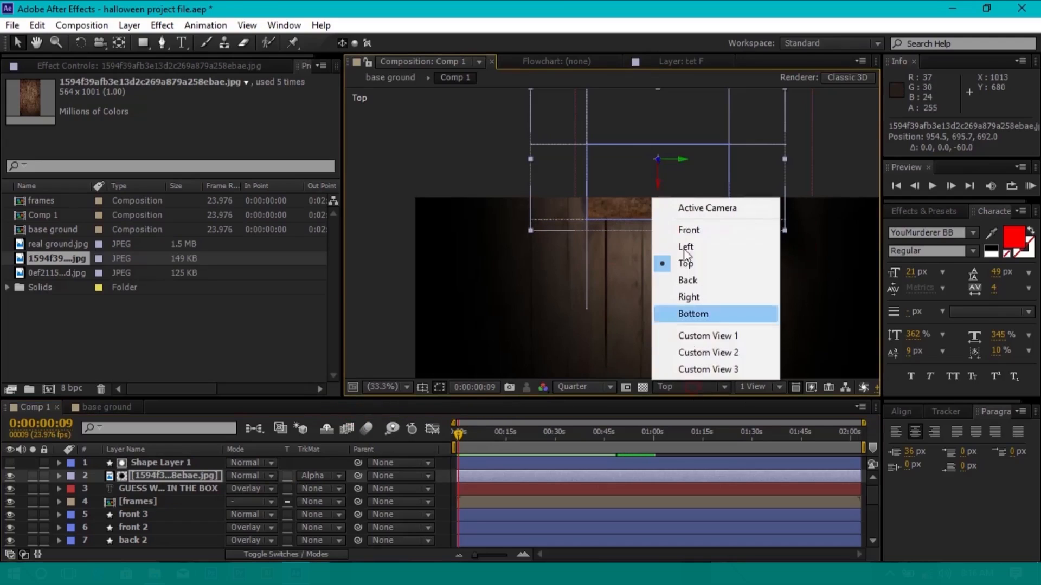
pyautogui.click(687, 205)
# Parent the wood image layer to Shape Layer 1
pyautogui.click(184, 474)
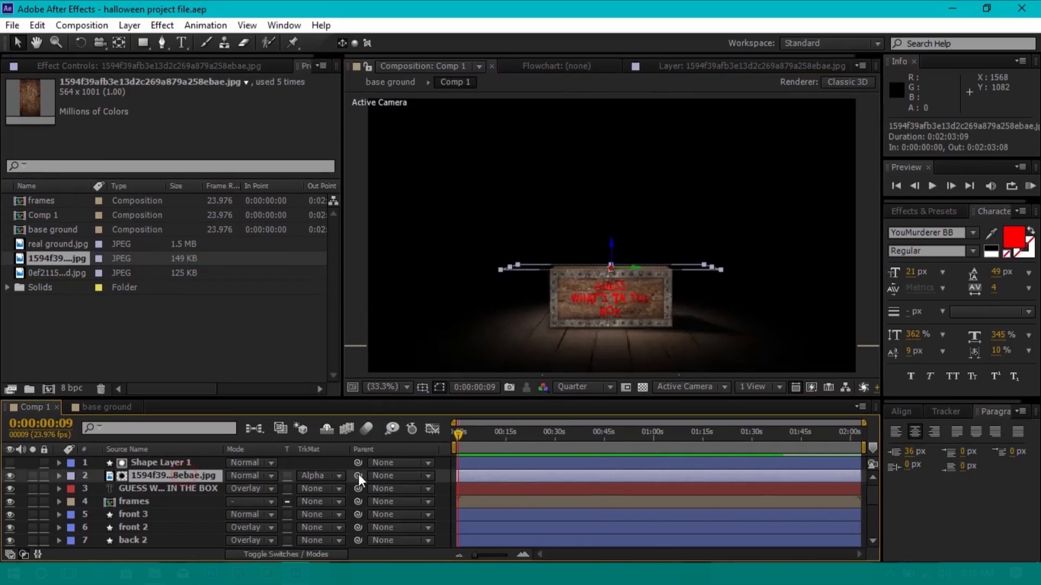
pyautogui.moveTo(358, 475); pyautogui.dragTo(300, 458)
pyautogui.click(201, 465)
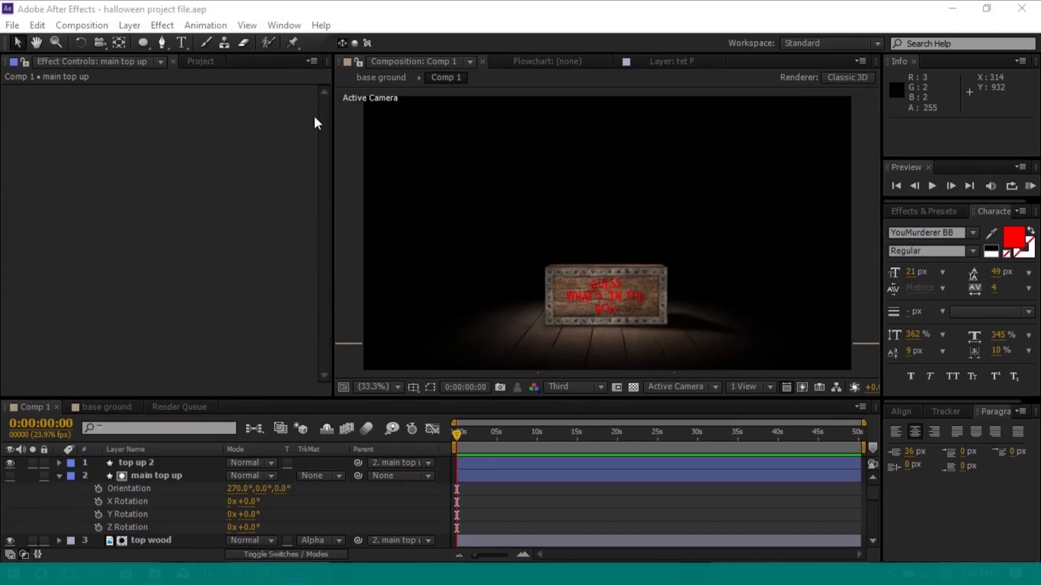
# Add a one-node camera with the 50mm preset and start keyframing its Position at 0:00:00:11
pyautogui.click(129, 26)
pyautogui.moveTo(147, 40)
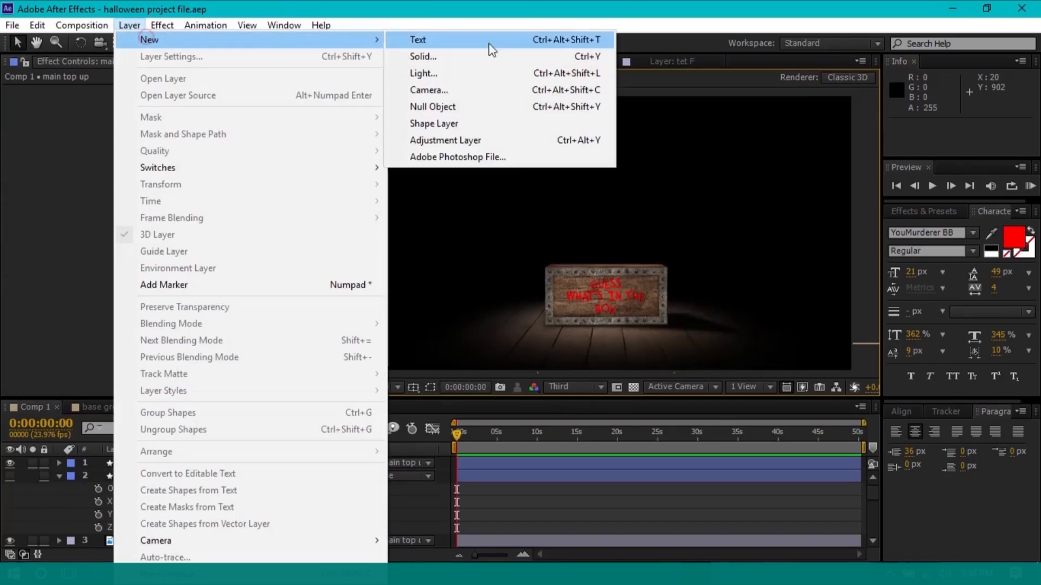
pyautogui.click(467, 94)
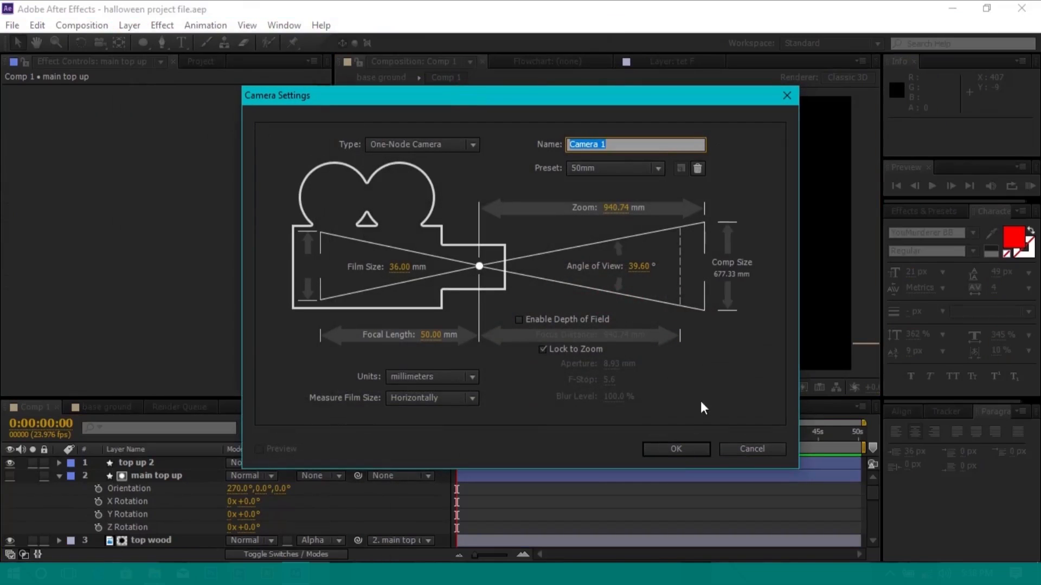
pyautogui.click(665, 448)
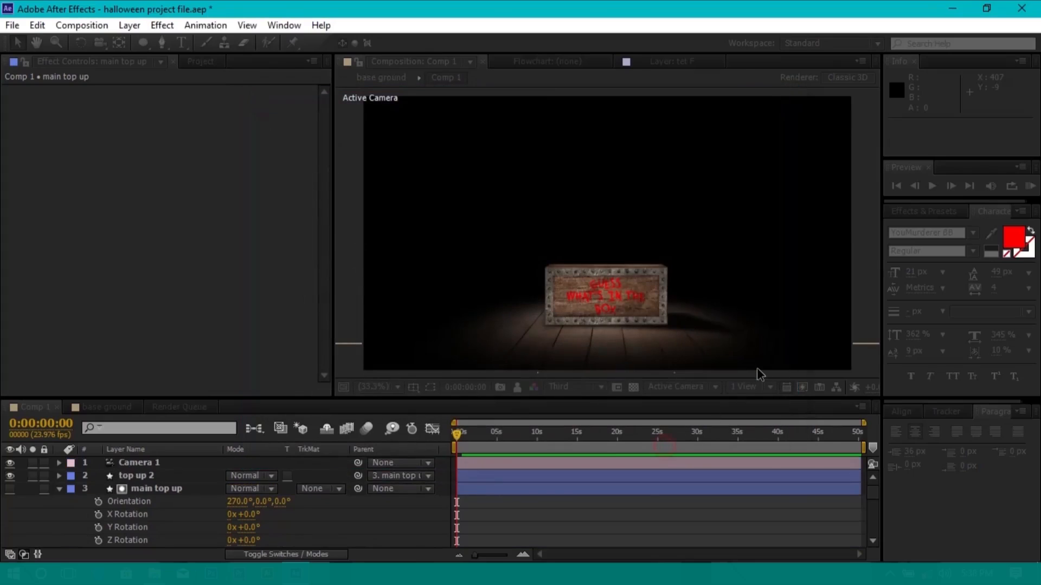
pyautogui.press('p')
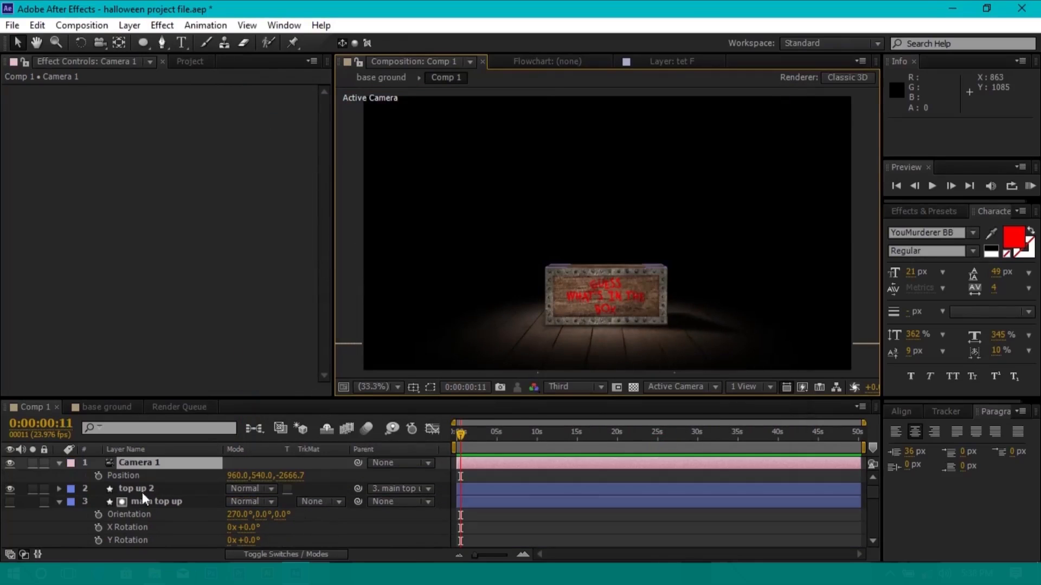
pyautogui.click(98, 475)
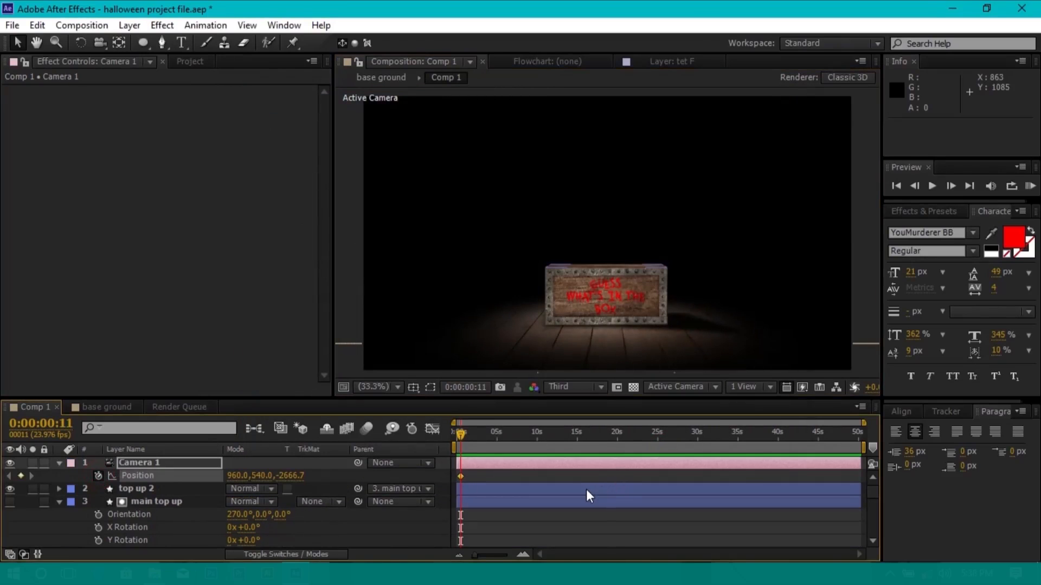
# At 0:00:05:01, push the camera in towards the box by setting its Z position to about -1689.7
pyautogui.moveTo(460, 434); pyautogui.dragTo(497, 437)
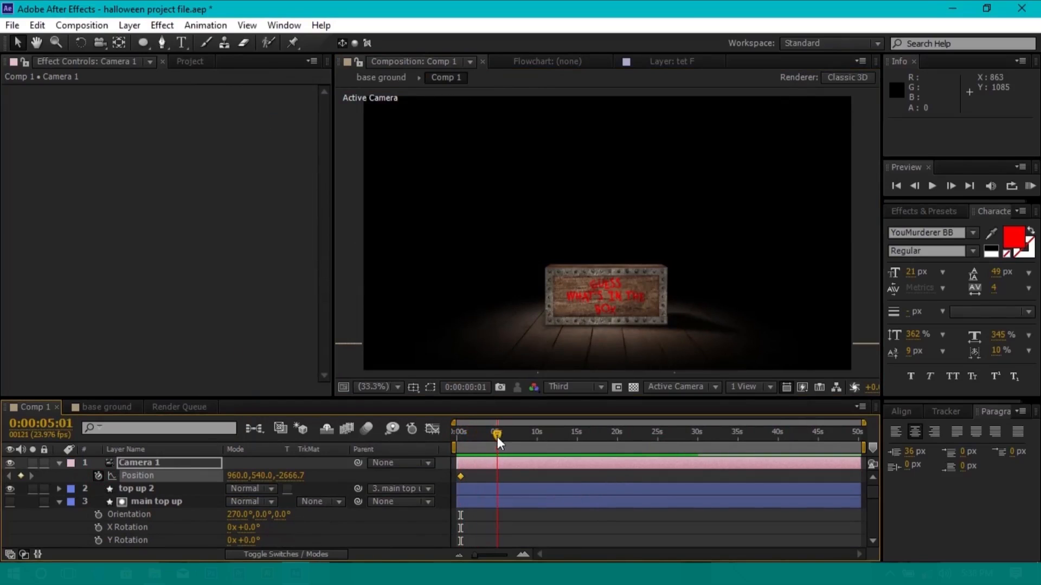
pyautogui.moveTo(296, 475); pyautogui.dragTo(337, 477)
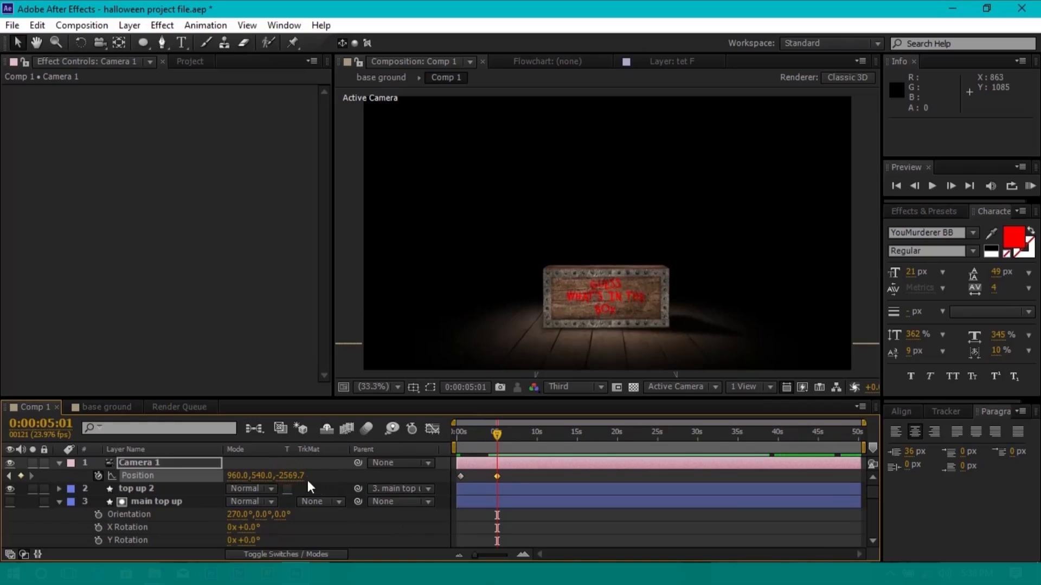
pyautogui.moveTo(290, 477); pyautogui.dragTo(366, 479)
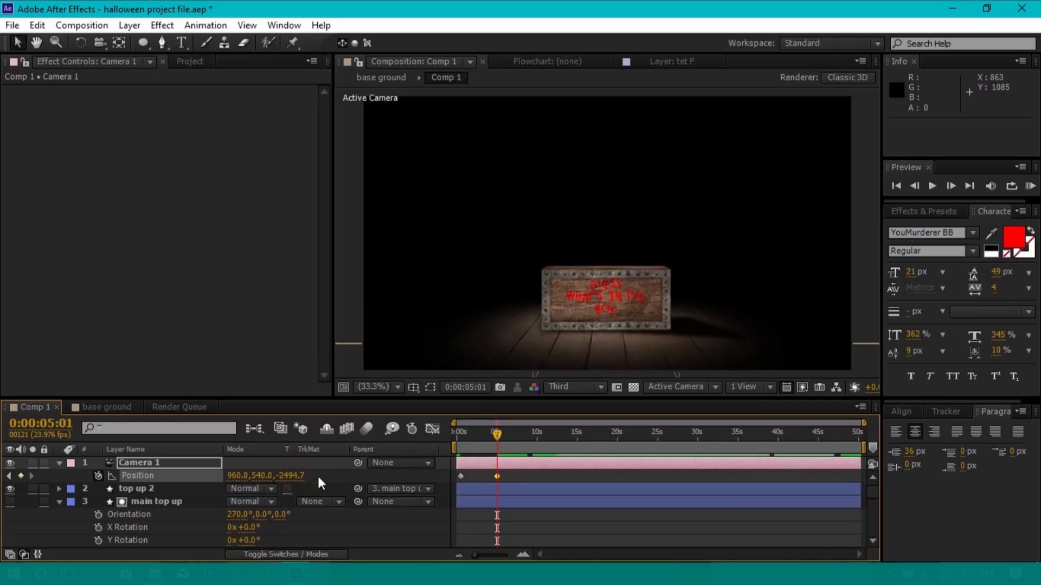
pyautogui.moveTo(294, 480); pyautogui.dragTo(365, 474)
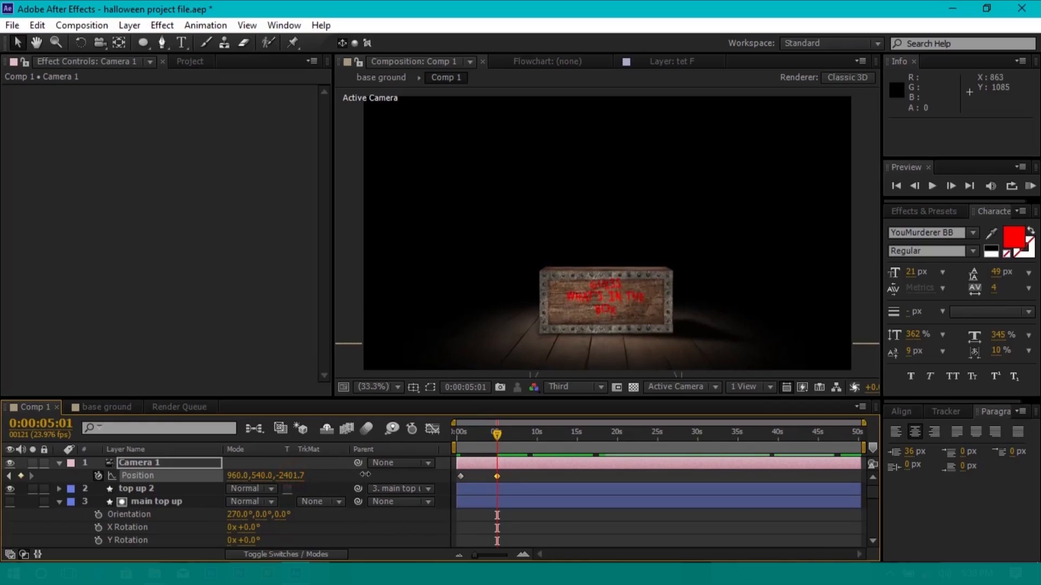
pyautogui.moveTo(297, 479); pyautogui.dragTo(386, 476)
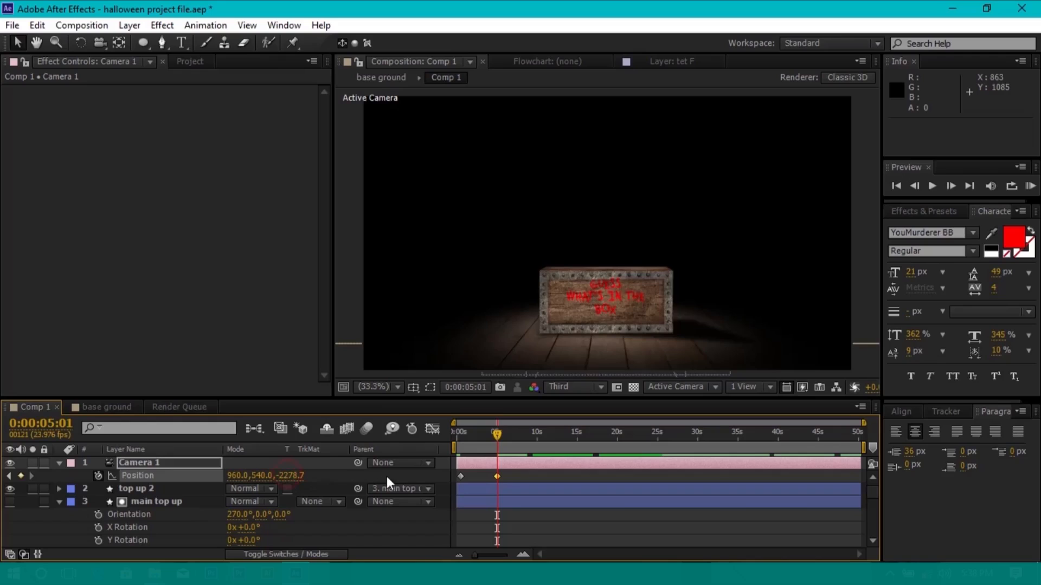
pyautogui.moveTo(296, 481); pyautogui.dragTo(391, 479)
pyautogui.moveTo(293, 479); pyautogui.dragTo(396, 478)
pyautogui.moveTo(297, 476); pyautogui.dragTo(436, 479)
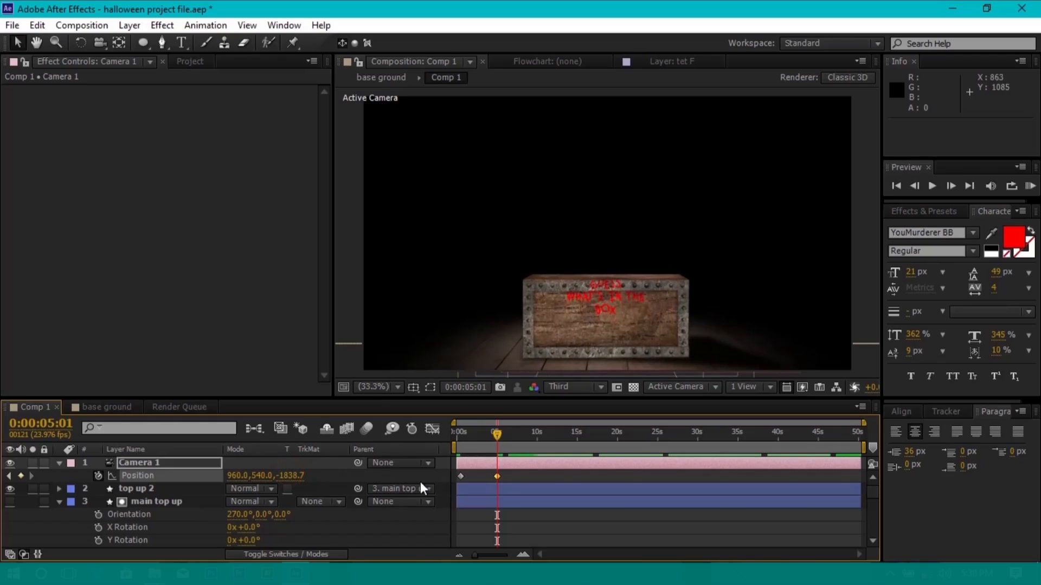
pyautogui.moveTo(290, 480); pyautogui.dragTo(376, 483)
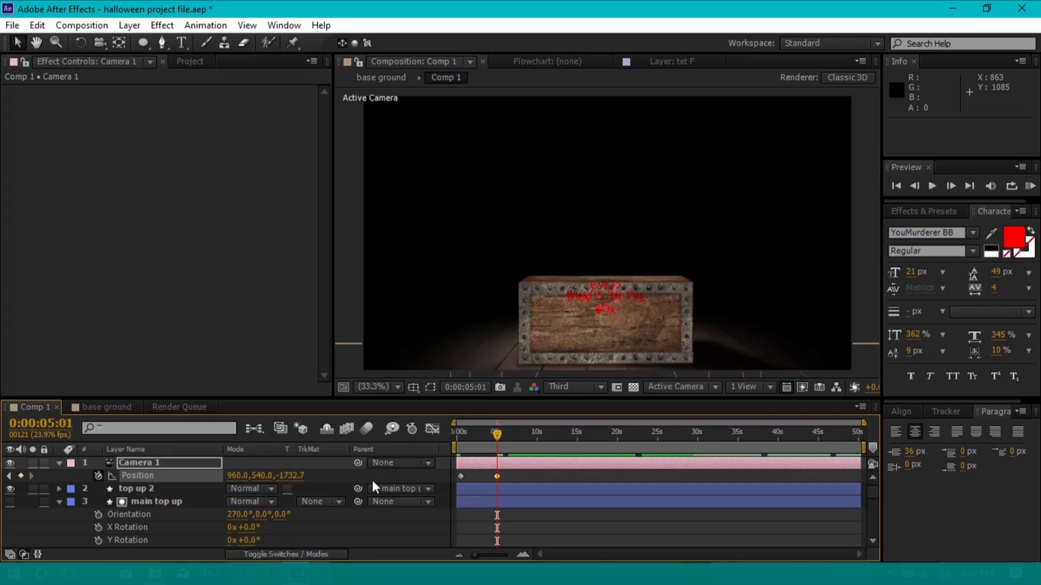
pyautogui.moveTo(293, 476); pyautogui.dragTo(328, 477)
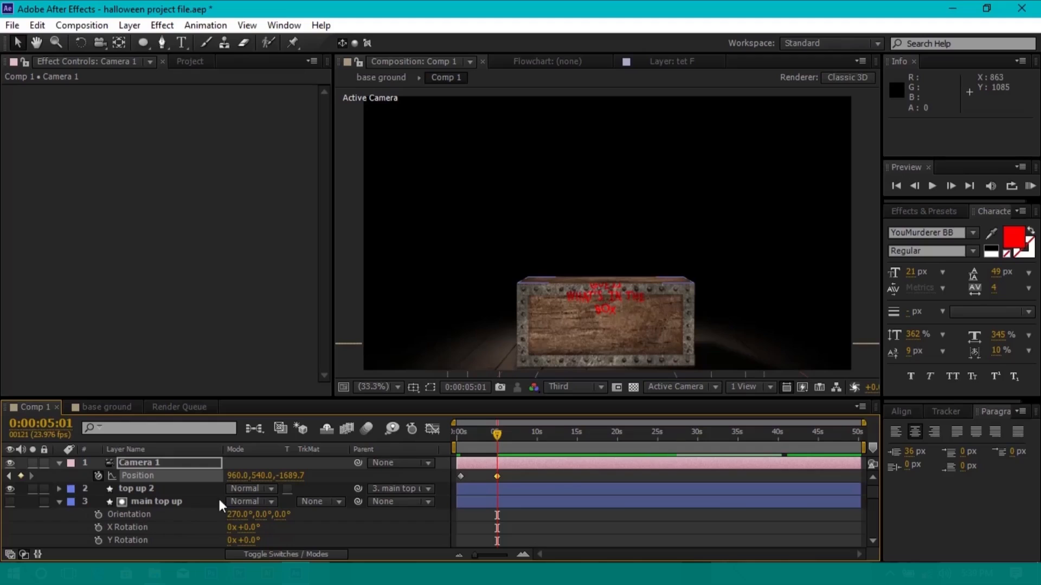
# Make the GUESS WHAT'S IN THE BOX text layer 3D and raise it on the box front to Y position 748
pyautogui.scroll(-3, 219, 505)
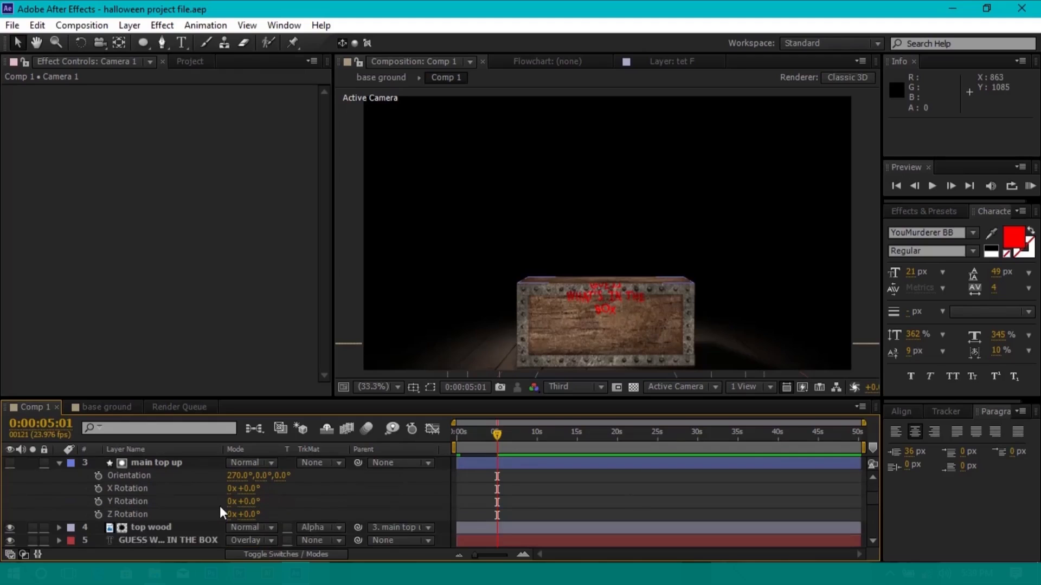
pyautogui.click(204, 503)
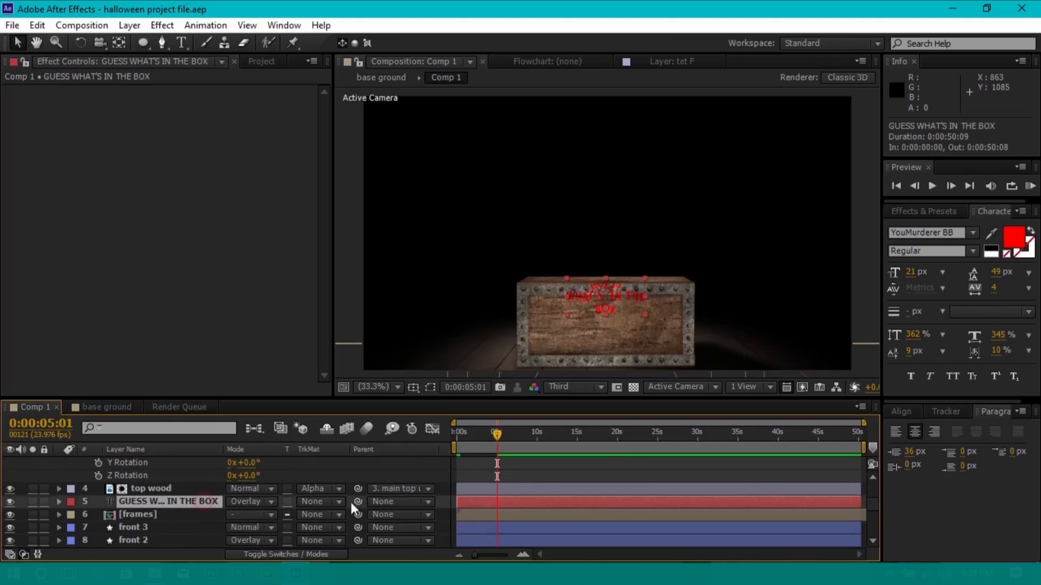
pyautogui.click(317, 554)
pyautogui.click(311, 502)
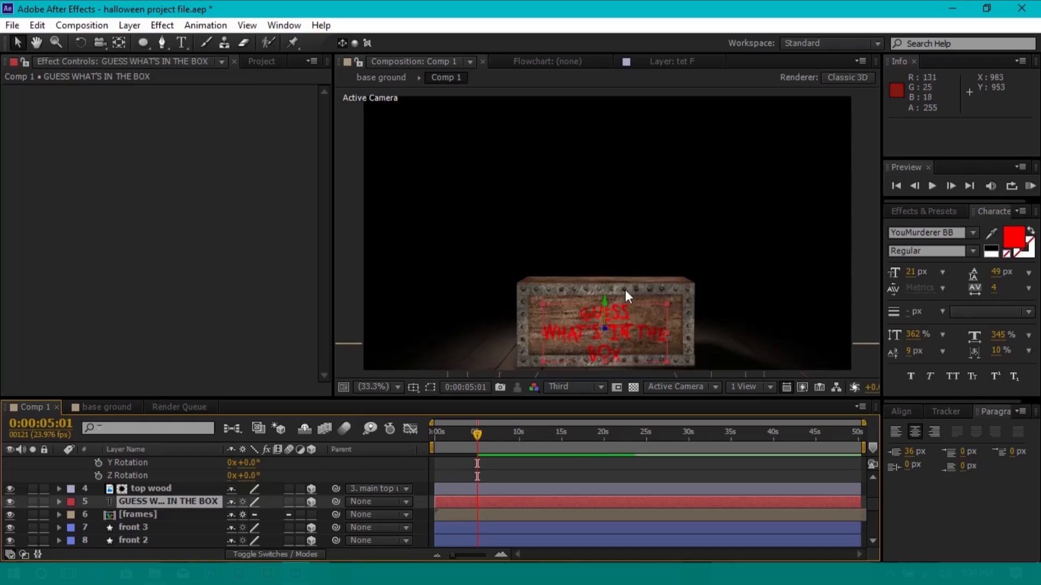
pyautogui.moveTo(607, 300); pyautogui.dragTo(602, 295)
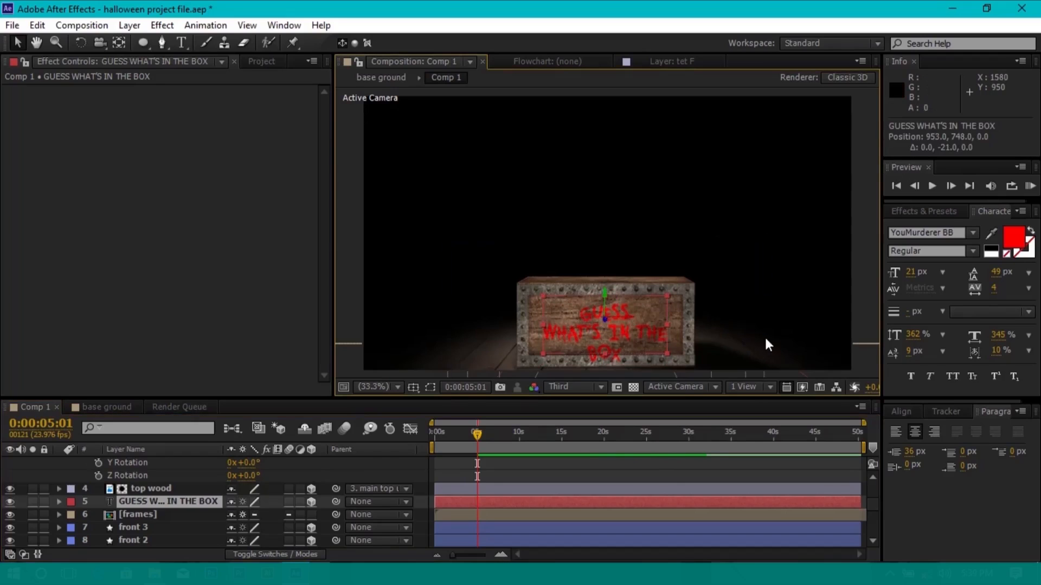
pyautogui.click(860, 240)
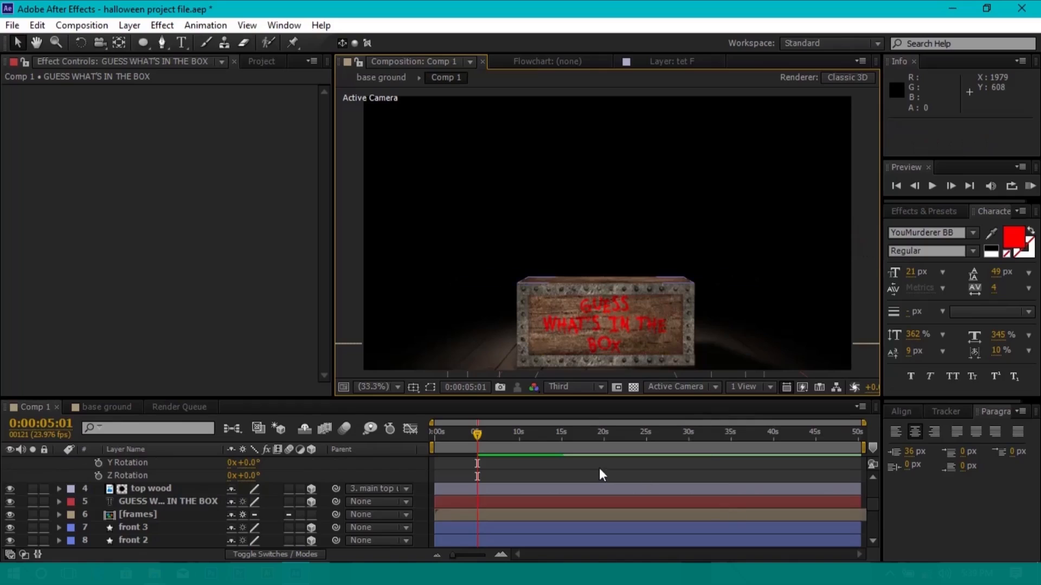
# End the work area just past the camera's second position keyframe, at about 0:00:05:03, and preview the animation
pyautogui.scroll(3, 599, 467)
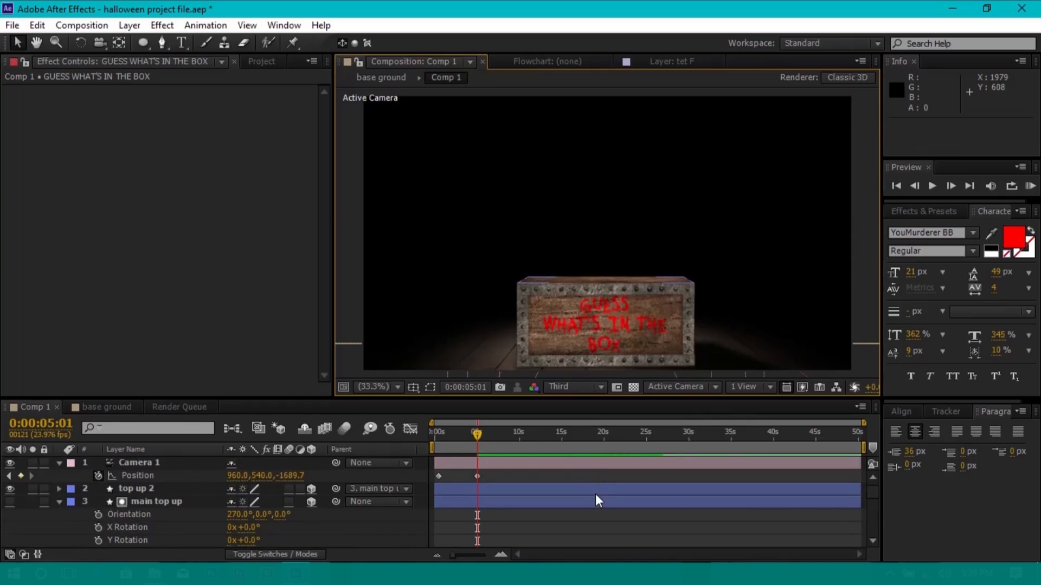
pyautogui.moveTo(482, 438)
pyautogui.mouseDown()
pyautogui.moveTo(466, 437)
pyautogui.moveTo(477, 441)
pyautogui.mouseUp()
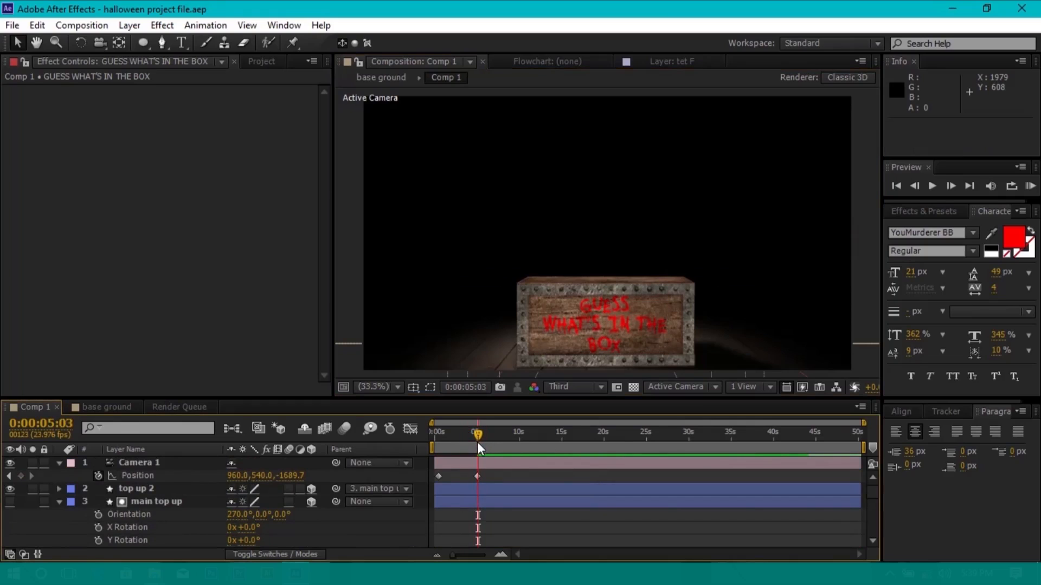
pyautogui.press('n')
pyautogui.press('space')
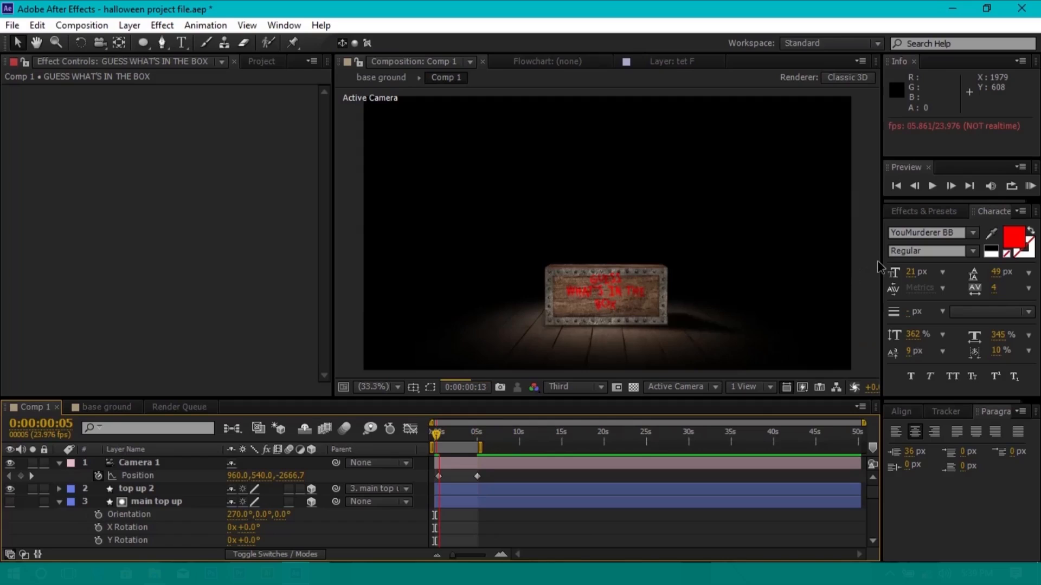
# Apply Easy Ease to both of Camera 1's Position keyframes
pyautogui.click(497, 466)
pyautogui.moveTo(496, 474); pyautogui.dragTo(395, 480)
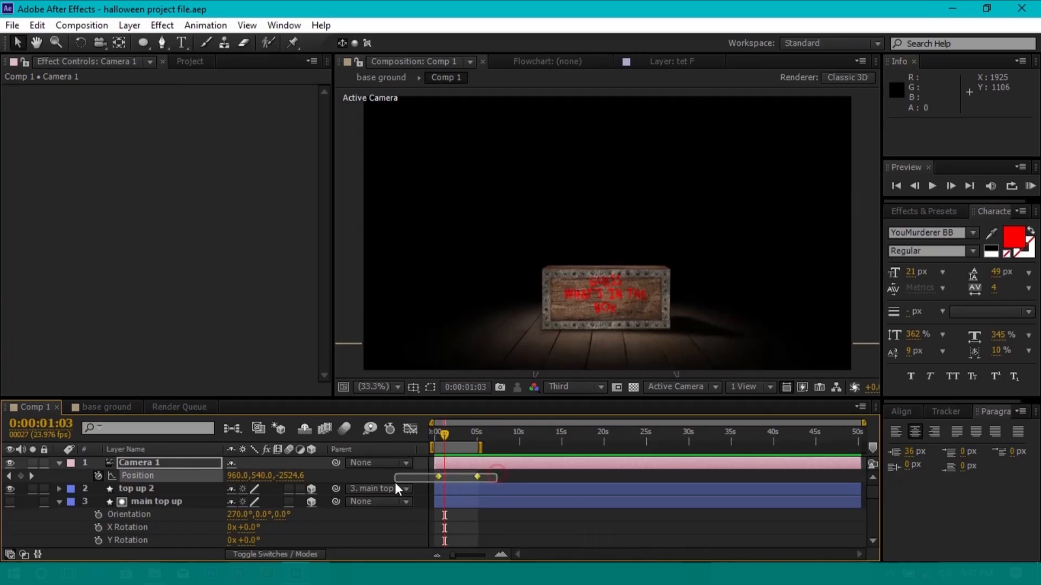
pyautogui.rightClick(476, 477)
pyautogui.moveTo(574, 470)
pyautogui.click(715, 368)
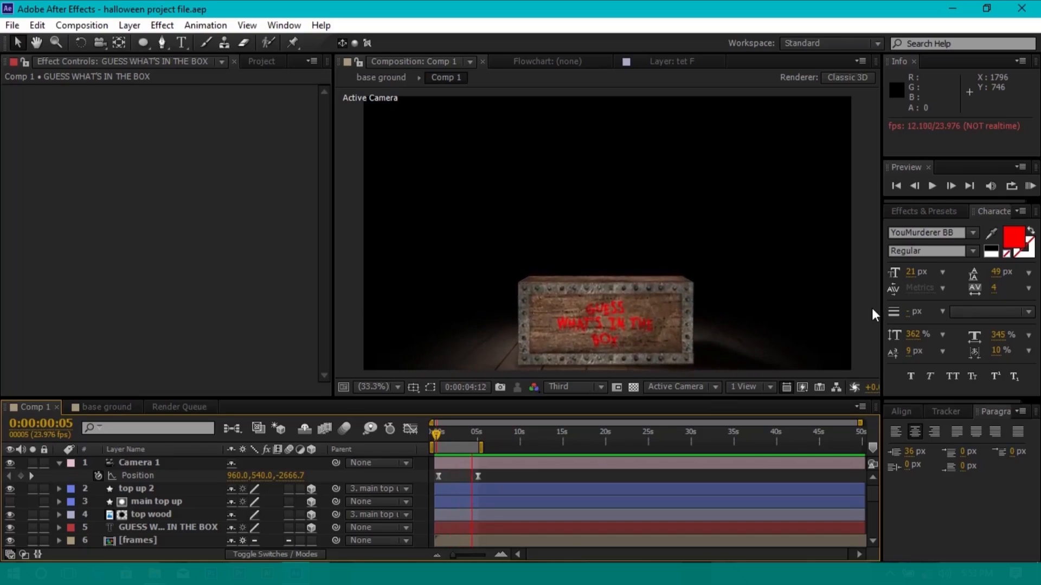
# Stop the preview and start X Rotation keyframing on the main top up layer at 0:00:05:01
pyautogui.press('space')
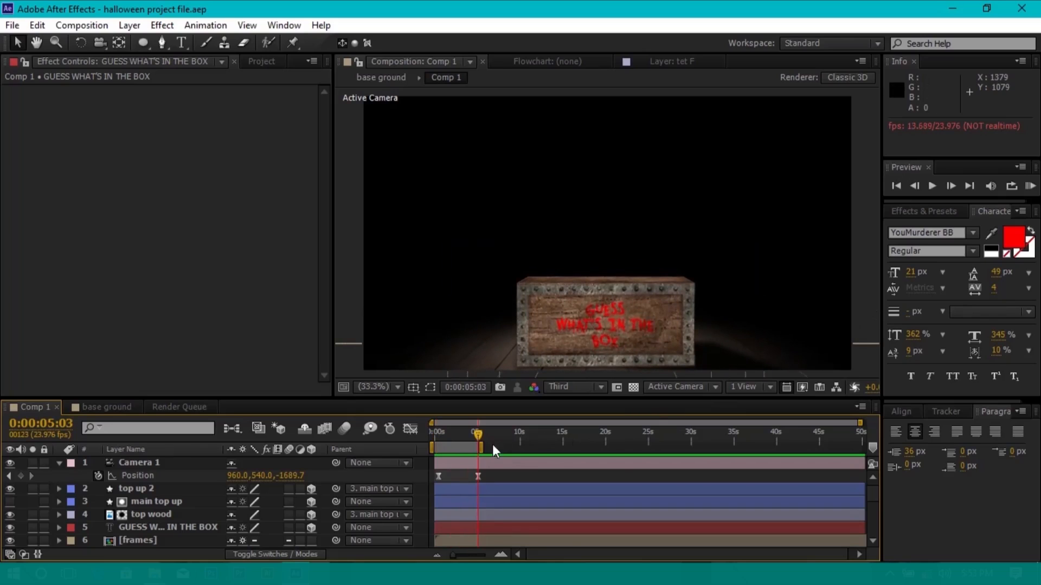
pyautogui.click(413, 501)
pyautogui.press('r')
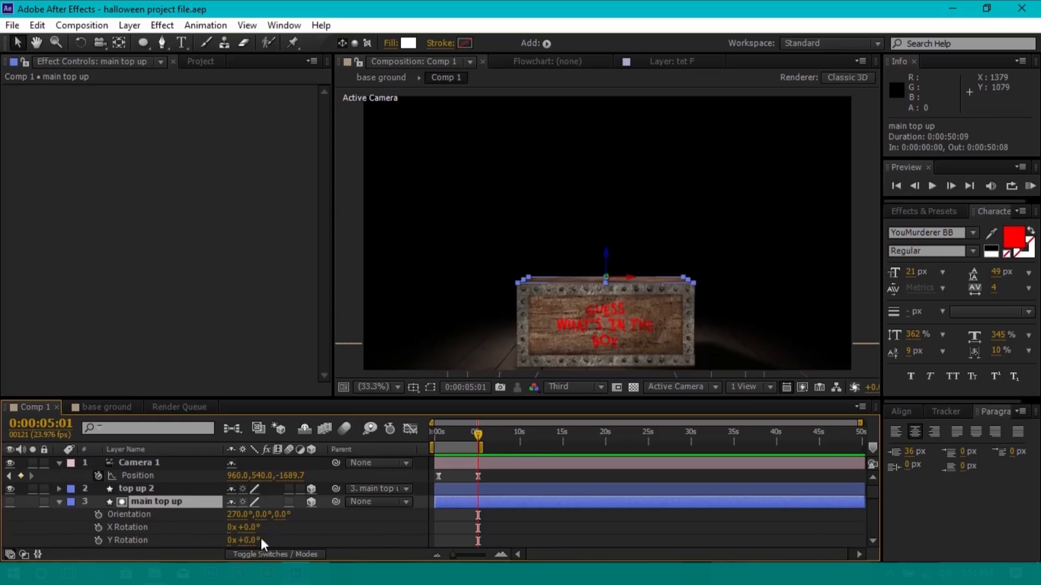
pyautogui.click(98, 526)
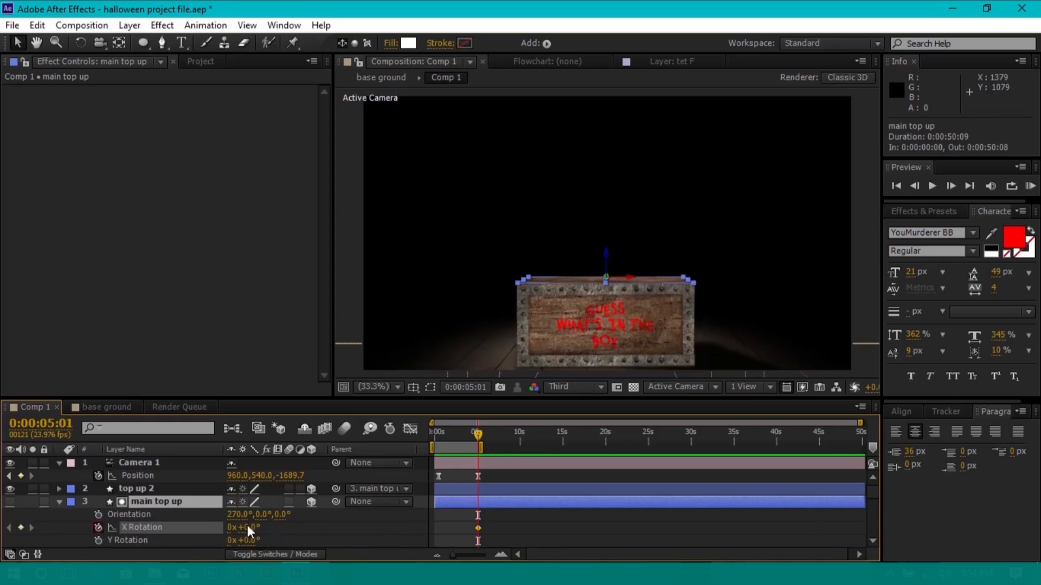
# At 0:00:05:15, open the box lid by setting the main top up layer's X Rotation to -90°
pyautogui.press('pagedown')
pyautogui.press('pagedown')
pyautogui.press('pagedown')
pyautogui.press('pagedown')
pyautogui.press('pagedown')
pyautogui.press('pagedown')
pyautogui.press('pagedown')
pyautogui.press('pagedown')
pyautogui.press('pagedown')
pyautogui.press('pagedown')
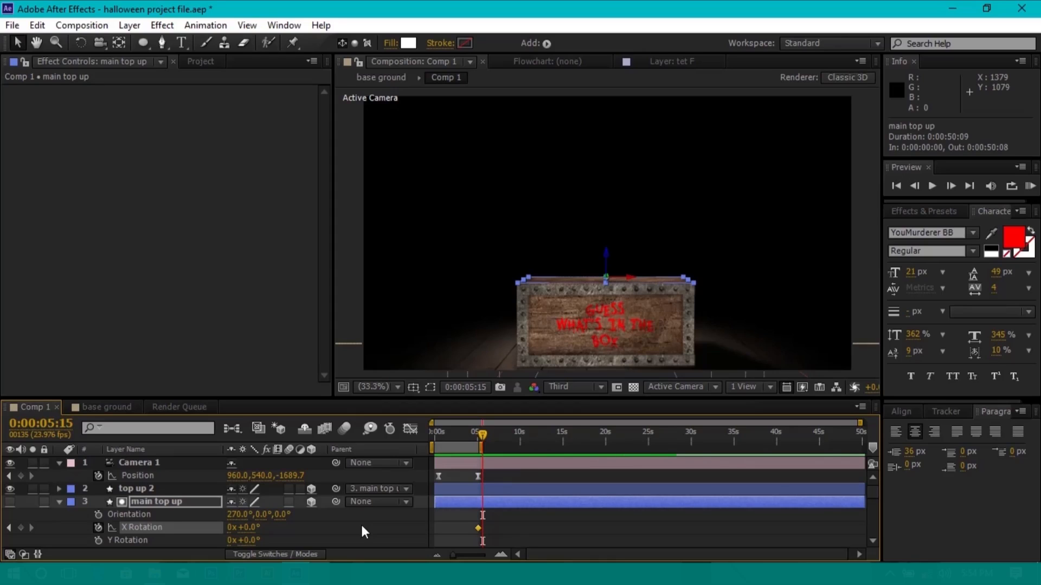
pyautogui.click(251, 529)
pyautogui.write('-90')
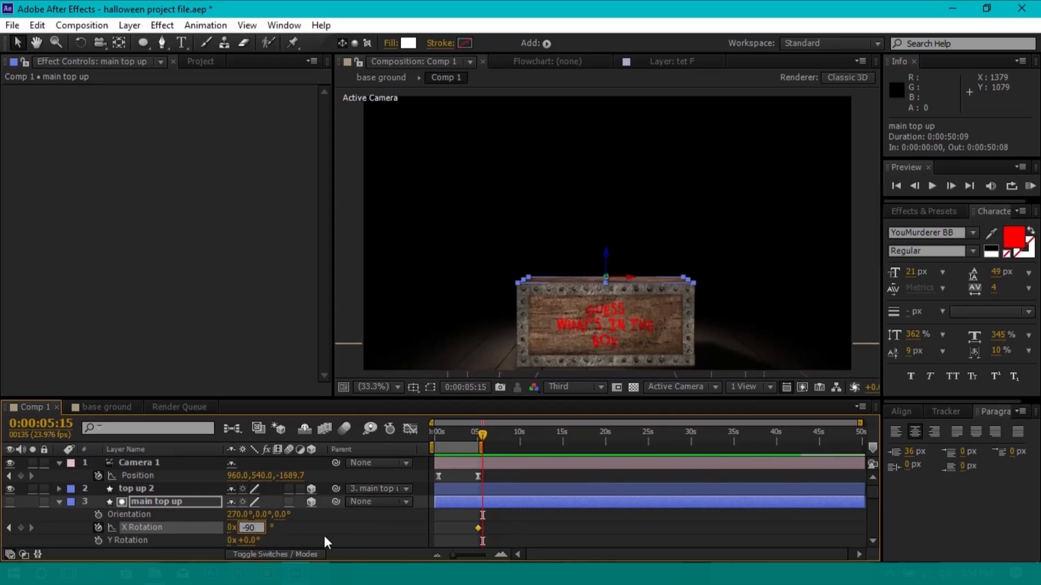
pyautogui.press('Return')
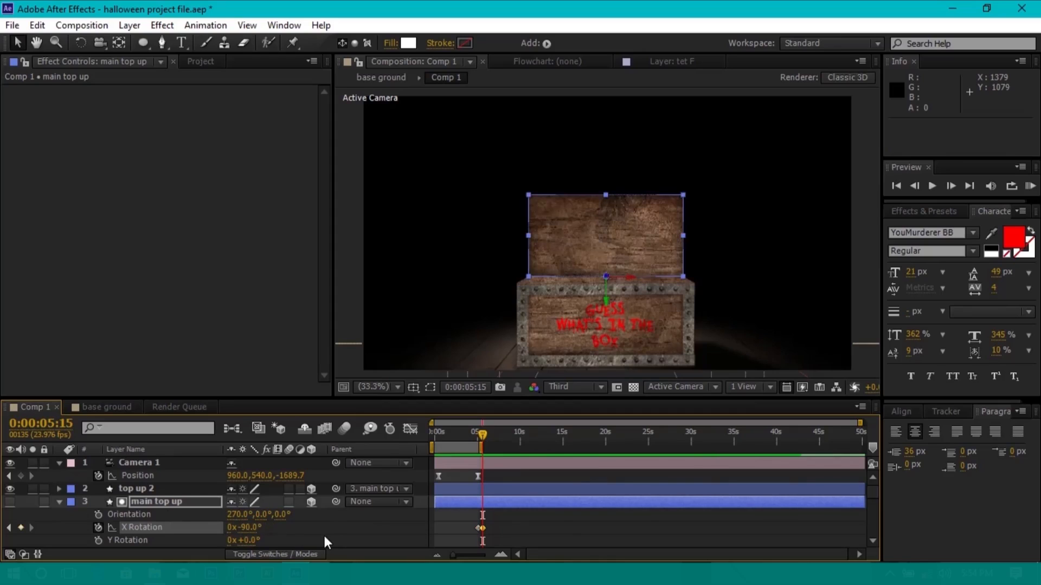
# Apply Easy Ease to both X Rotation keyframes of the main top up layer
pyautogui.click(350, 163)
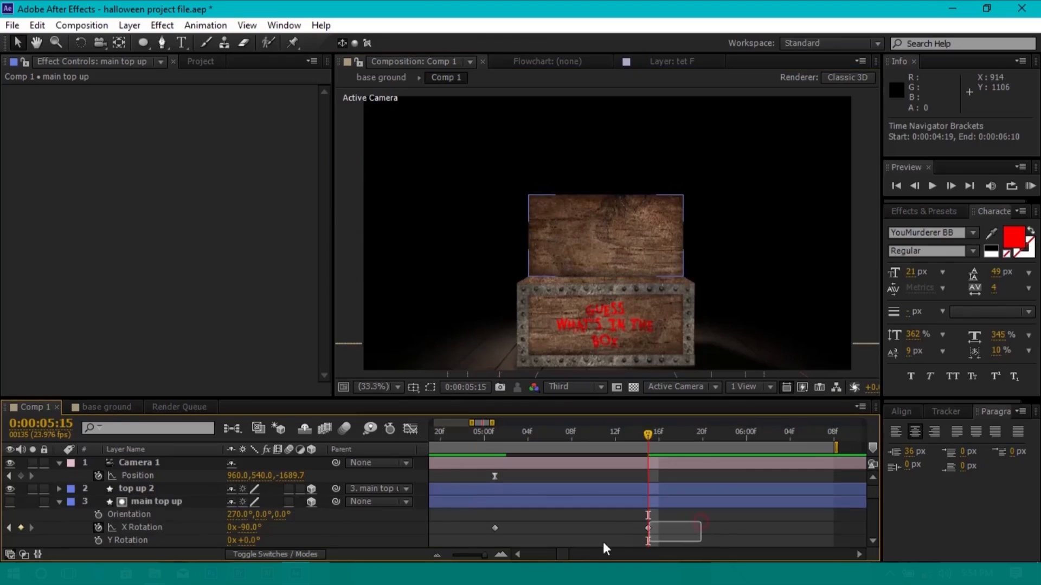
pyautogui.moveTo(603, 541); pyautogui.dragTo(483, 538)
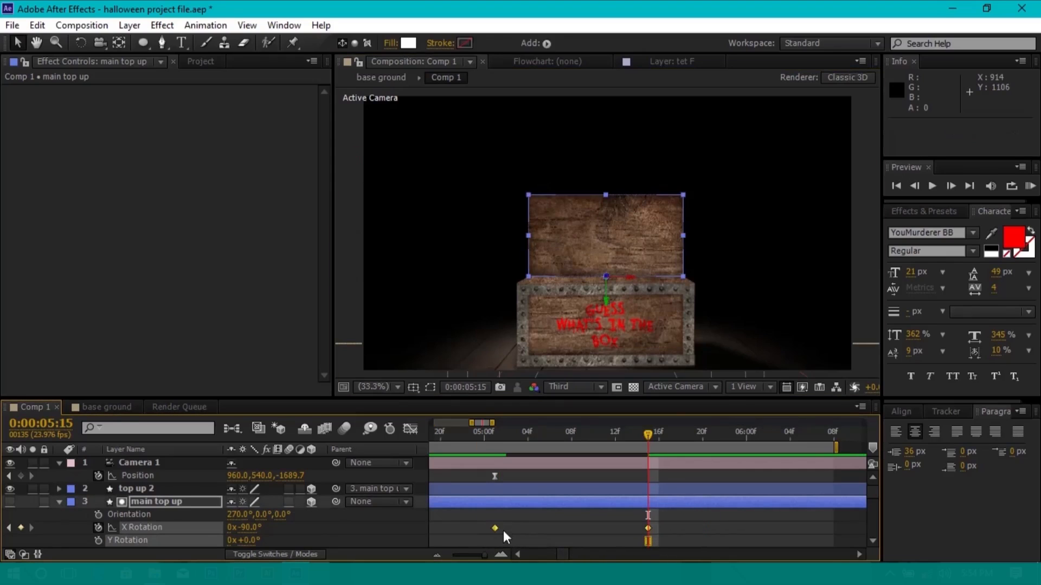
pyautogui.rightClick(495, 528)
pyautogui.moveTo(564, 516)
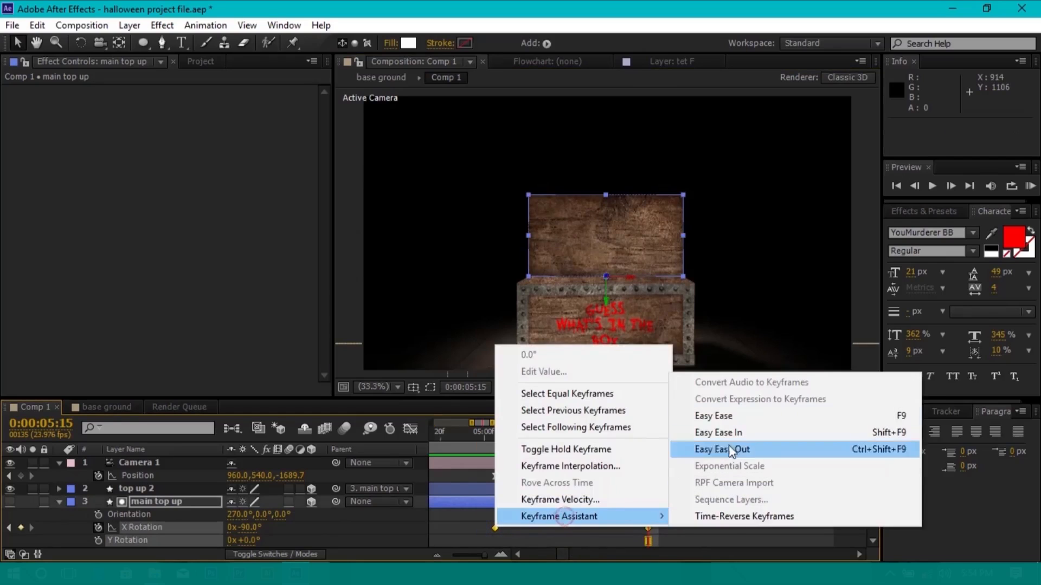
pyautogui.click(720, 420)
pyautogui.moveTo(471, 423); pyautogui.dragTo(881, 424)
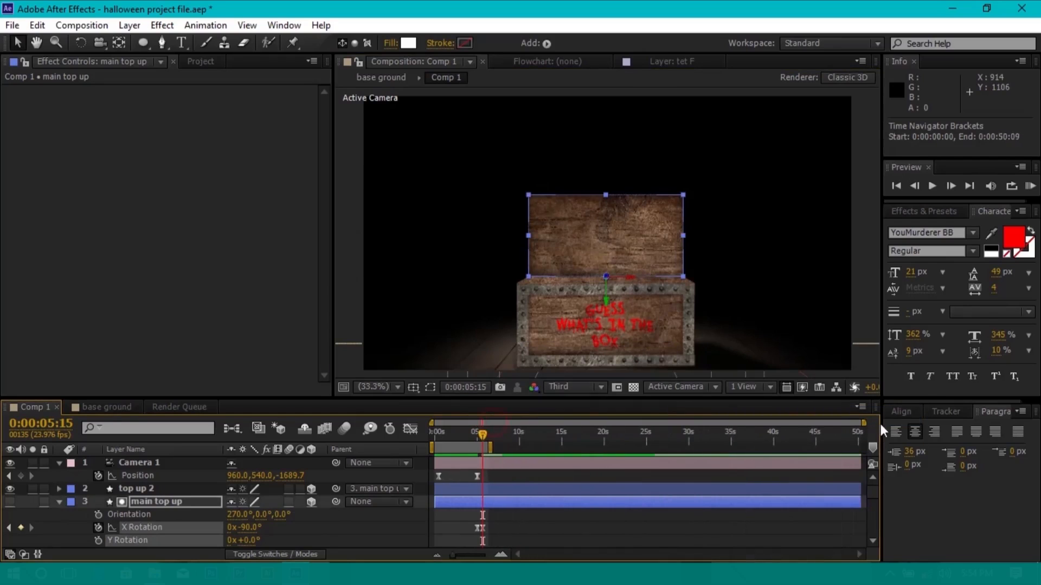
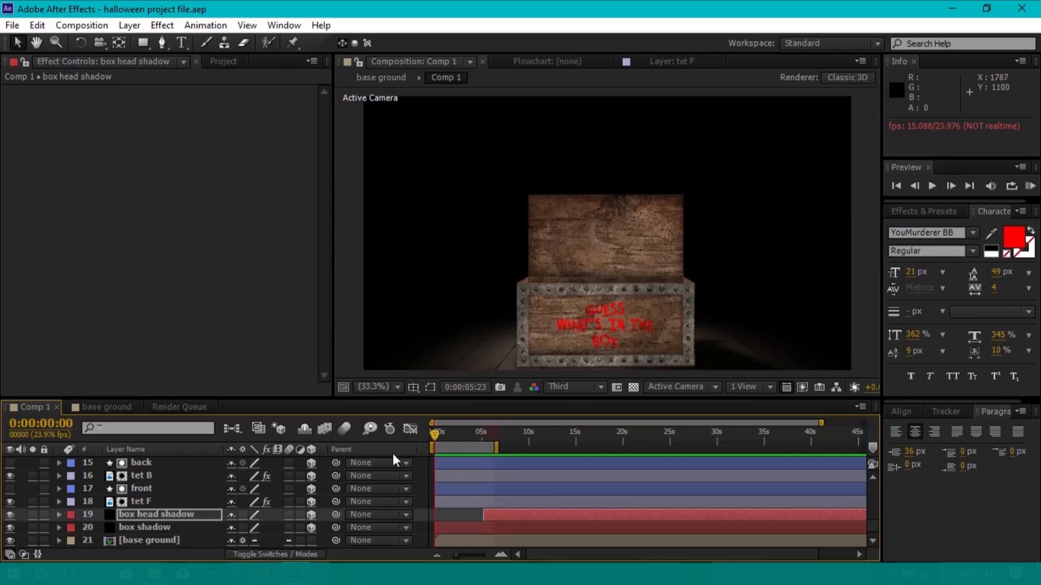
# Create a new 1920 × 1080 px orange solid layer
pyautogui.click(129, 25)
pyautogui.moveTo(176, 39)
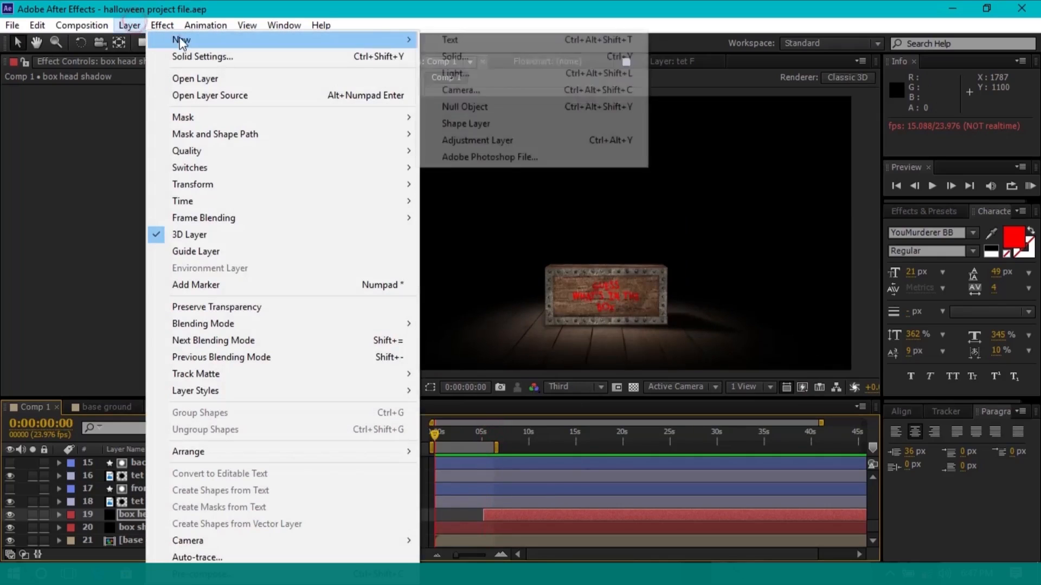
pyautogui.click(508, 57)
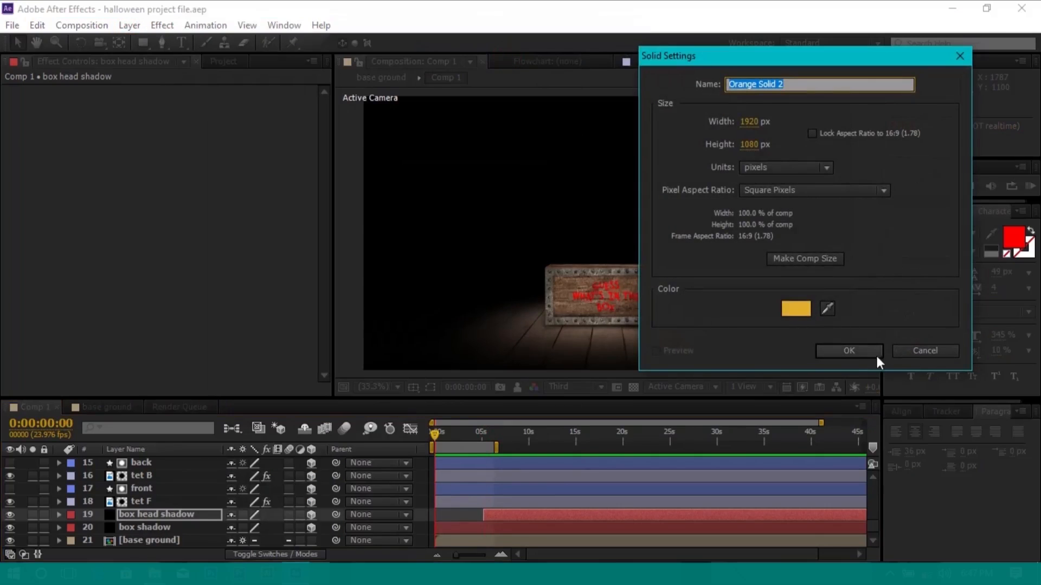
pyautogui.click(846, 350)
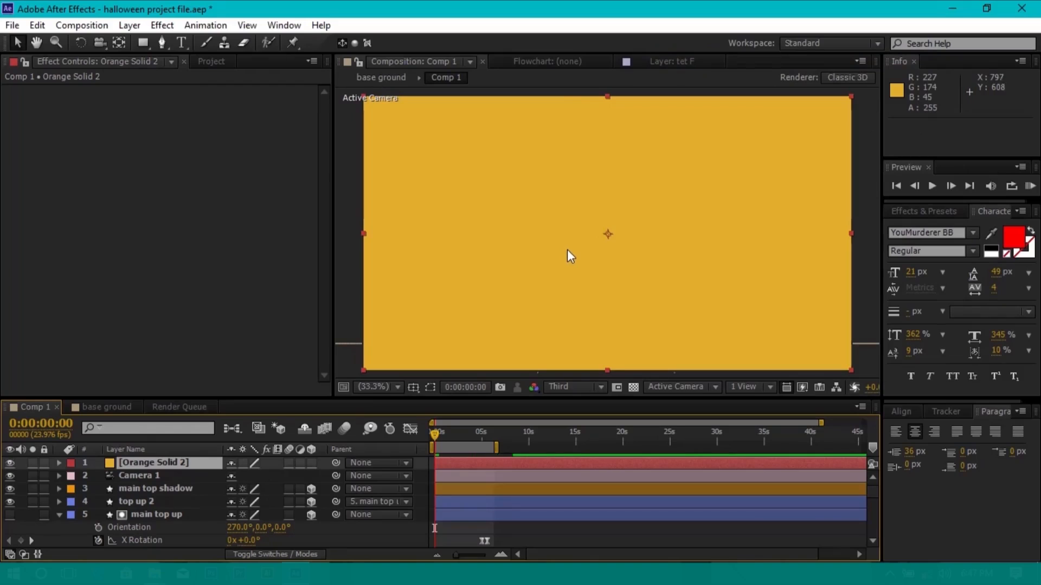
# Mask the orange solid to a tall strip about 84 px wide and 432 px high, and taper it towards the bottom
pyautogui.click(143, 44)
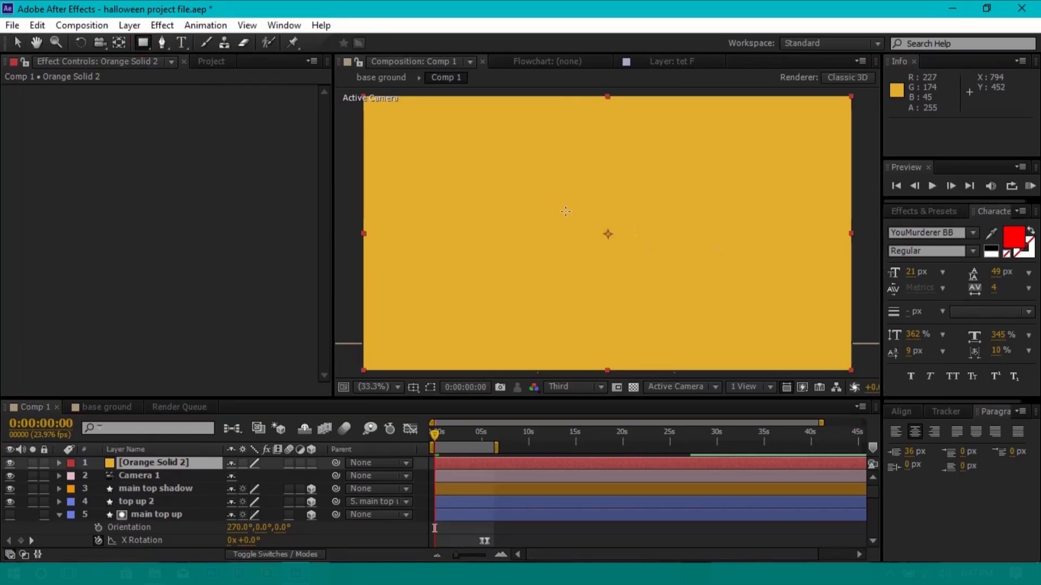
pyautogui.moveTo(561, 204); pyautogui.dragTo(582, 313)
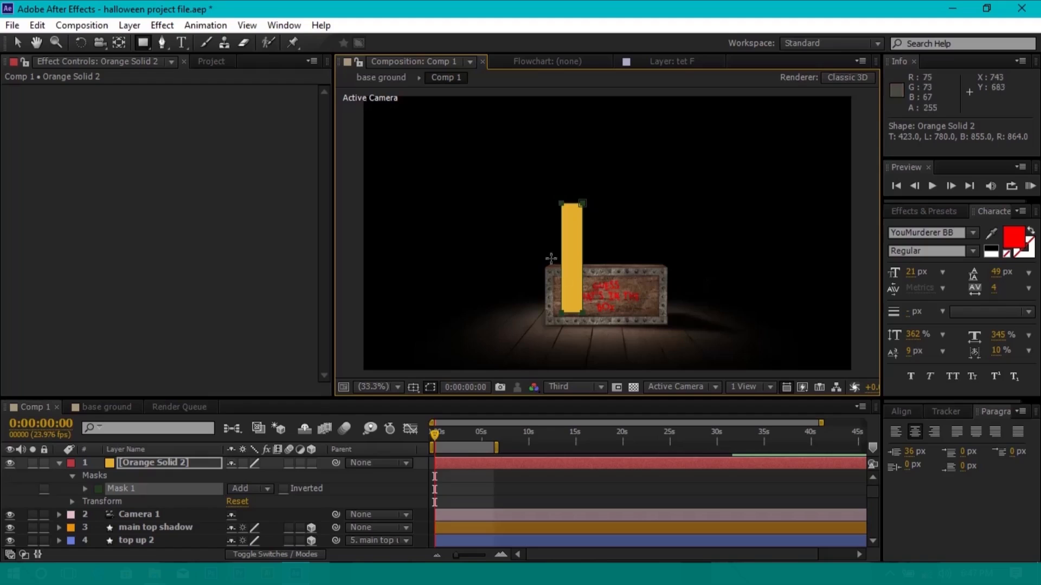
pyautogui.press('v')
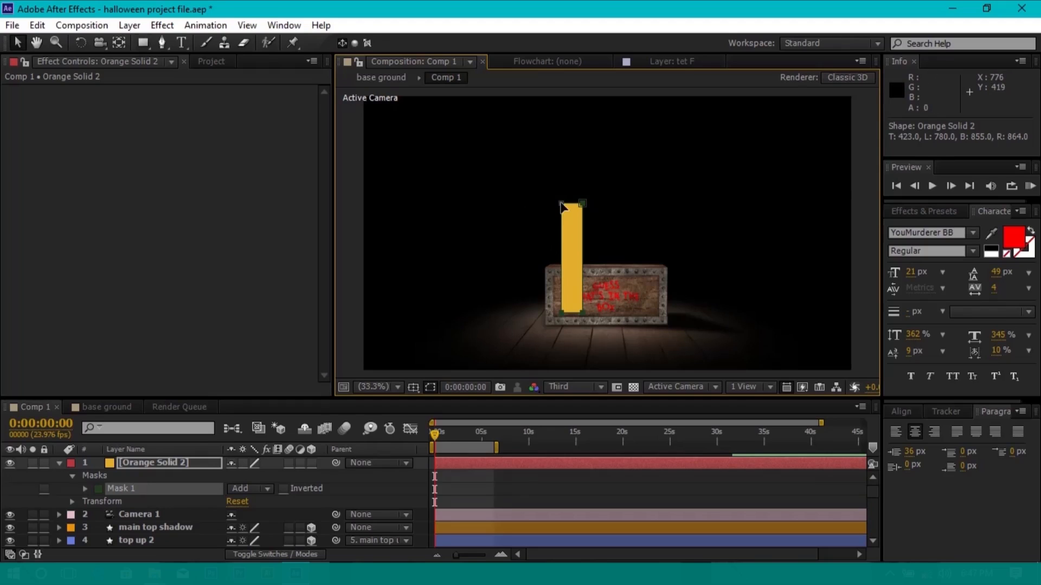
pyautogui.click(558, 205)
pyautogui.moveTo(558, 205); pyautogui.dragTo(555, 203)
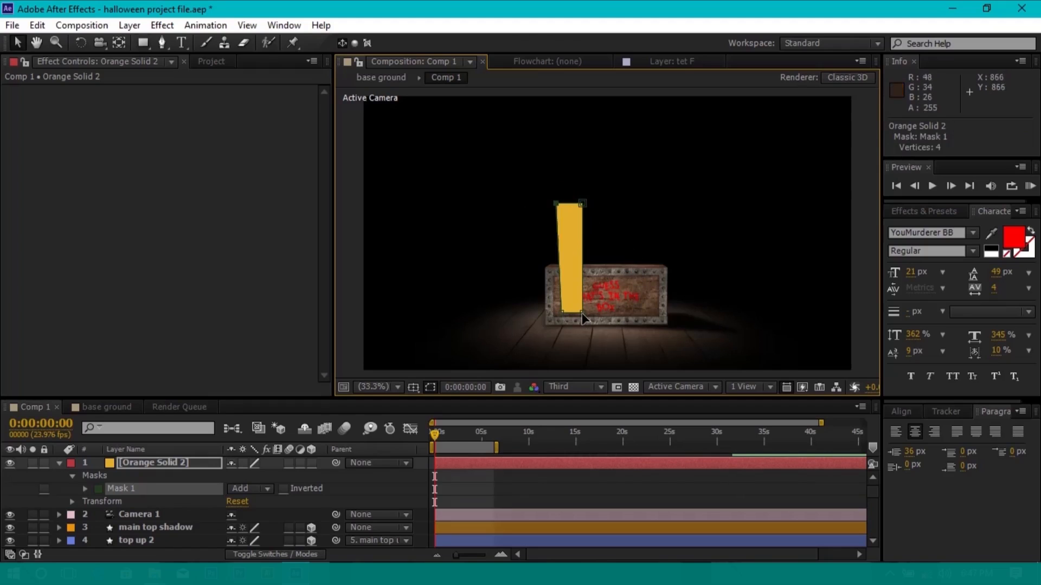
pyautogui.moveTo(581, 314); pyautogui.dragTo(579, 313)
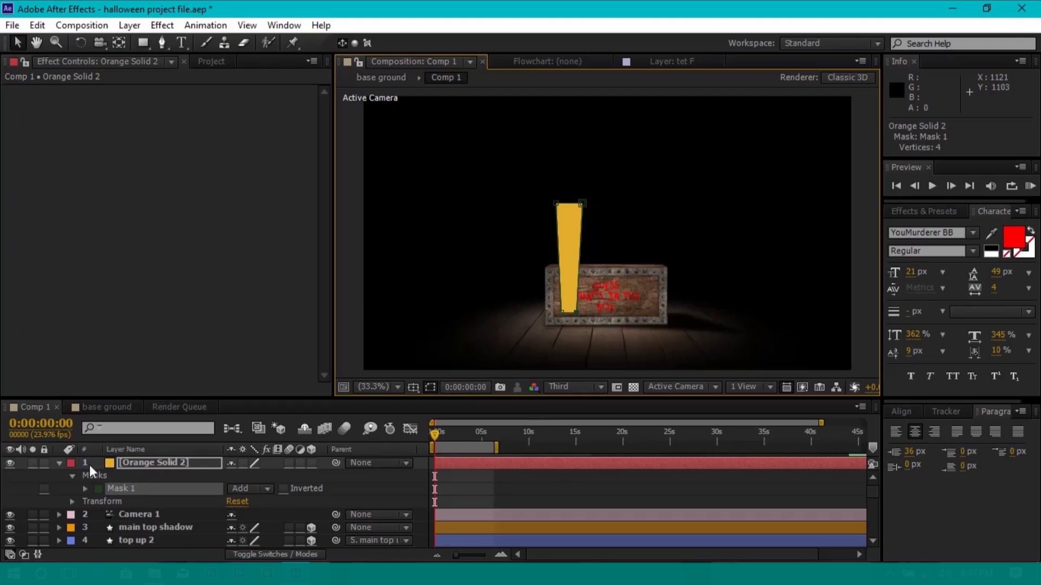
pyautogui.click(60, 463)
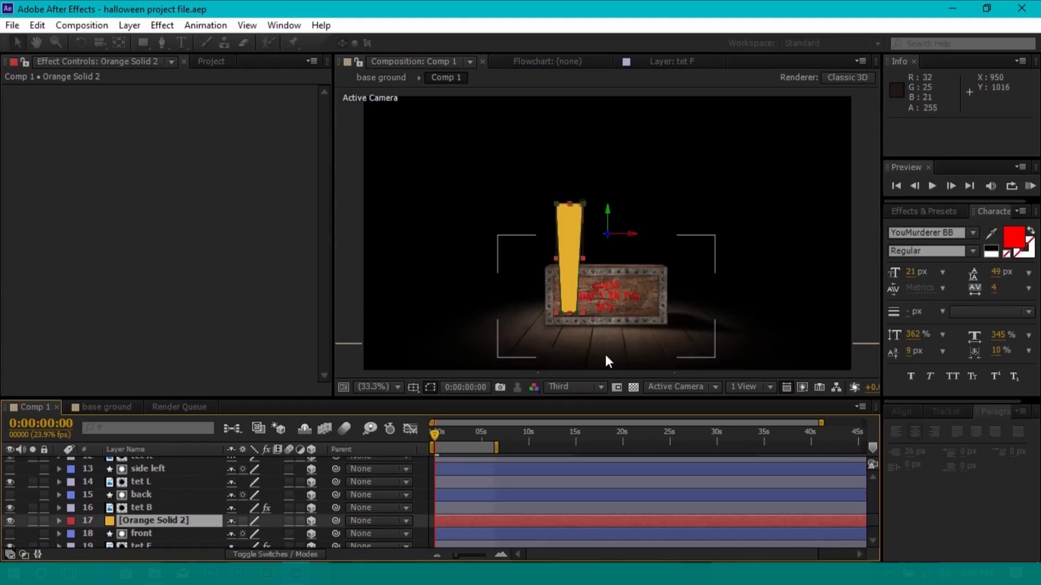
# Centre the orange solid's anchor point on the visible strip and shift the strip sideways to X position 883.5
pyautogui.press('c')
pyautogui.moveTo(609, 237); pyautogui.dragTo(571, 259)
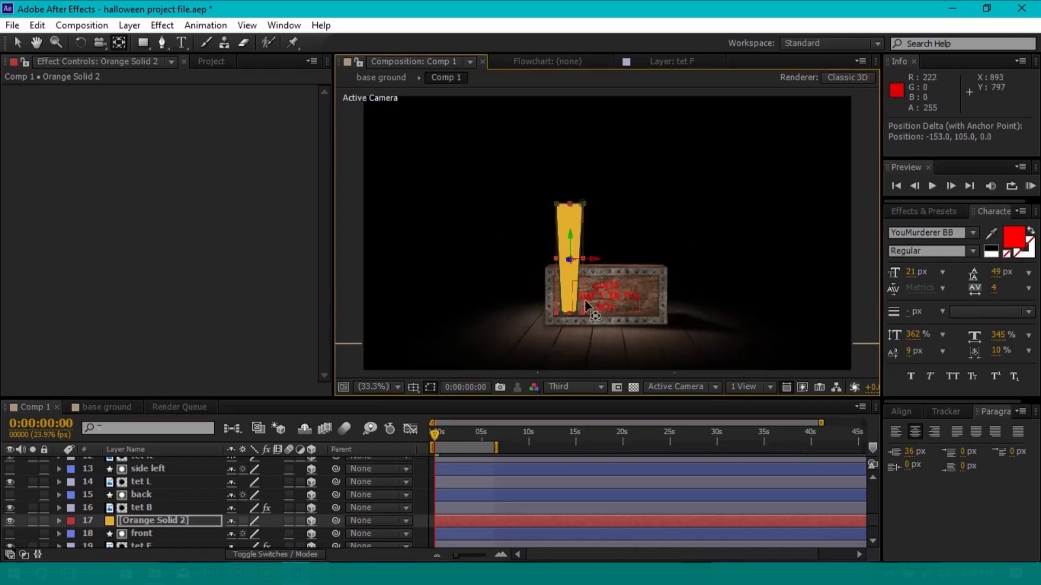
pyautogui.click(353, 242)
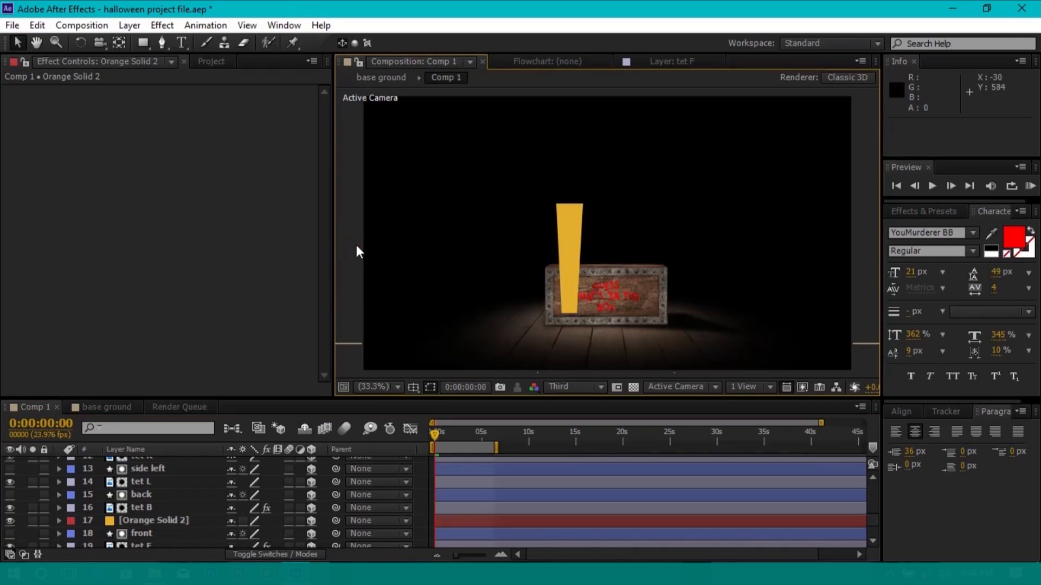
pyautogui.click(193, 522)
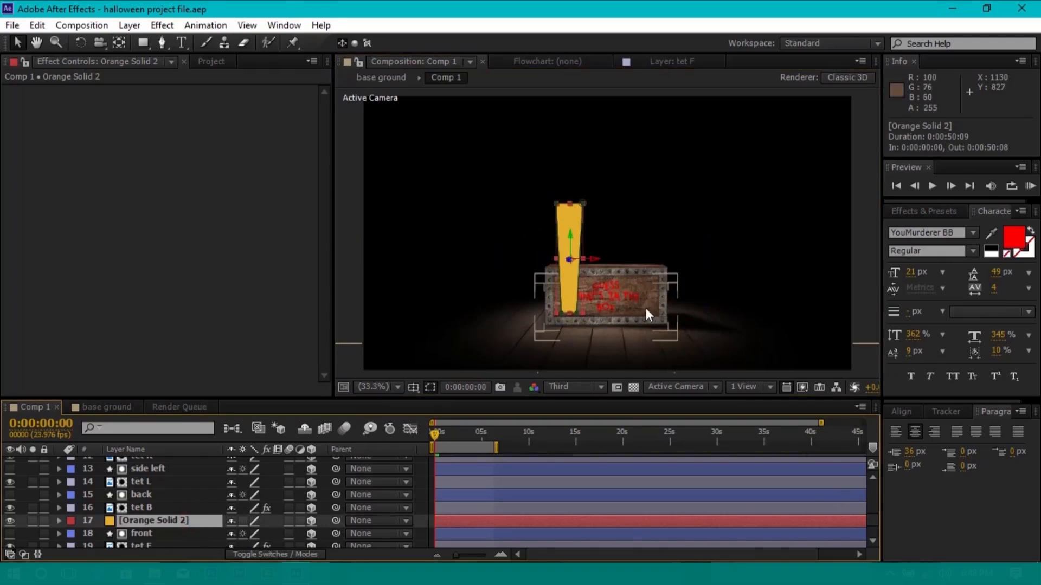
pyautogui.moveTo(598, 259); pyautogui.dragTo(616, 258)
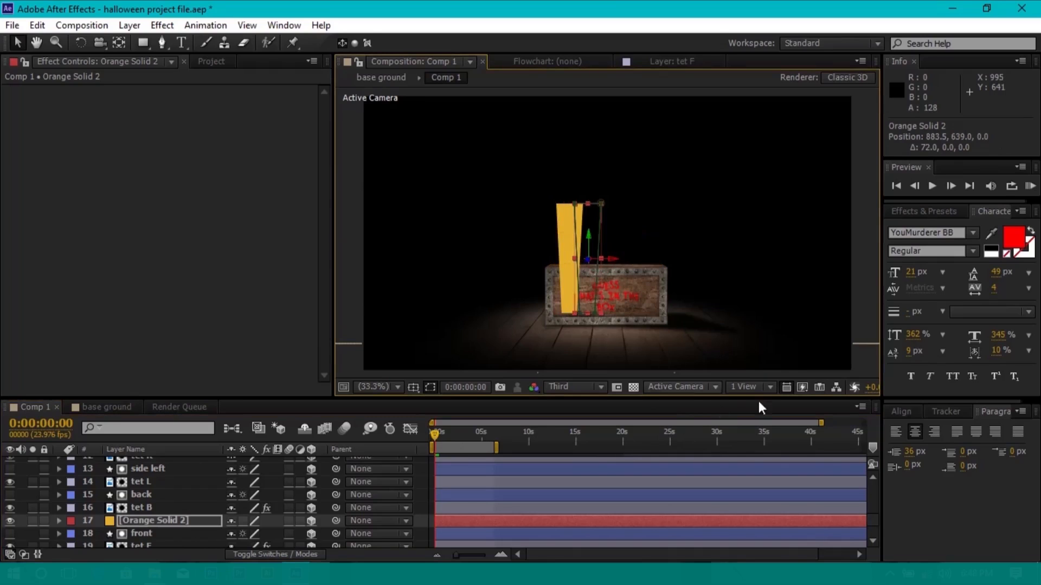
# In the Top view, push the orange strip back into the box to Z position 576, and return to the Active Camera view
pyautogui.click(678, 383)
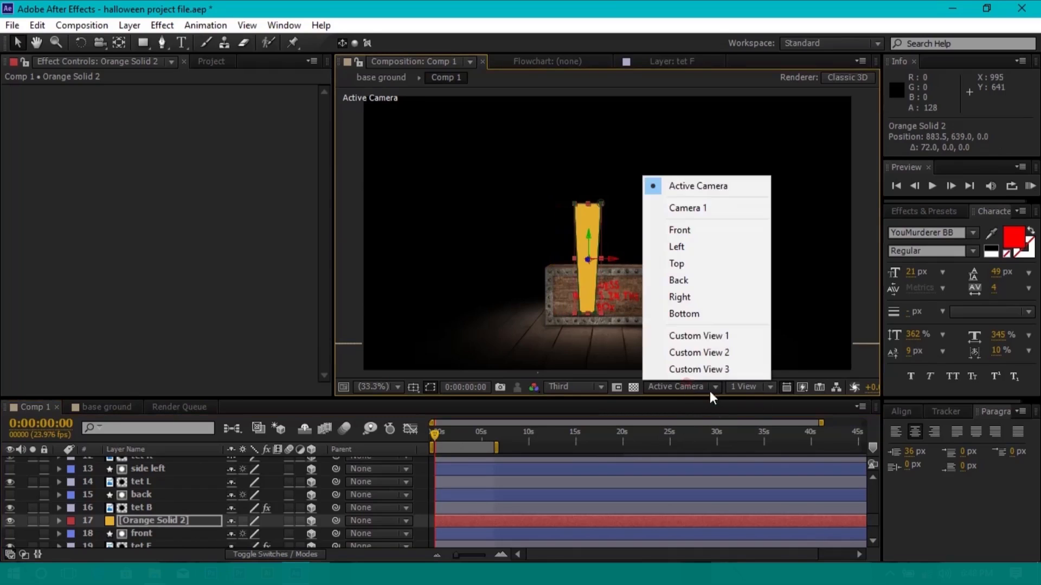
pyautogui.click(700, 263)
pyautogui.moveTo(676, 223); pyautogui.dragTo(694, 293)
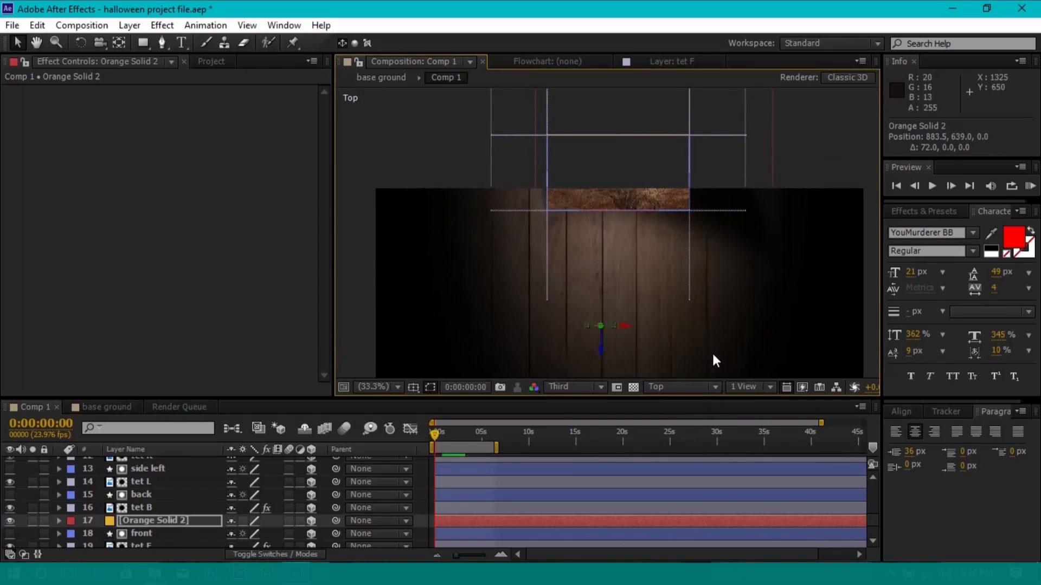
pyautogui.moveTo(689, 313); pyautogui.dragTo(691, 307)
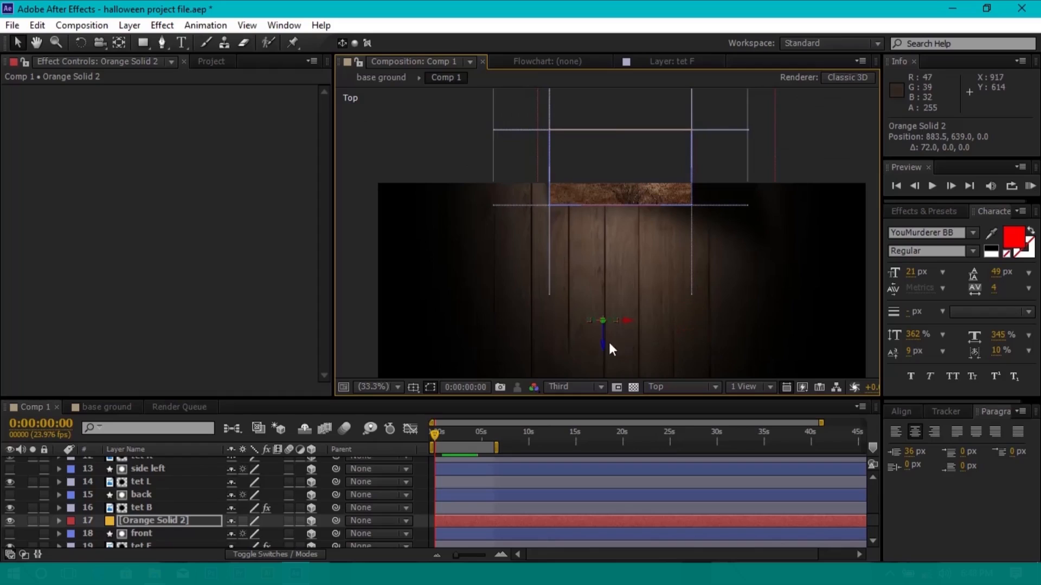
pyautogui.moveTo(604, 346); pyautogui.dragTo(610, 253)
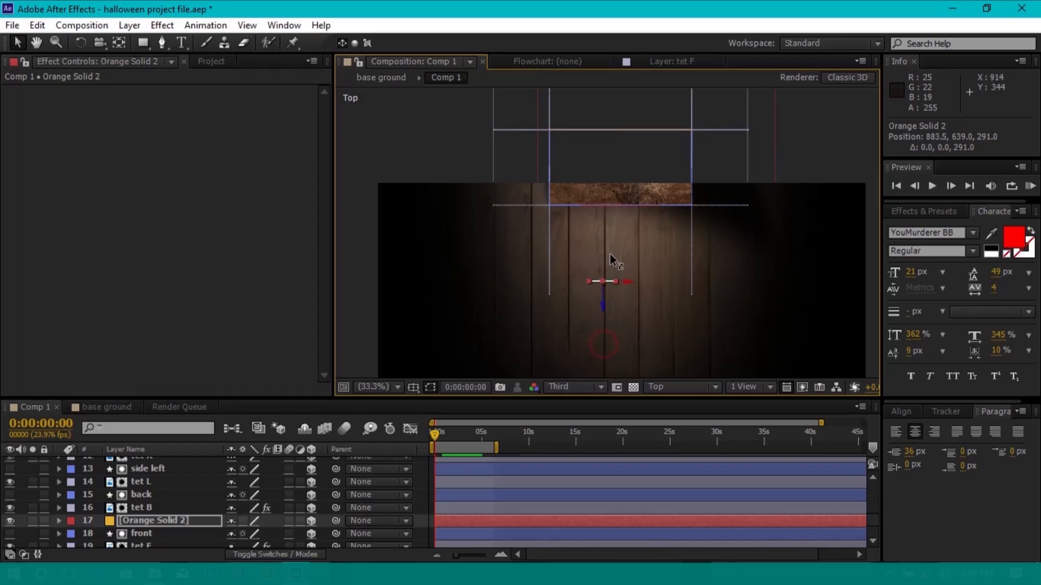
pyautogui.moveTo(601, 206); pyautogui.dragTo(598, 194)
pyautogui.click(684, 386)
pyautogui.click(672, 188)
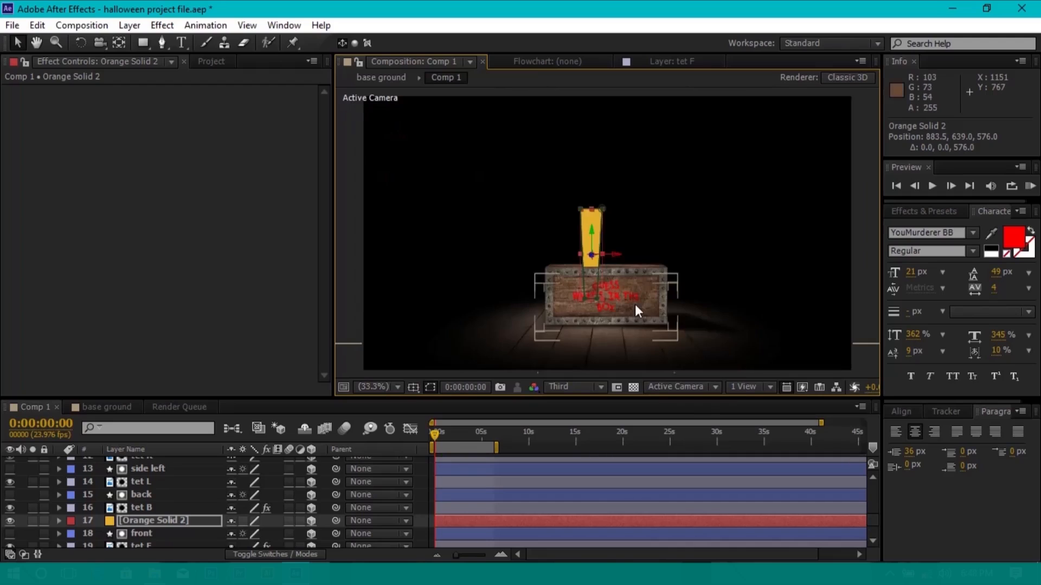
# Lower the orange strip into the box to Y position 738 and save the project
pyautogui.moveTo(597, 227); pyautogui.dragTo(599, 252)
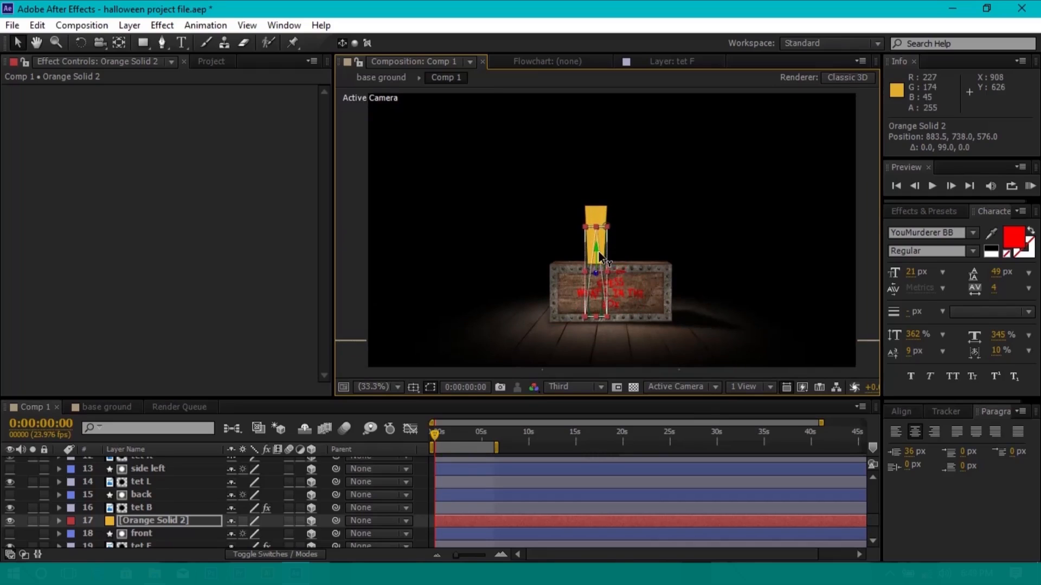
pyautogui.hotkey('ctrl', 's')
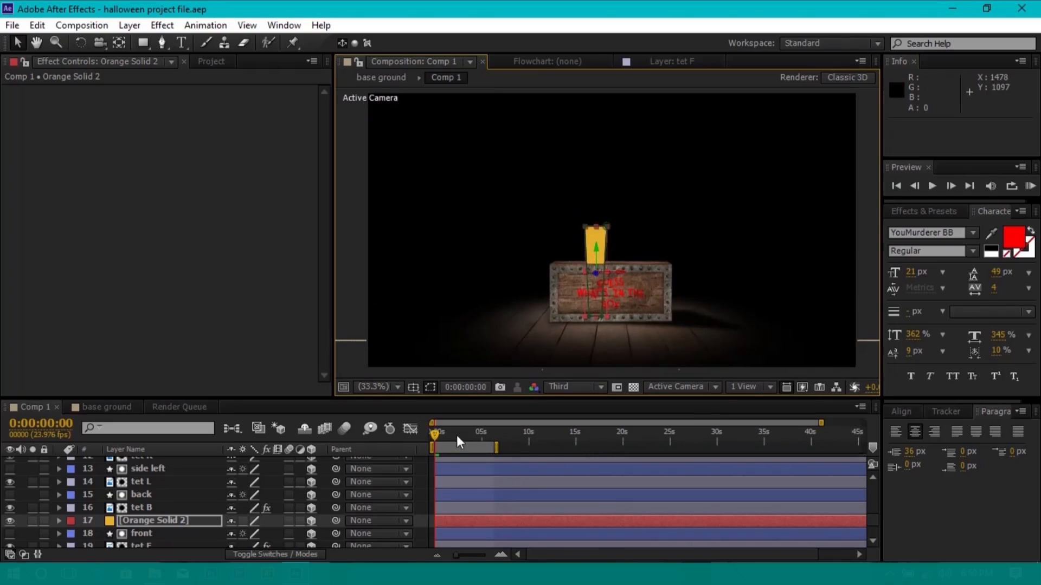
# Move to 0:00:05:01, just before the lid opens, and expand the properties of the orange solid's Mask 1
pyautogui.moveTo(437, 433); pyautogui.dragTo(480, 438)
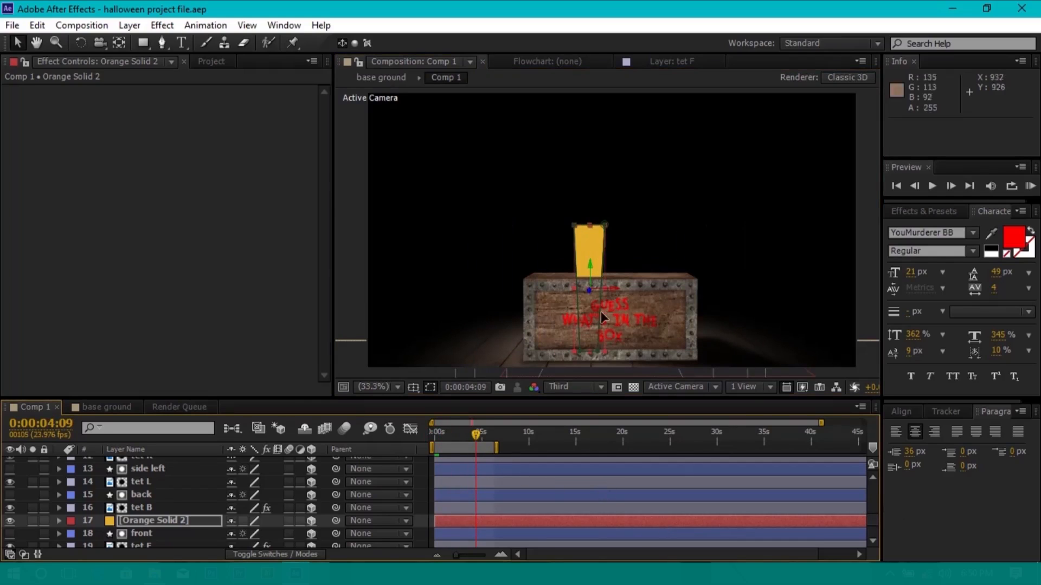
pyautogui.click(481, 432)
pyautogui.moveTo(485, 432); pyautogui.dragTo(486, 433)
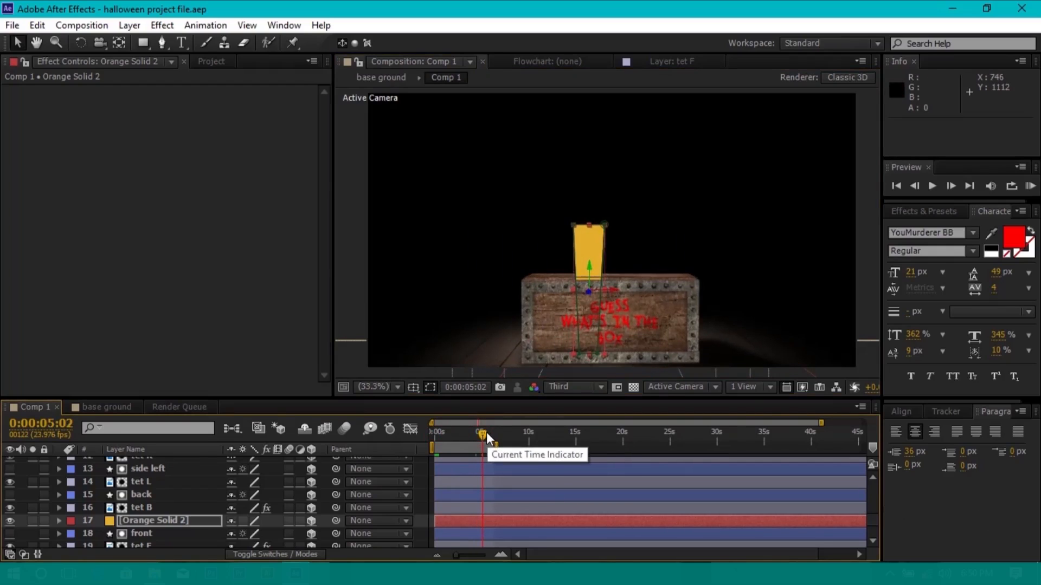
pyautogui.click(483, 430)
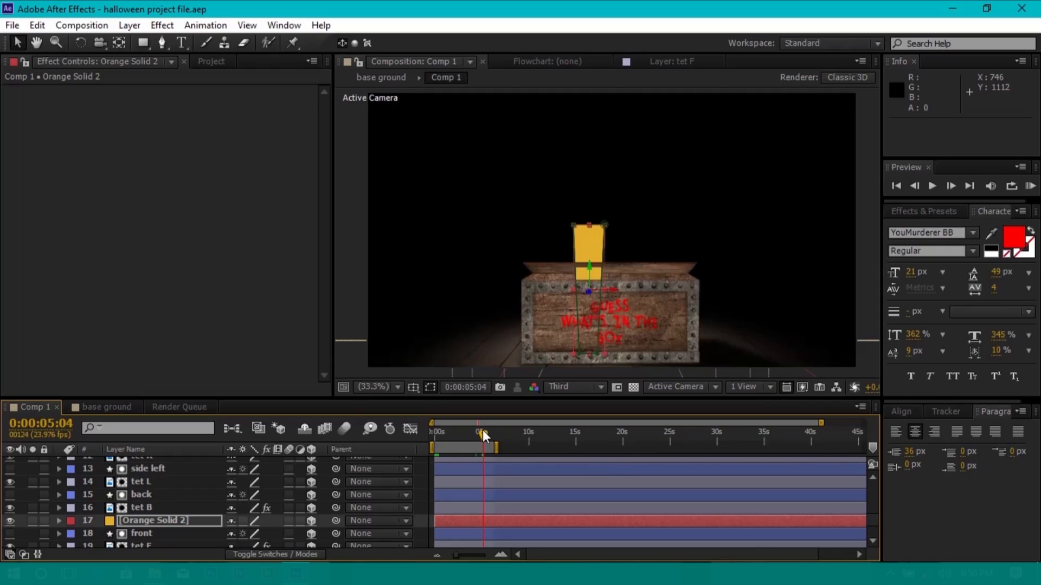
pyautogui.press('pageup')
pyautogui.press('pageup')
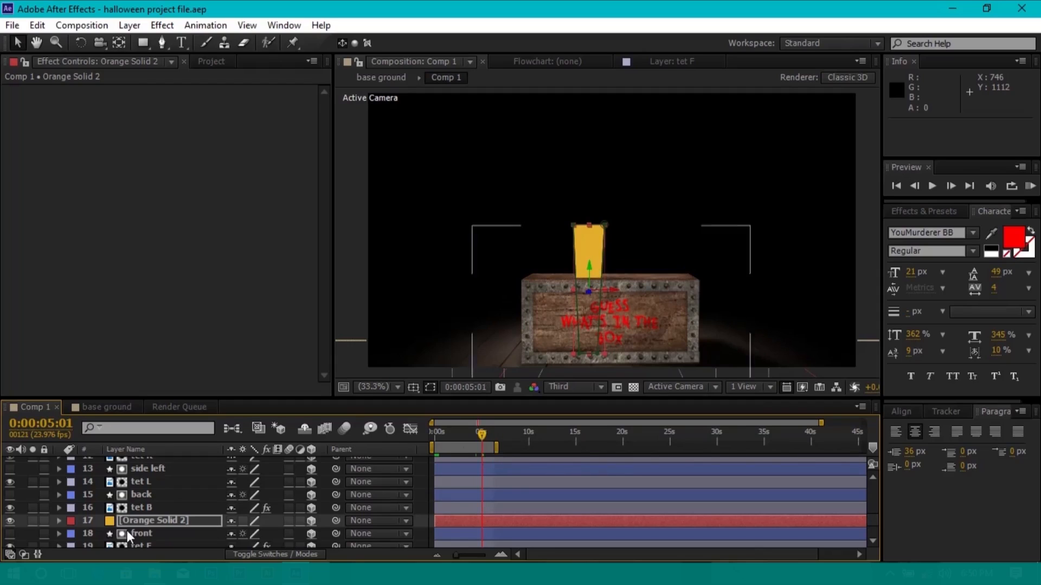
pyautogui.click(59, 521)
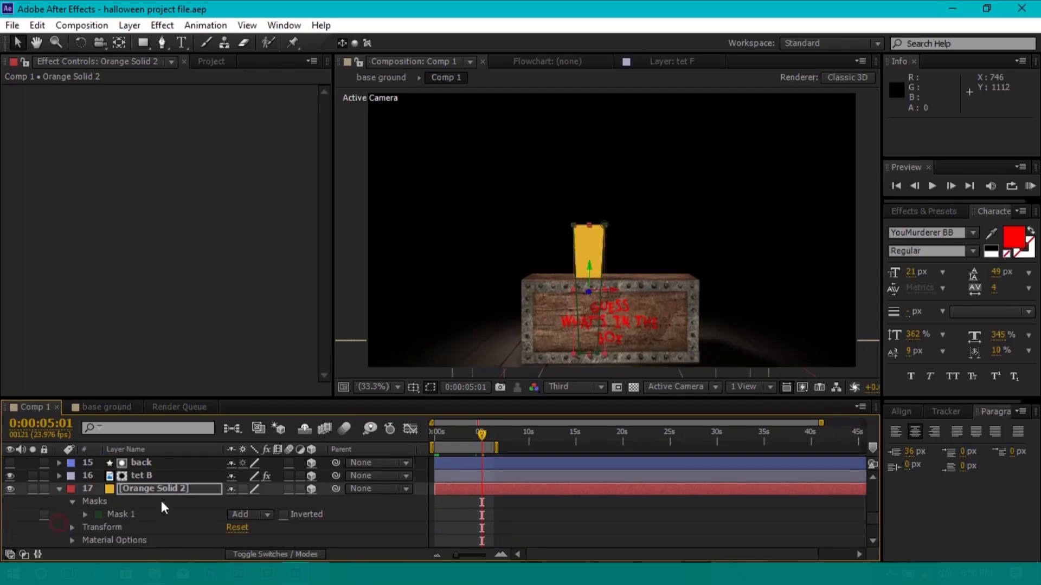
pyautogui.click(110, 516)
pyautogui.click(84, 515)
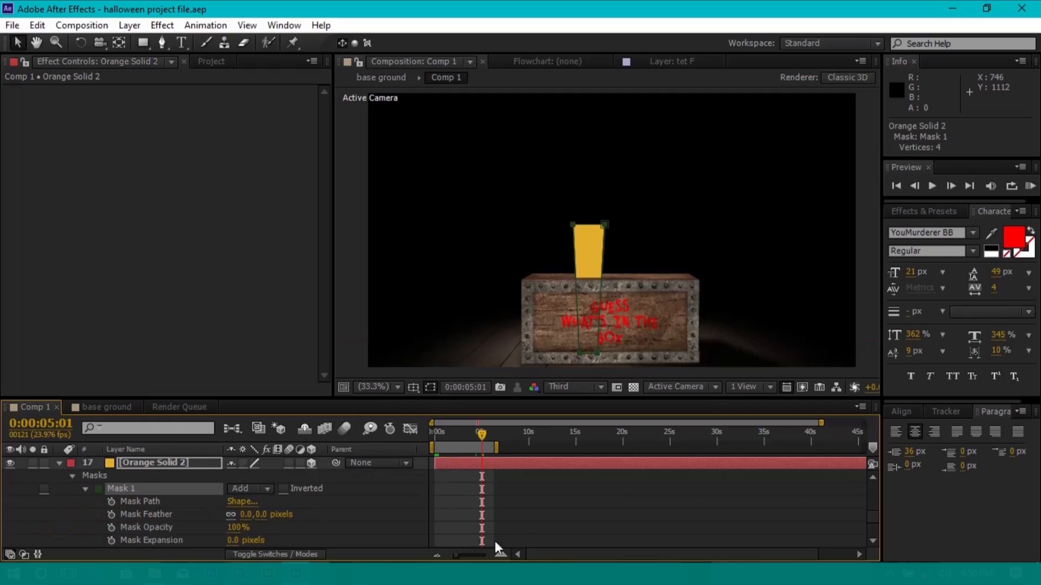
# Lower both top vertices of the orange strip's mask to the box's front upper edge and save the project
pyautogui.click(572, 227)
pyautogui.moveTo(572, 227); pyautogui.dragTo(574, 278)
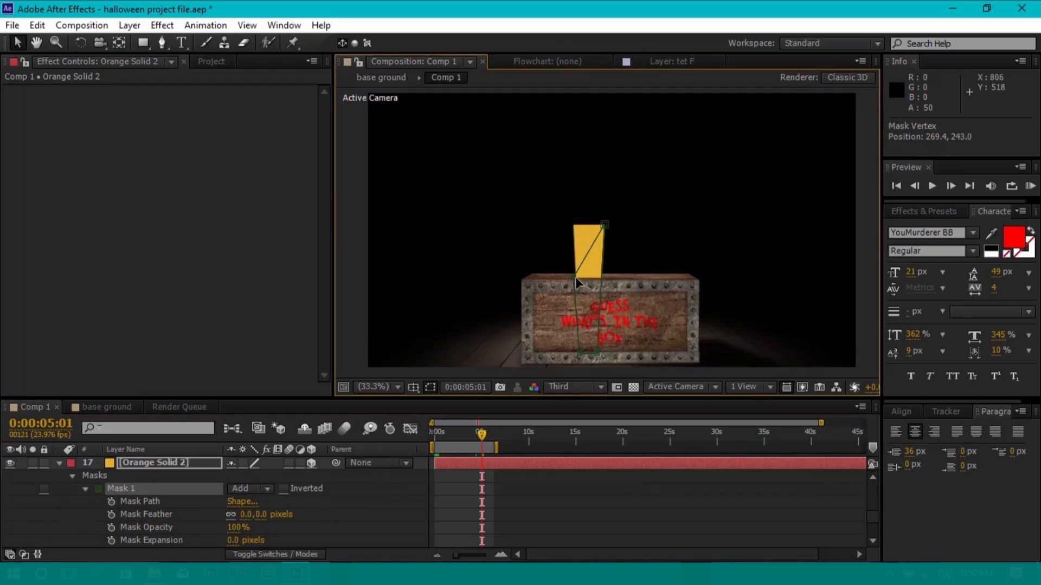
pyautogui.moveTo(605, 225); pyautogui.dragTo(603, 278)
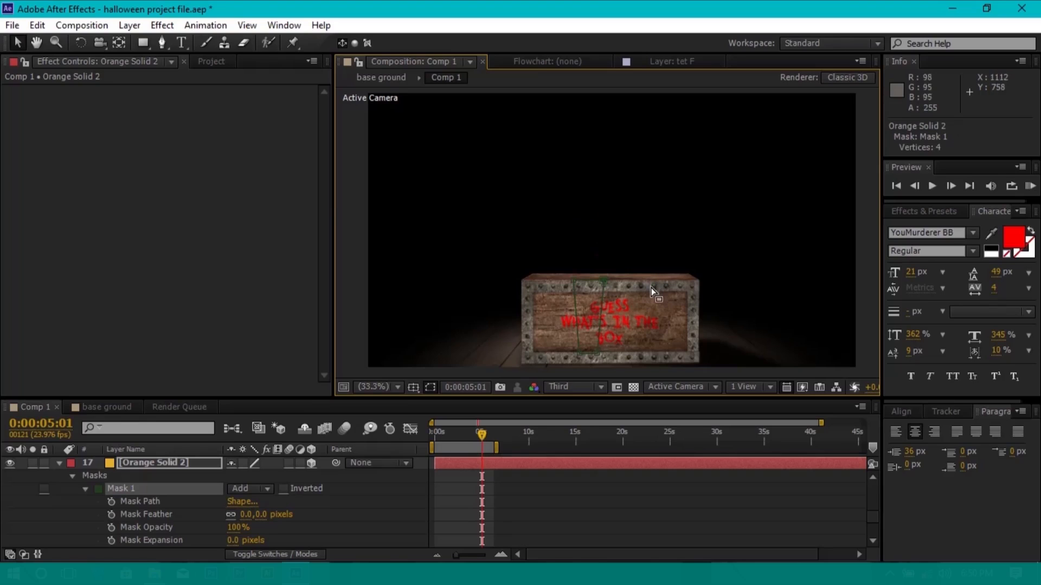
pyautogui.hotkey('ctrl', 's')
# Lower the top edge of the strip's mask slightly below the box's front rim and keyframe its Mask Path at 0:00:05:01
pyautogui.press('z')
pyautogui.click(600, 316)
pyautogui.click(600, 316)
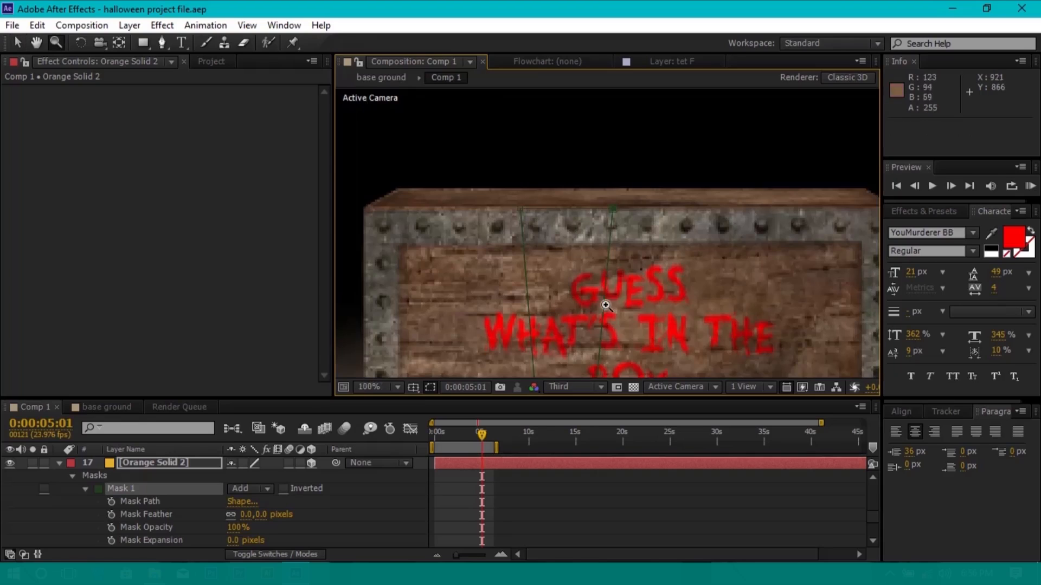
pyautogui.keyDown('alt'); pyautogui.click(597, 289); pyautogui.keyUp('alt')
pyautogui.keyDown('alt'); pyautogui.click(598, 241); pyautogui.keyUp('alt')
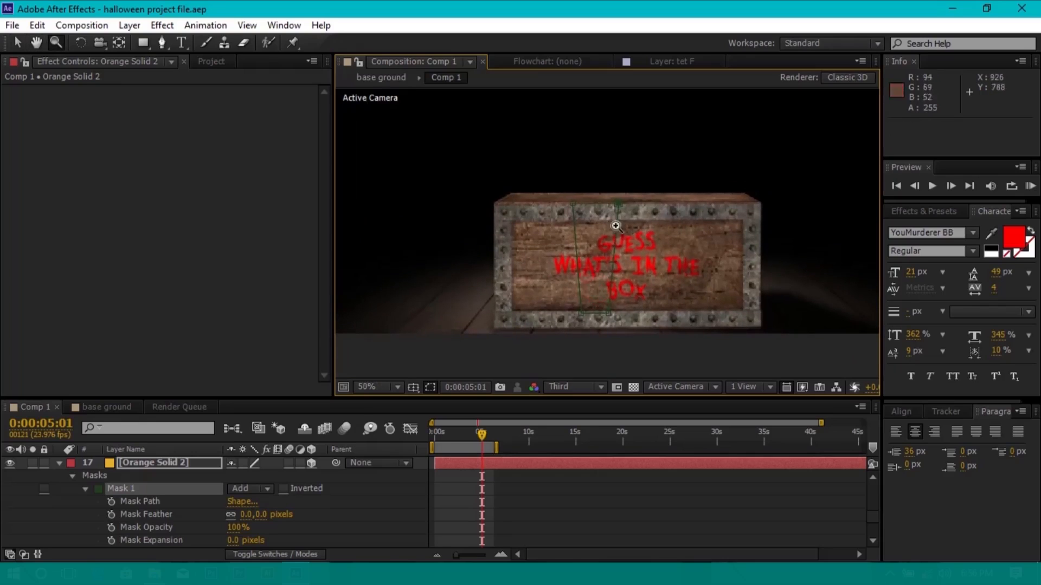
pyautogui.press('v')
pyautogui.click(573, 203)
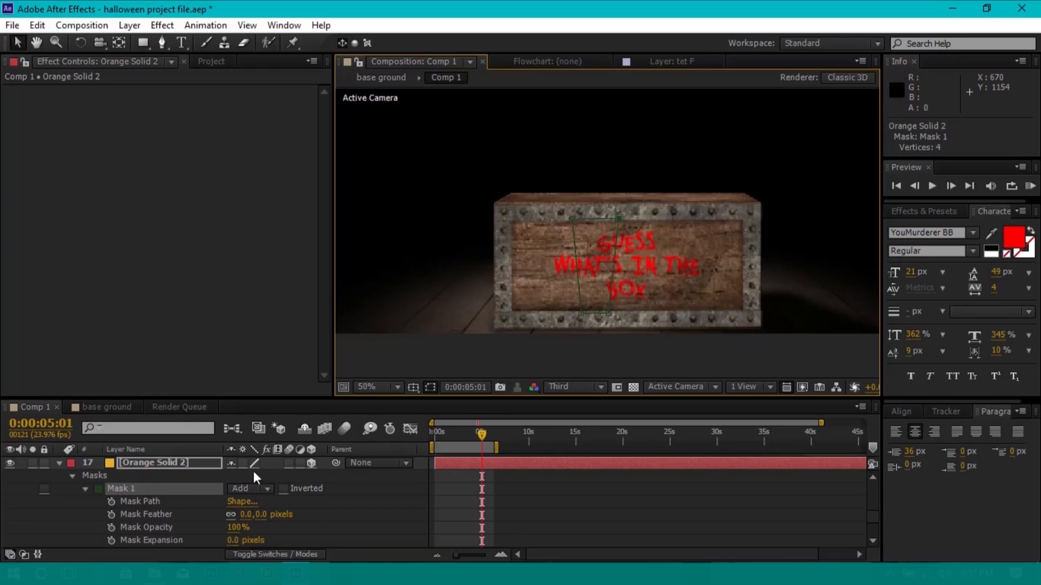
pyautogui.click(112, 502)
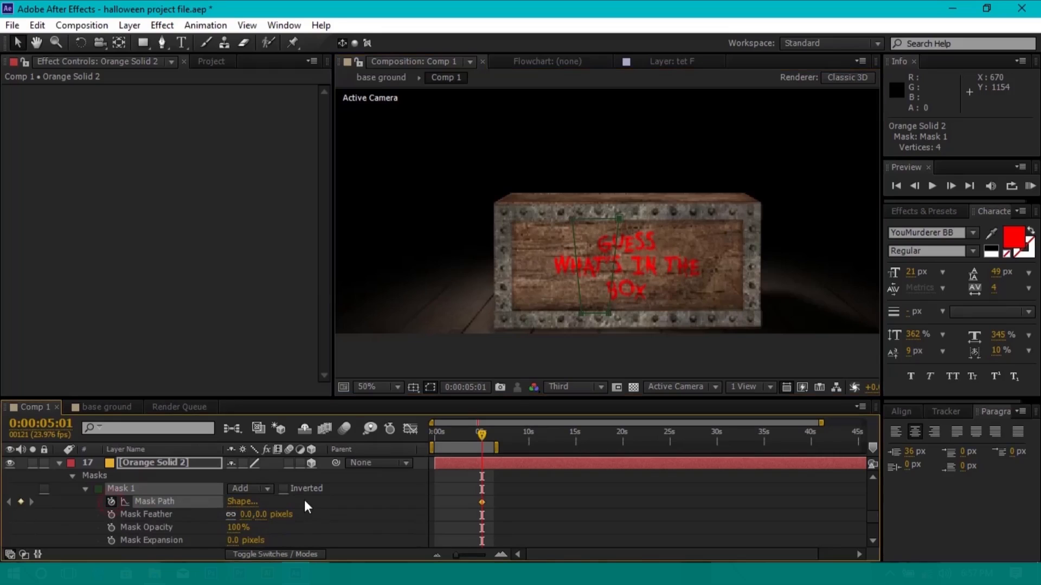
# At 0:00:05:15, raise both top vertices of the strip's mask above the box rim so the strip rises out of the open box
pyautogui.press('pagedown')
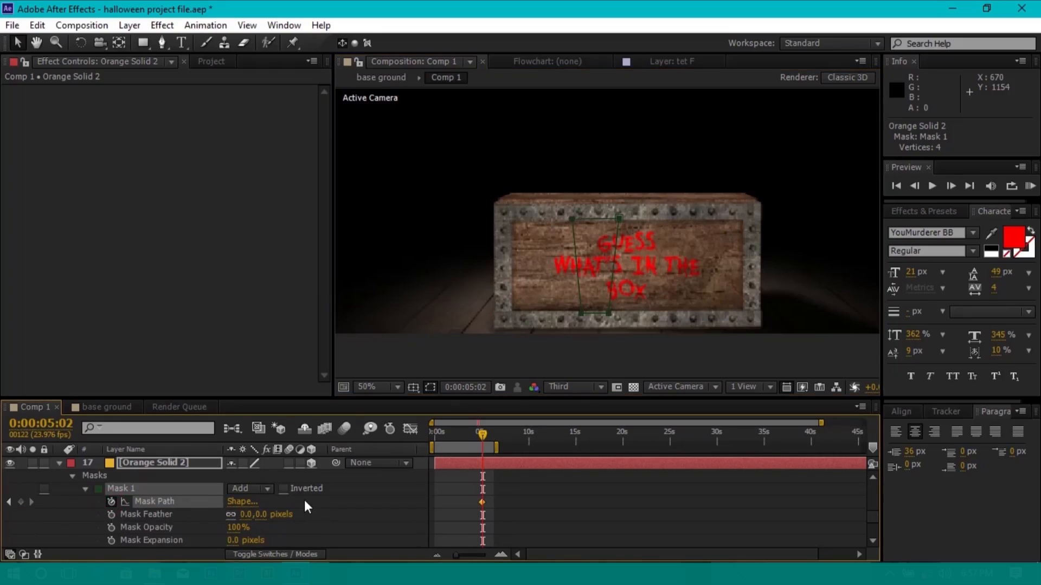
pyautogui.press('pagedown')
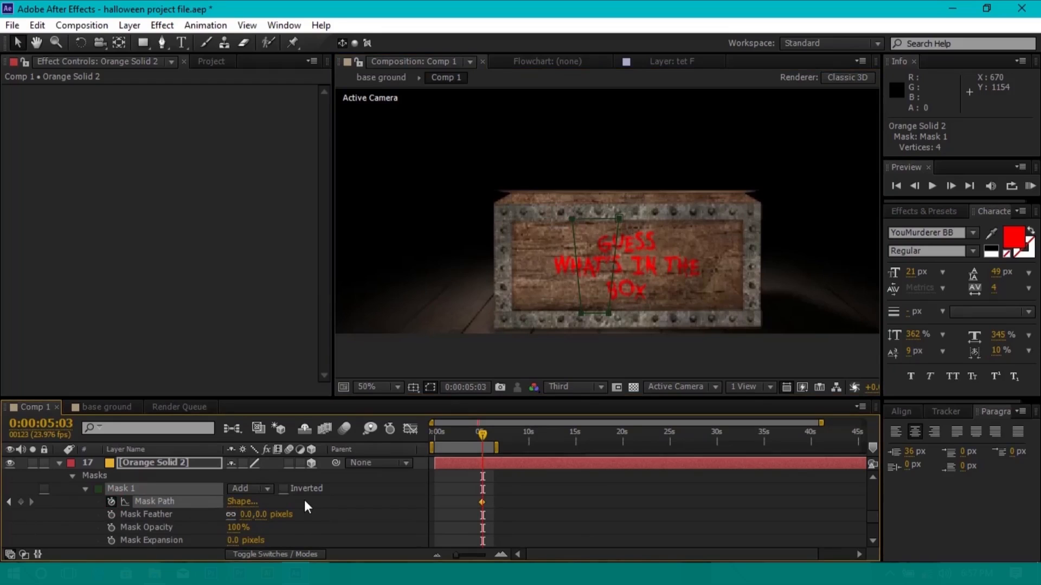
pyautogui.press('pagedown')
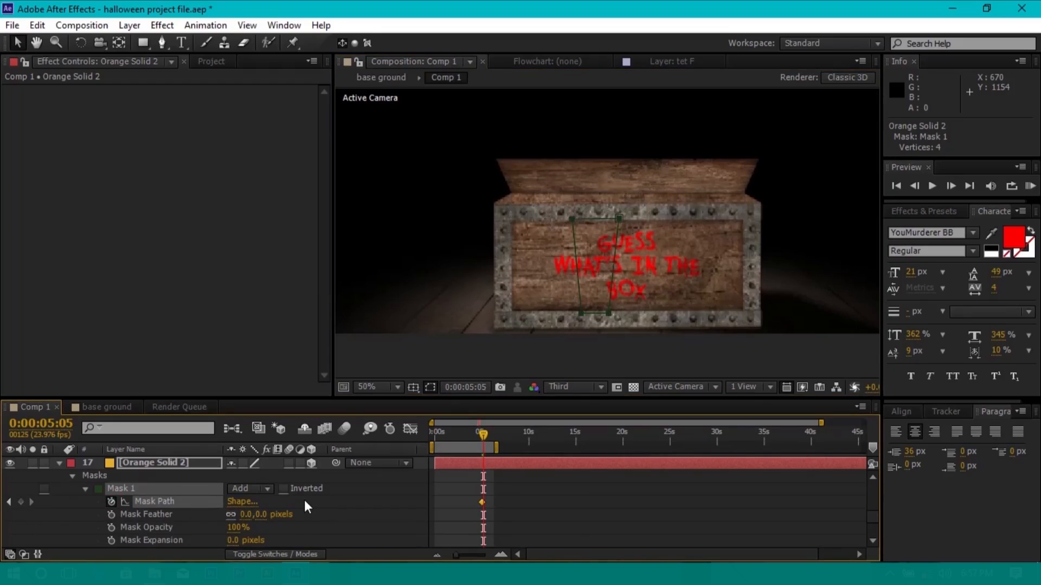
pyautogui.press('pagedown')
pyautogui.press('pagedown')
pyautogui.press('pagedown')
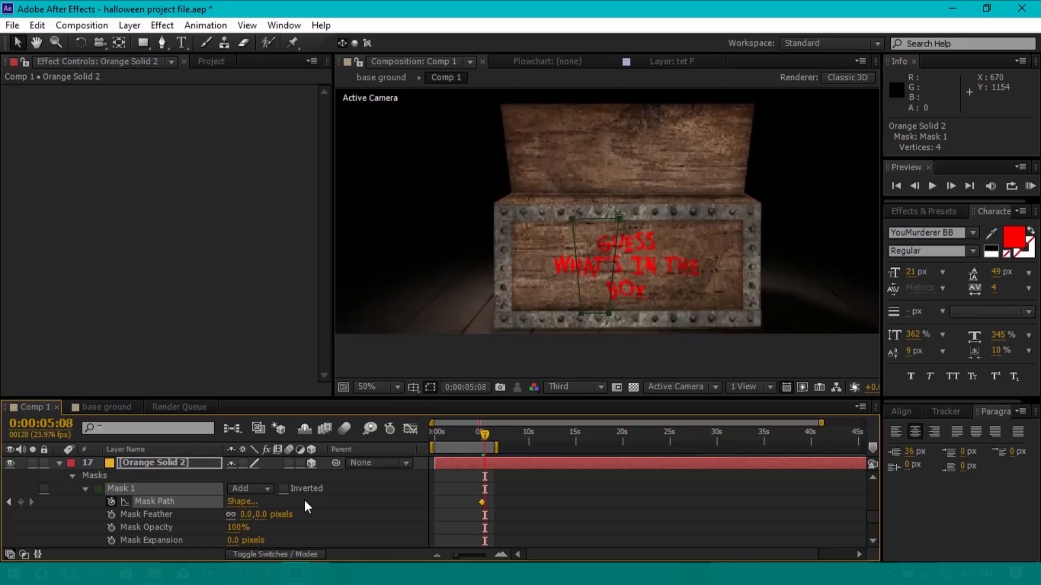
pyautogui.press('pagedown')
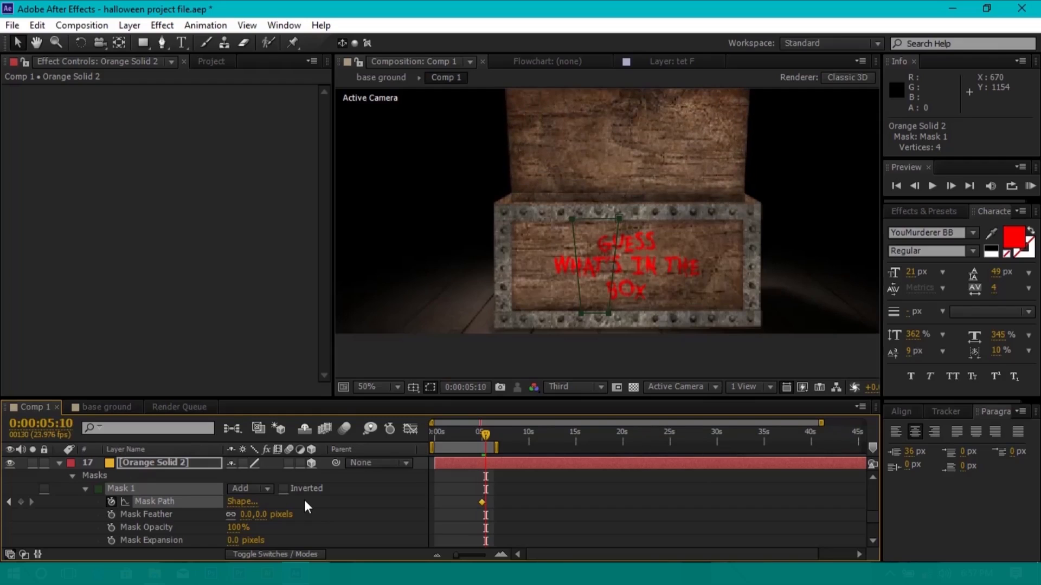
pyautogui.press('pagedown')
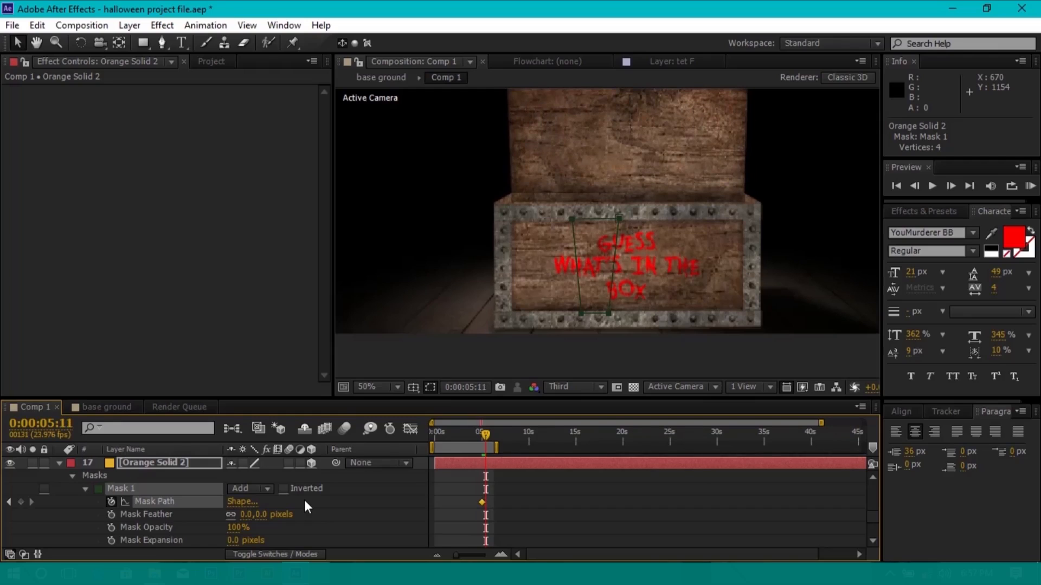
pyautogui.press('pagedown')
pyautogui.press('pagedown')
pyautogui.press('pagedown')
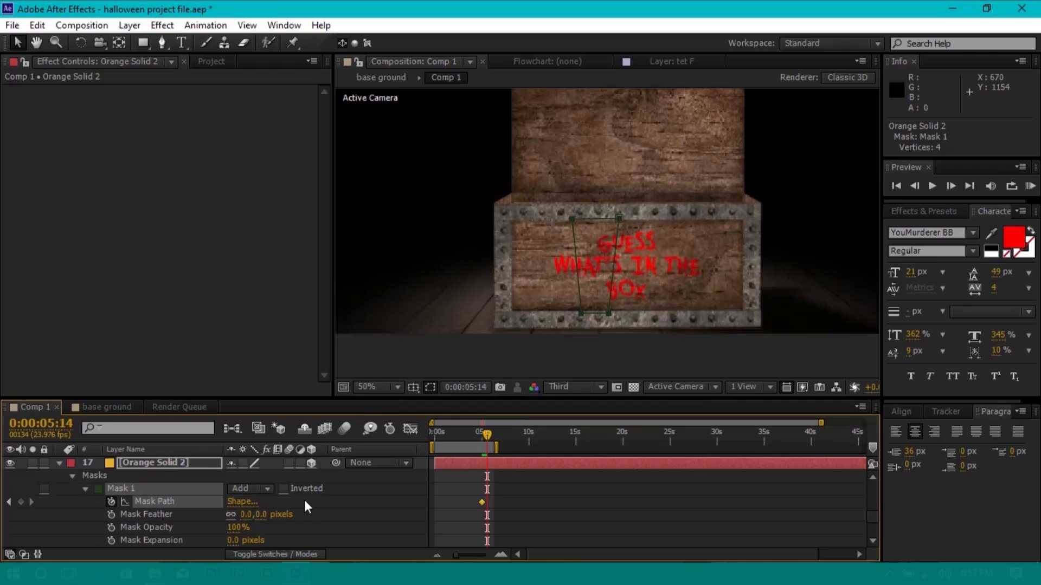
pyautogui.press('pagedown')
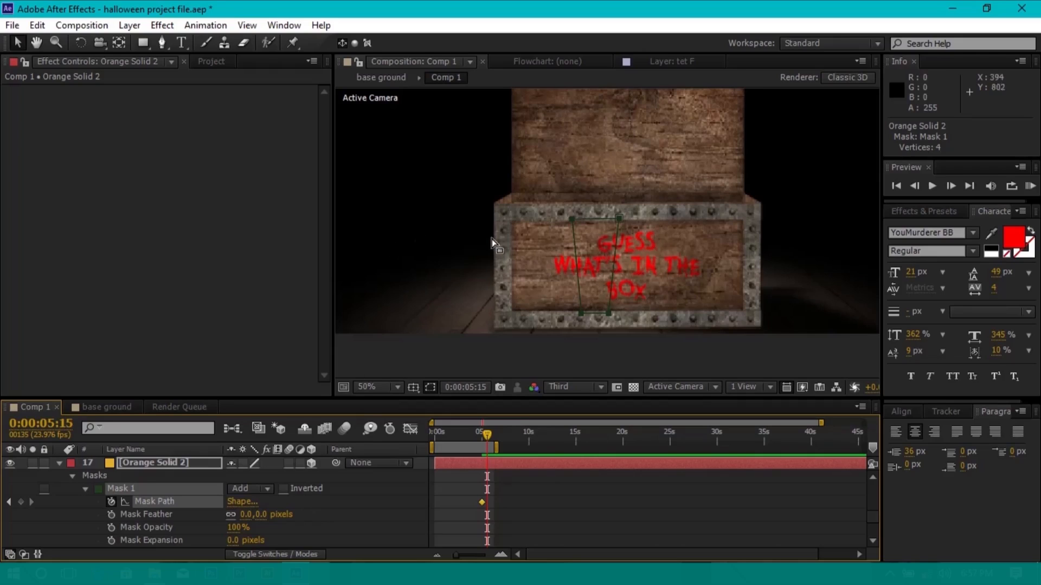
pyautogui.moveTo(573, 220); pyautogui.dragTo(572, 216)
pyautogui.hotkey('ctrl', 'z')
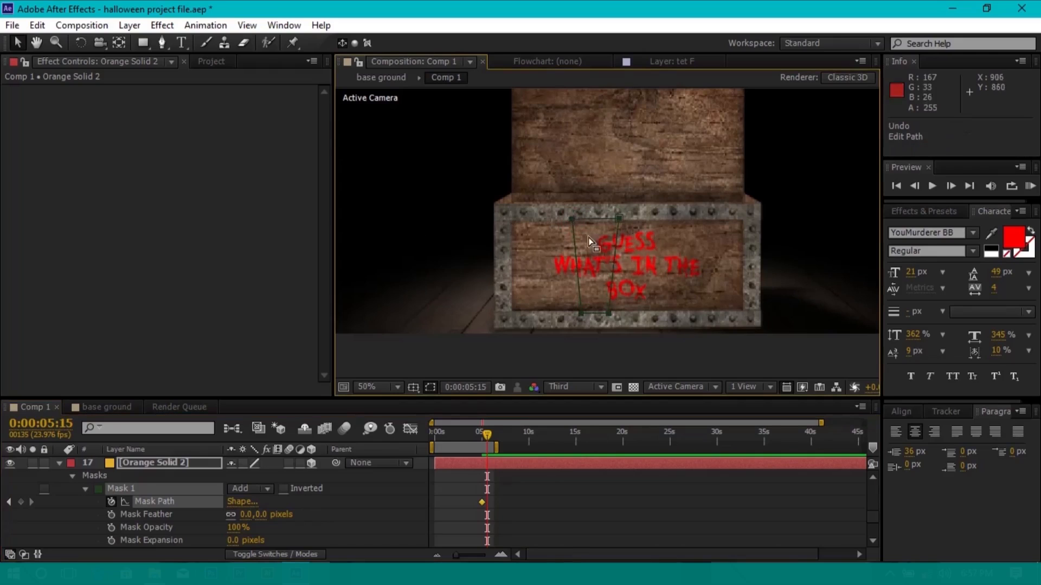
pyautogui.moveTo(571, 219); pyautogui.dragTo(570, 172)
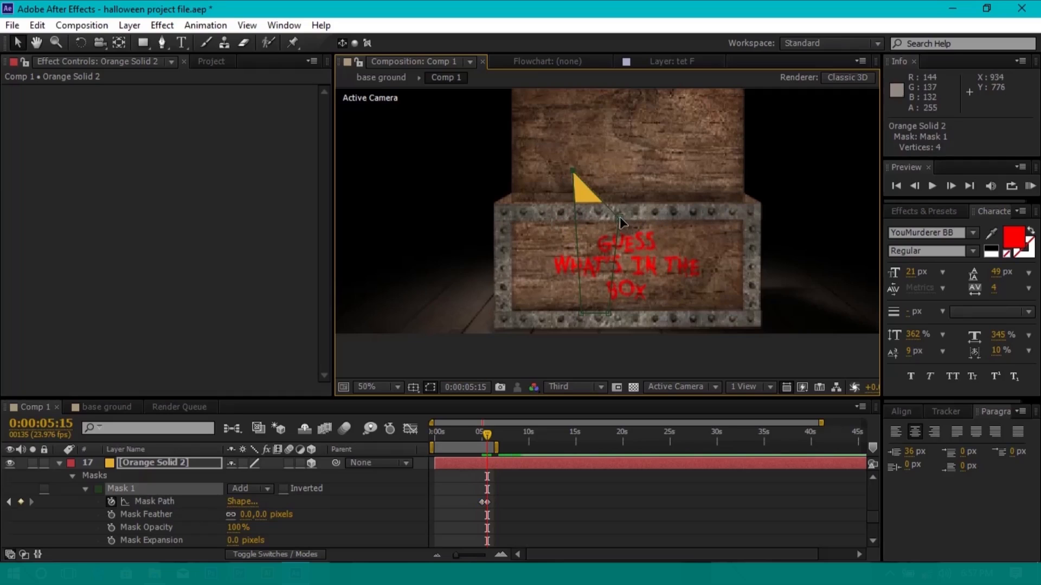
pyautogui.moveTo(620, 217); pyautogui.dragTo(622, 195)
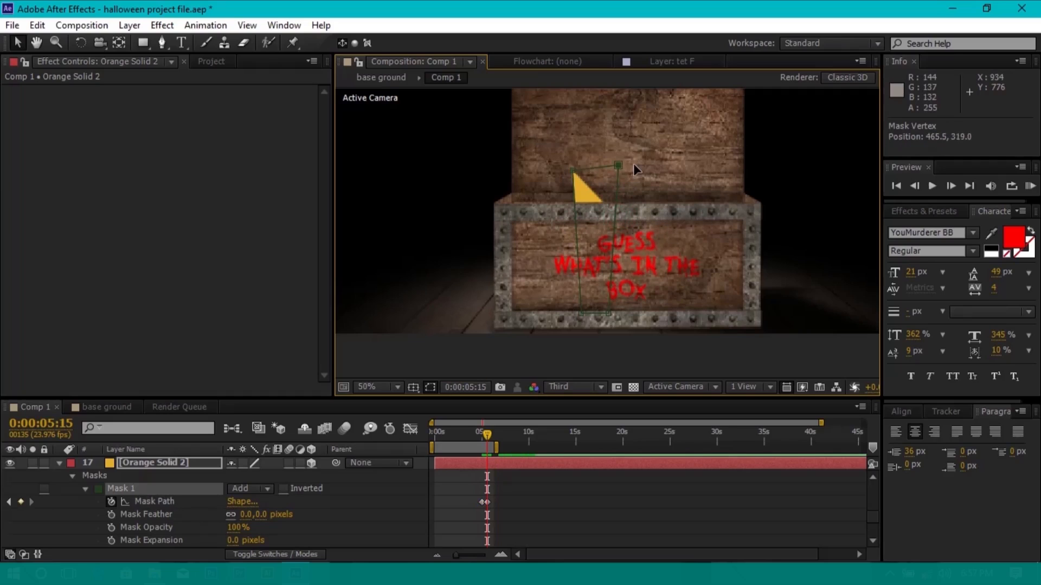
pyautogui.moveTo(633, 179); pyautogui.dragTo(572, 165)
pyautogui.click(572, 168)
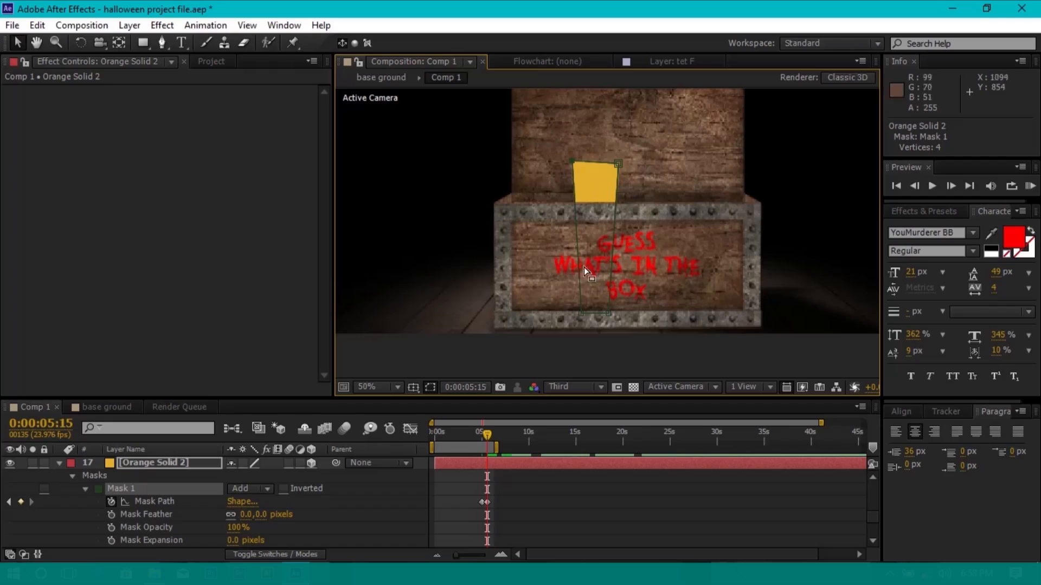
# Apply Easy Ease to both Mask Path keyframes of the orange strip and deselect the layer
pyautogui.moveTo(515, 503); pyautogui.dragTo(478, 511)
pyautogui.rightClick(487, 501)
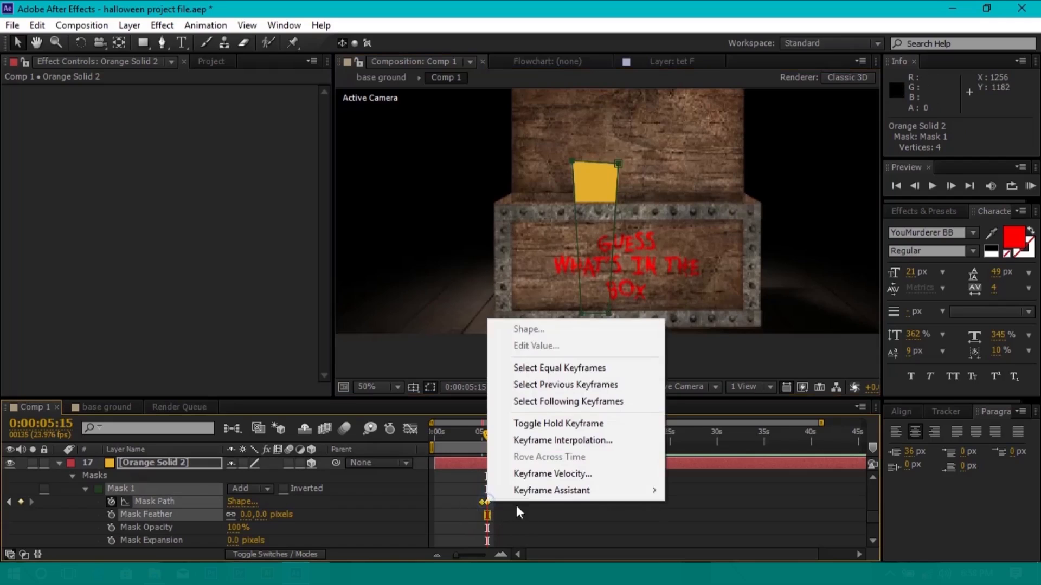
pyautogui.moveTo(551, 491)
pyautogui.click(699, 388)
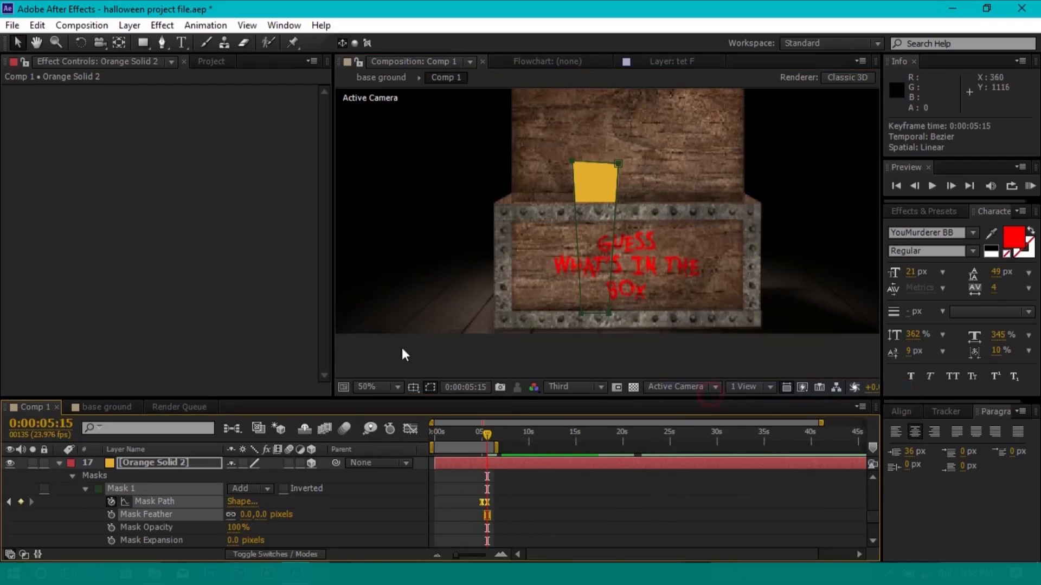
pyautogui.click(394, 364)
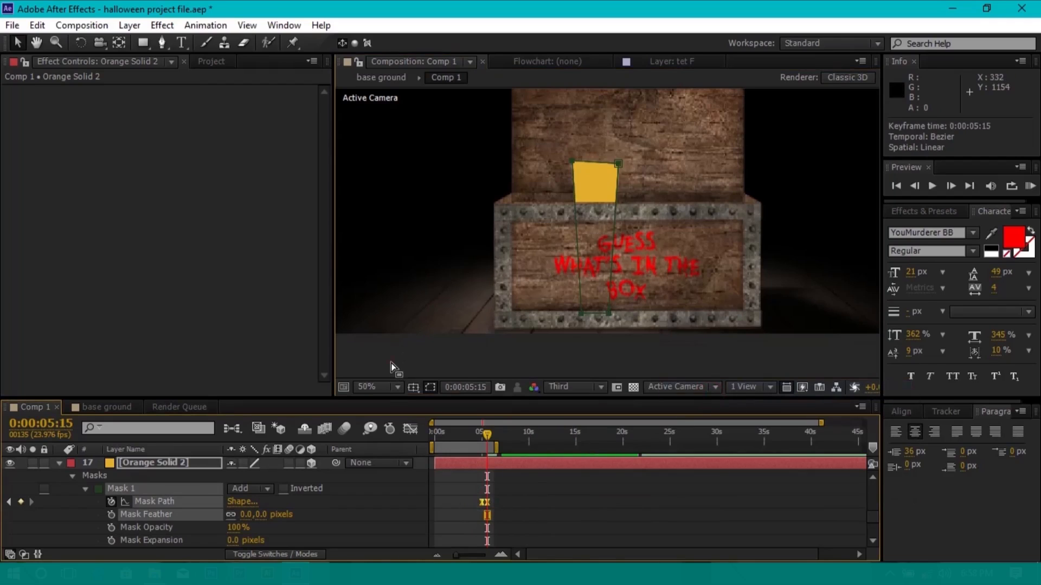
pyautogui.click(356, 366)
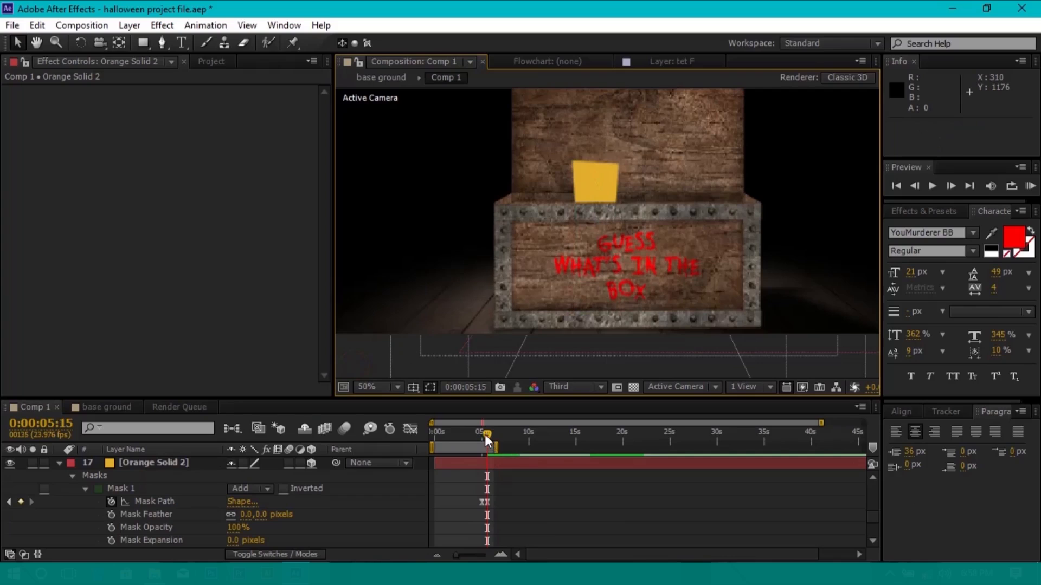
# Start the work area at 0:00:04:17 and preview the strip rising out of the box
pyautogui.moveTo(479, 434); pyautogui.dragTo(476, 435)
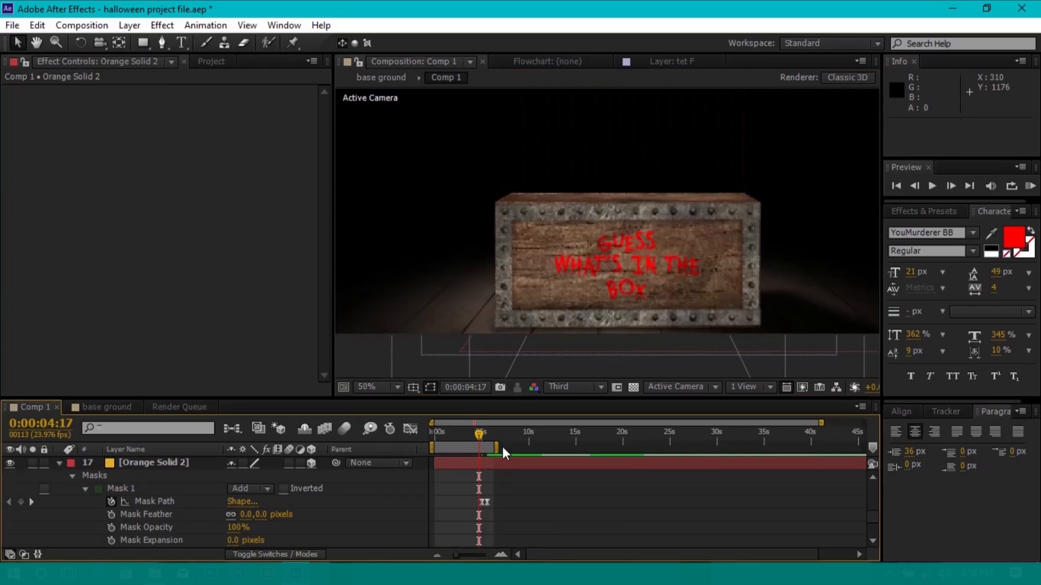
pyautogui.press('b')
pyautogui.press('KP_0')
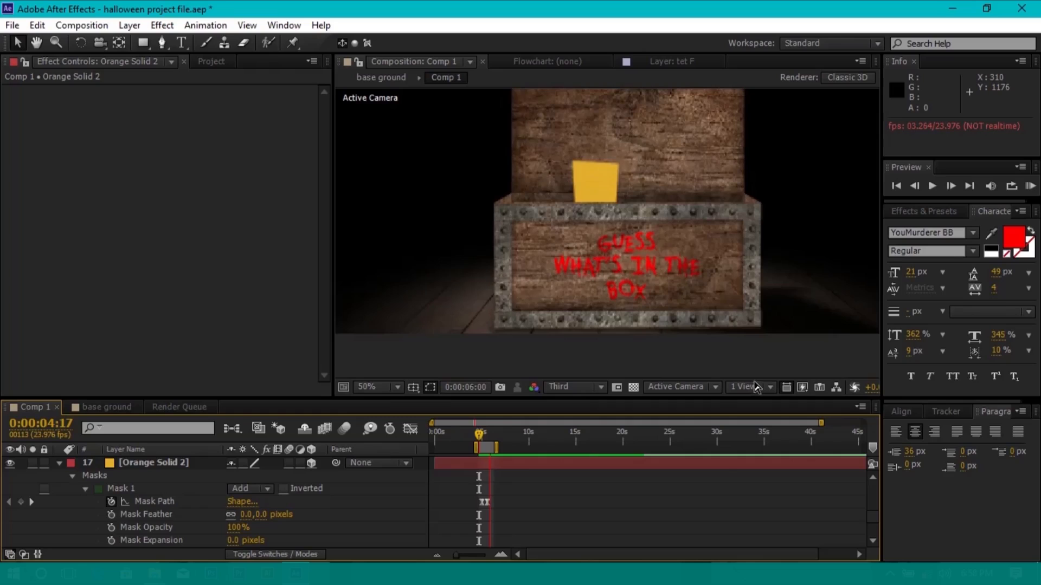
pyautogui.click(727, 465)
# Try to move the orange strip's anchor point to its lower corner, and undo the change
pyautogui.press('y')
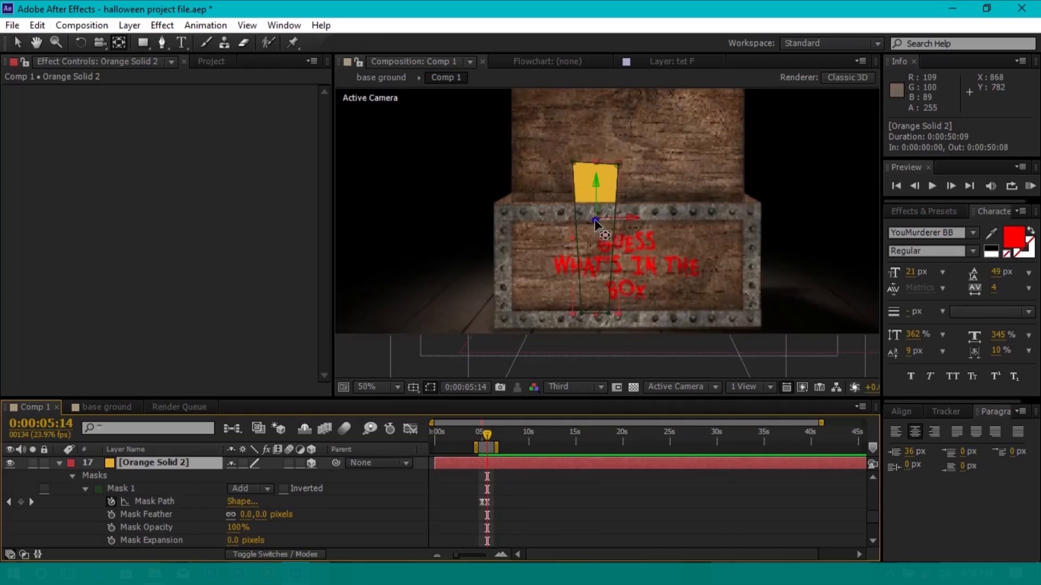
pyautogui.moveTo(585, 257); pyautogui.dragTo(581, 315)
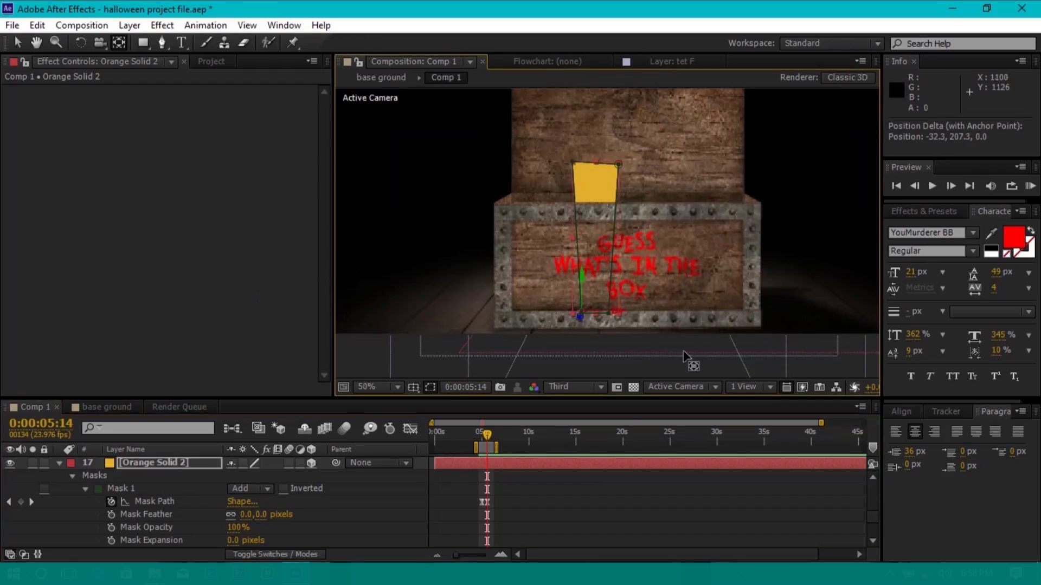
pyautogui.press('v')
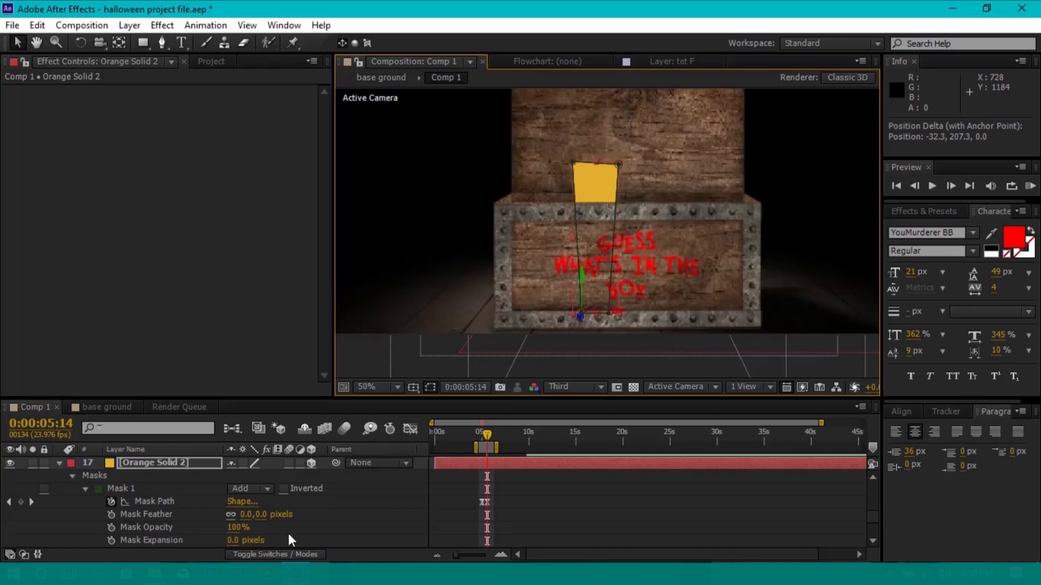
pyautogui.hotkey('ctrl', 'z')
# Add a rectangular mask over the orange strip's exposed upper part and set its mode to Subtract
pyautogui.press('q')
pyautogui.moveTo(563, 152); pyautogui.dragTo(634, 192)
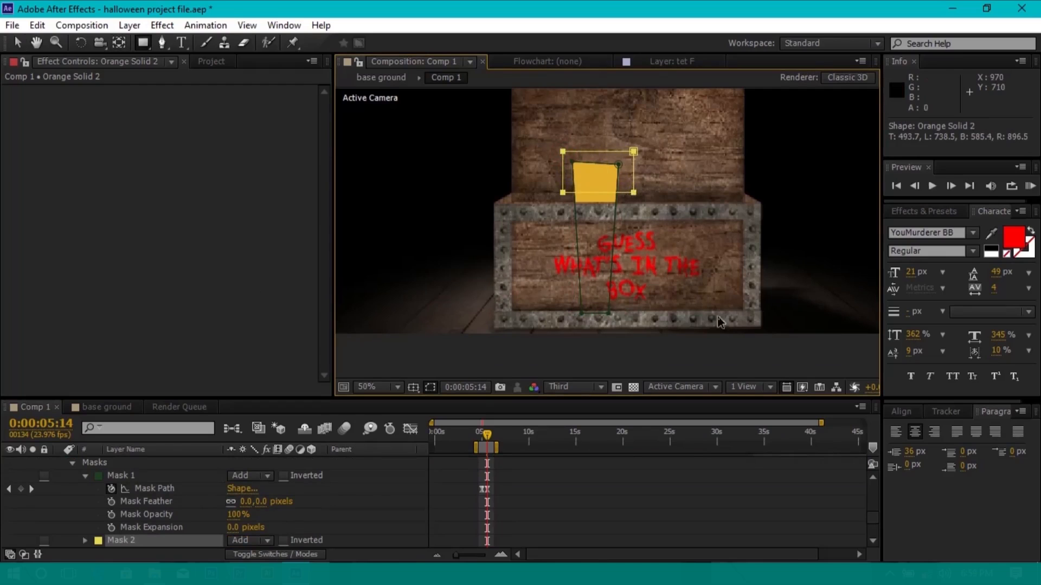
pyautogui.click(255, 538)
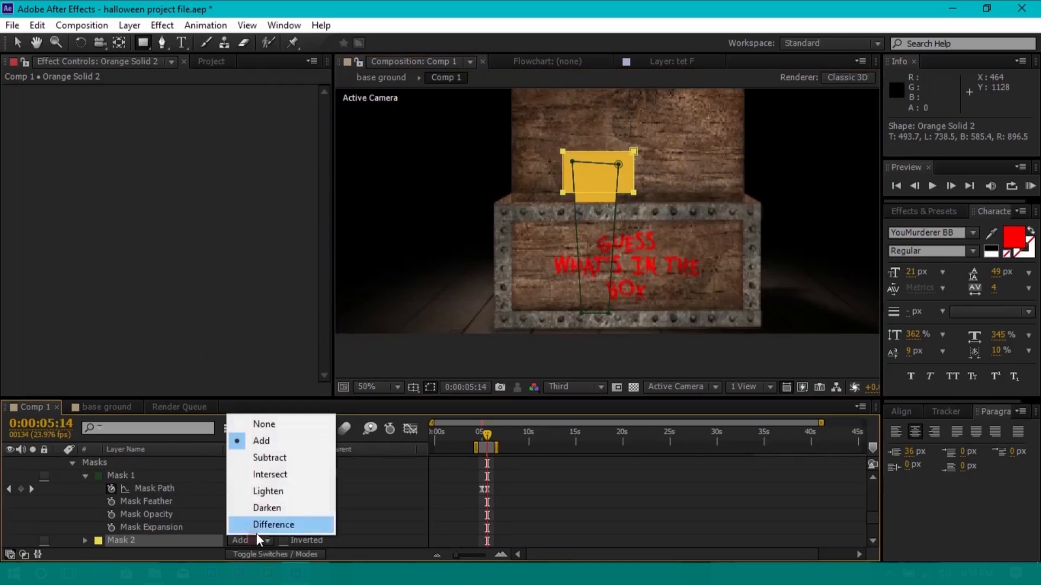
pyautogui.click(265, 455)
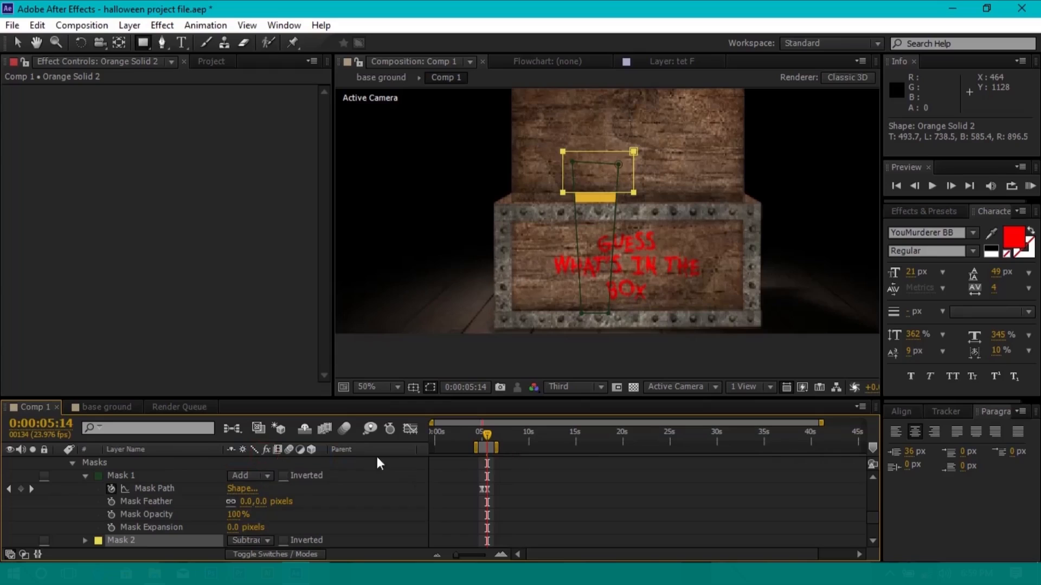
# Set the feather of the strip's subtracting Mask 2 to 58 pixels
pyautogui.scroll(-1, 261, 511)
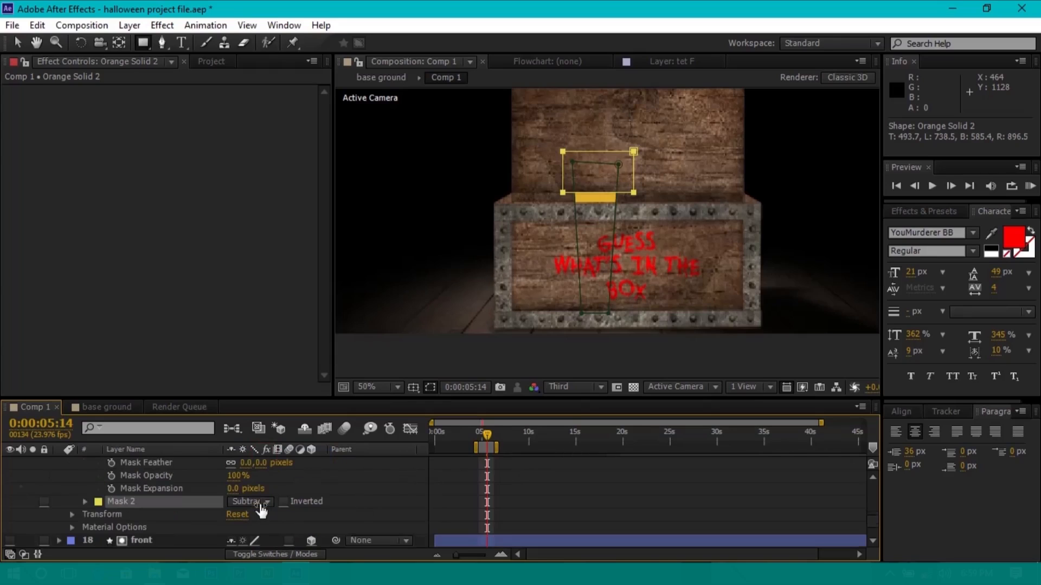
pyautogui.click(86, 502)
pyautogui.moveTo(264, 522); pyautogui.dragTo(301, 514)
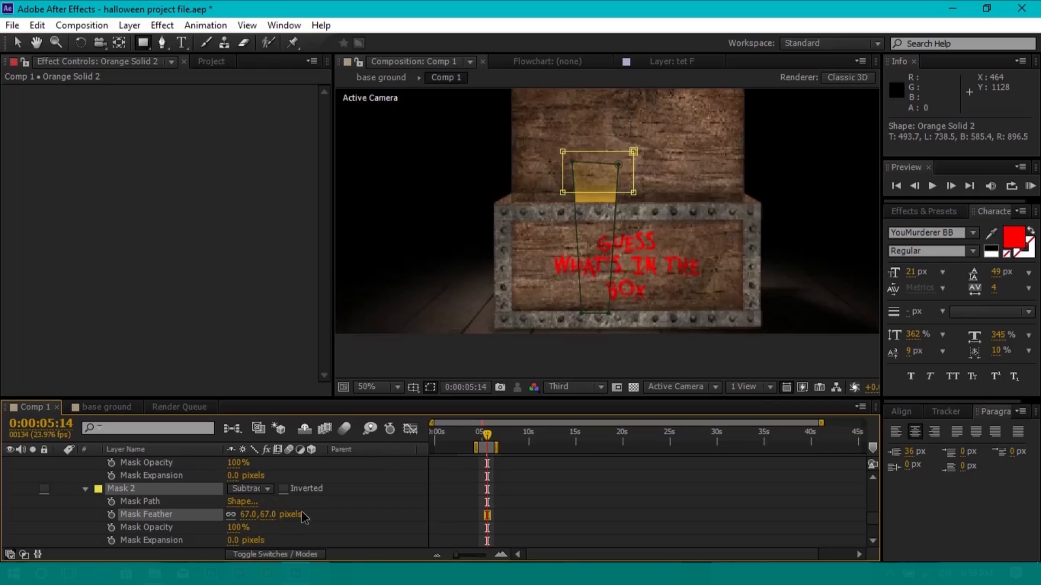
pyautogui.moveTo(274, 516); pyautogui.dragTo(263, 516)
# Raise the upper vertices of Mask 1 slightly, and move Mask 2's upper vertices up and outward above the strip
pyautogui.press('v')
pyautogui.click(570, 156)
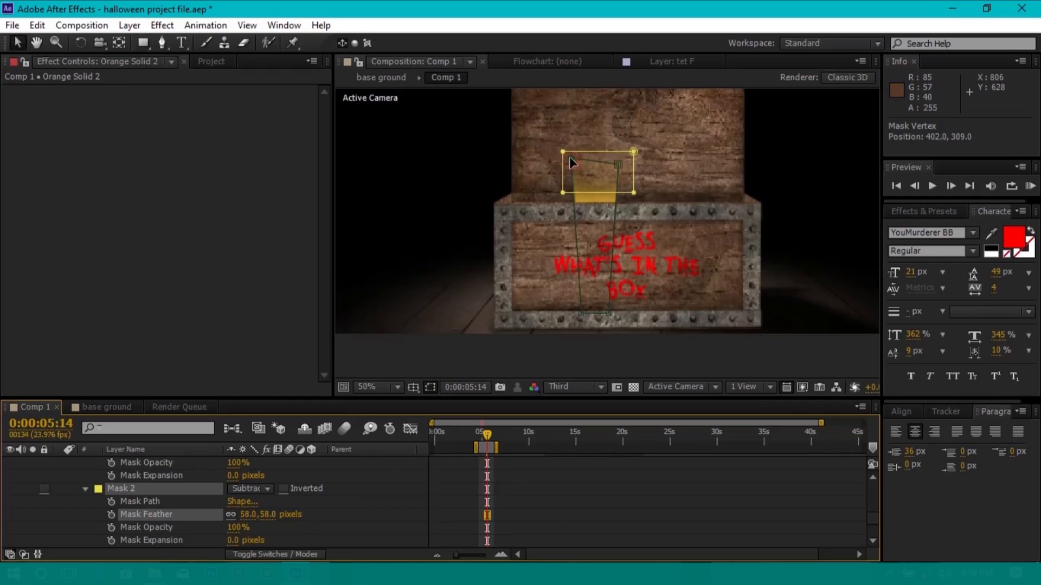
pyautogui.click(658, 184)
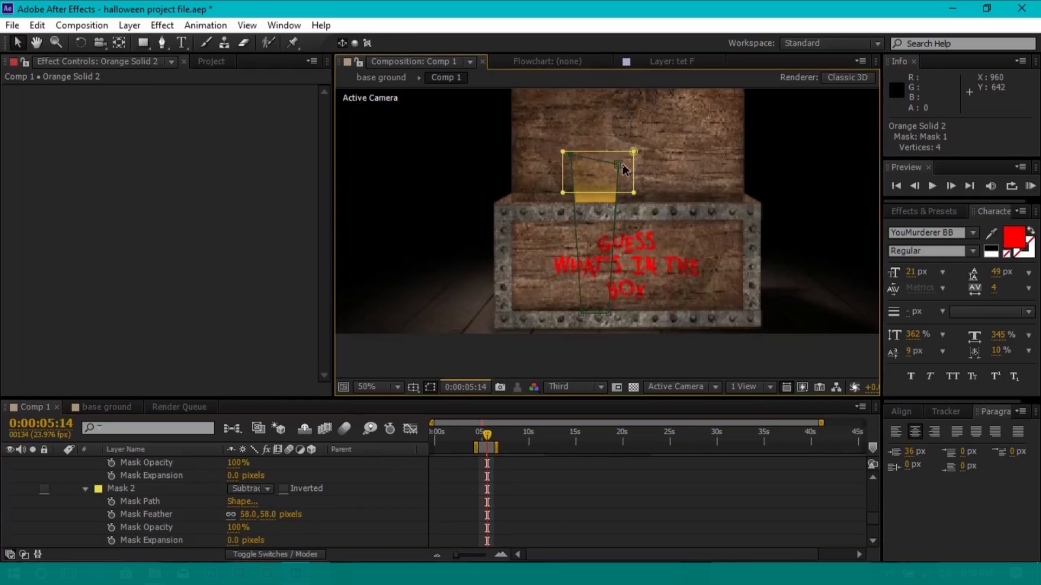
pyautogui.moveTo(618, 164); pyautogui.dragTo(620, 159)
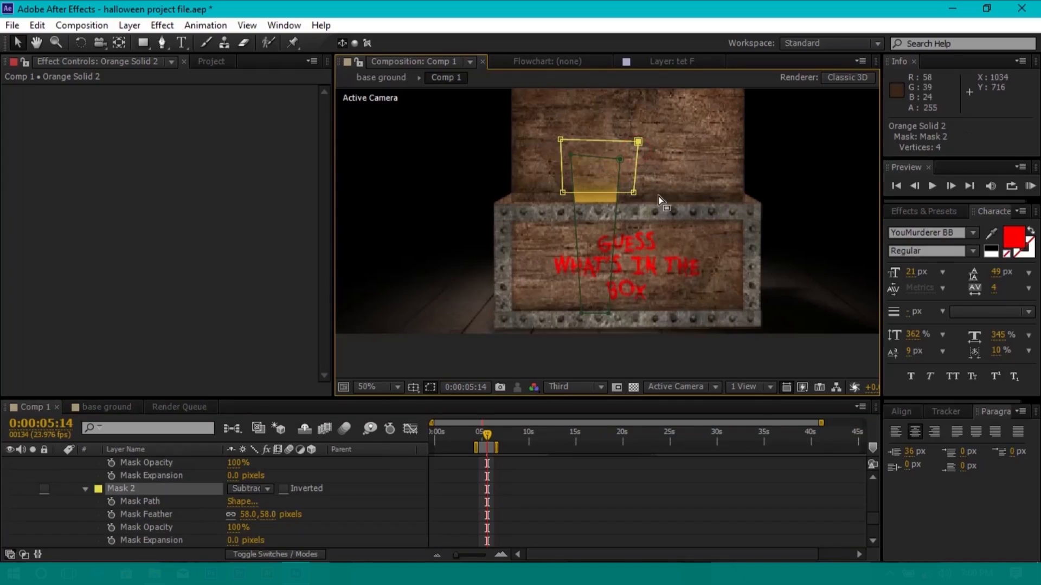
pyautogui.moveTo(640, 141); pyautogui.dragTo(644, 132)
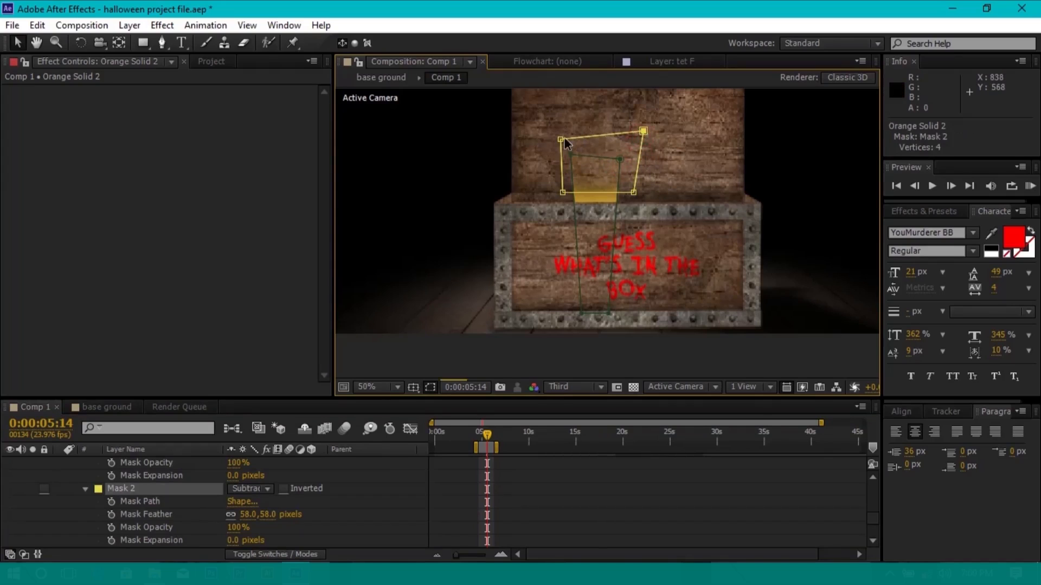
pyautogui.moveTo(561, 139); pyautogui.dragTo(552, 129)
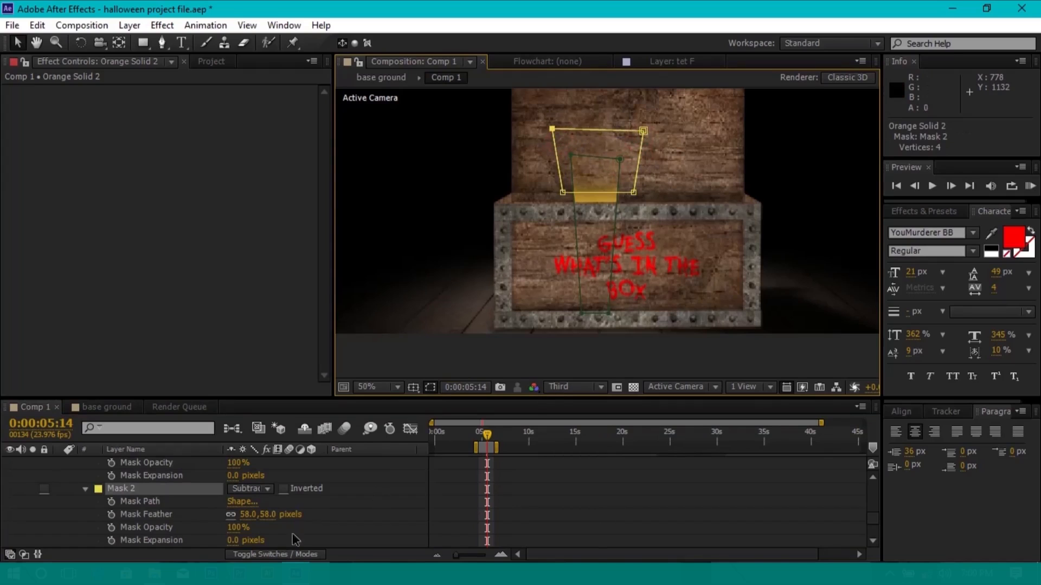
# Increase Mask 2's feather to 102 pixels and spread its upper vertices farther up and outward over the lid
pyautogui.moveTo(265, 515); pyautogui.dragTo(284, 515)
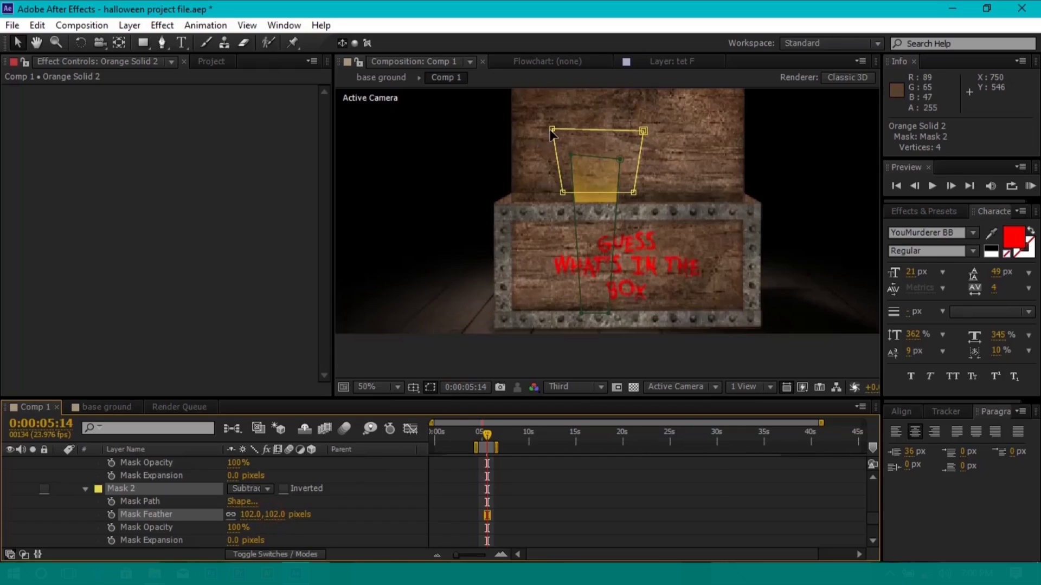
pyautogui.moveTo(552, 130); pyautogui.dragTo(535, 106)
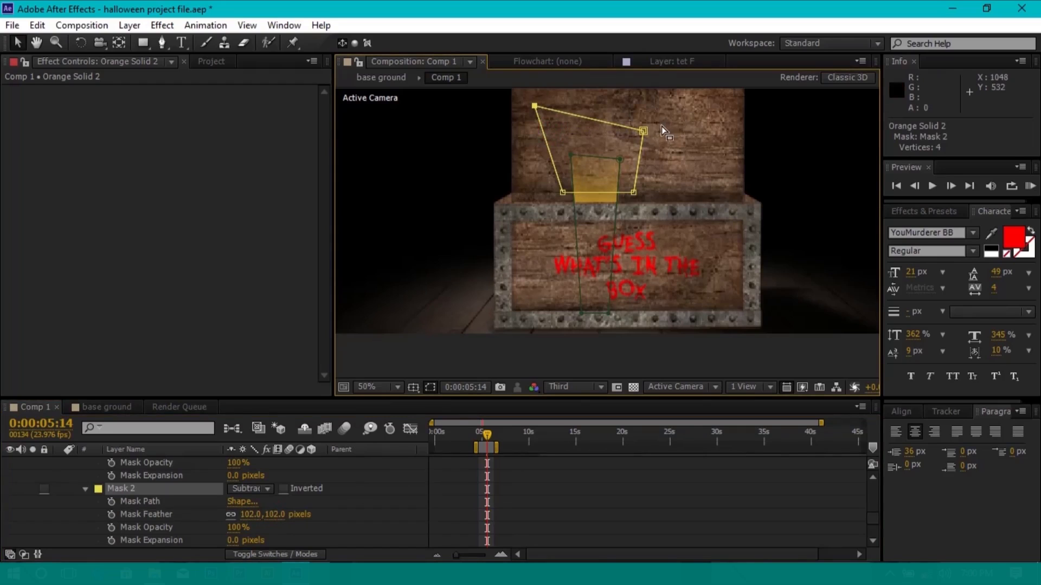
pyautogui.moveTo(644, 132); pyautogui.dragTo(665, 96)
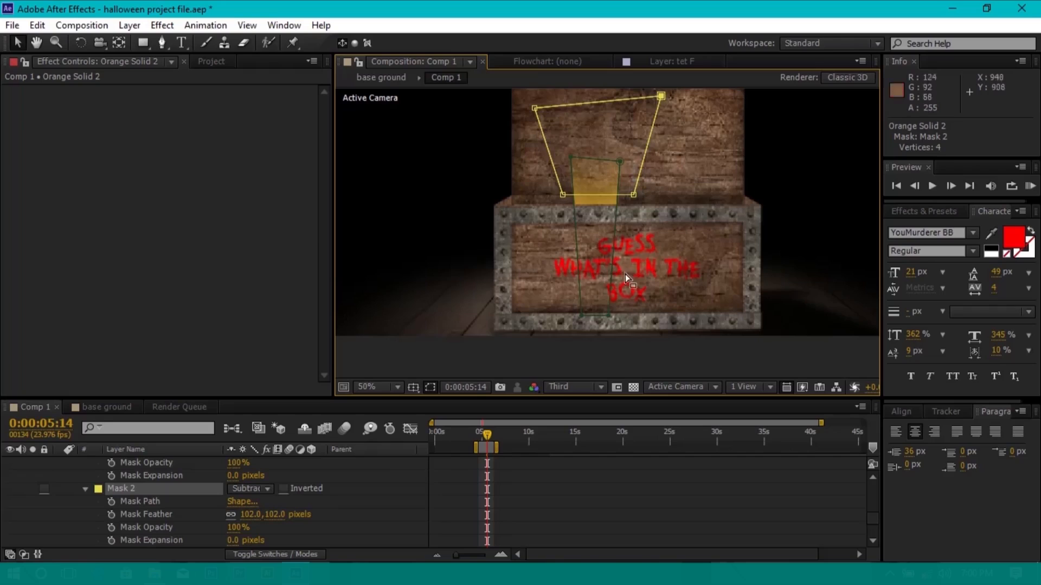
pyautogui.moveTo(534, 108); pyautogui.dragTo(514, 91)
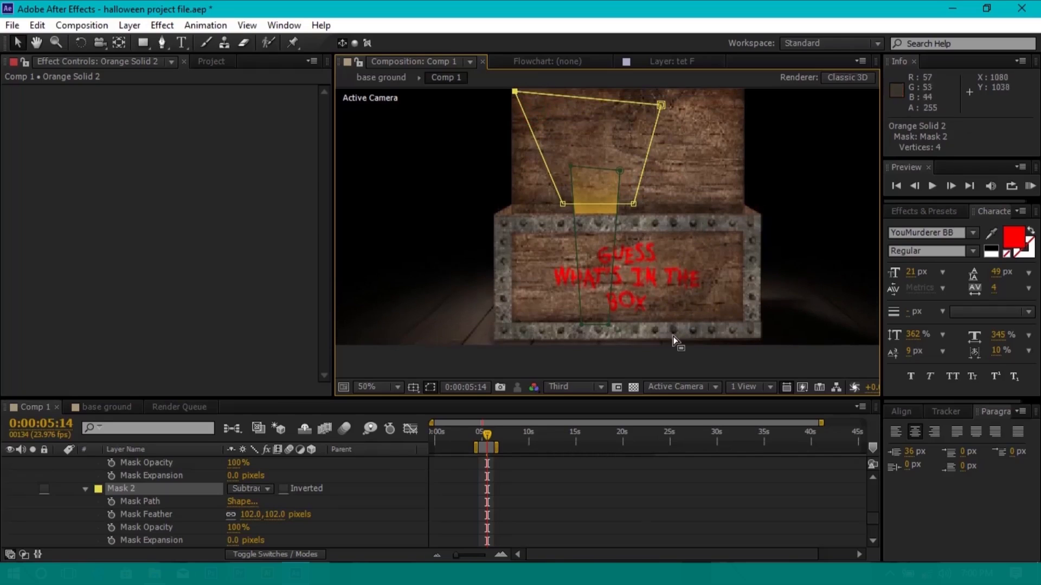
# Set Mask 1's opacity to 70% and deselect the strip to check it in the composition view
pyautogui.click(237, 462)
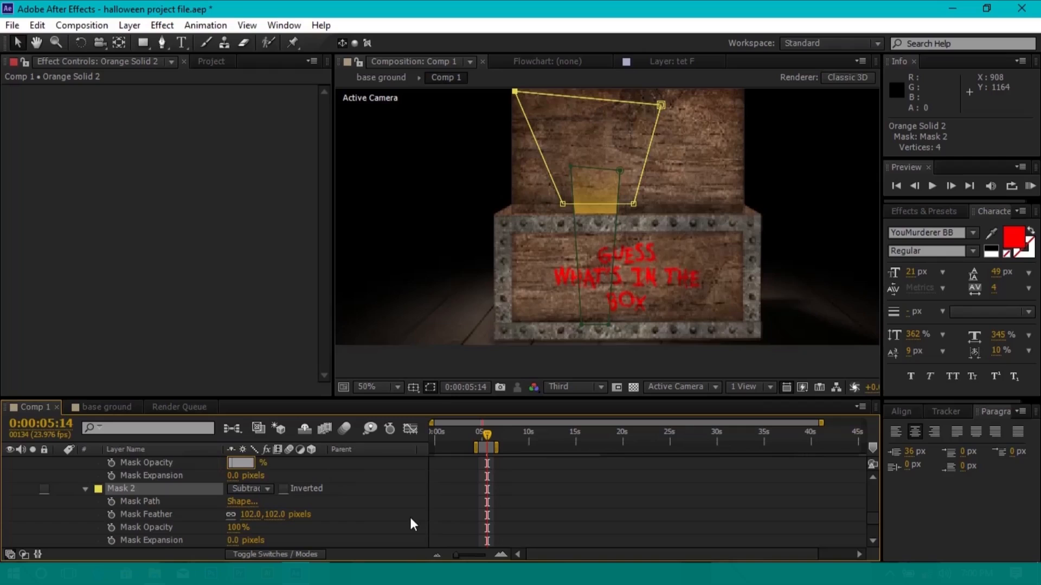
pyautogui.press('Return')
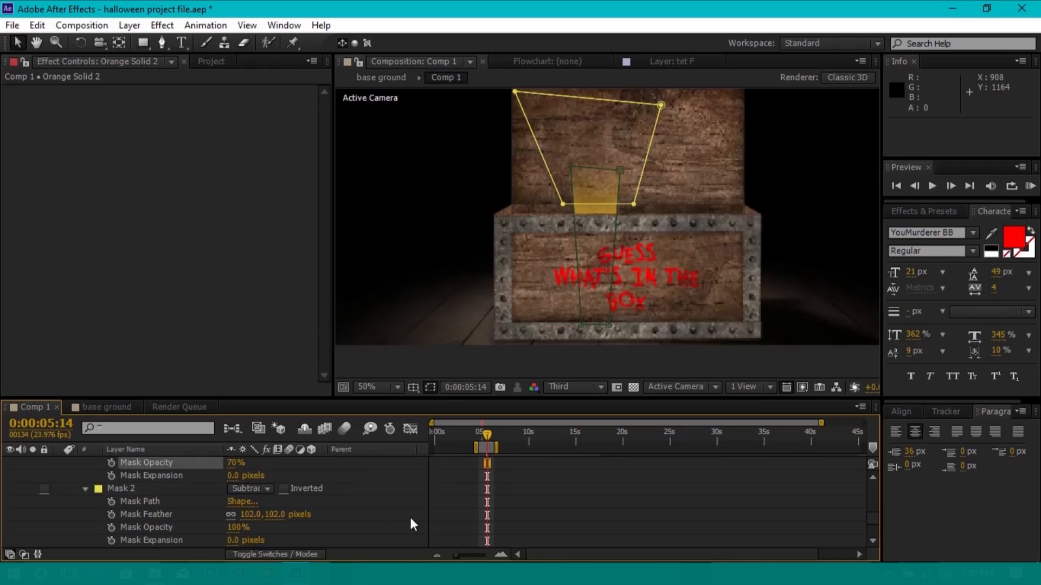
pyautogui.click(400, 366)
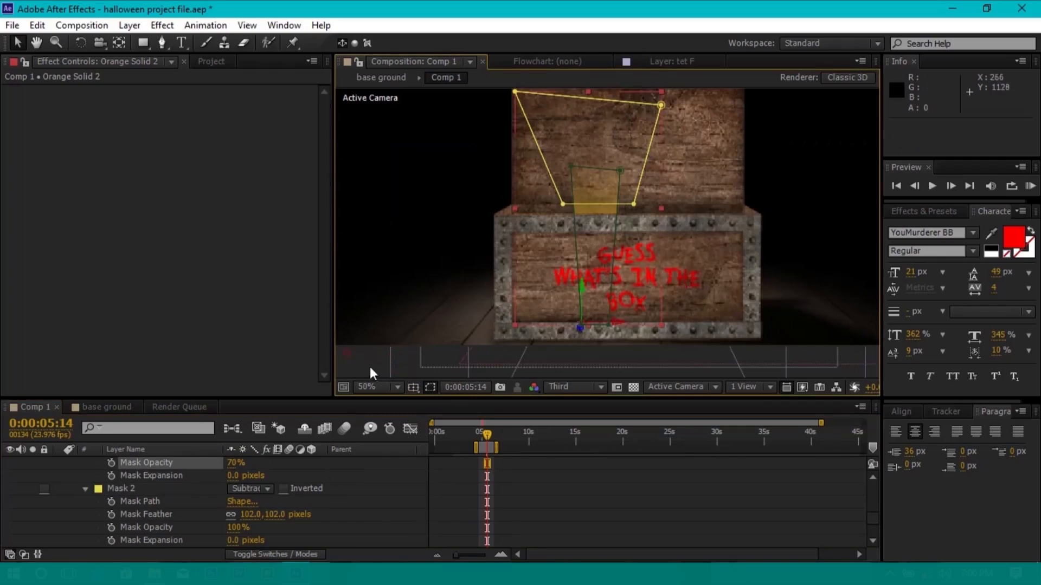
pyautogui.click(360, 363)
pyautogui.click(380, 388)
pyautogui.click(395, 107)
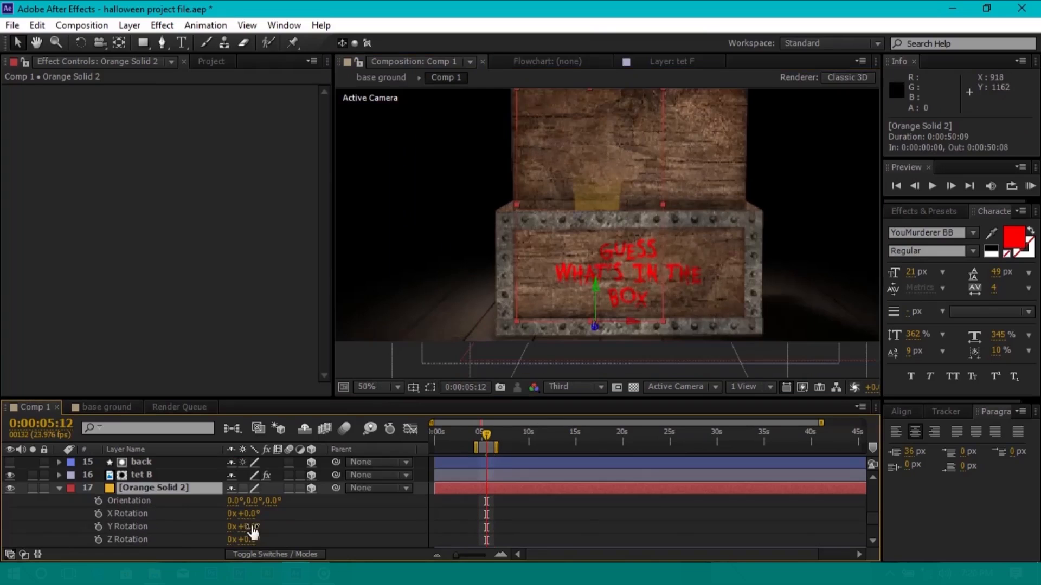
# Undo a trial 20° Y rotation of the orange strip and set its Z Rotation to 11° instead
pyautogui.moveTo(252, 527); pyautogui.dragTo(270, 527)
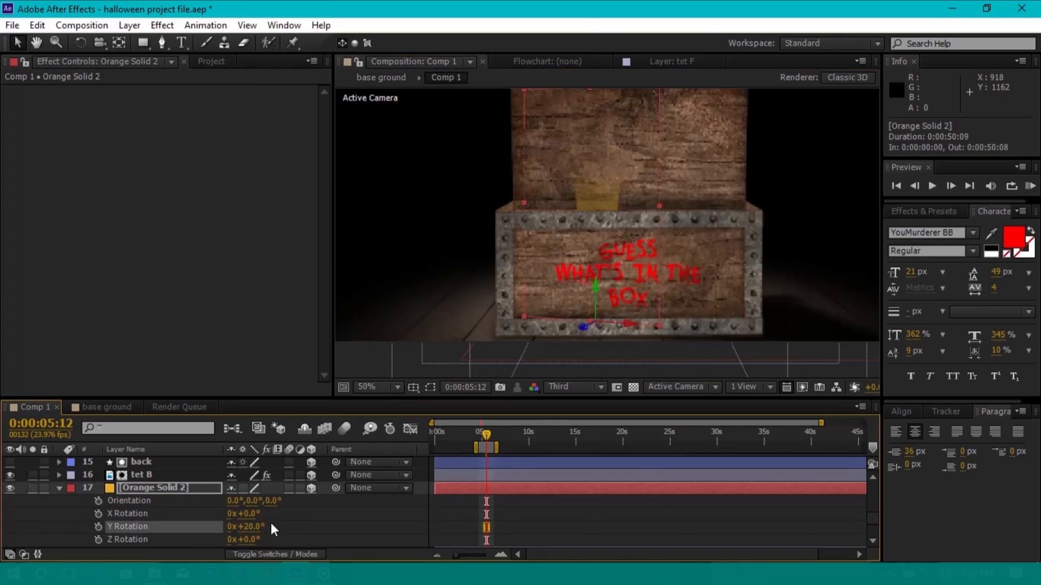
pyautogui.hotkey('ctrl', 'z')
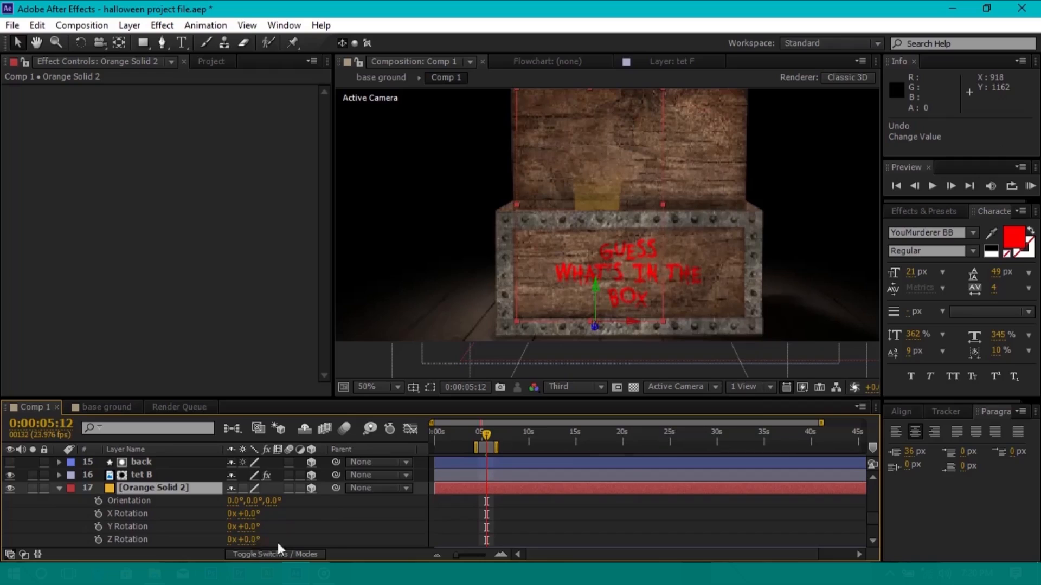
pyautogui.moveTo(257, 540); pyautogui.dragTo(263, 540)
pyautogui.press('Return')
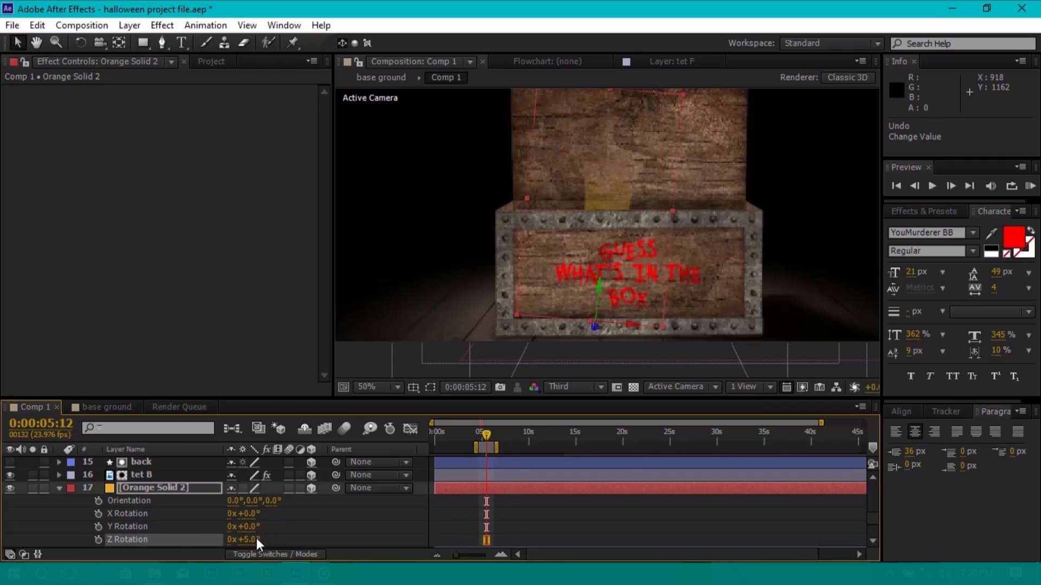
pyautogui.moveTo(247, 540); pyautogui.dragTo(252, 531)
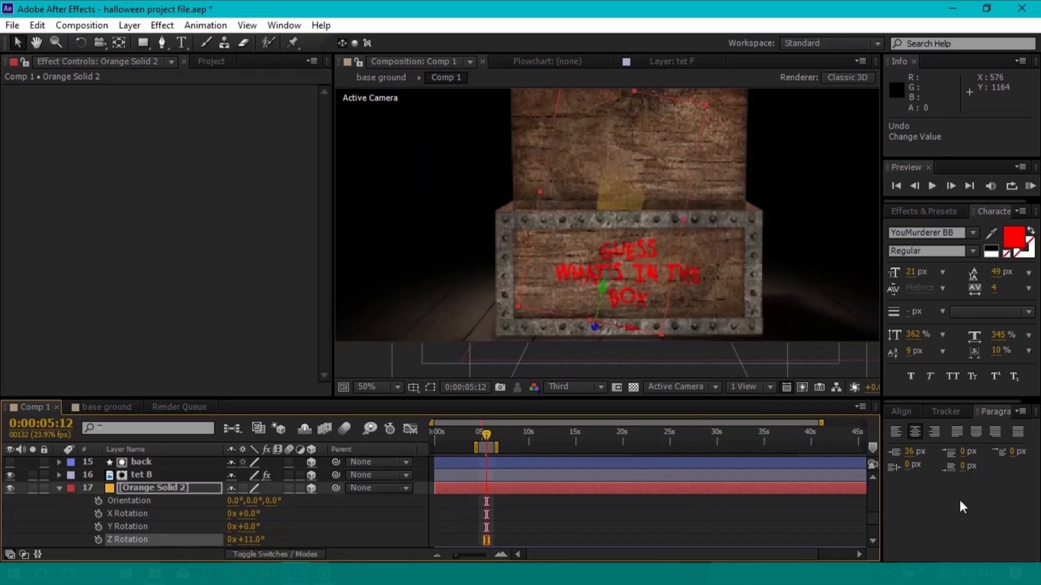
# Extend the work area's end to 0:00:09:14 and start keyframing the strip's Z Rotation at 0:00:05:12
pyautogui.scroll(-2, 870, 520)
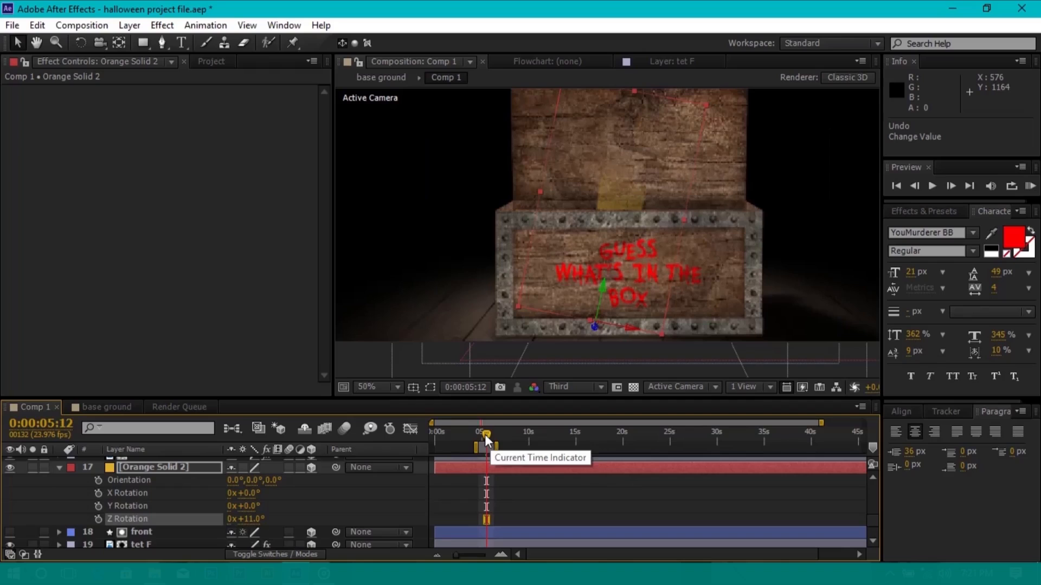
pyautogui.moveTo(496, 448); pyautogui.dragTo(533, 448)
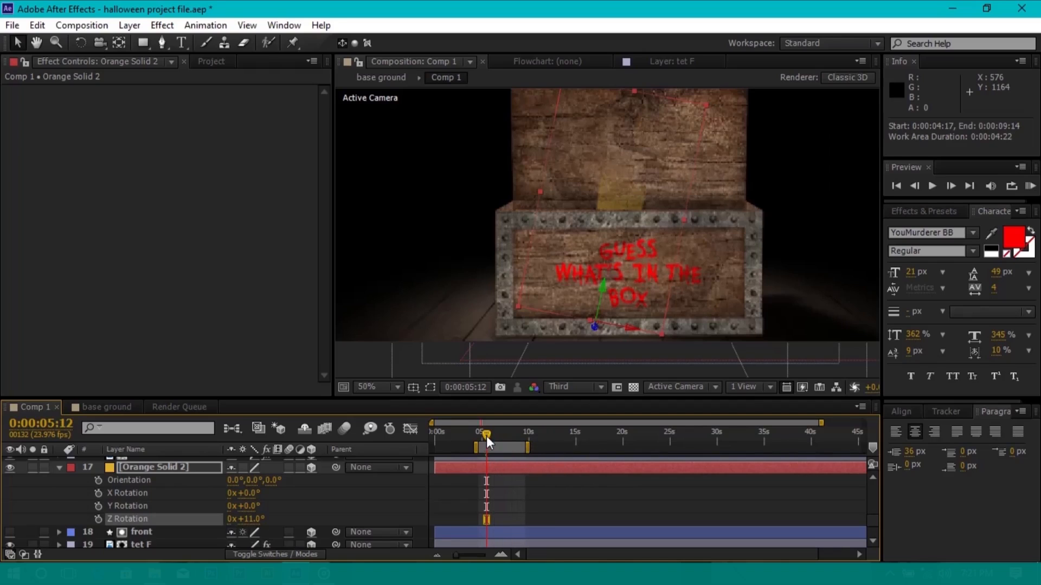
pyautogui.press('pageup')
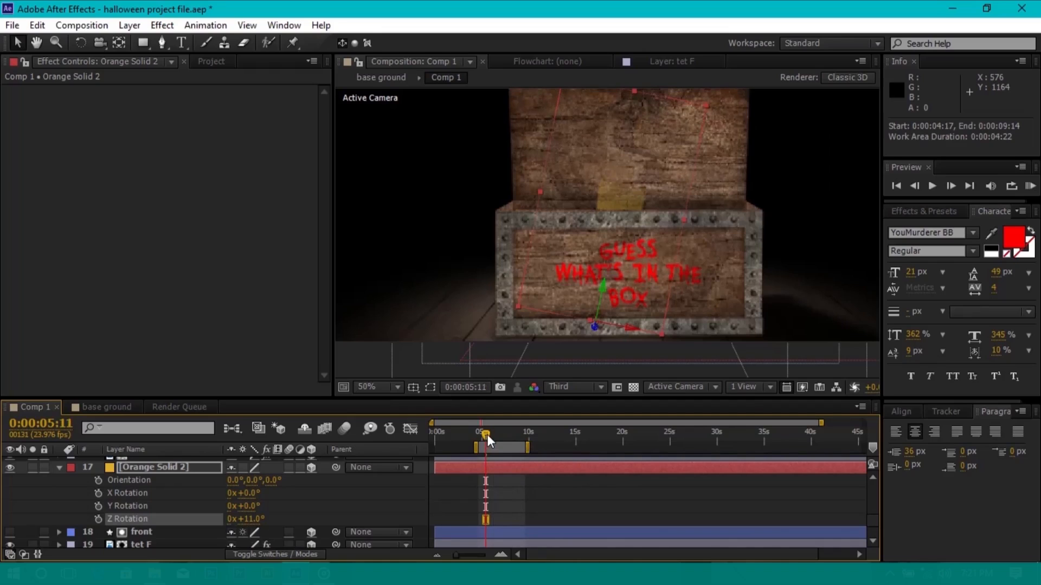
pyautogui.press('pagedown')
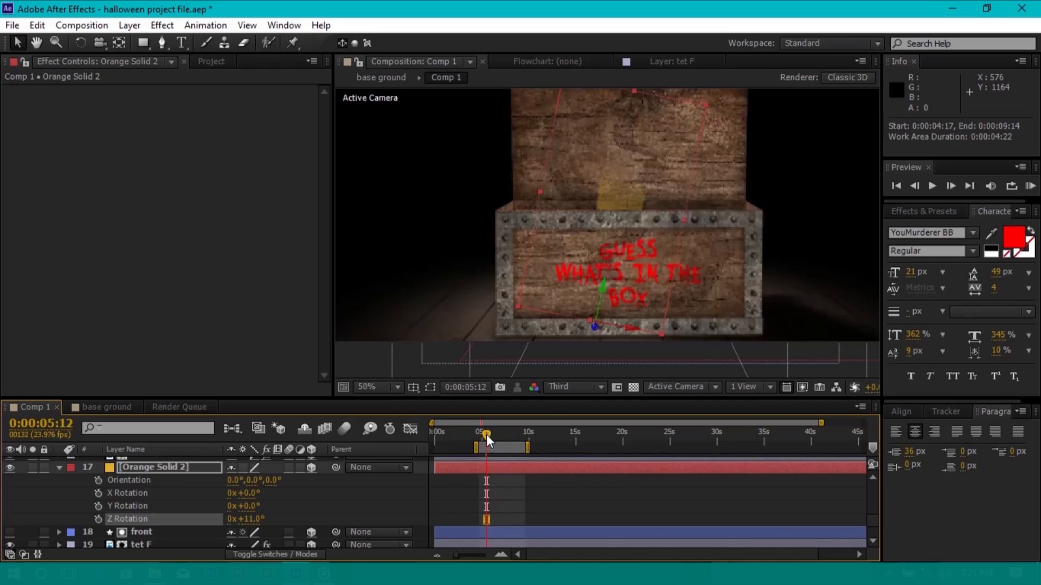
pyautogui.click(98, 520)
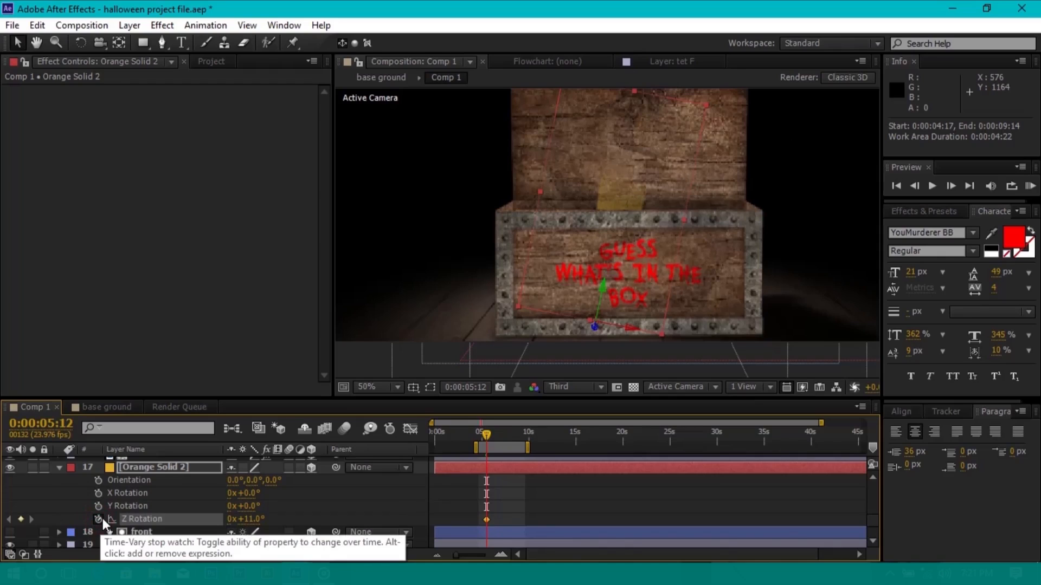
# At 0:00:05:17, set the strip's Z Rotation to -6° so that it swings to the other side
pyautogui.press('pagedown')
pyautogui.press('pagedown')
pyautogui.press('pagedown')
pyautogui.press('pagedown')
pyautogui.press('pagedown')
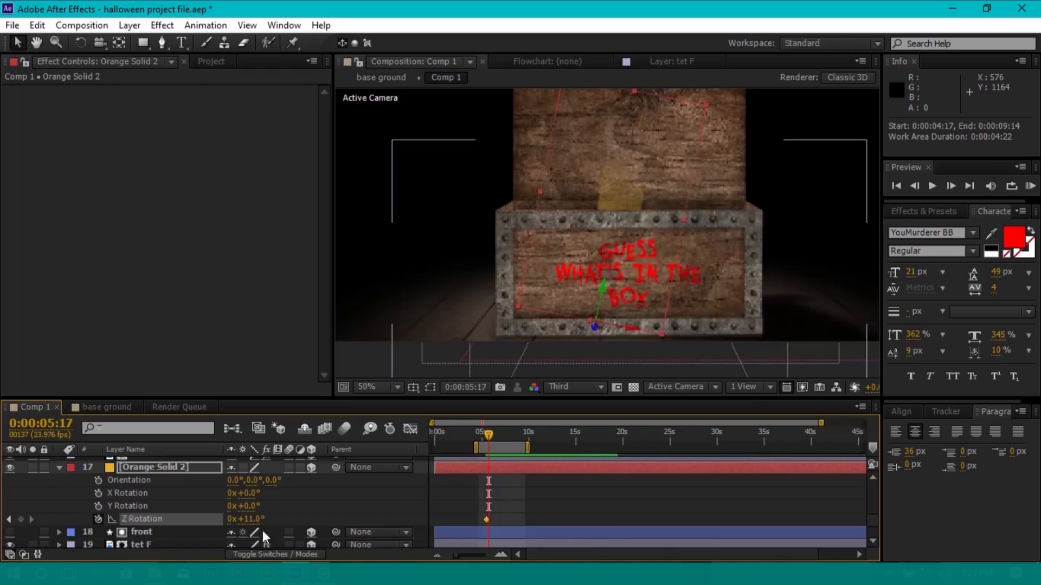
pyautogui.moveTo(253, 520); pyautogui.dragTo(248, 521)
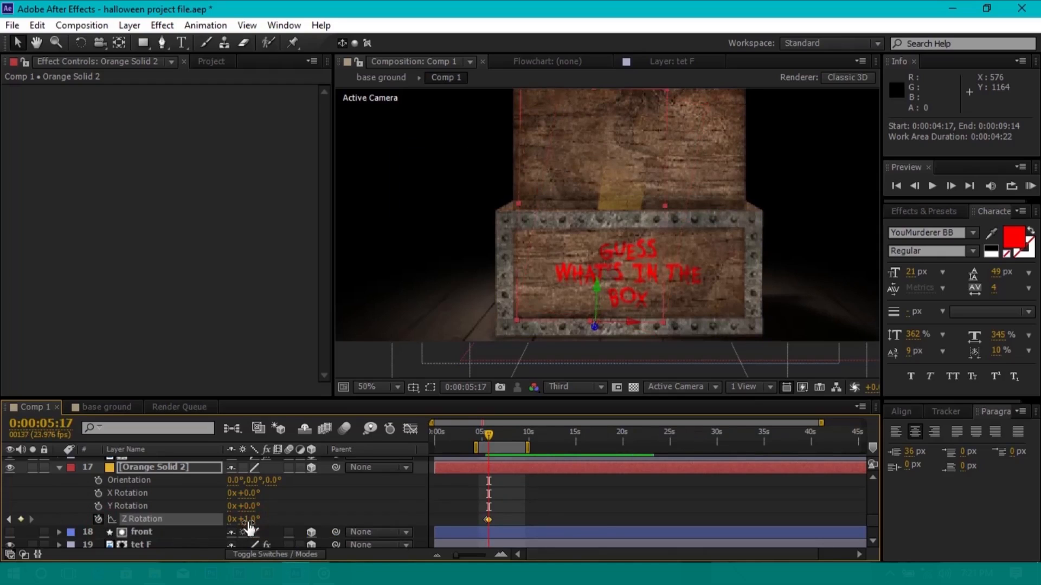
pyautogui.moveTo(253, 525); pyautogui.dragTo(250, 524)
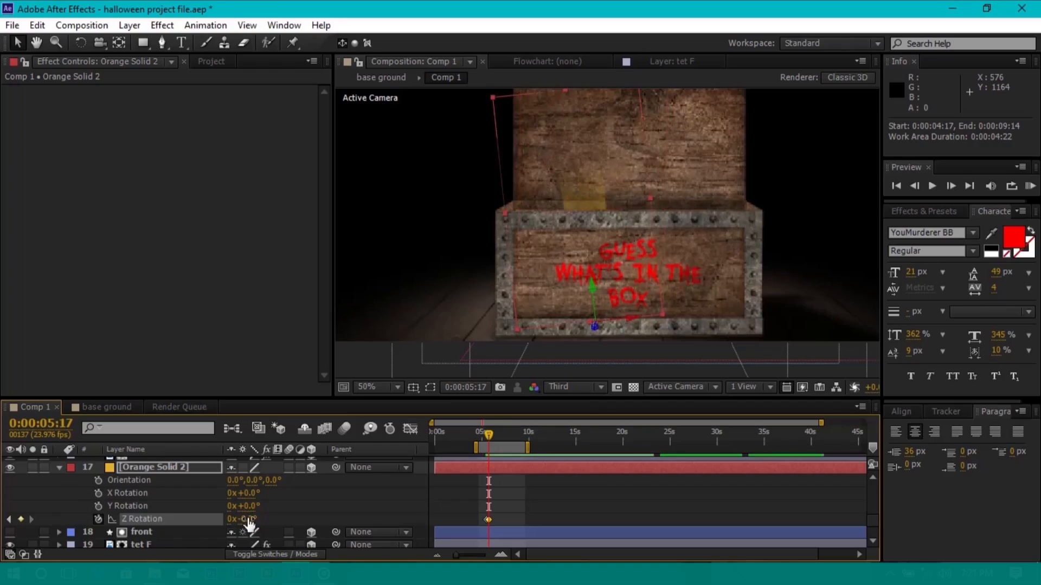
pyautogui.click(249, 523)
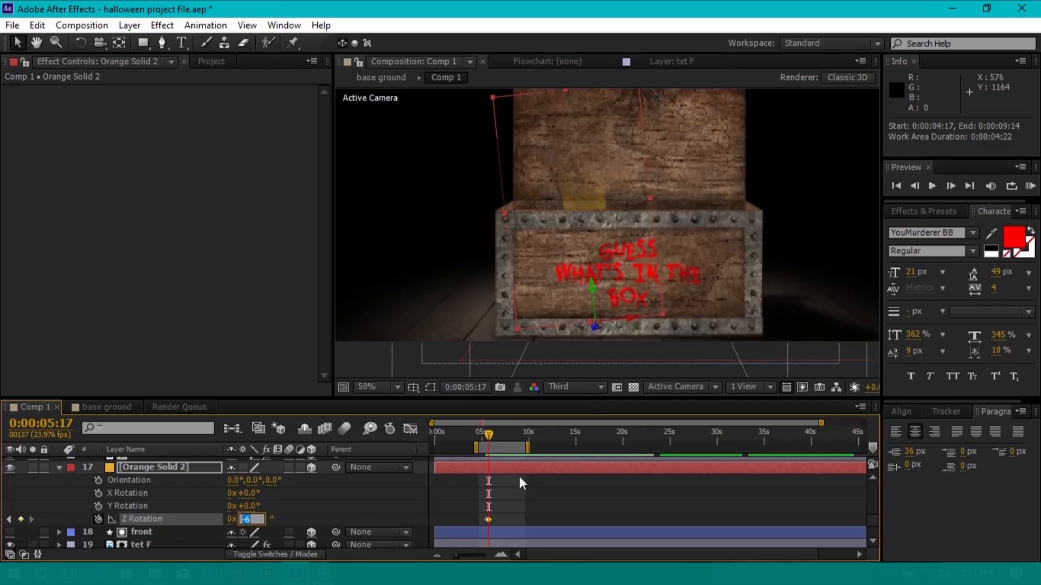
pyautogui.press('Return')
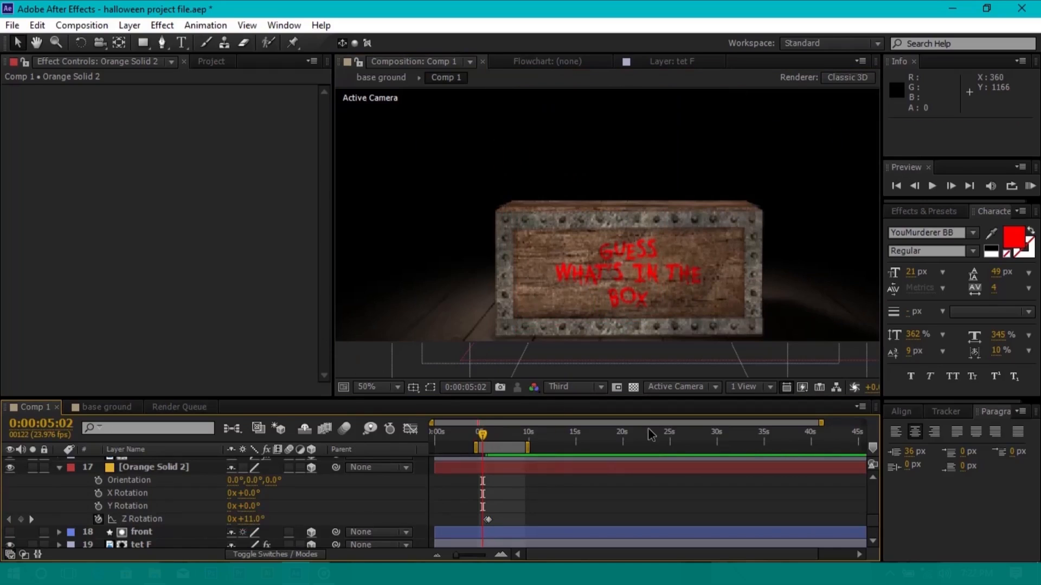
# Preview the strip swinging in the open box and return the current time to its Z Rotation keyframes
pyautogui.press('KP_0')
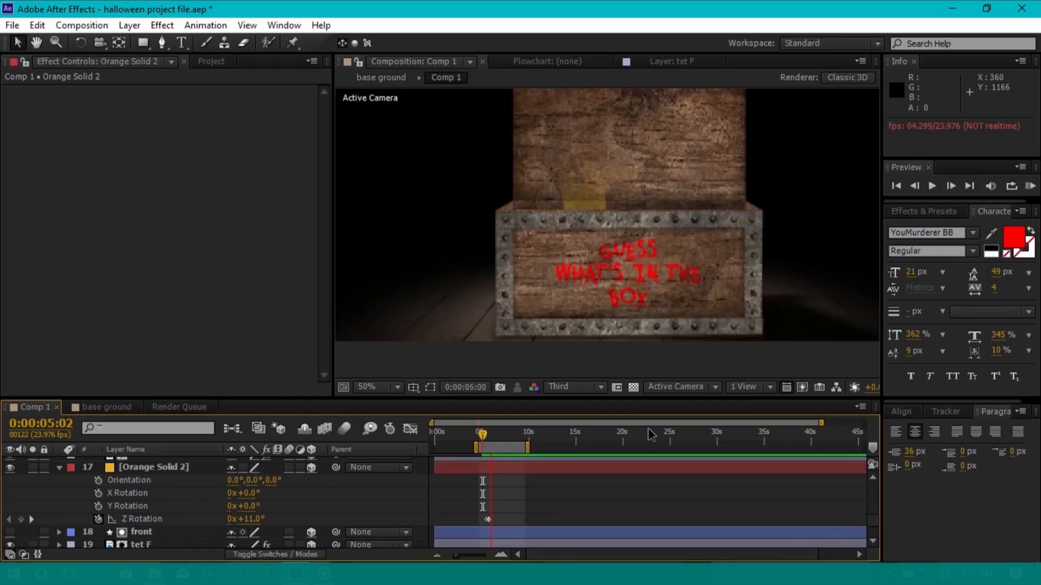
pyautogui.click(493, 438)
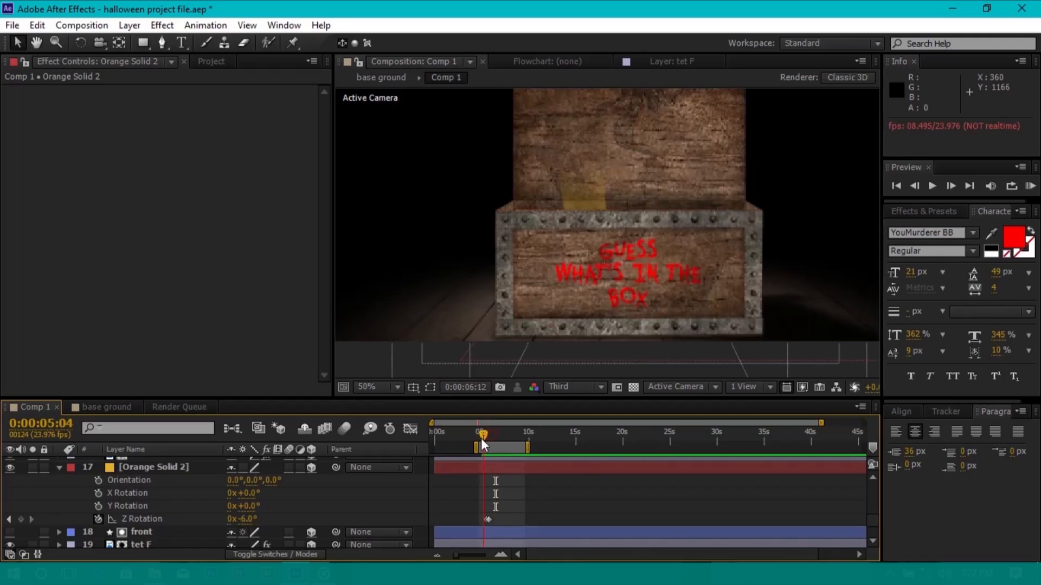
pyautogui.click(490, 434)
pyautogui.moveTo(490, 435); pyautogui.dragTo(487, 437)
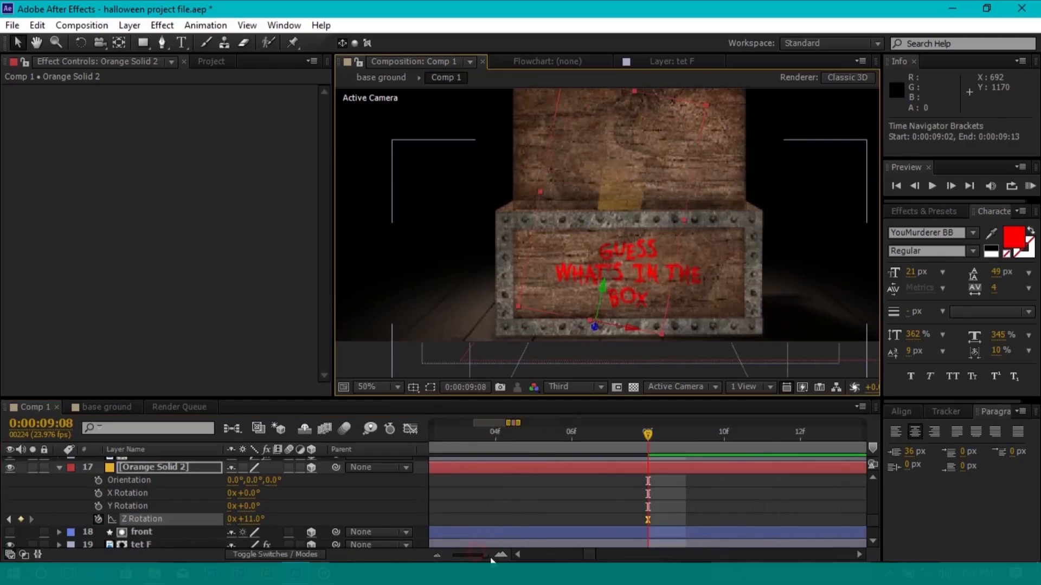
# Add the expression loopOut(); to the orange strip's Z Rotation so its swing repeats
pyautogui.moveTo(485, 554); pyautogui.dragTo(462, 554)
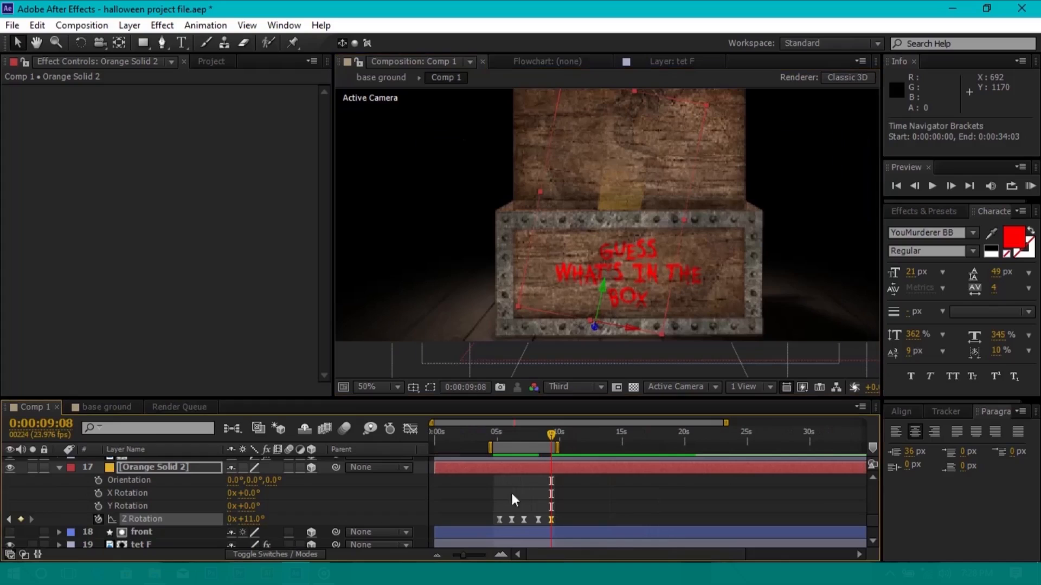
pyautogui.click(609, 507)
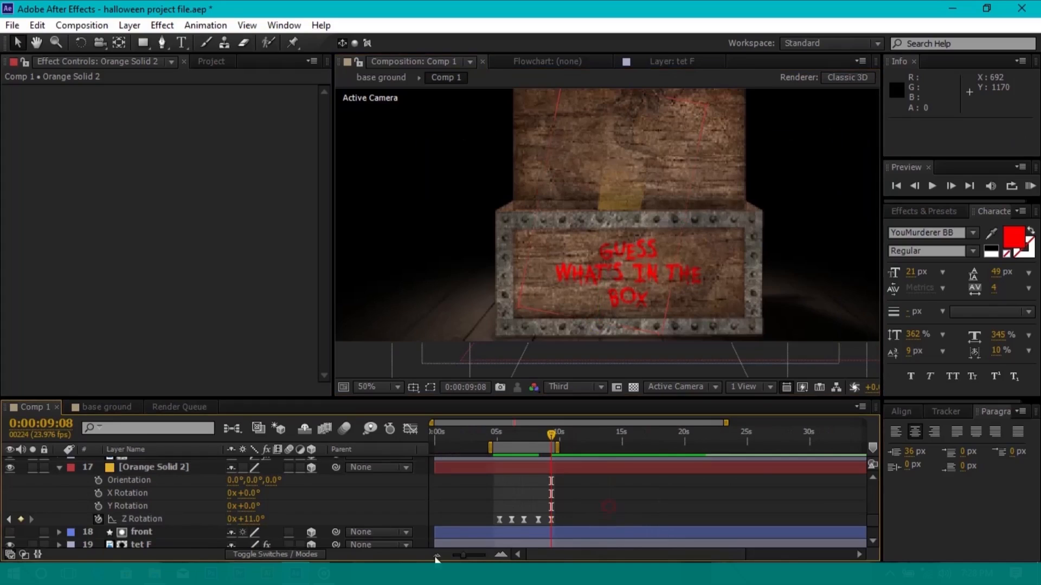
pyautogui.keyDown('alt'); pyautogui.click(98, 519); pyautogui.keyUp('alt')
pyautogui.press('BackSpace')
pyautogui.write('loo')
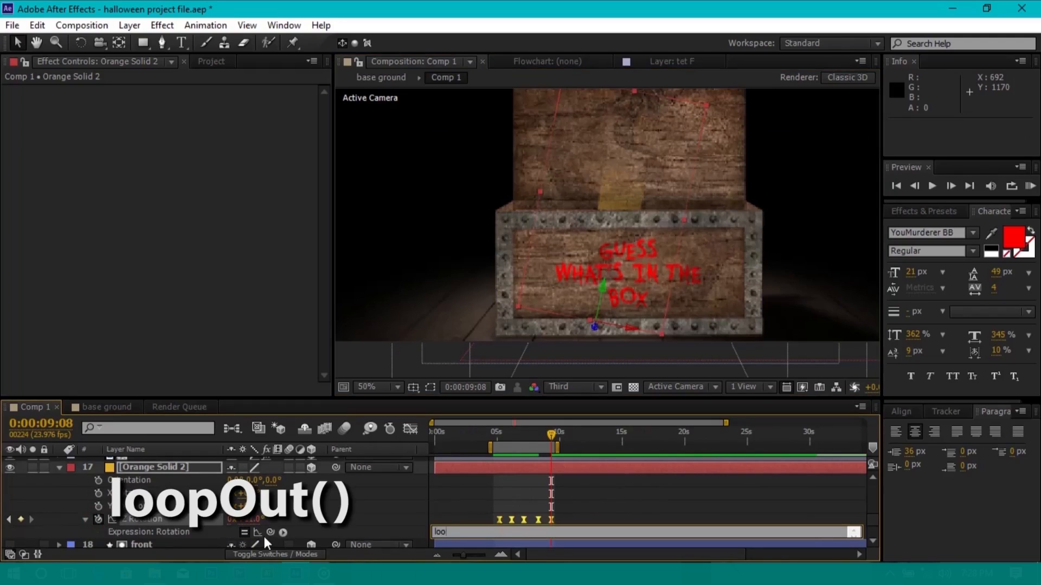
pyautogui.write('pOut();')
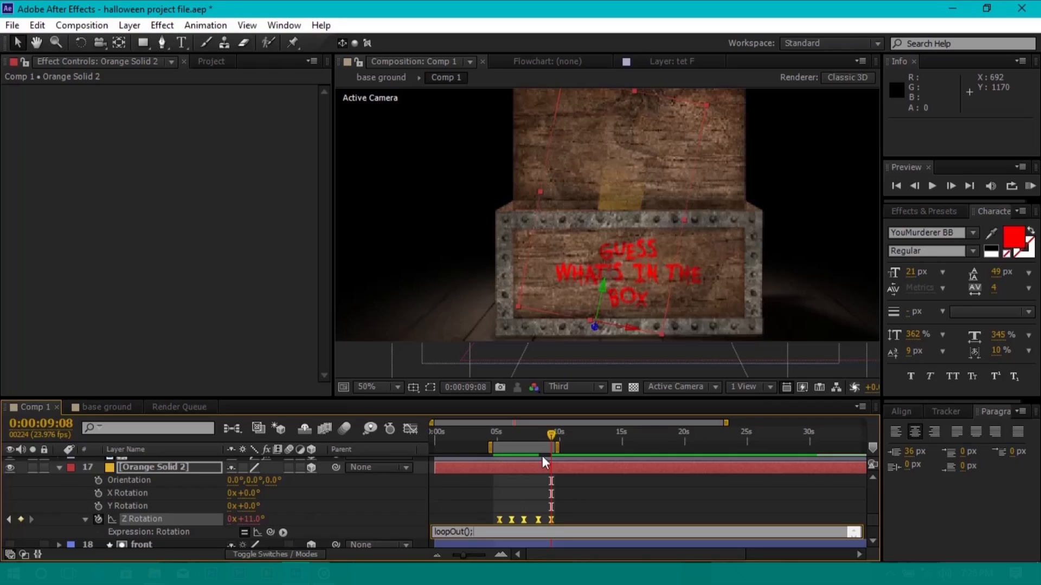
# Move the current time to 0:00:04:21, extend the work area's end to about 13 seconds, and preview the looping swing
pyautogui.click(504, 436)
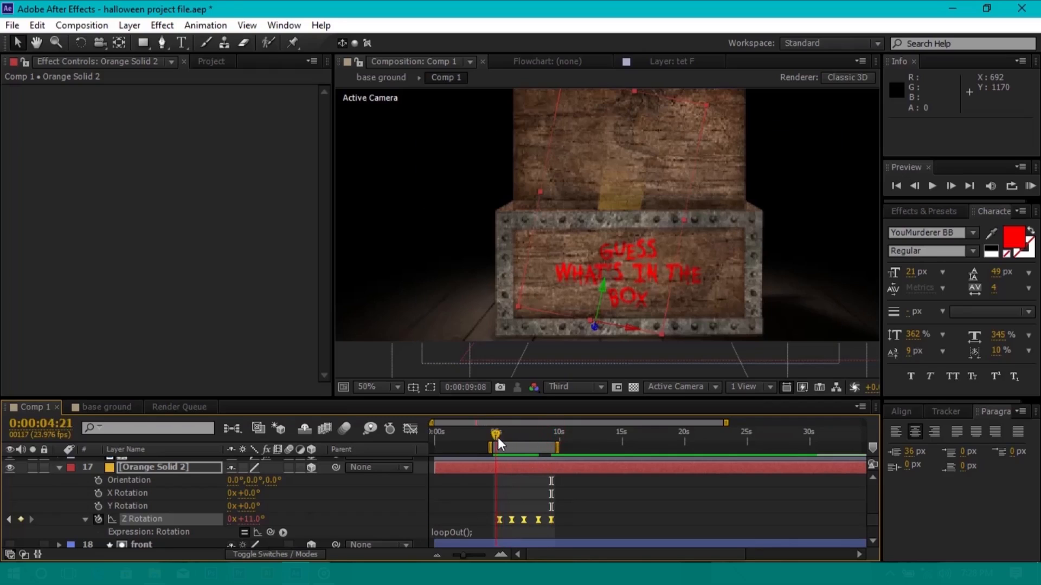
pyautogui.moveTo(557, 446); pyautogui.dragTo(594, 444)
pyautogui.press('KP_0')
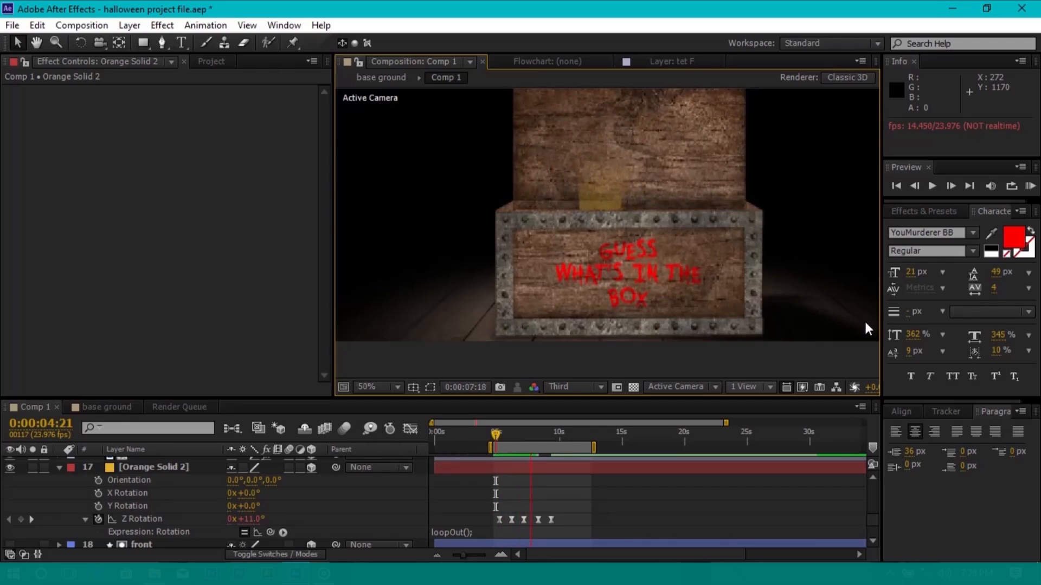
pyautogui.press('space')
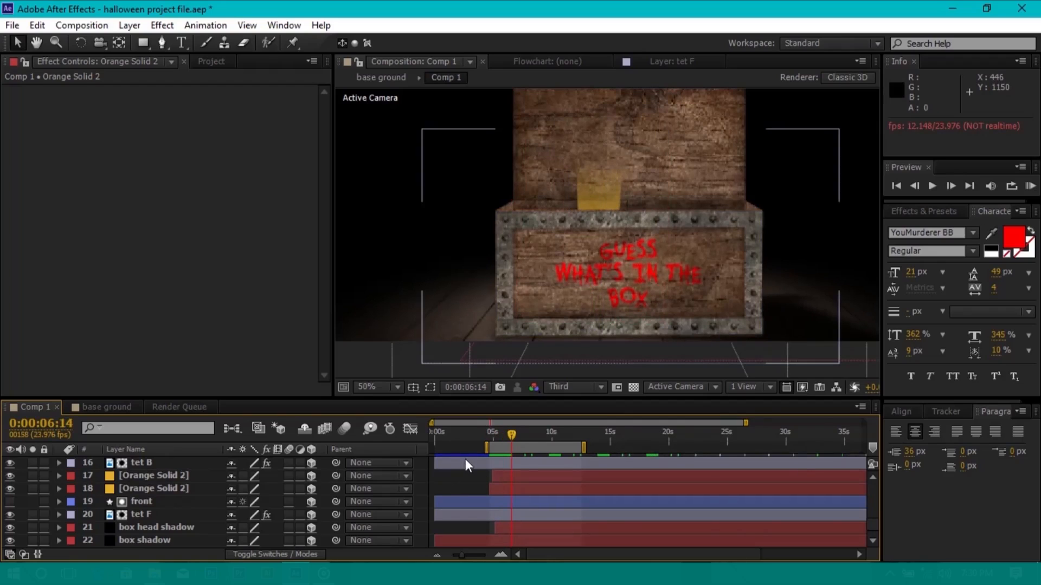
# Rotate the duplicated orange strip on layer 17 to a Z orientation of 324.9° and preview both strips swinging
pyautogui.click(505, 476)
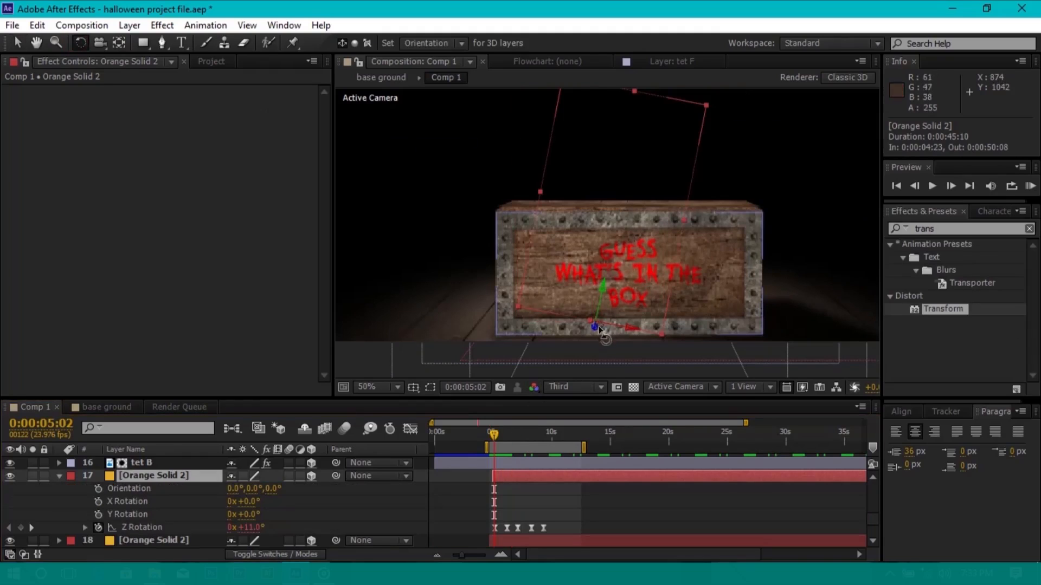
pyautogui.moveTo(551, 222); pyautogui.dragTo(542, 218)
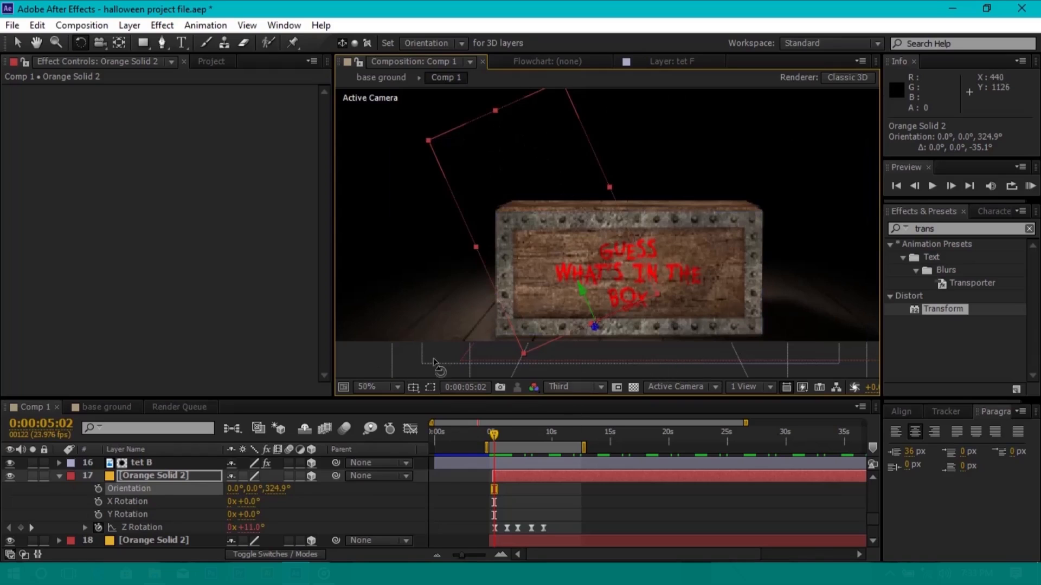
pyautogui.click(355, 363)
pyautogui.press('v')
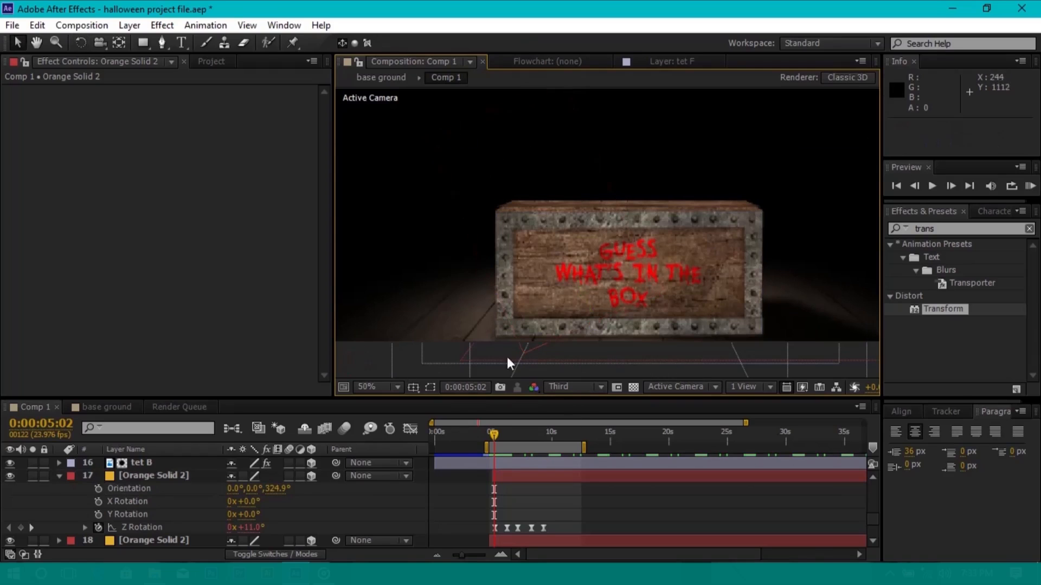
pyautogui.press('space')
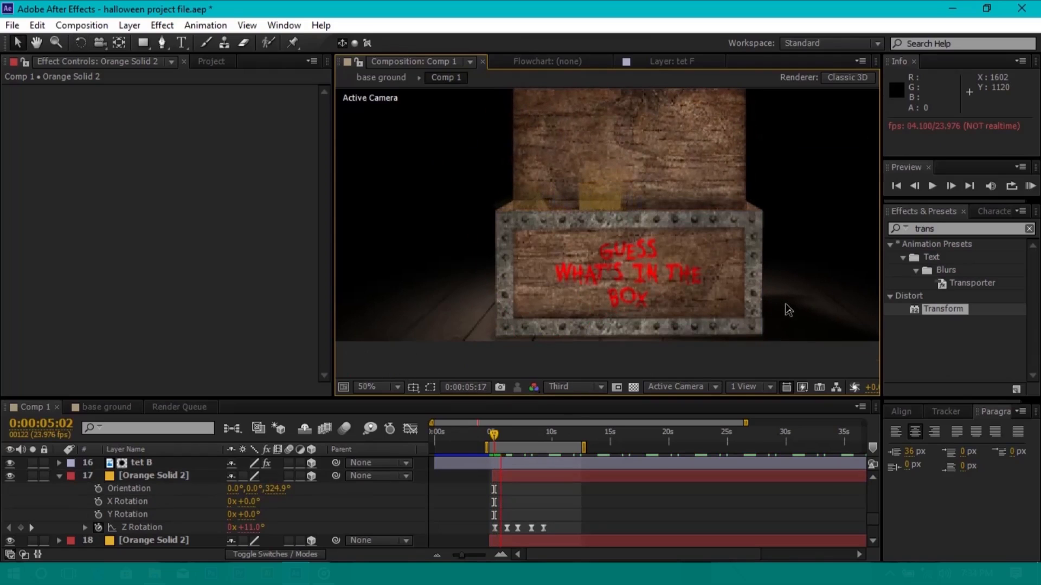
pyautogui.press('space')
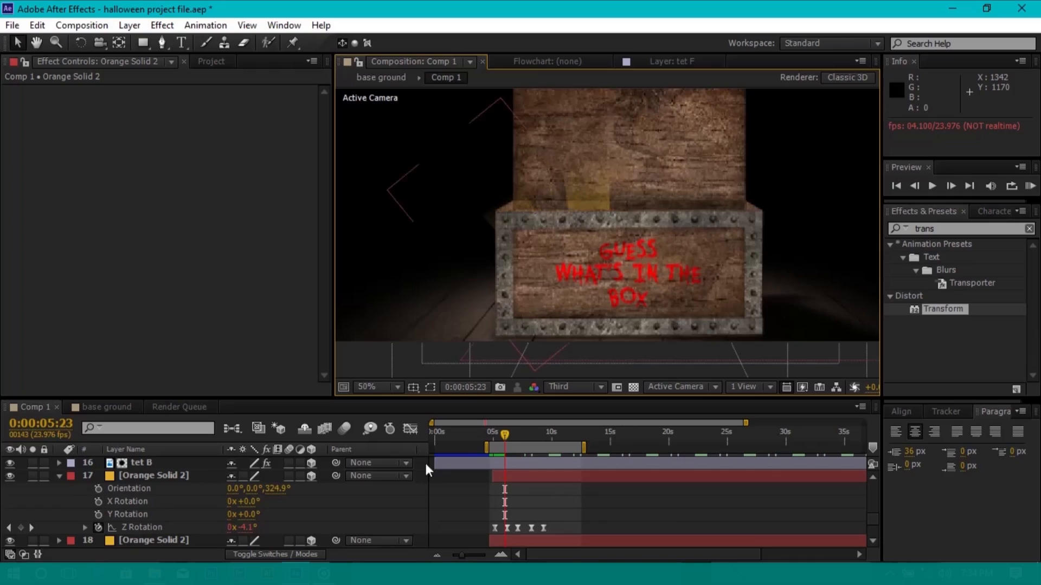
# Readjust the layer 17 strip's Z orientation to 336.2° and preview the light strips in the open box
pyautogui.click(514, 476)
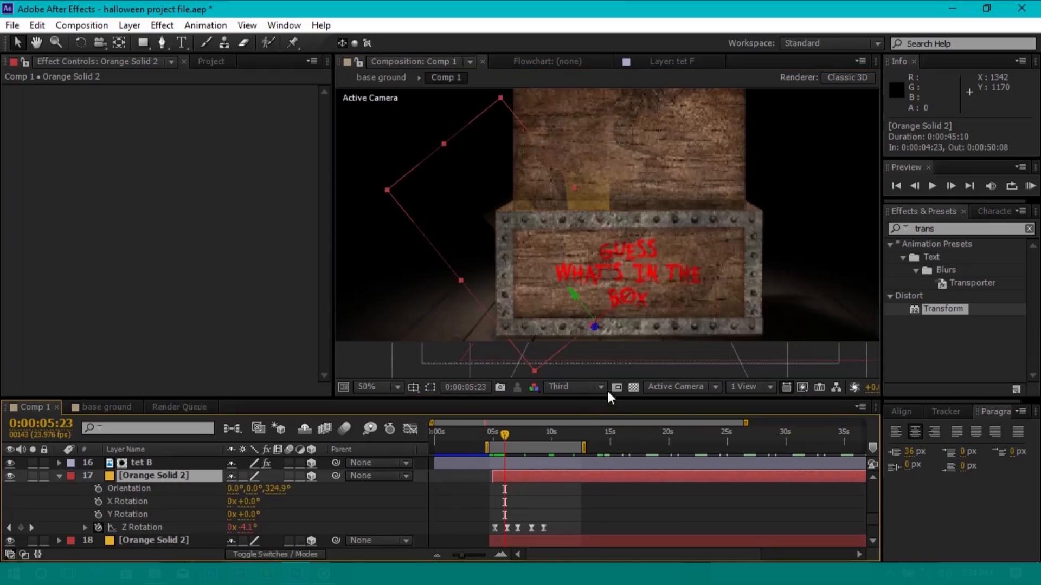
pyautogui.press('w')
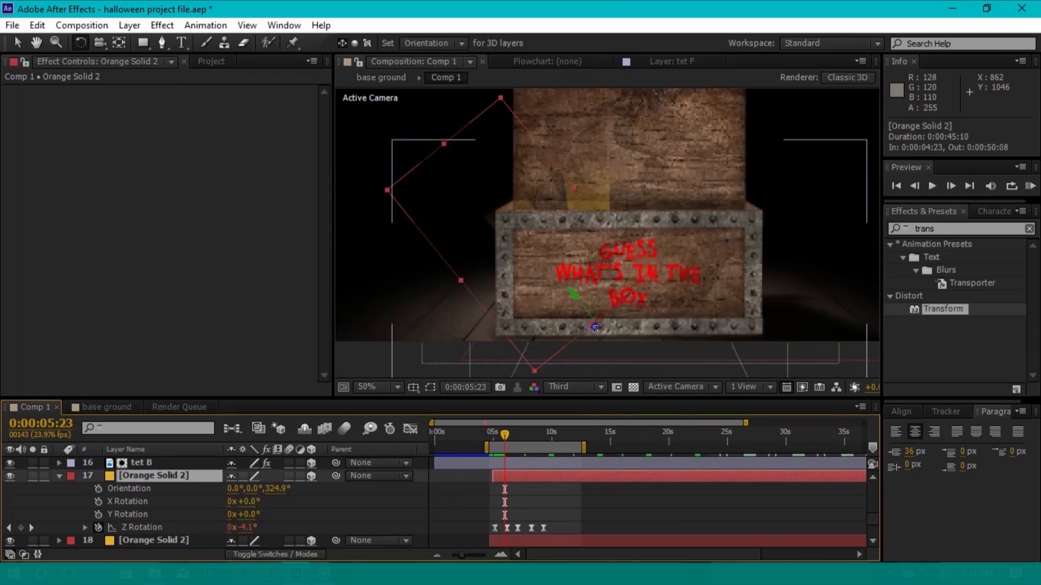
pyautogui.moveTo(595, 327); pyautogui.dragTo(600, 346)
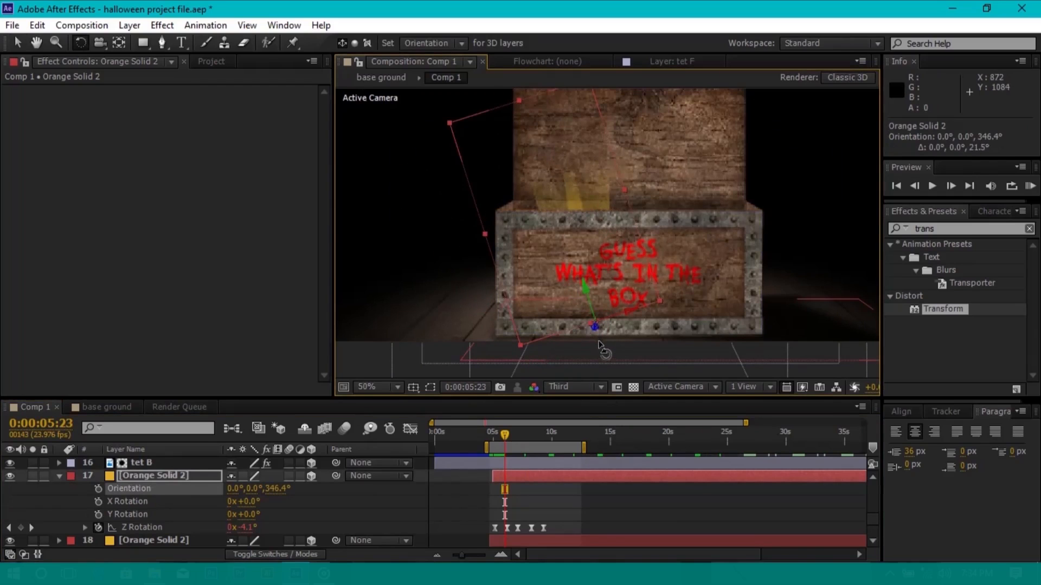
pyautogui.moveTo(594, 327); pyautogui.dragTo(606, 337)
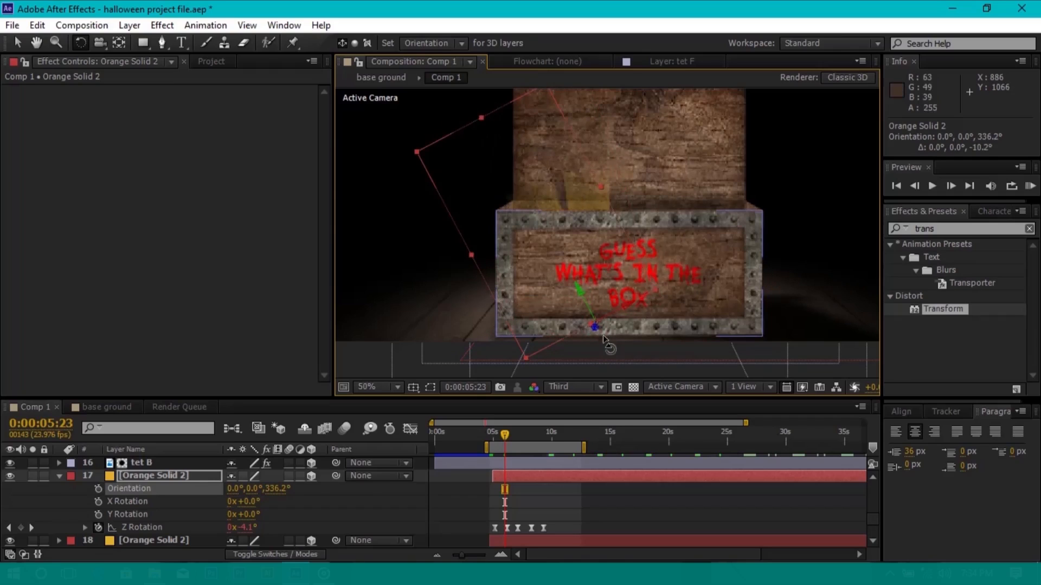
pyautogui.click(378, 361)
pyautogui.press('space')
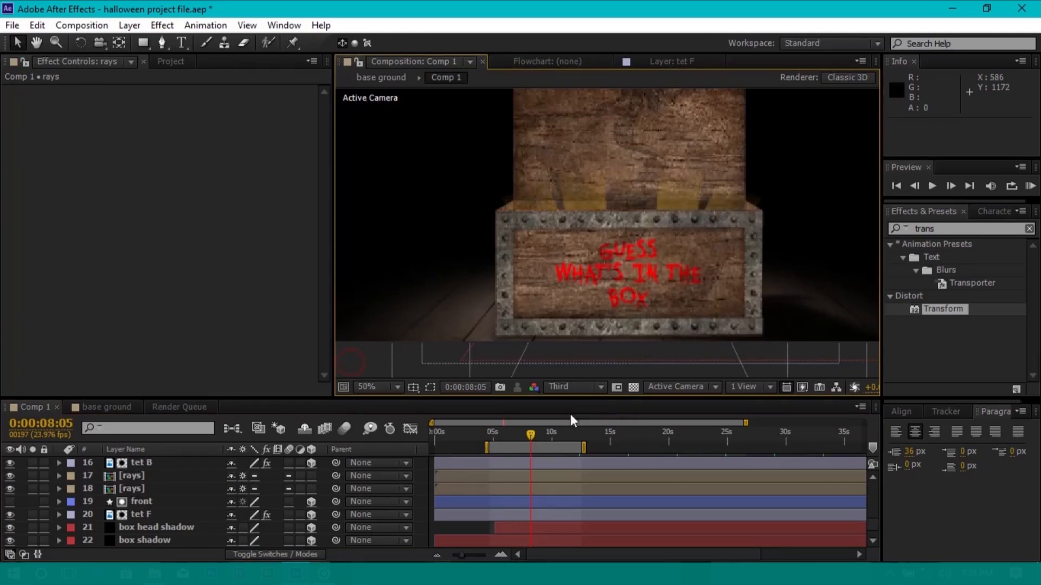
pyautogui.press('space')
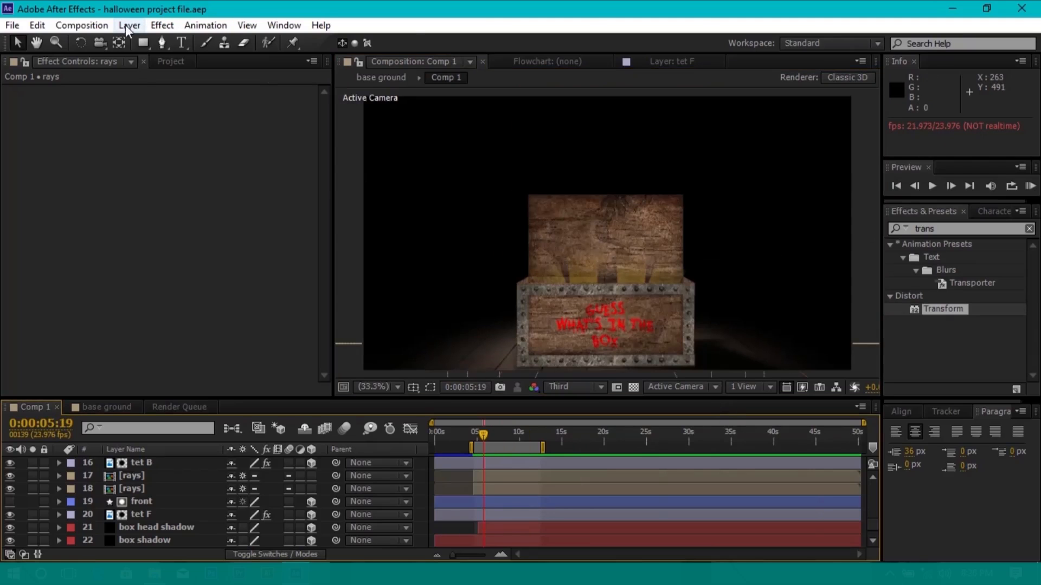
# Create an orange 1920 × 1080 px solid and mask it with an ellipse about 726 px wide and 180 px high over the lid
pyautogui.click(130, 25)
pyautogui.moveTo(155, 43)
pyautogui.click(511, 58)
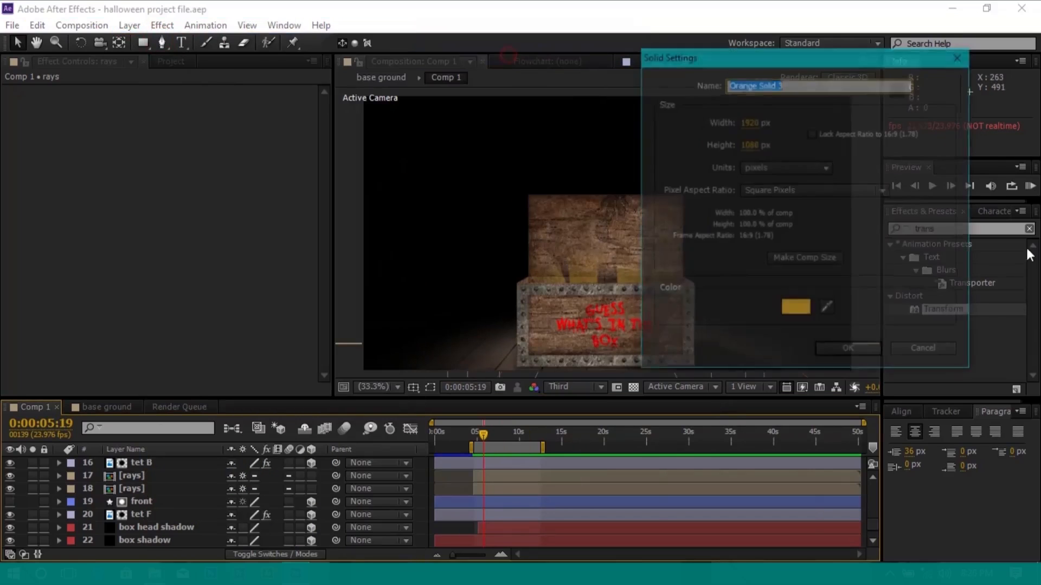
pyautogui.click(852, 351)
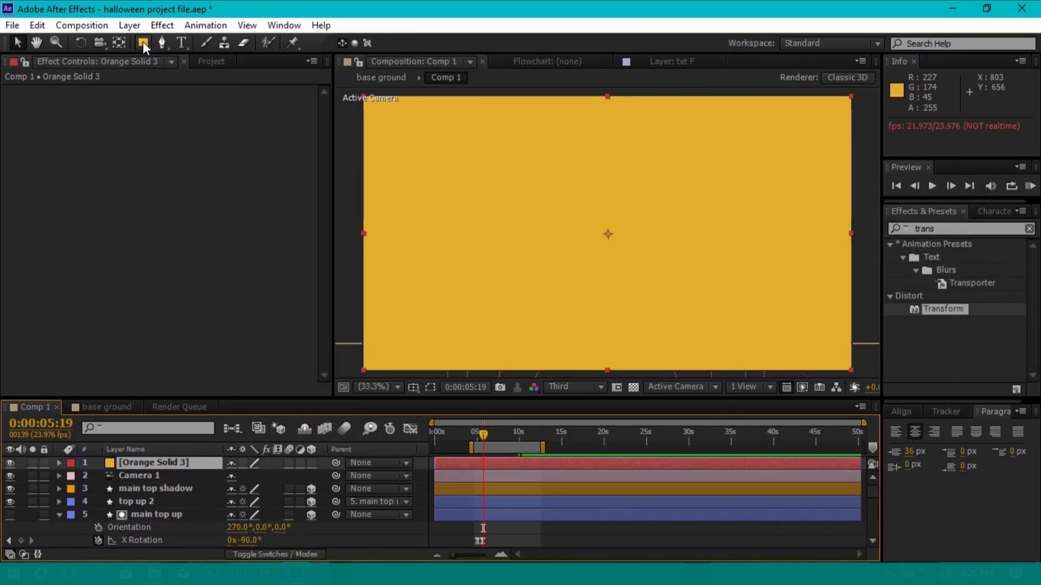
pyautogui.moveTo(143, 43); pyautogui.dragTo(189, 73)
pyautogui.moveTo(534, 210); pyautogui.dragTo(706, 258)
pyautogui.moveTo(719, 257); pyautogui.dragTo(718, 256)
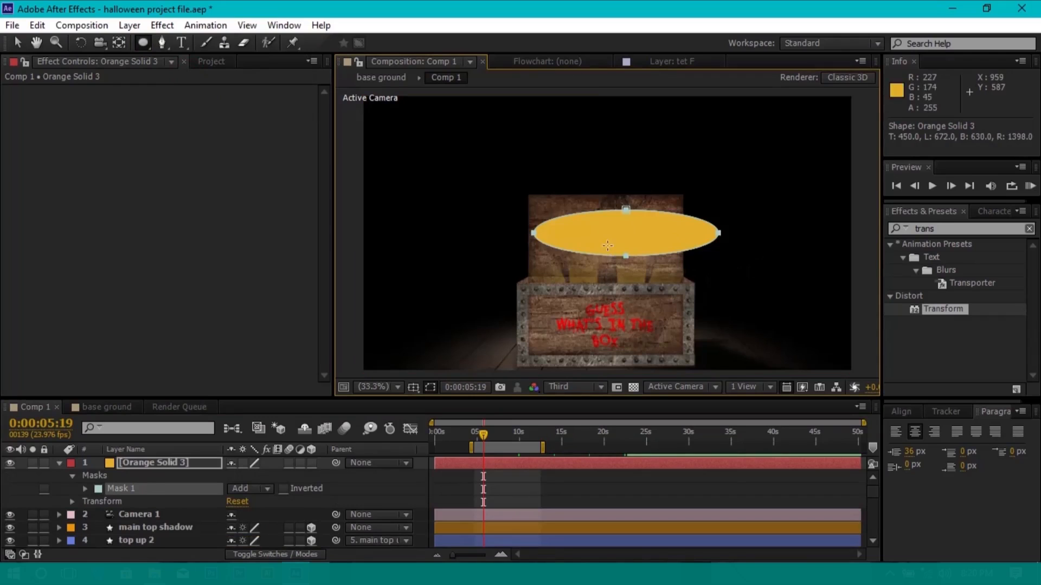
# Centre the new solid's anchor point on the ellipse and move the layer to position 945, 672 above the box front
pyautogui.press('v')
pyautogui.click(654, 236)
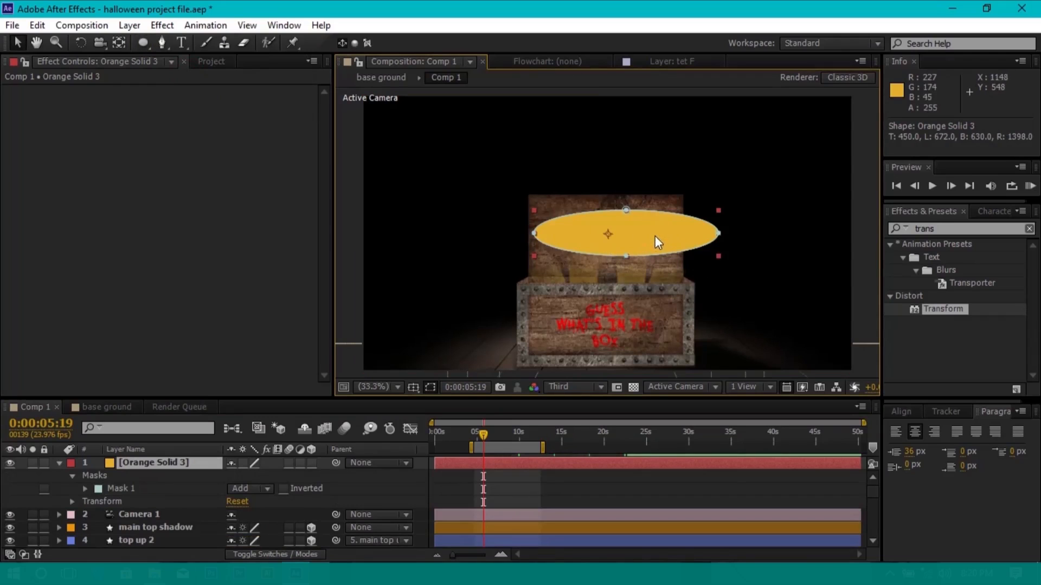
pyautogui.press('y')
pyautogui.moveTo(615, 232); pyautogui.dragTo(633, 231)
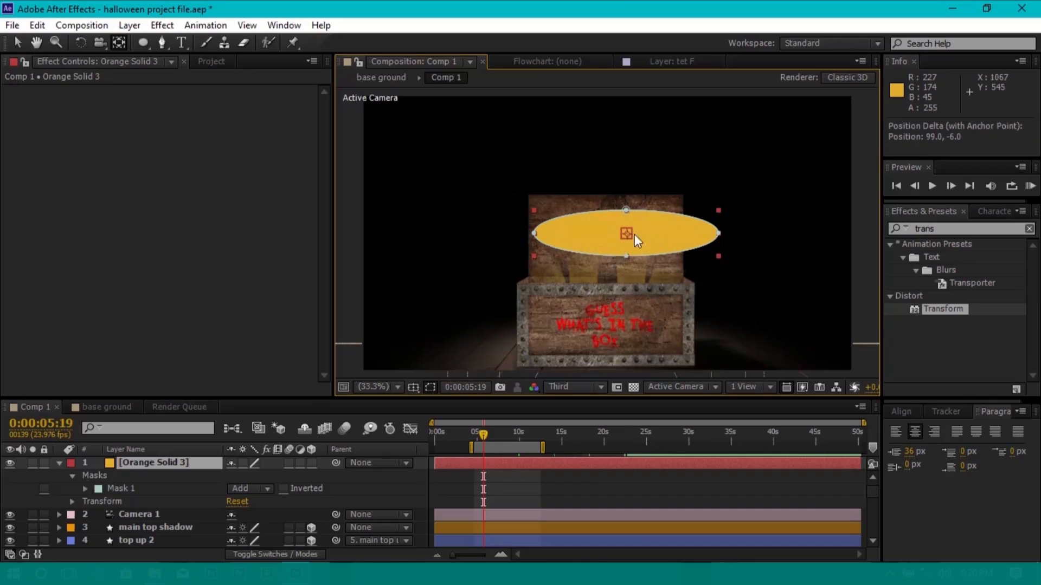
pyautogui.press('v')
pyautogui.moveTo(656, 235); pyautogui.dragTo(691, 264)
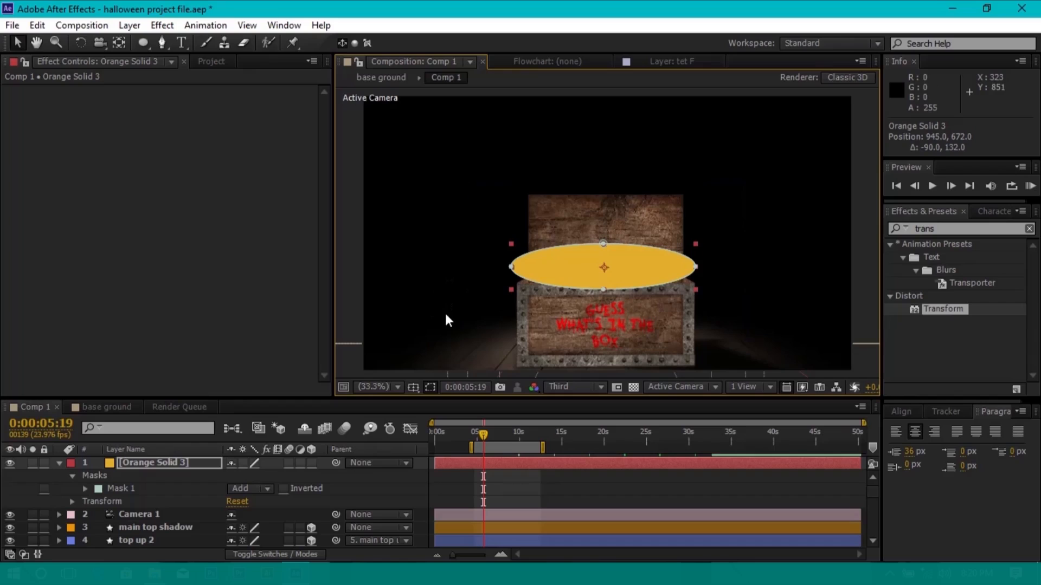
# Reshape the ellipse mask by pulling its side points in to the box's width and flattening its upper and lower edges
pyautogui.click(511, 268)
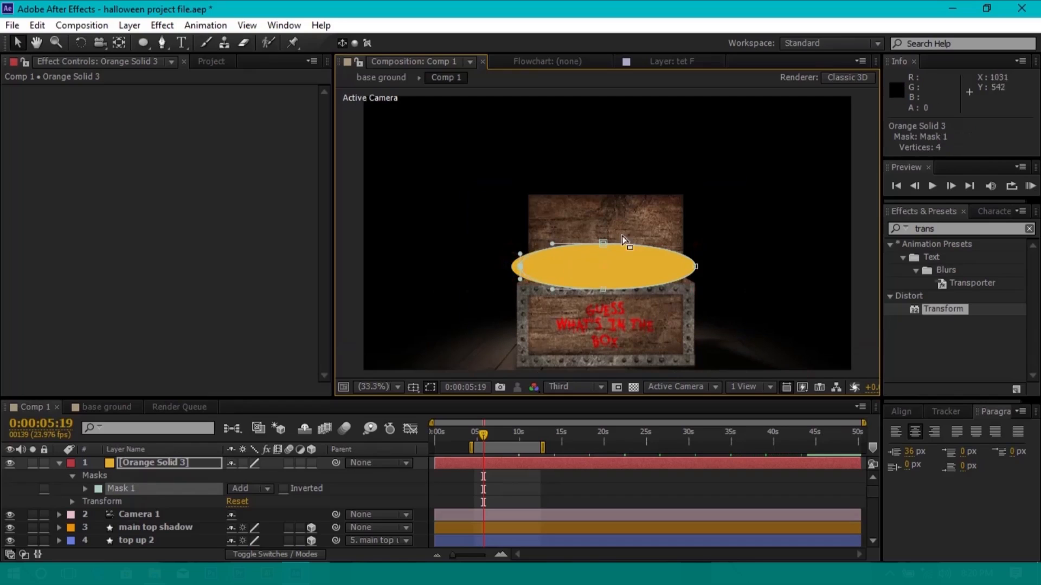
pyautogui.moveTo(552, 242); pyautogui.dragTo(554, 248)
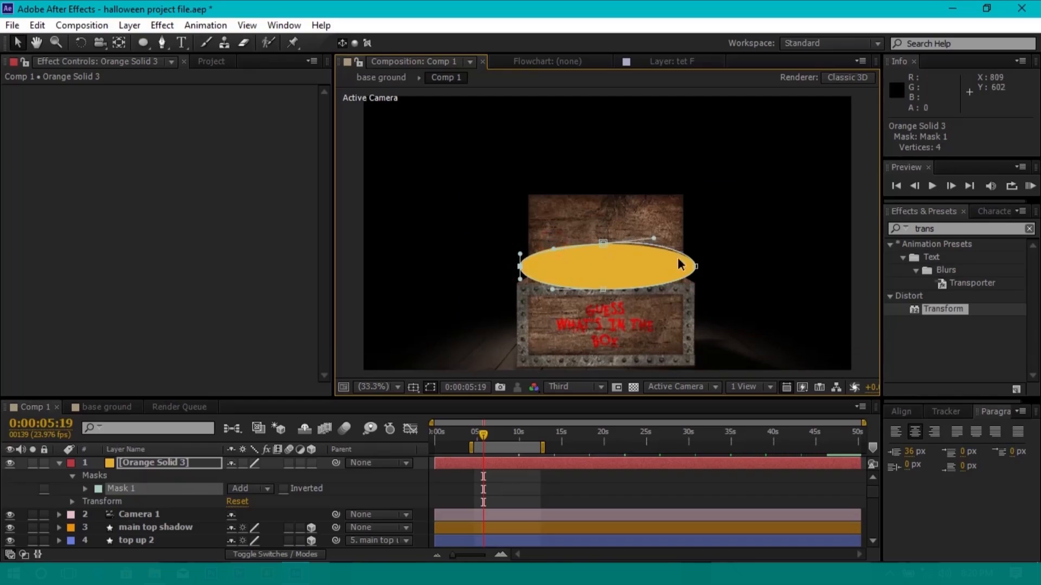
pyautogui.moveTo(695, 266); pyautogui.dragTo(654, 244)
pyautogui.hotkey('ctrl', 'z')
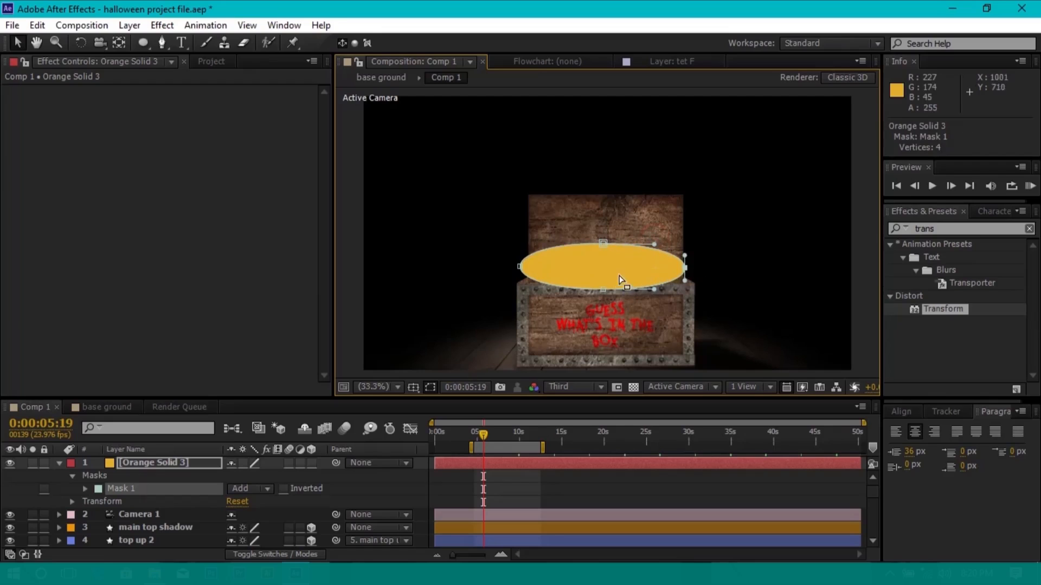
pyautogui.moveTo(603, 244); pyautogui.dragTo(602, 251)
pyautogui.moveTo(605, 292); pyautogui.dragTo(606, 281)
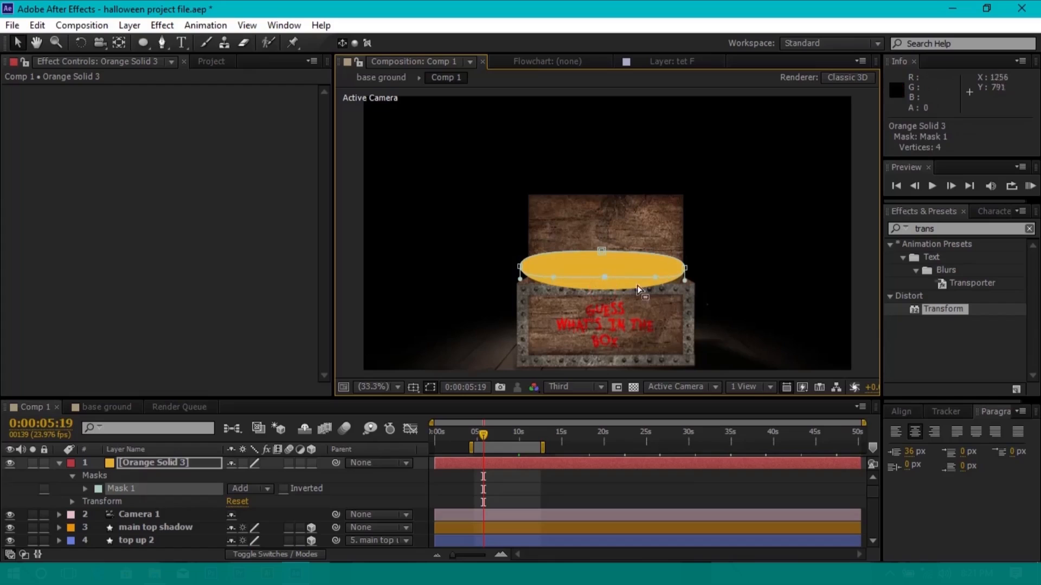
# Move the Orange Solid 3 layer between tet B and the rays layers and make it a 3D layer
pyautogui.click(59, 463)
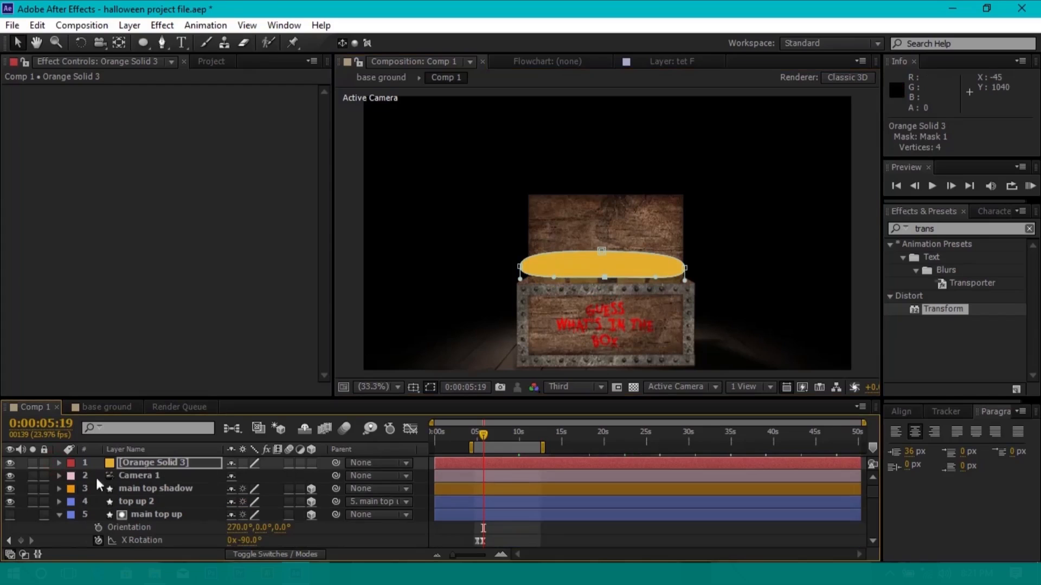
pyautogui.click(61, 515)
pyautogui.moveTo(171, 460); pyautogui.dragTo(183, 532)
pyautogui.moveTo(180, 528); pyautogui.dragTo(178, 500)
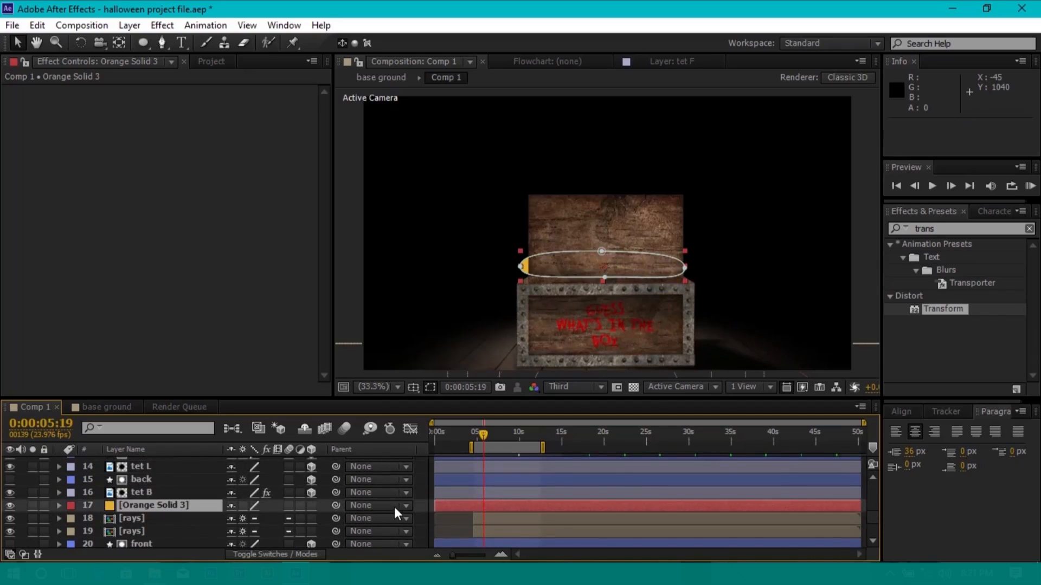
pyautogui.click(311, 506)
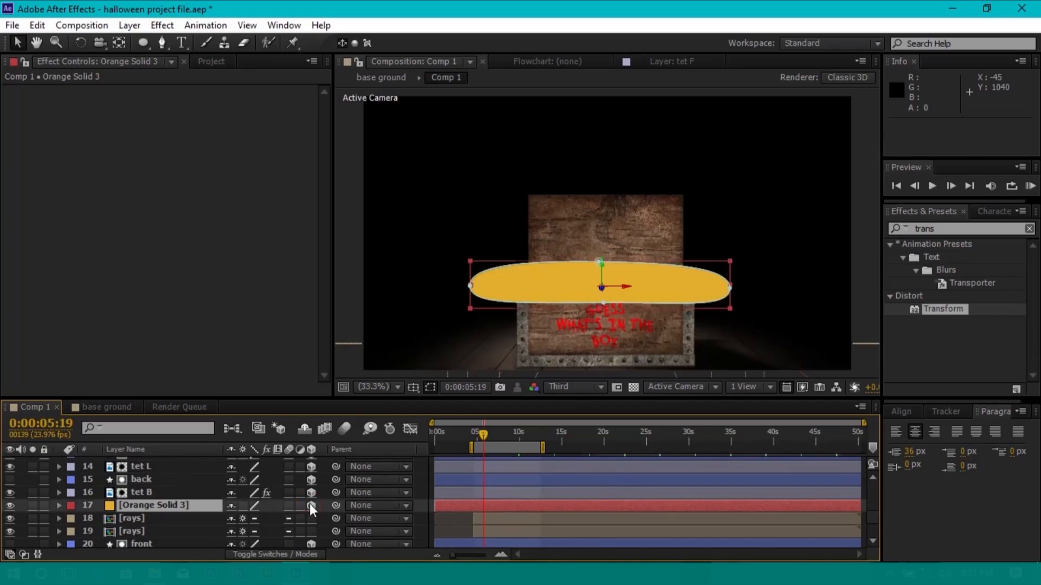
# Narrow the enlarged mask of Orange Solid 3 to the box's width again and adjust the curve handles at its sides
pyautogui.click(469, 285)
pyautogui.moveTo(470, 285); pyautogui.dragTo(498, 285)
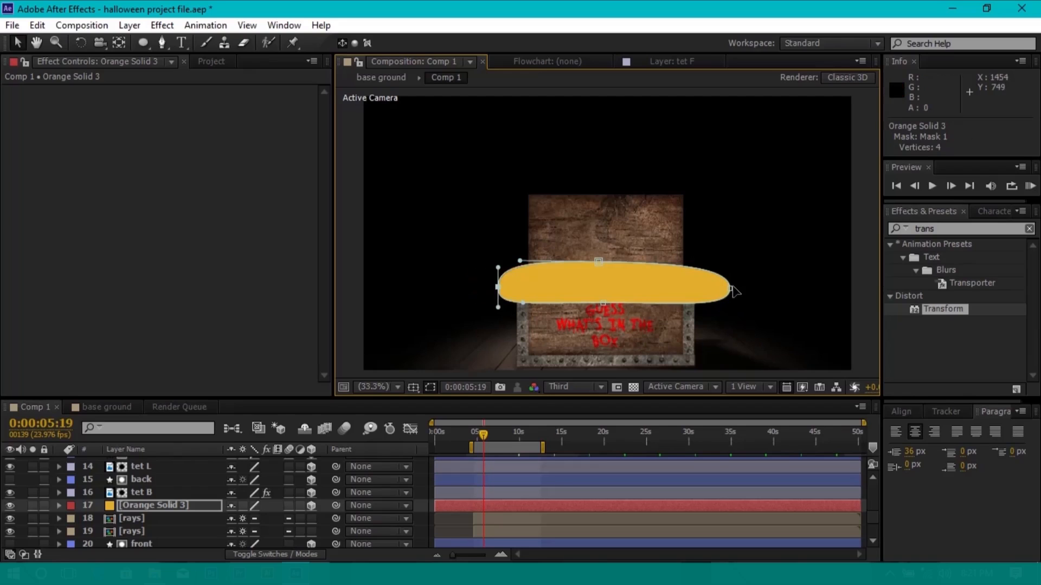
pyautogui.moveTo(732, 292); pyautogui.dragTo(704, 288)
pyautogui.moveTo(496, 287); pyautogui.dragTo(515, 288)
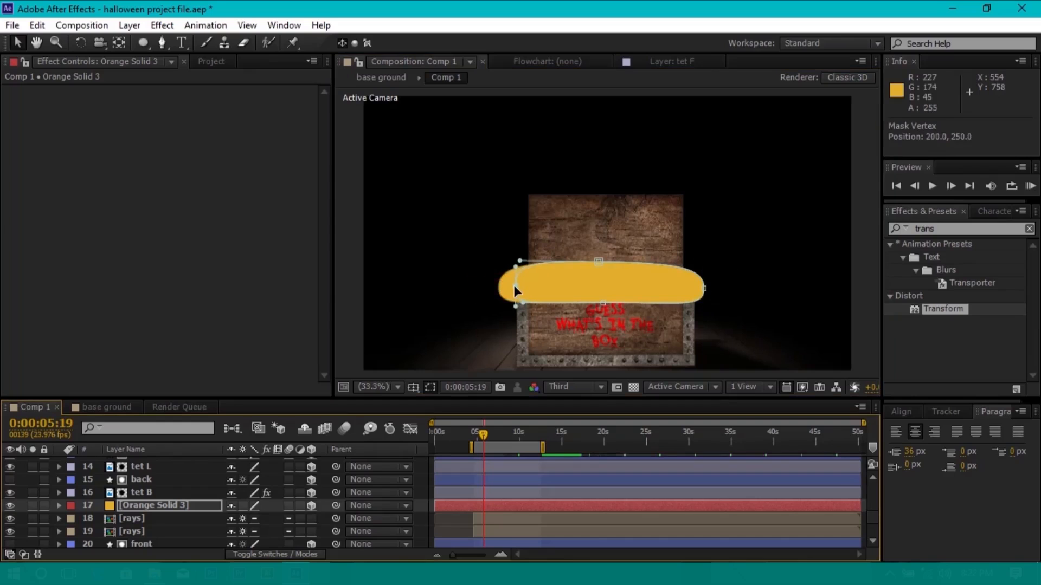
pyautogui.moveTo(522, 258); pyautogui.dragTo(539, 263)
pyautogui.moveTo(705, 288)
pyautogui.mouseDown()
pyautogui.moveTo(686, 287)
pyautogui.moveTo(679, 271)
pyautogui.moveTo(687, 296)
pyautogui.mouseUp()
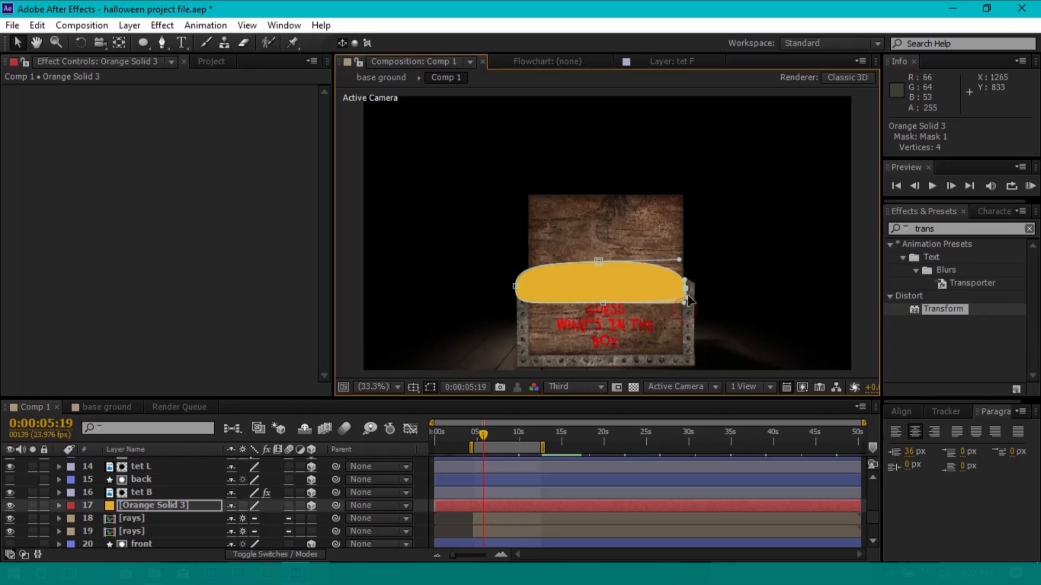
pyautogui.moveTo(514, 286); pyautogui.dragTo(515, 268)
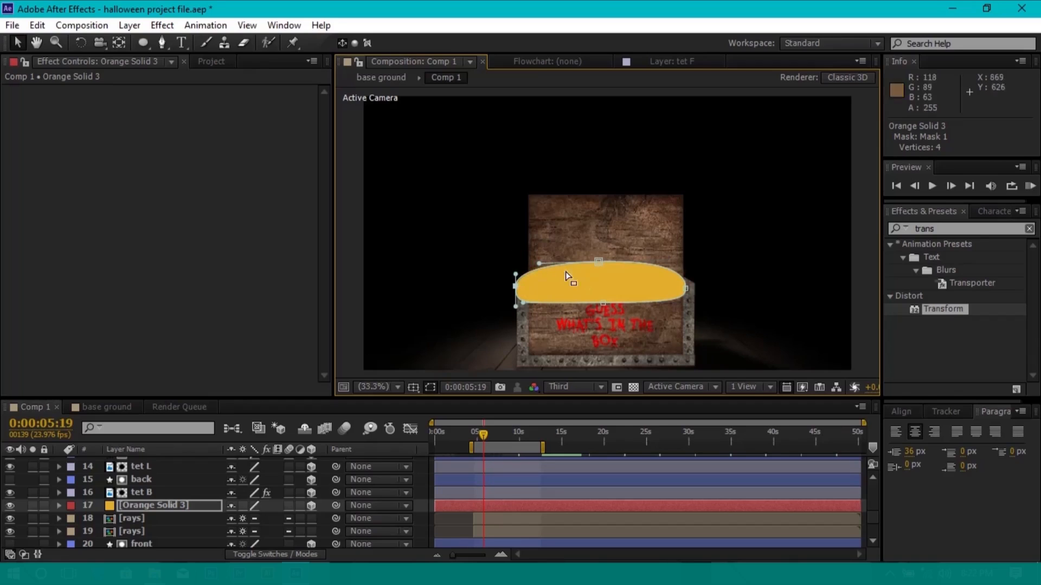
# Flatten Orange Solid 3's mask by adjusting its left curve handle and lowering its top point, and save the project
pyautogui.moveTo(515, 307); pyautogui.dragTo(515, 298)
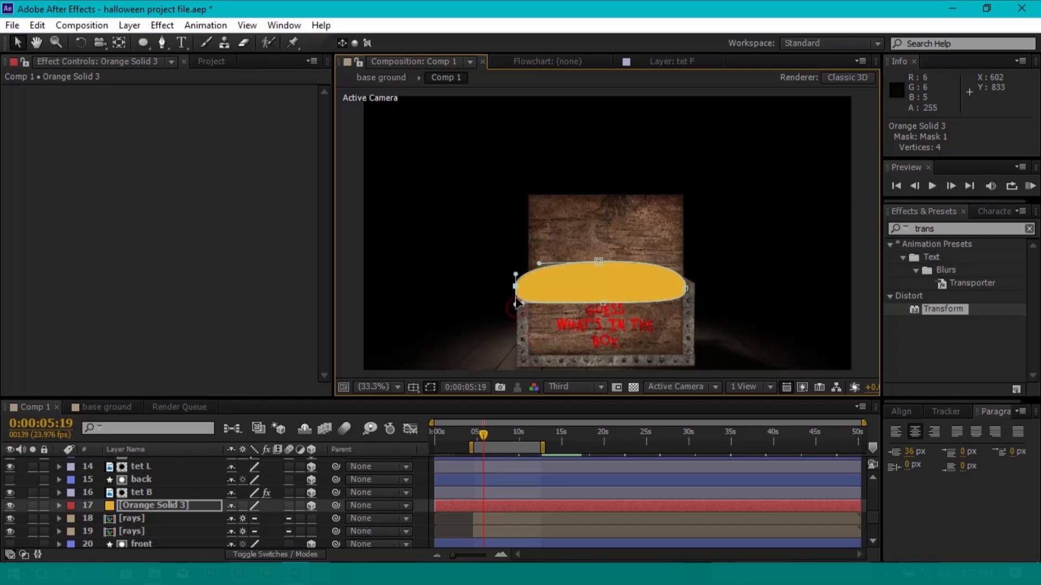
pyautogui.moveTo(599, 261); pyautogui.dragTo(599, 269)
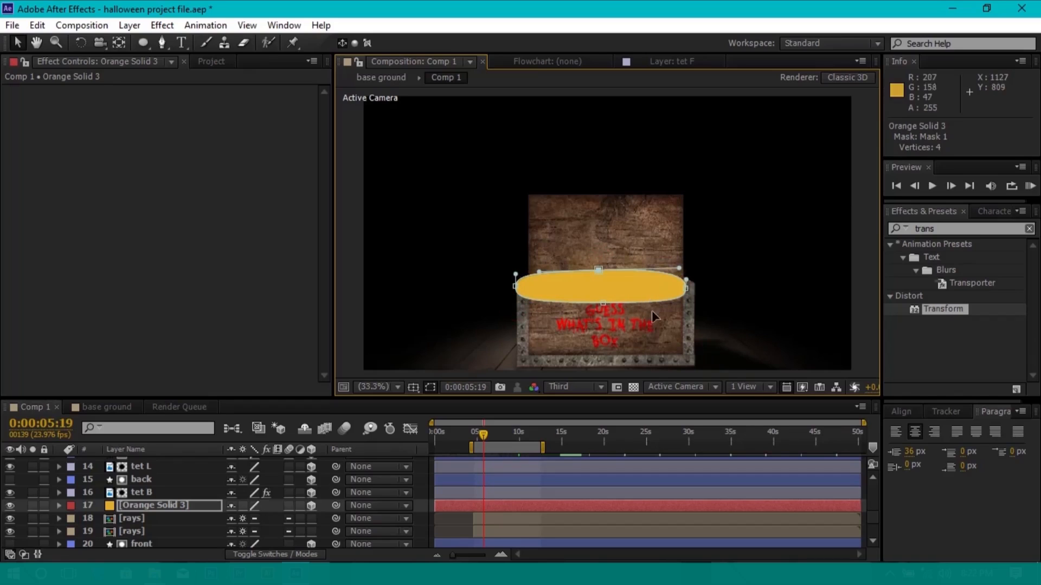
pyautogui.hotkey('ctrl', 's')
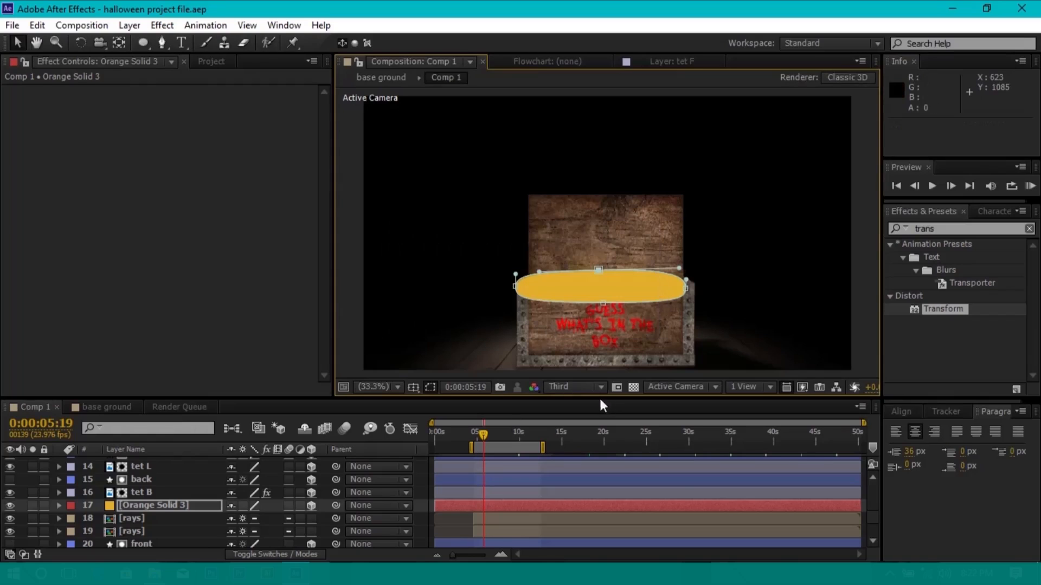
# In the Top view, move Orange Solid 3 back in depth into the box to a Z position of 552
pyautogui.click(673, 387)
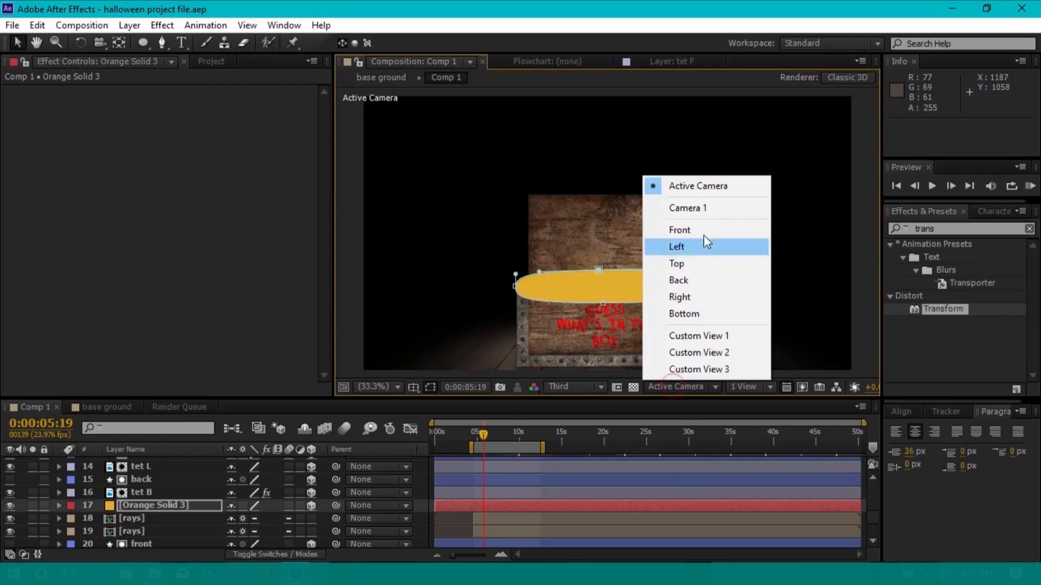
pyautogui.click(683, 266)
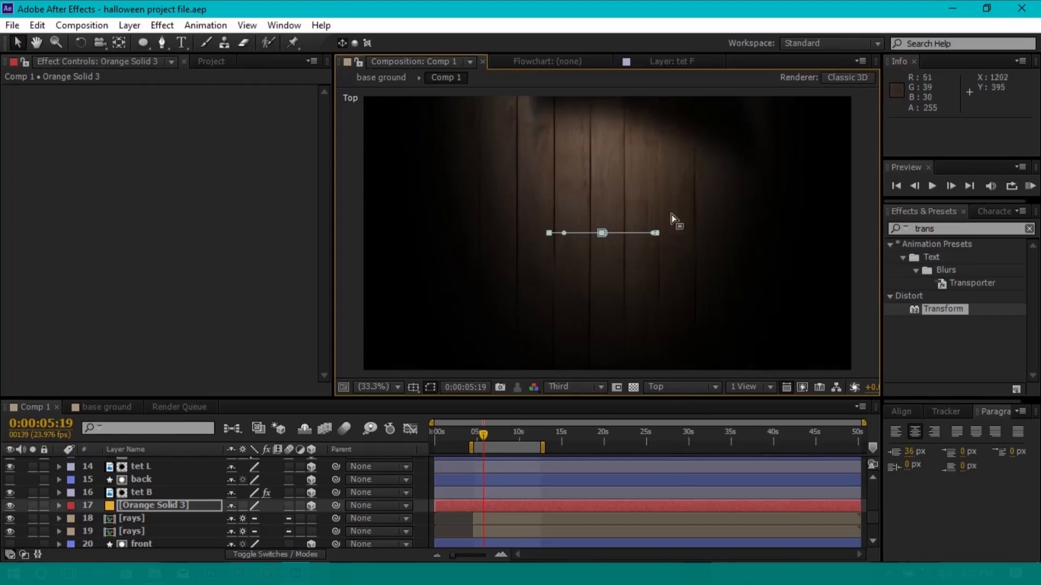
pyautogui.click(182, 508)
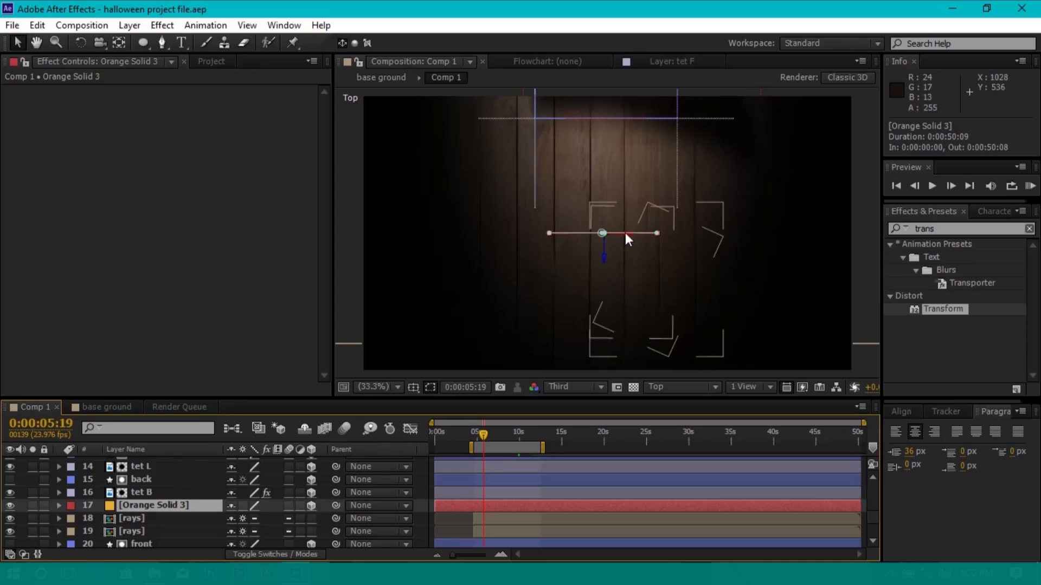
pyautogui.moveTo(605, 262); pyautogui.dragTo(608, 151)
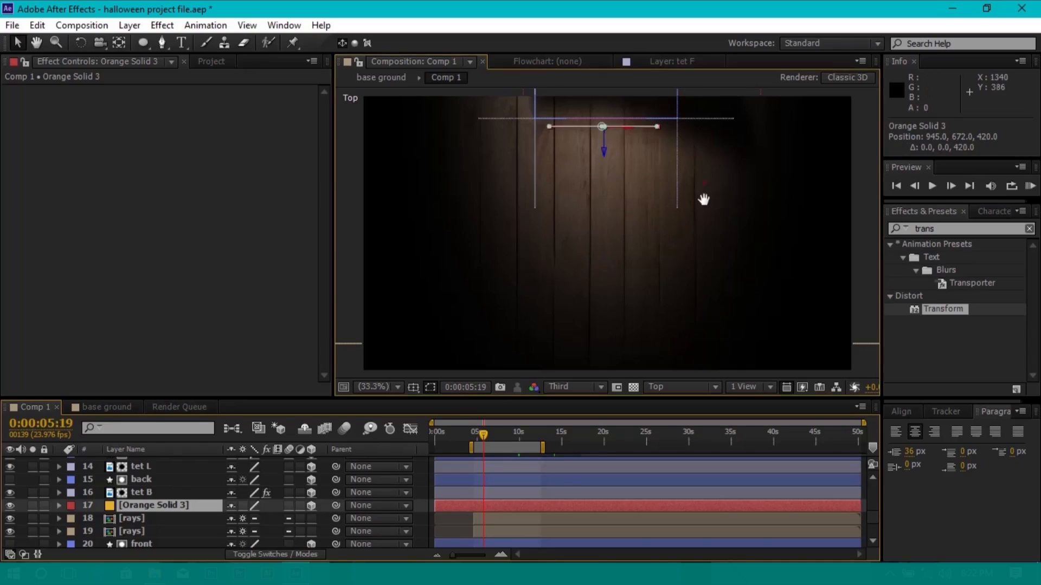
pyautogui.scroll(5, 638, 253)
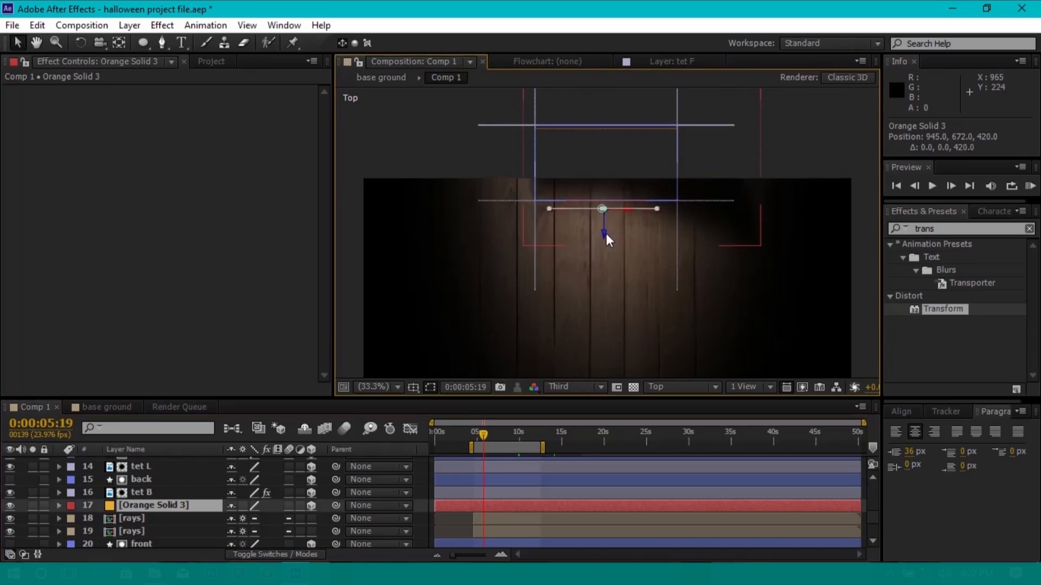
pyautogui.moveTo(604, 233); pyautogui.dragTo(607, 204)
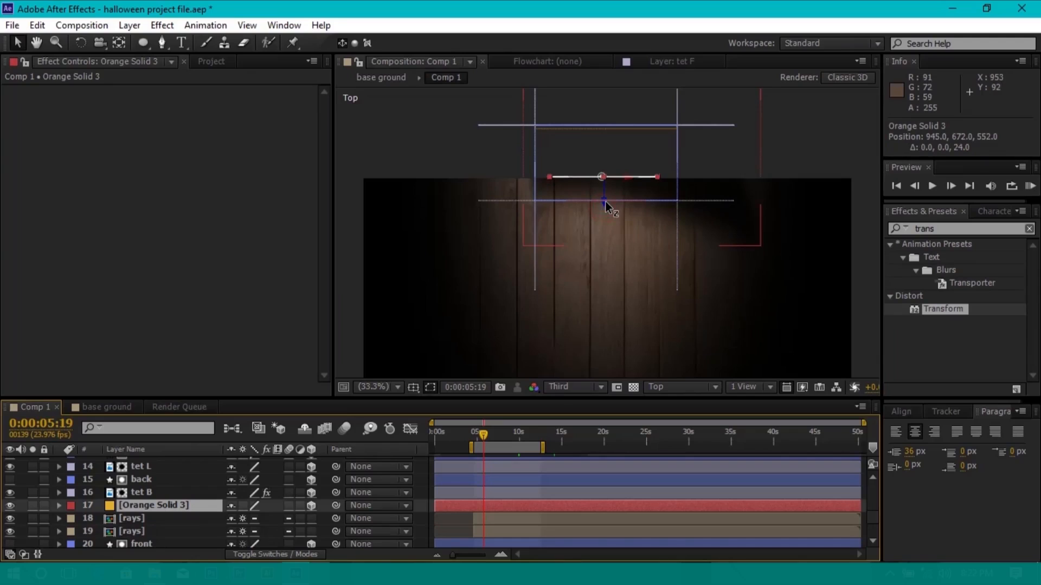
# Return to the Active Camera view and lower Orange Solid 3 behind the box front to a Y position of 750
pyautogui.click(684, 392)
pyautogui.click(684, 186)
pyautogui.moveTo(604, 246); pyautogui.dragTo(603, 264)
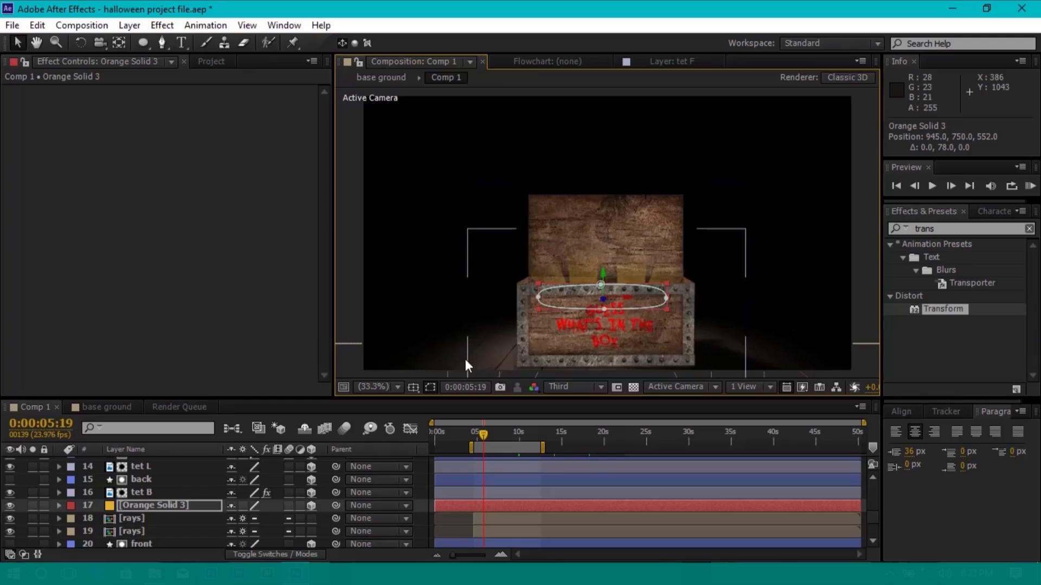
# Feather Mask 1 of Orange Solid 3 by 139 pixels and save the project
pyautogui.click(61, 506)
pyautogui.click(85, 514)
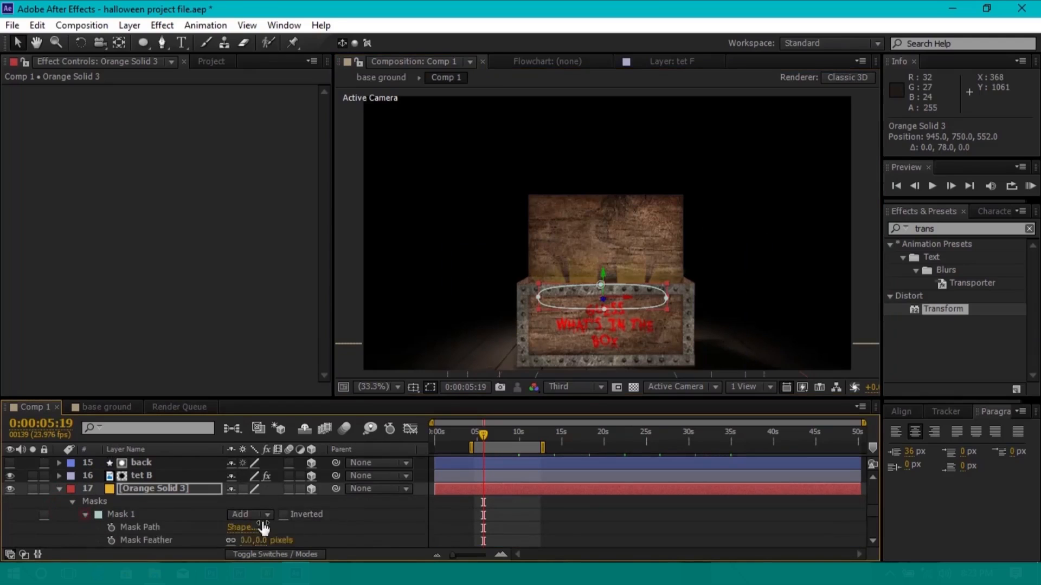
pyautogui.moveTo(268, 515); pyautogui.dragTo(344, 520)
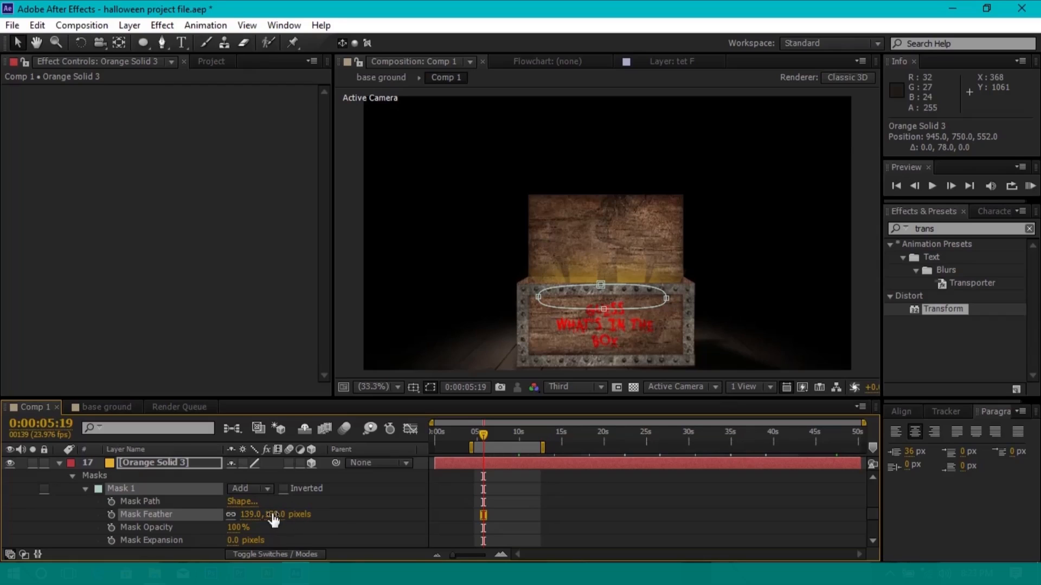
pyautogui.click(350, 292)
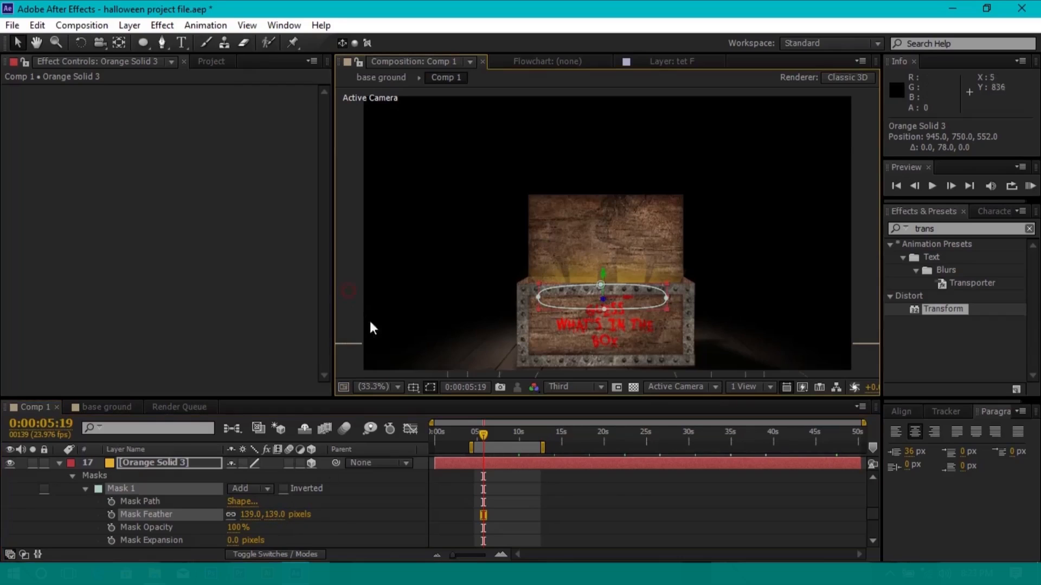
pyautogui.click(354, 293)
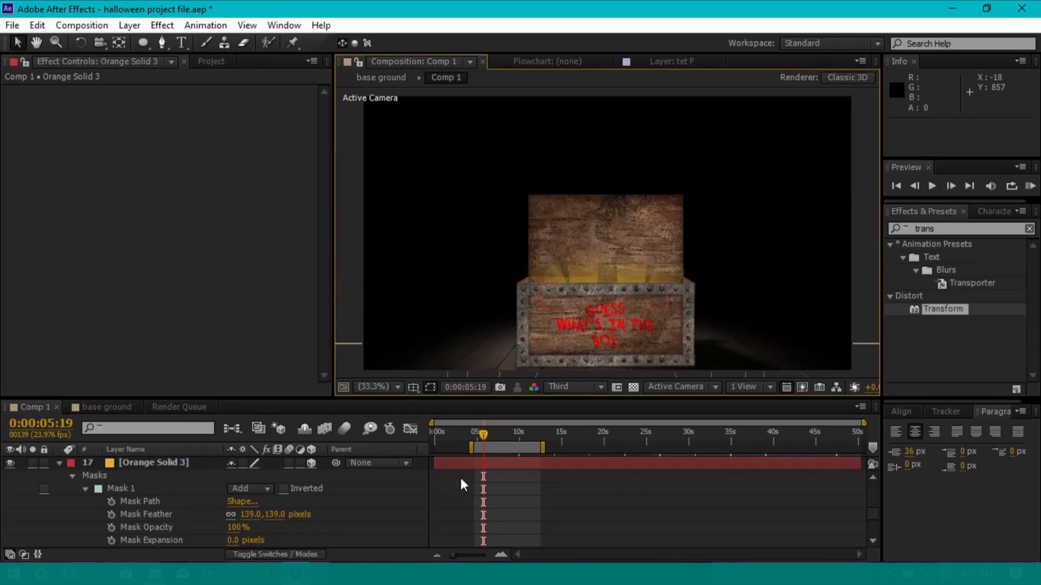
pyautogui.hotkey('ctrl', 's')
# Add the expression wiggle(10,15); to the Mask Opacity of Orange Solid 3 and preview the flickering glow from 0:00:04:22
pyautogui.moveTo(477, 434); pyautogui.dragTo(473, 434)
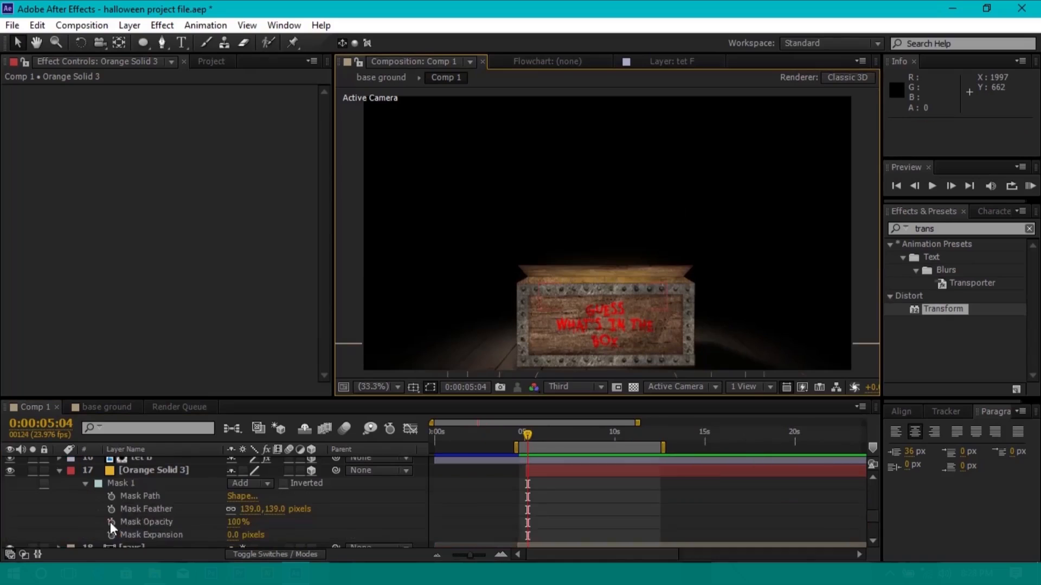
pyautogui.press('BackSpace')
pyautogui.write('wiggle(10,15);')
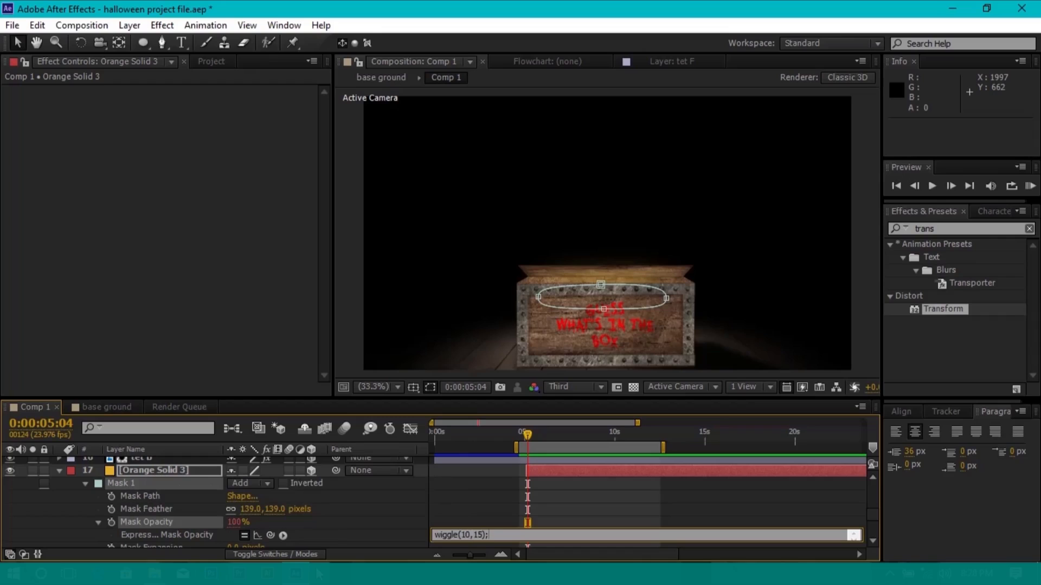
pyautogui.click(871, 305)
pyautogui.moveTo(528, 435); pyautogui.dragTo(523, 435)
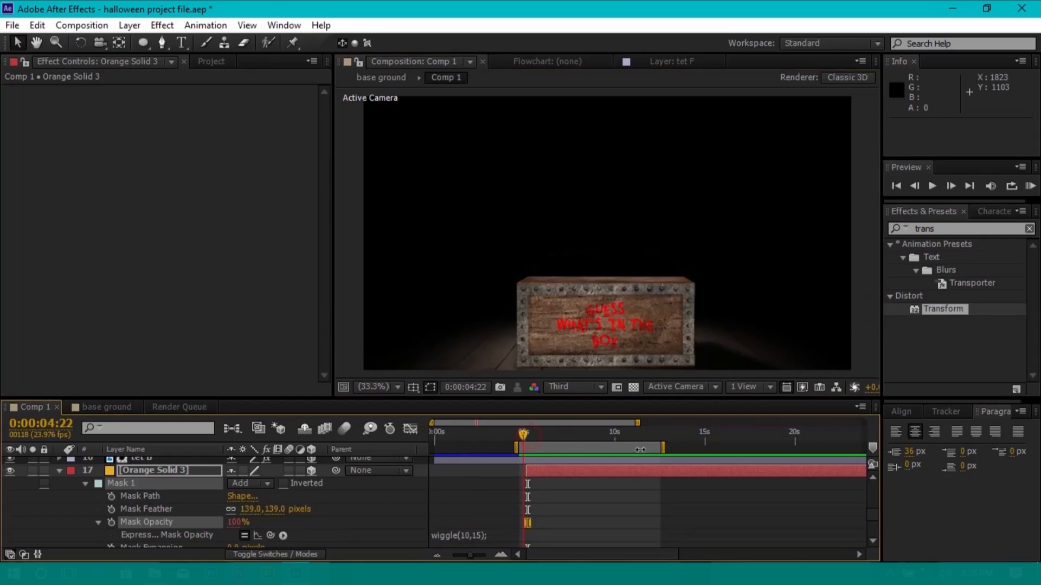
pyautogui.press('space')
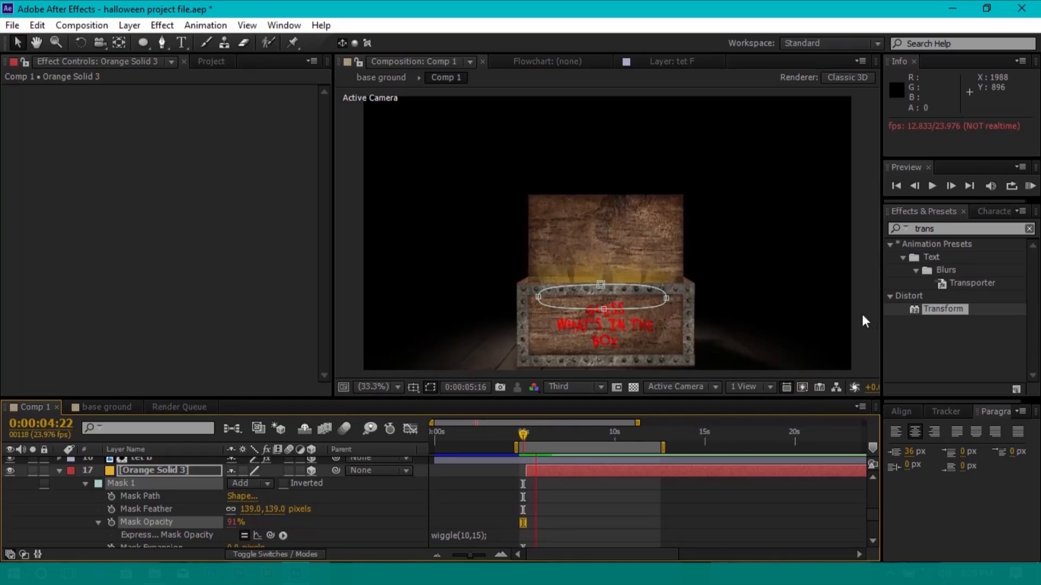
pyautogui.click(353, 168)
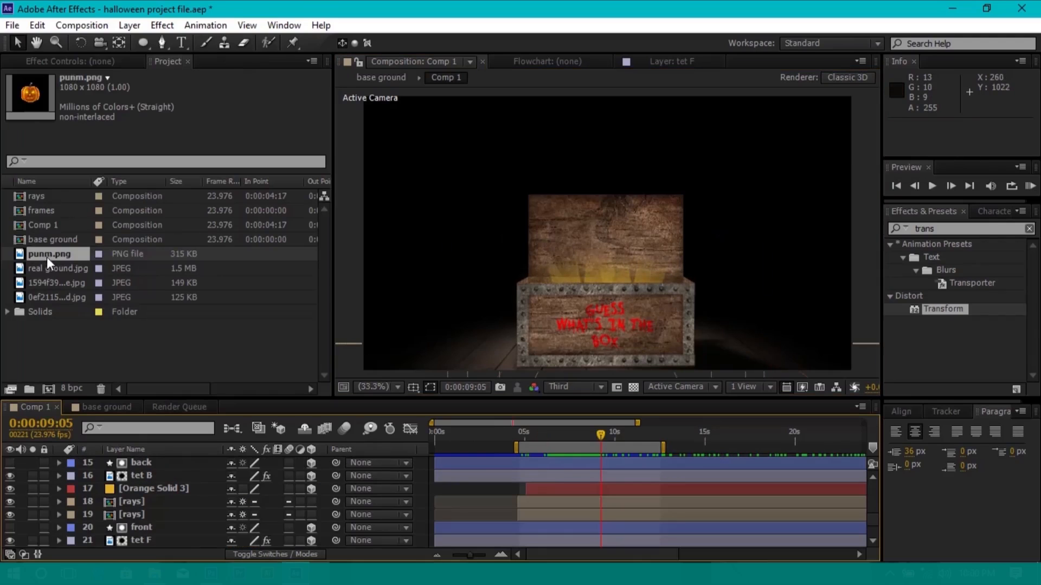
# Place punm.png between tet B and Orange Solid 3, make it a 3D layer and scale it to 36%
pyautogui.moveTo(47, 254); pyautogui.dragTo(119, 486)
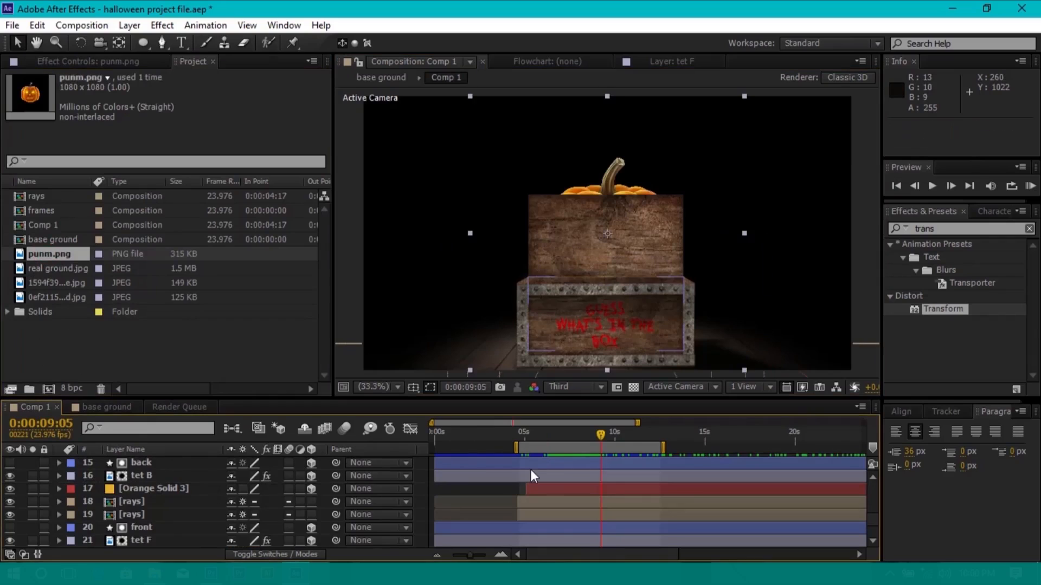
pyautogui.click(311, 488)
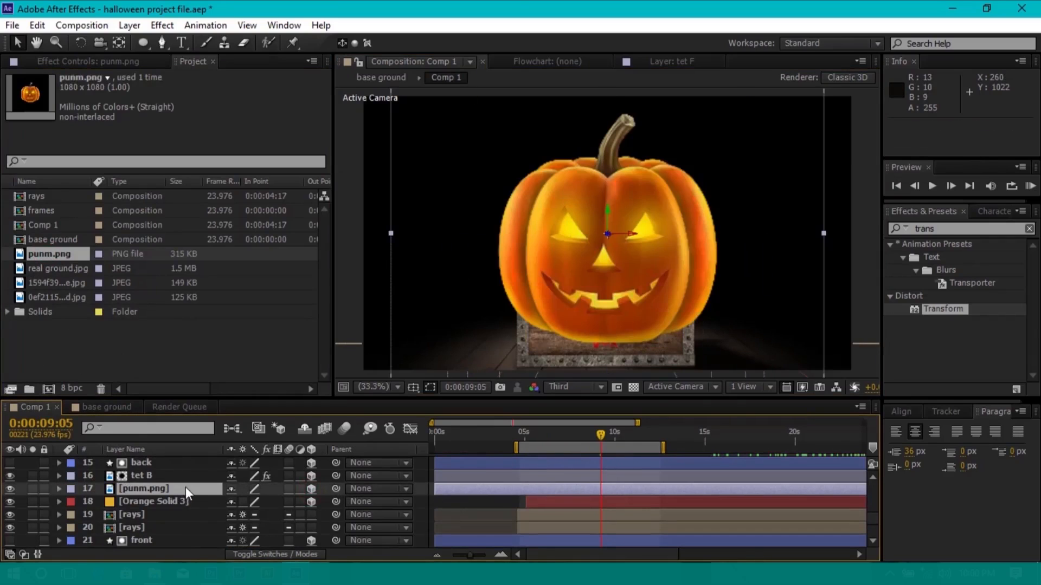
pyautogui.press('s')
pyautogui.click(253, 501)
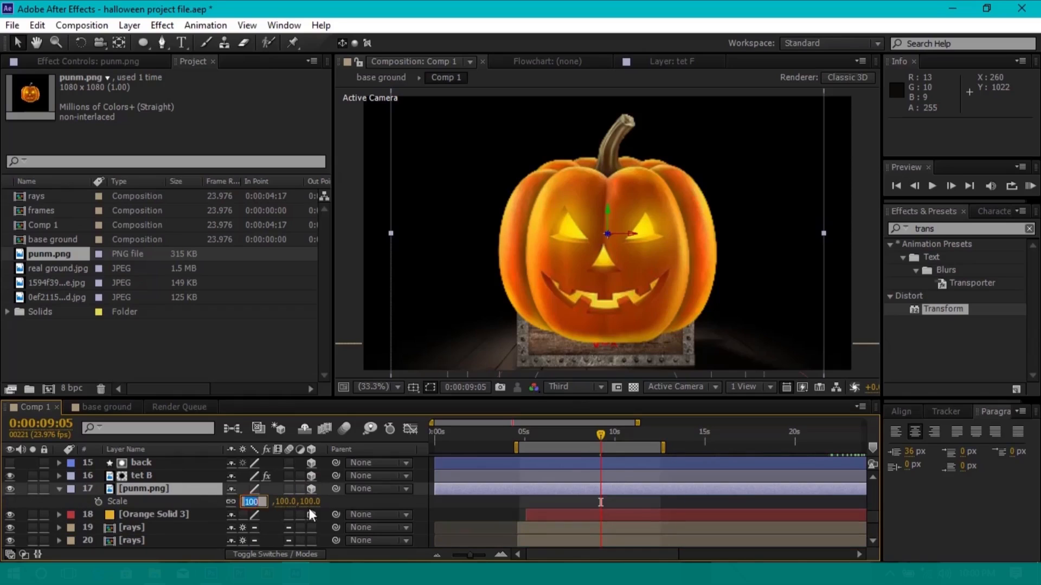
pyautogui.press('BackSpace')
pyautogui.write('36')
pyautogui.press('Return')
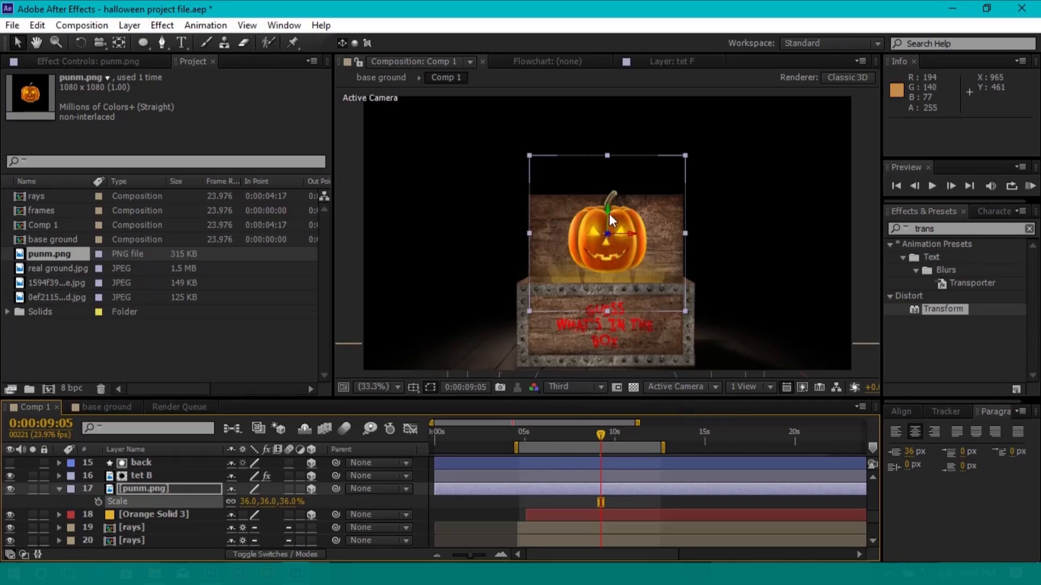
# Lower the pumpkin over the box front to a Y position of 777
pyautogui.moveTo(607, 217); pyautogui.dragTo(612, 267)
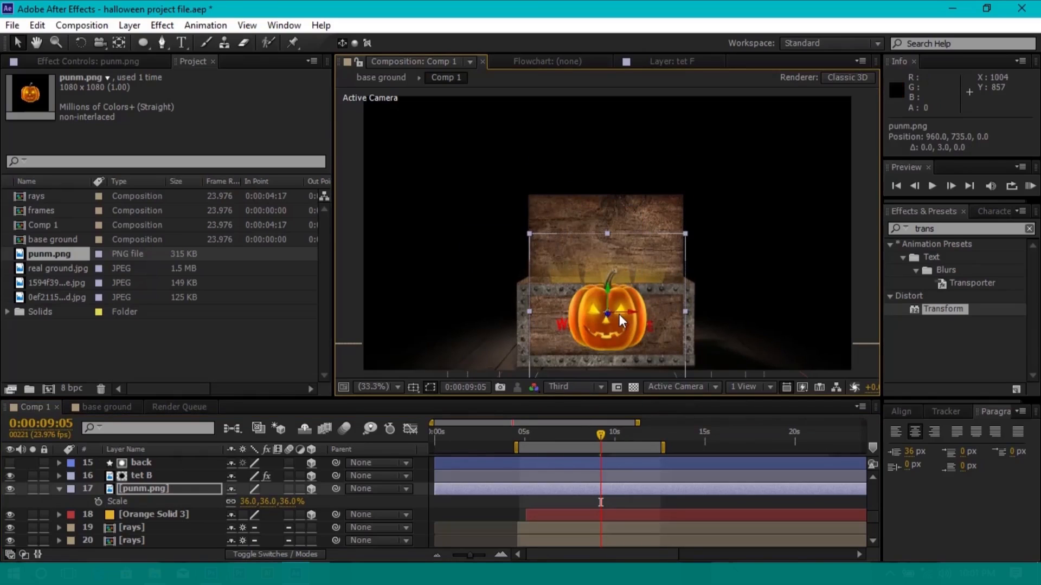
pyautogui.hotkey('shift', 'Down')
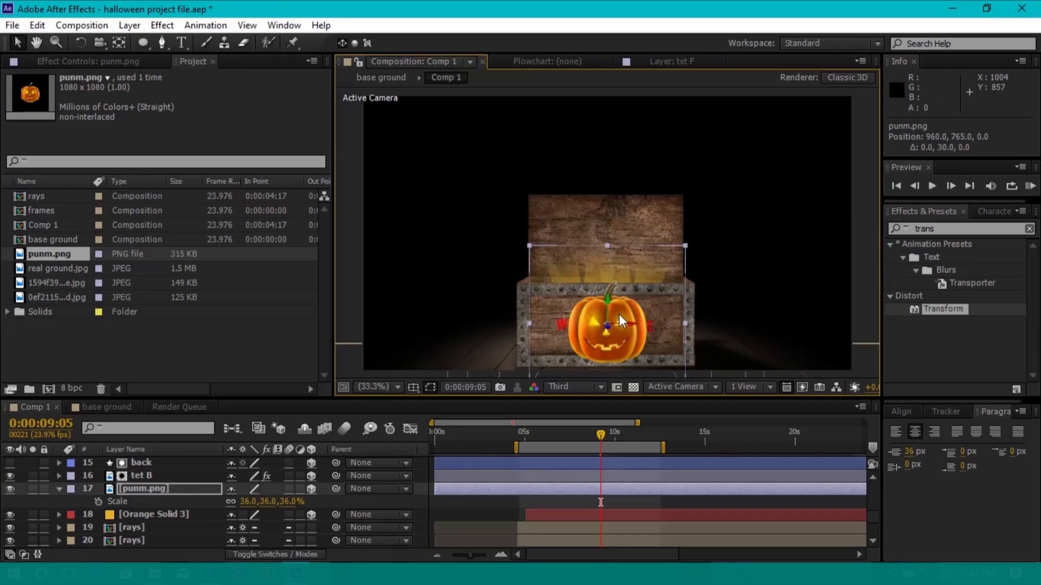
pyautogui.press('Down')
pyautogui.press('Down')
pyautogui.press('Down')
pyautogui.press('Down')
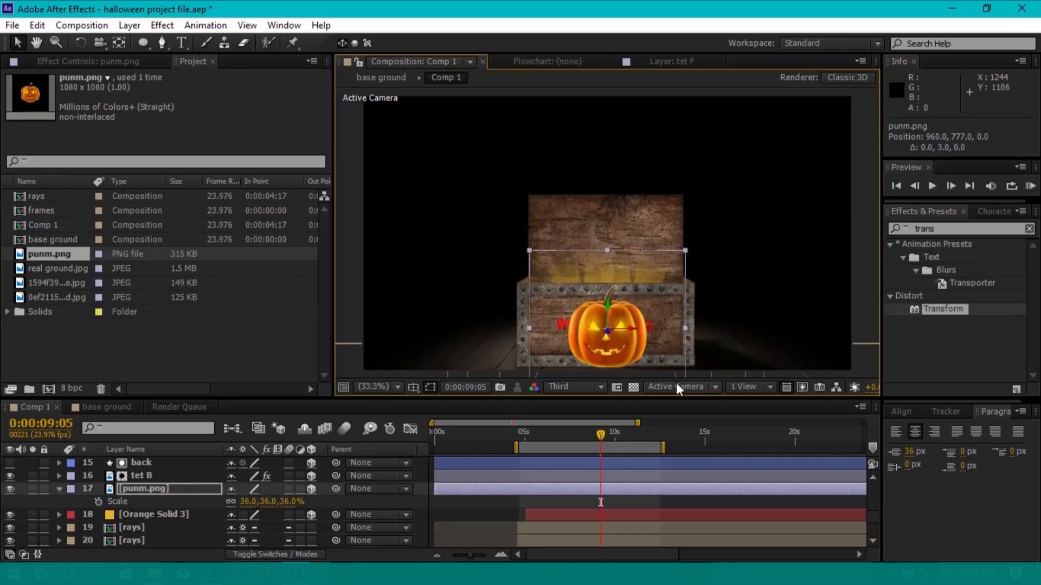
# In the Top view, move the pumpkin back in depth to Z 546 inside the box, and return to the Active Camera view
pyautogui.click(676, 385)
pyautogui.click(689, 265)
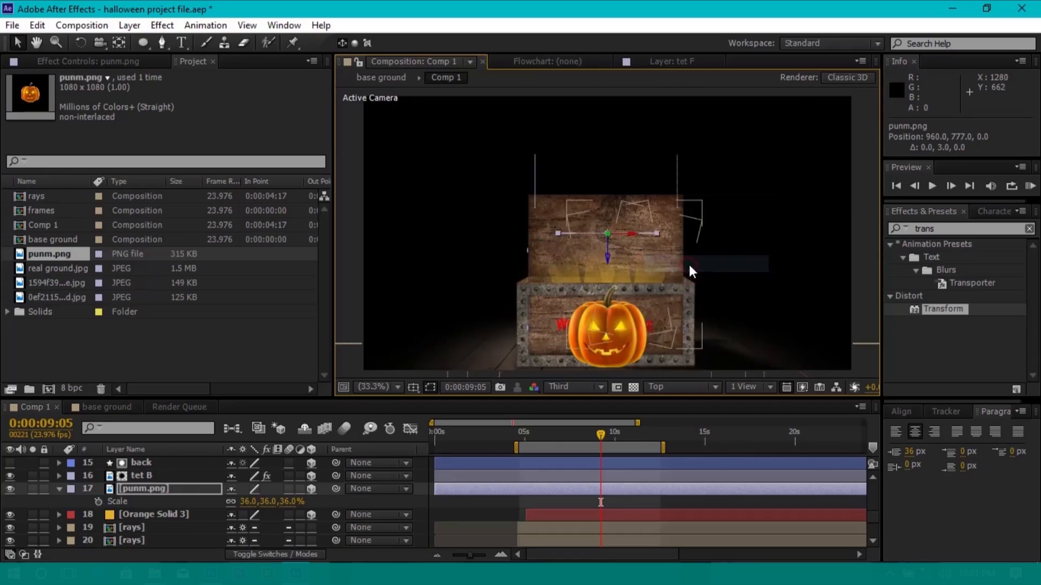
pyautogui.moveTo(715, 180); pyautogui.dragTo(726, 260)
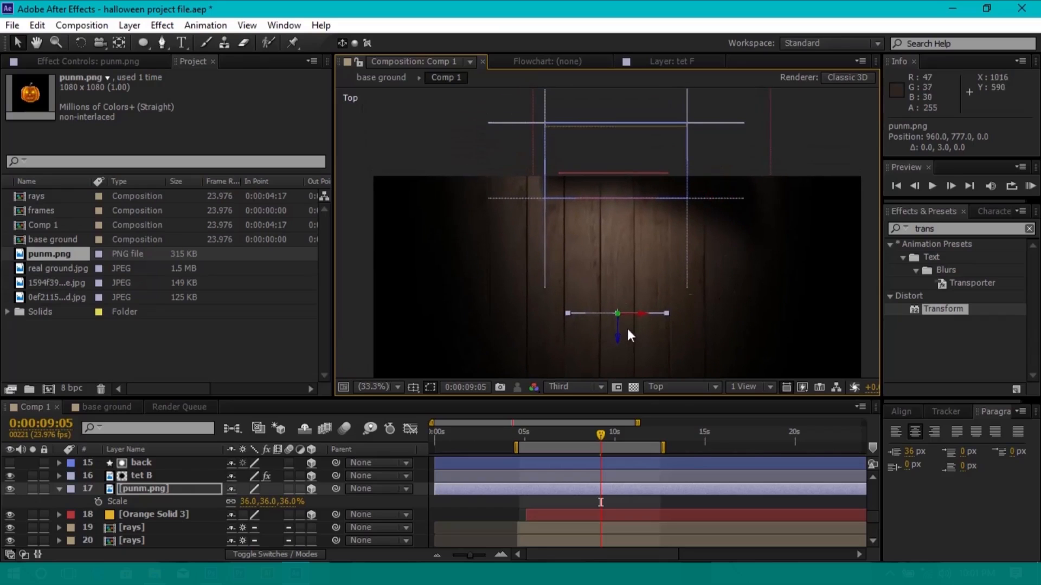
pyautogui.moveTo(621, 321); pyautogui.dragTo(618, 204)
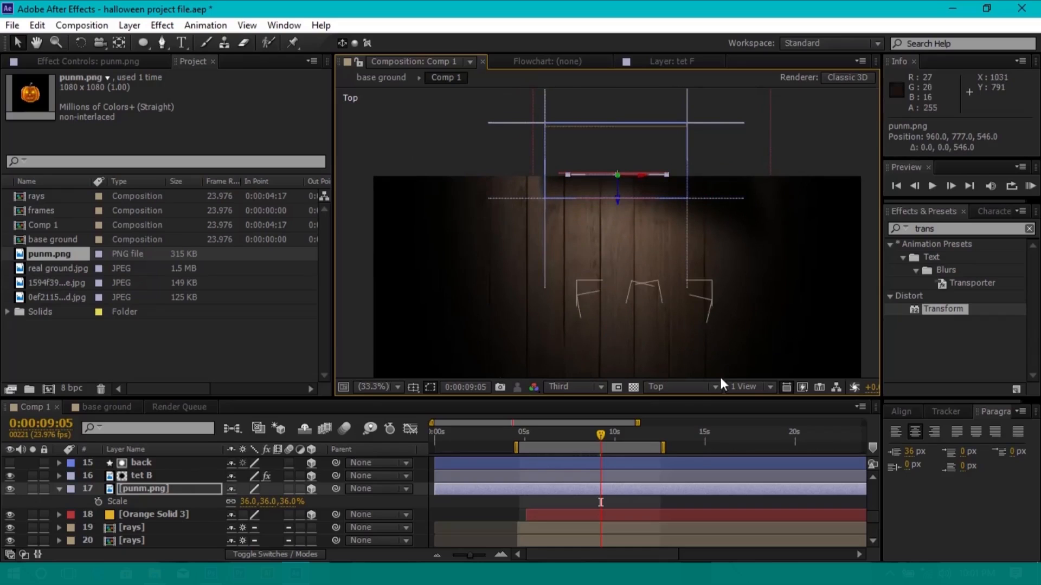
pyautogui.click(690, 386)
pyautogui.click(700, 181)
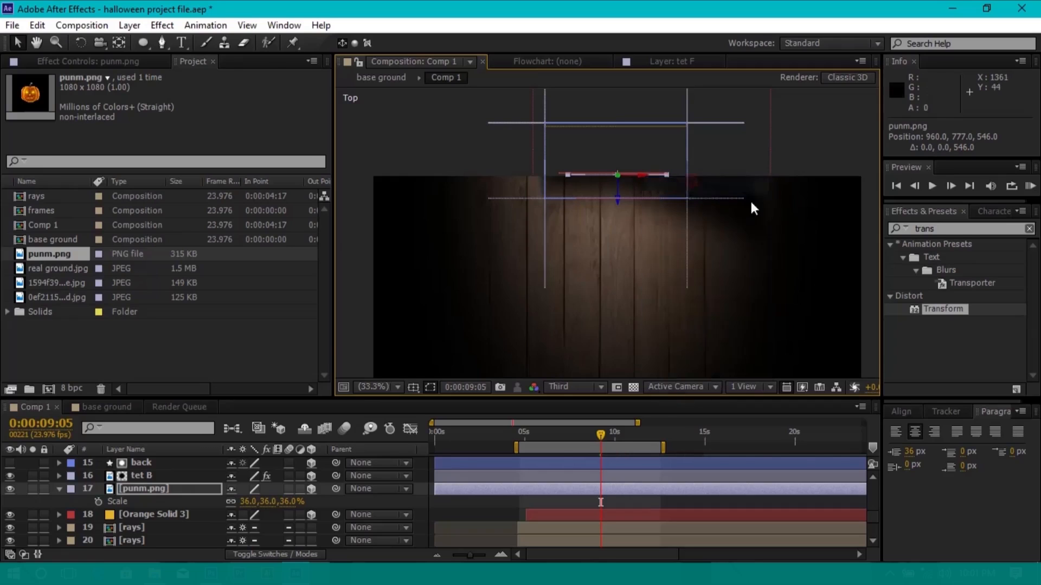
# Start the punm.png layer at 0:00:05:02 and set a position keyframe of 960, 816, 546 at 0:00:06:18
pyautogui.moveTo(602, 435); pyautogui.dragTo(523, 433)
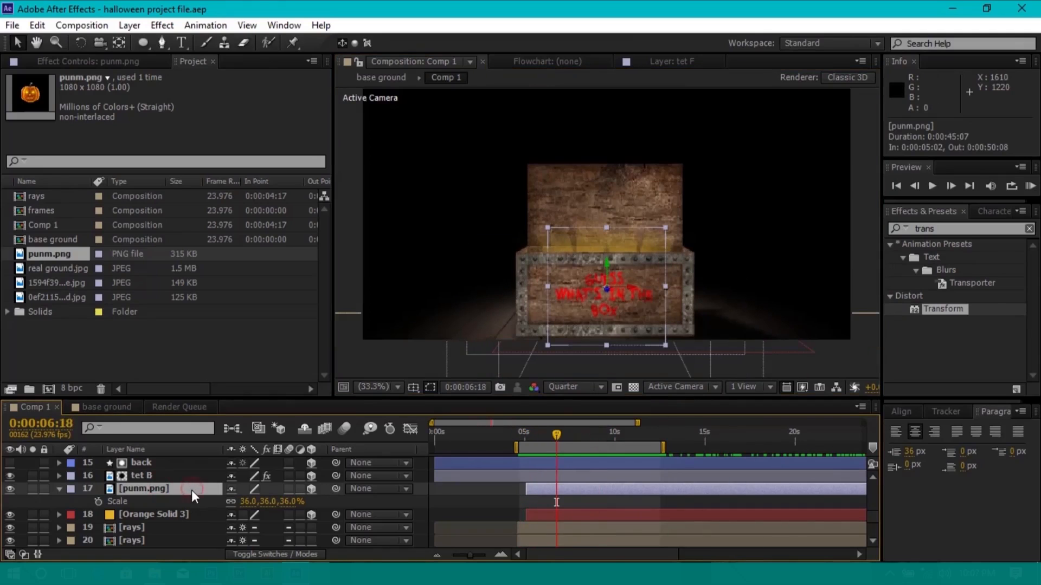
pyautogui.press('p')
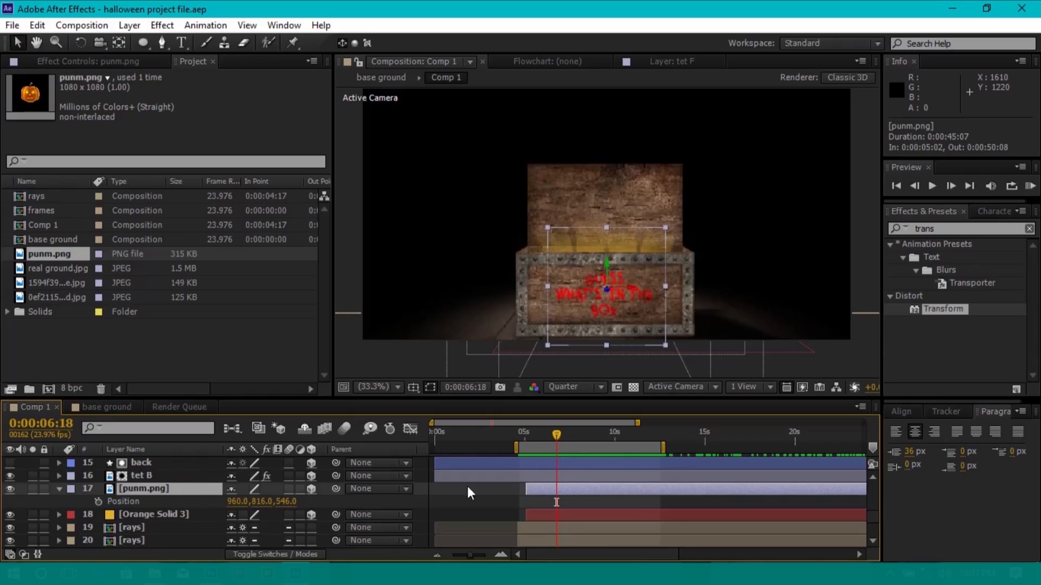
pyautogui.click(99, 501)
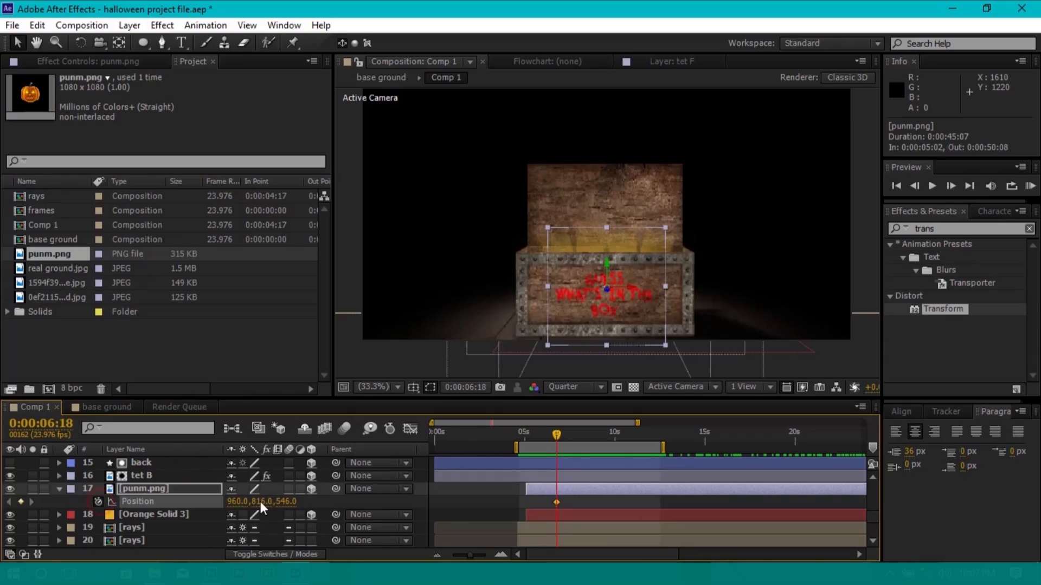
# At 0:00:06:23, raise the pumpkin out of the box to a Y position of 593 for the second position keyframe
pyautogui.press('pagedown')
pyautogui.press('pagedown')
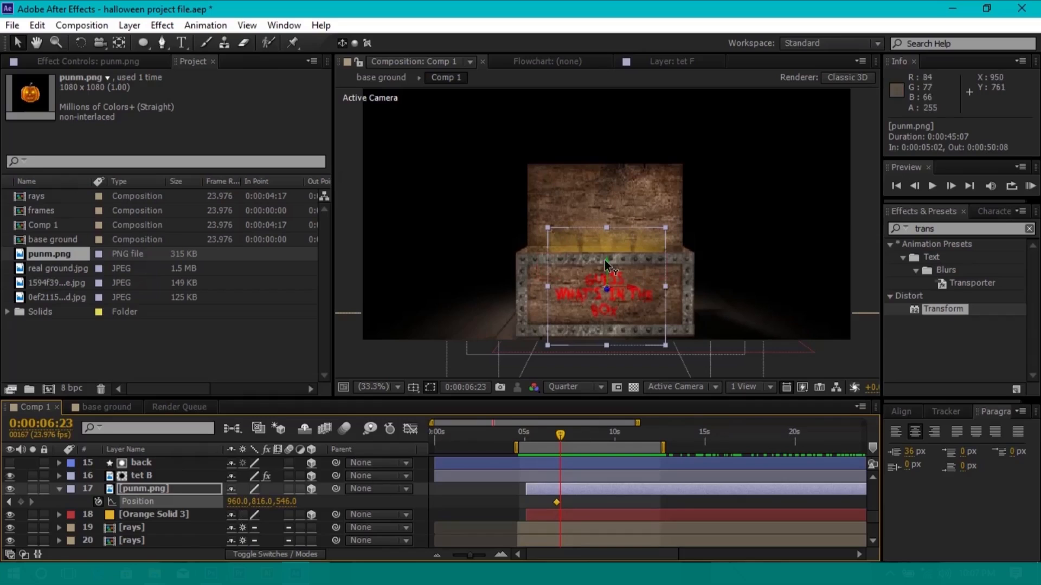
pyautogui.moveTo(272, 507); pyautogui.dragTo(203, 504)
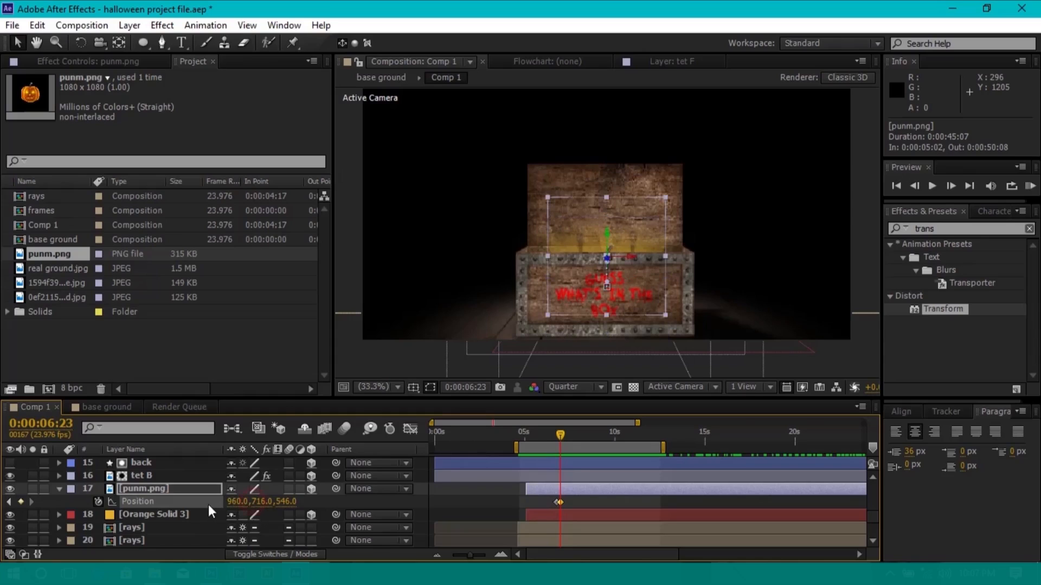
pyautogui.moveTo(255, 502); pyautogui.dragTo(236, 503)
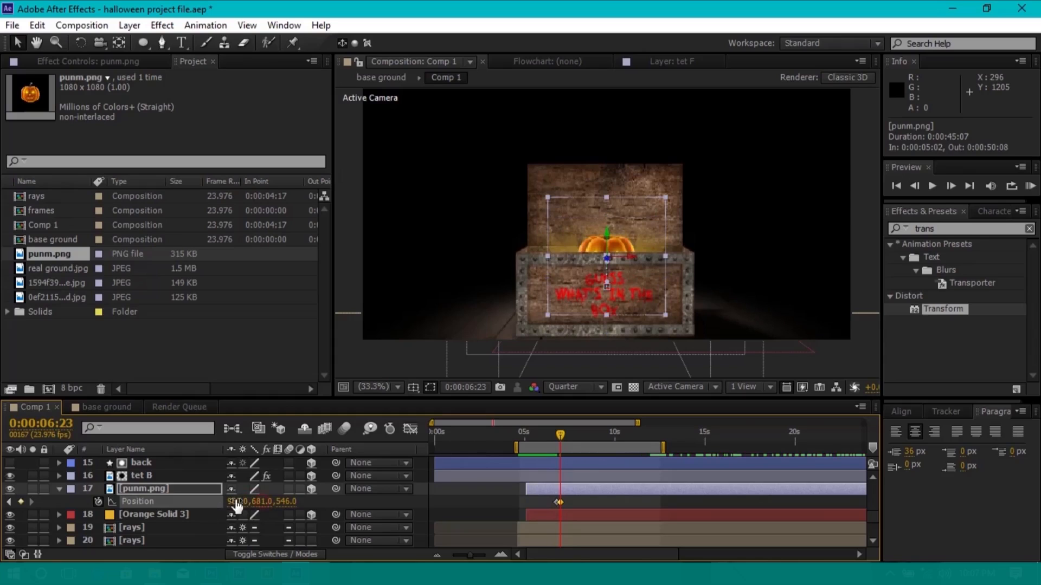
pyautogui.moveTo(262, 503)
pyautogui.mouseDown()
pyautogui.moveTo(233, 504)
pyautogui.moveTo(242, 503)
pyautogui.mouseUp()
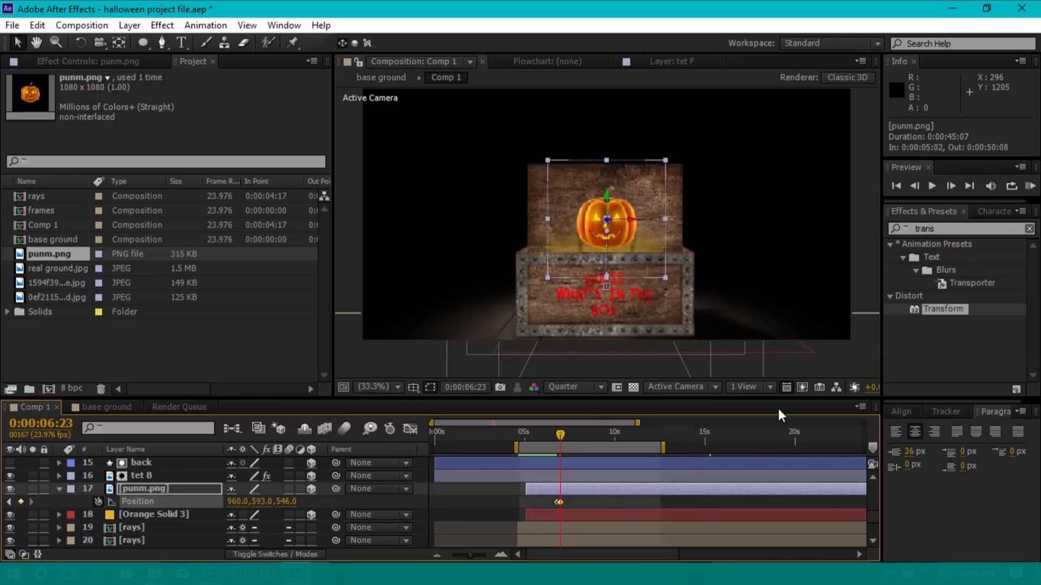
# Apply Easy Ease to both of the pumpkin's position keyframes and save the project
pyautogui.moveTo(570, 500)
pyautogui.mouseDown()
pyautogui.moveTo(526, 506)
pyautogui.moveTo(561, 501)
pyautogui.mouseUp()
pyautogui.rightClick(562, 502)
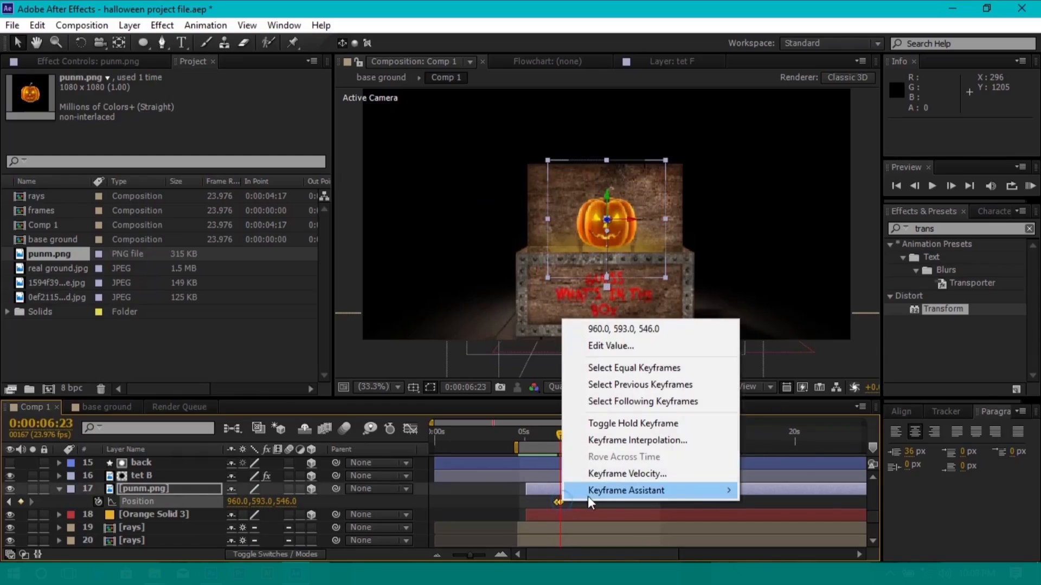
pyautogui.moveTo(623, 490)
pyautogui.click(795, 394)
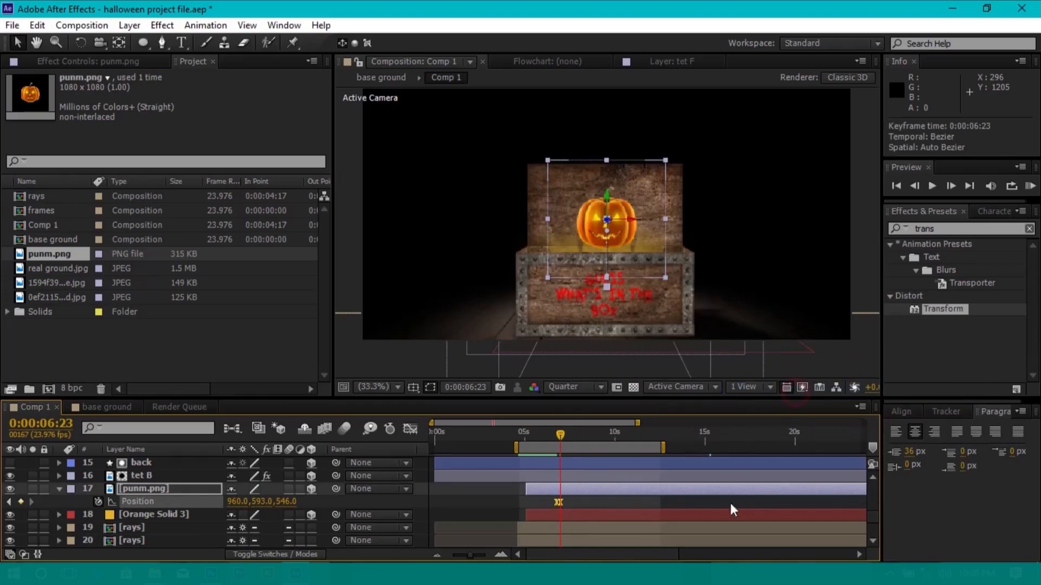
pyautogui.hotkey('ctrl', 's')
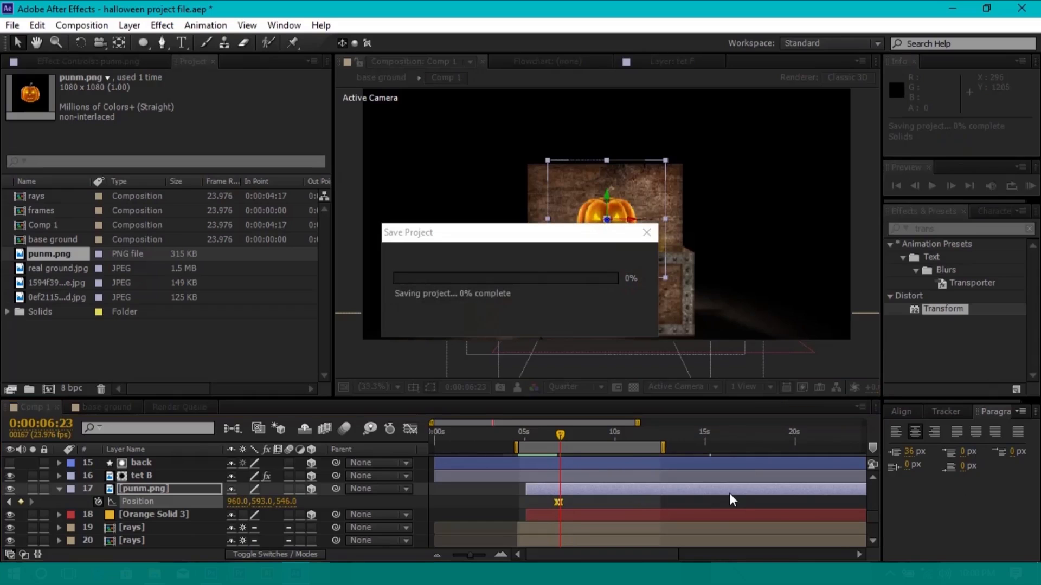